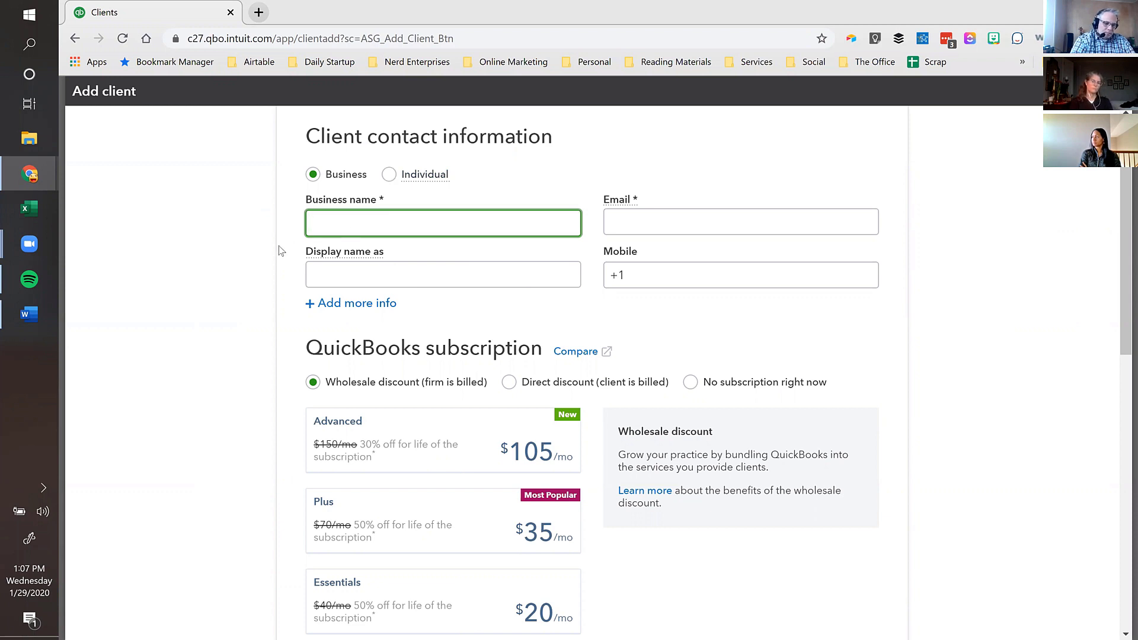
- Enter the client's business name and contact e-mail, and check the auto-filled display name
text(Seth')
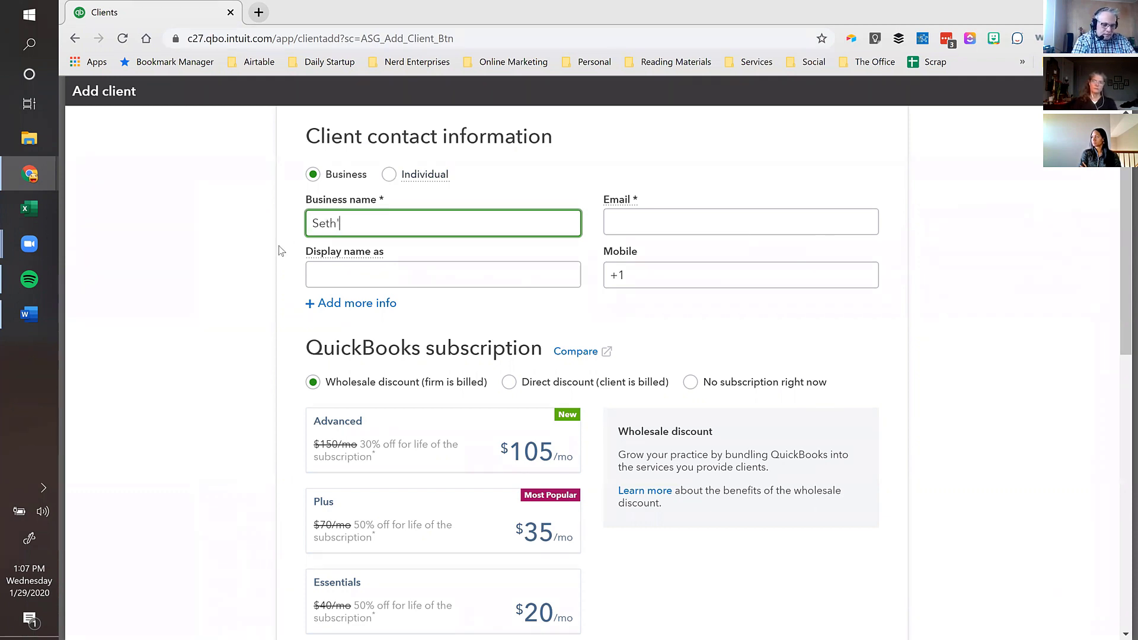
text(s New Company)
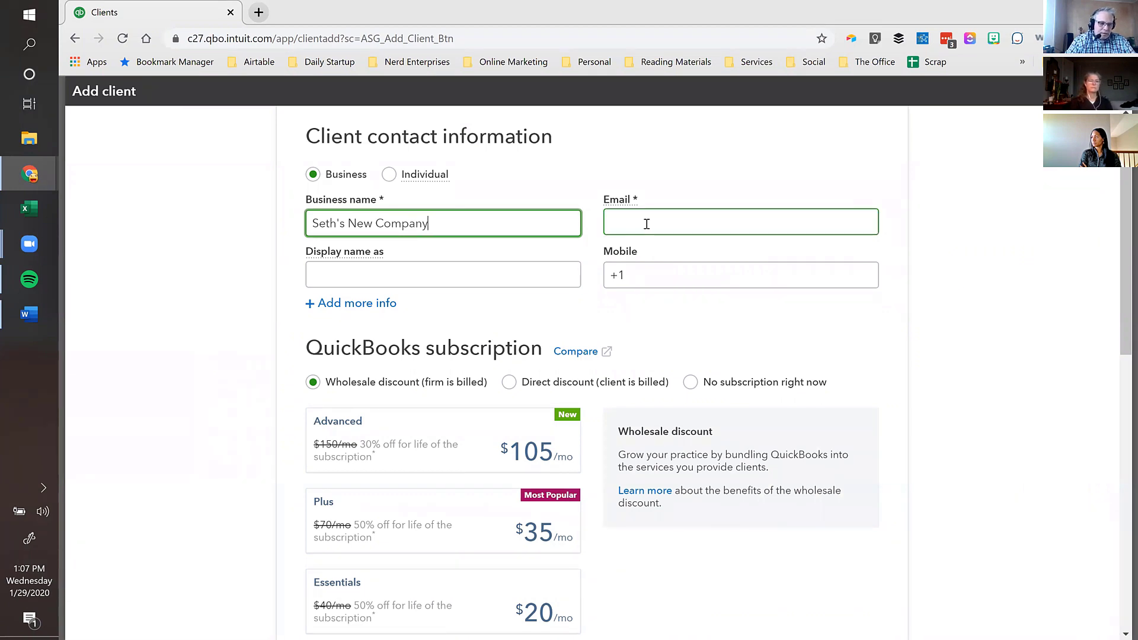
click(683, 217)
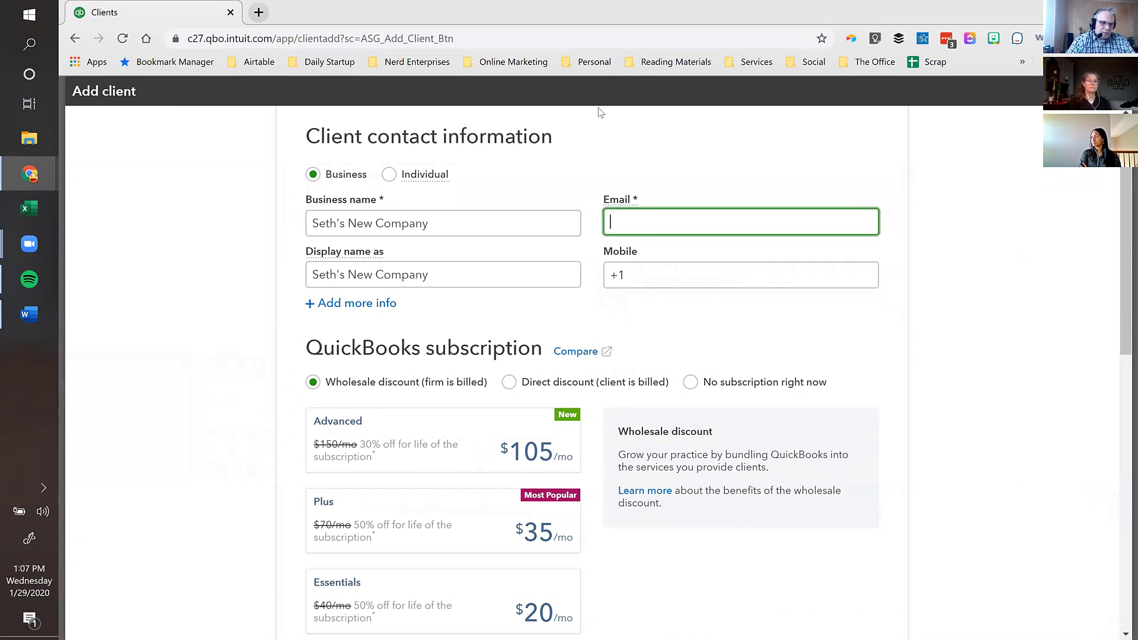
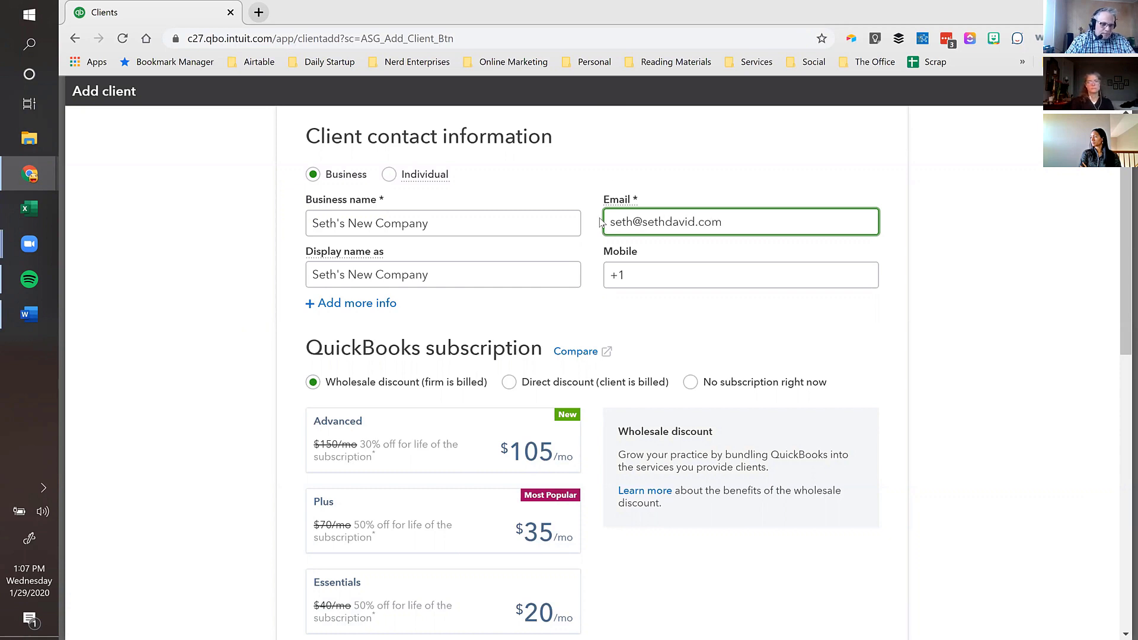
key(Tab)
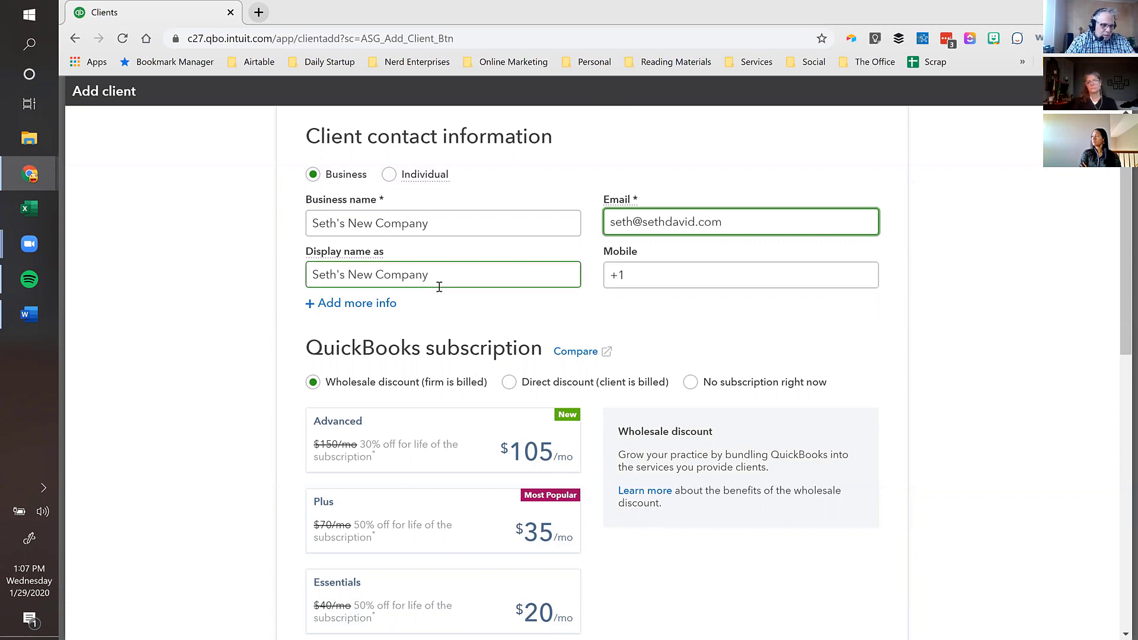
click(430, 276)
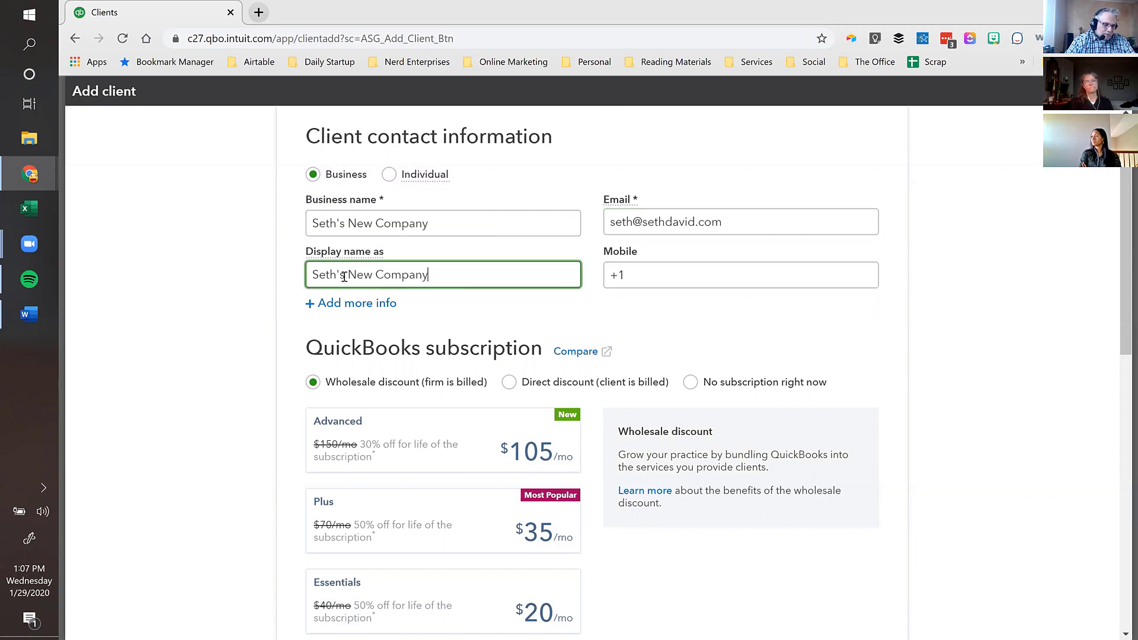
- Add the client's mobile number after the +1 prefix
click(652, 272)
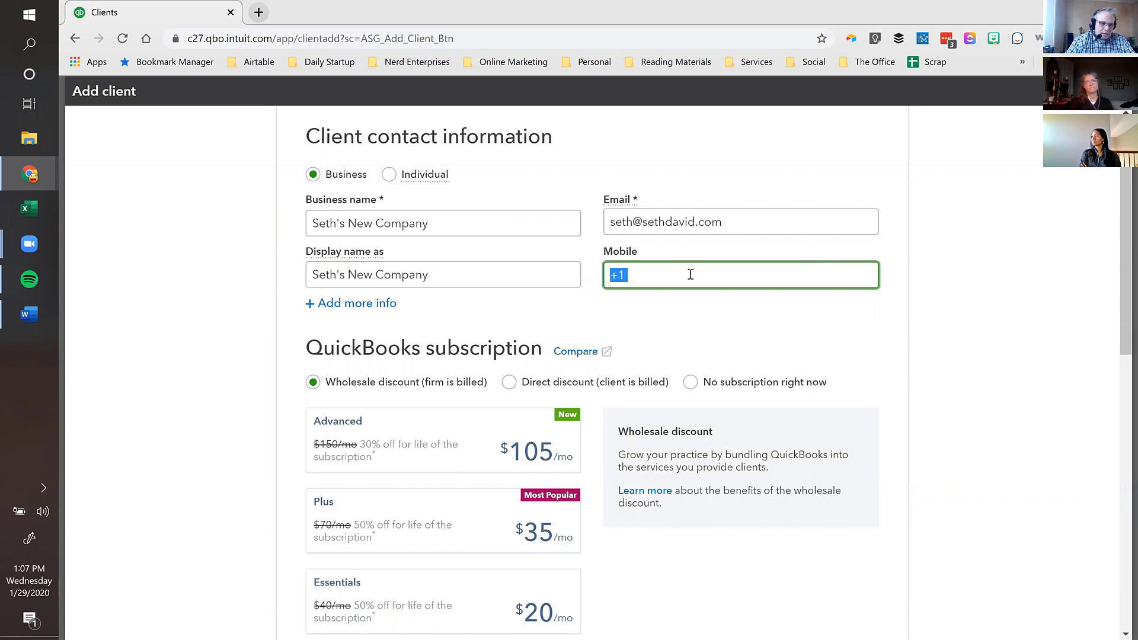
click(656, 276)
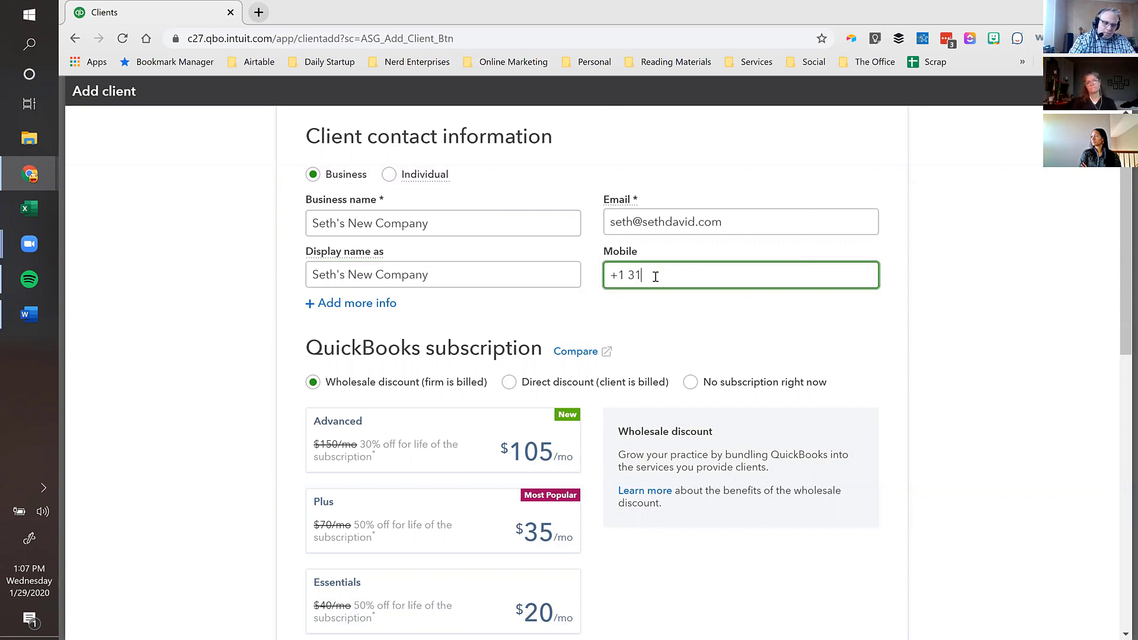
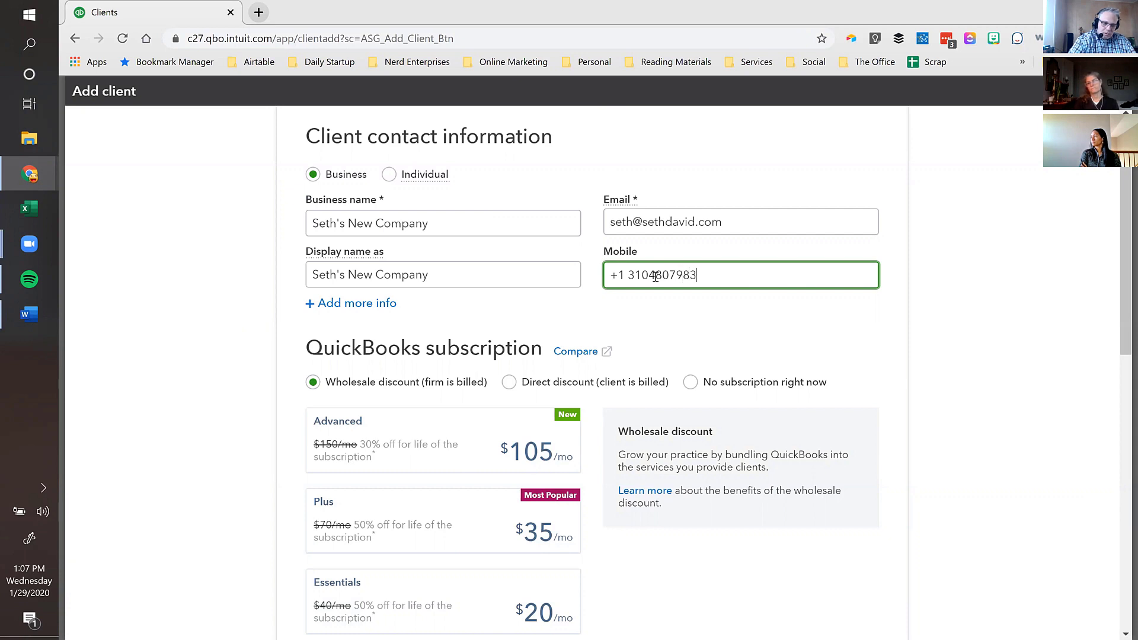
scroll(687, 338, down, 4)
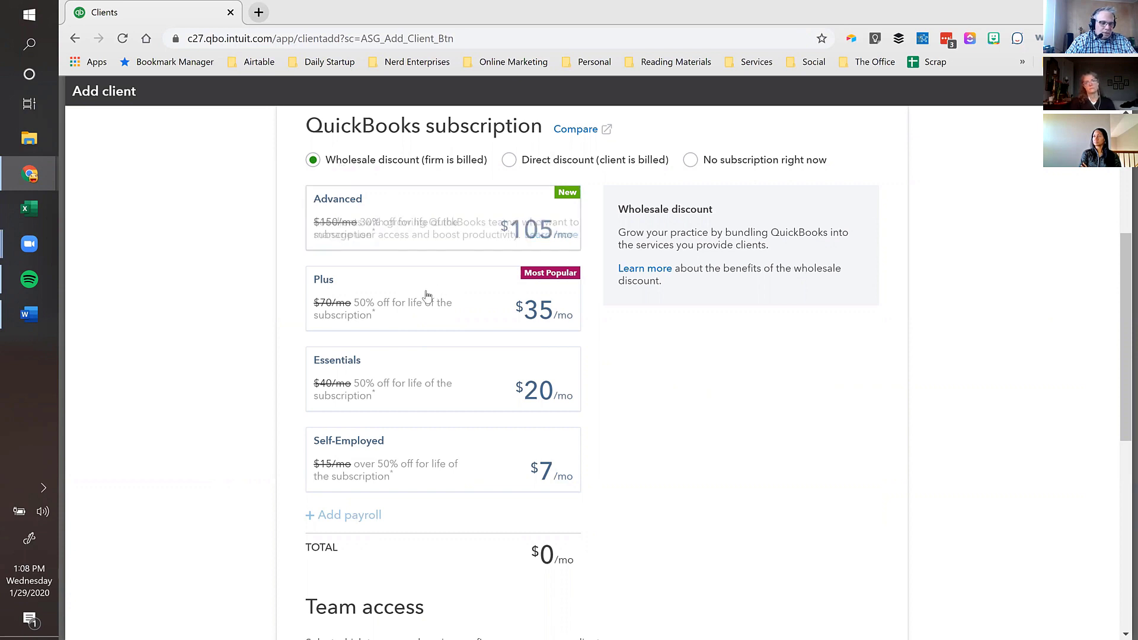
mouse_move(423, 292)
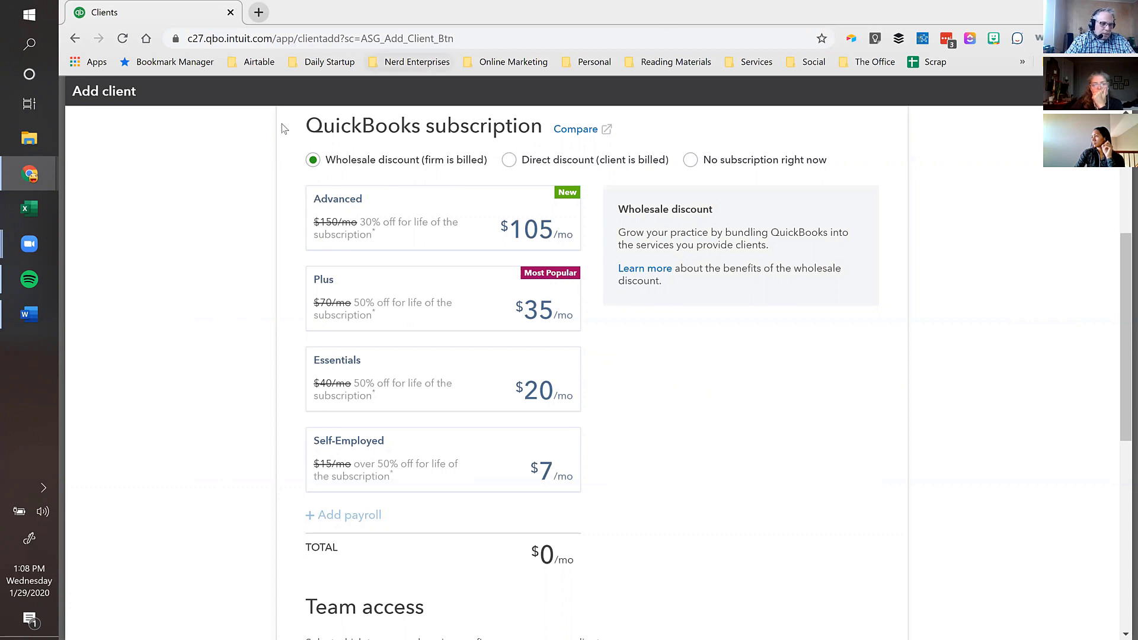
mouse_move(335, 203)
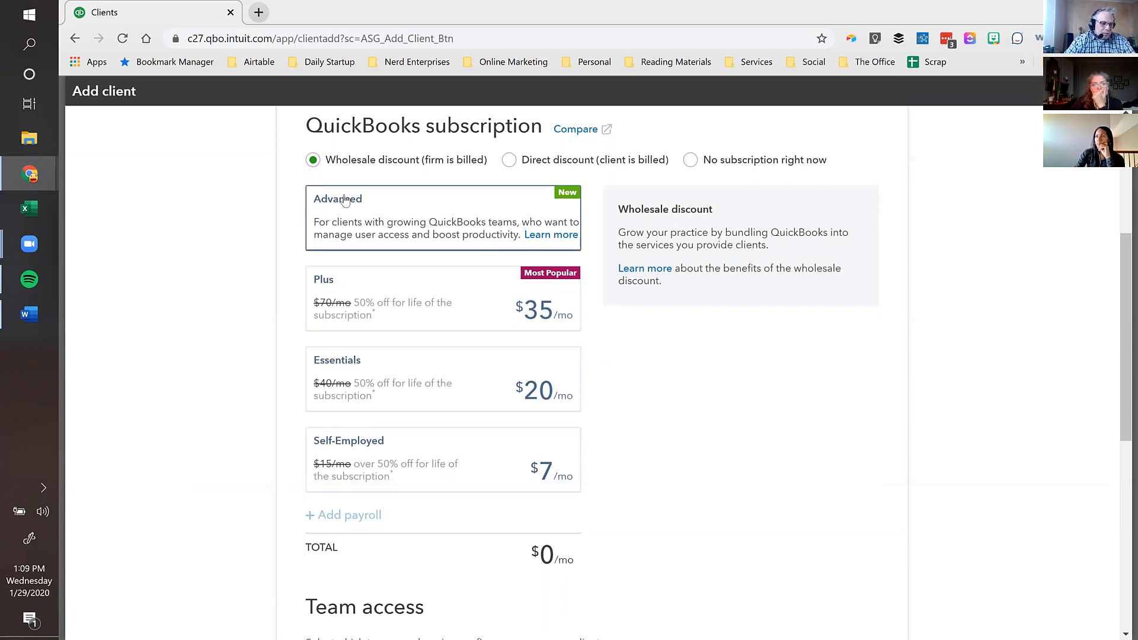
mouse_move(331, 365)
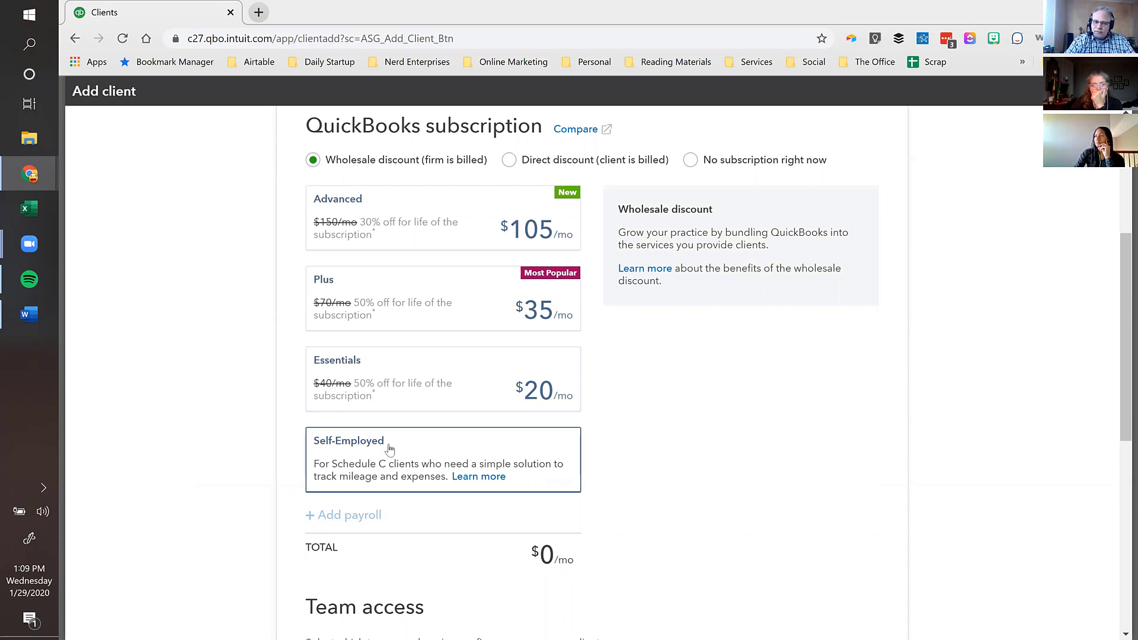
- Choose the Plus plan at $35/mo, make yourself Master Admin, and save the client
click(392, 290)
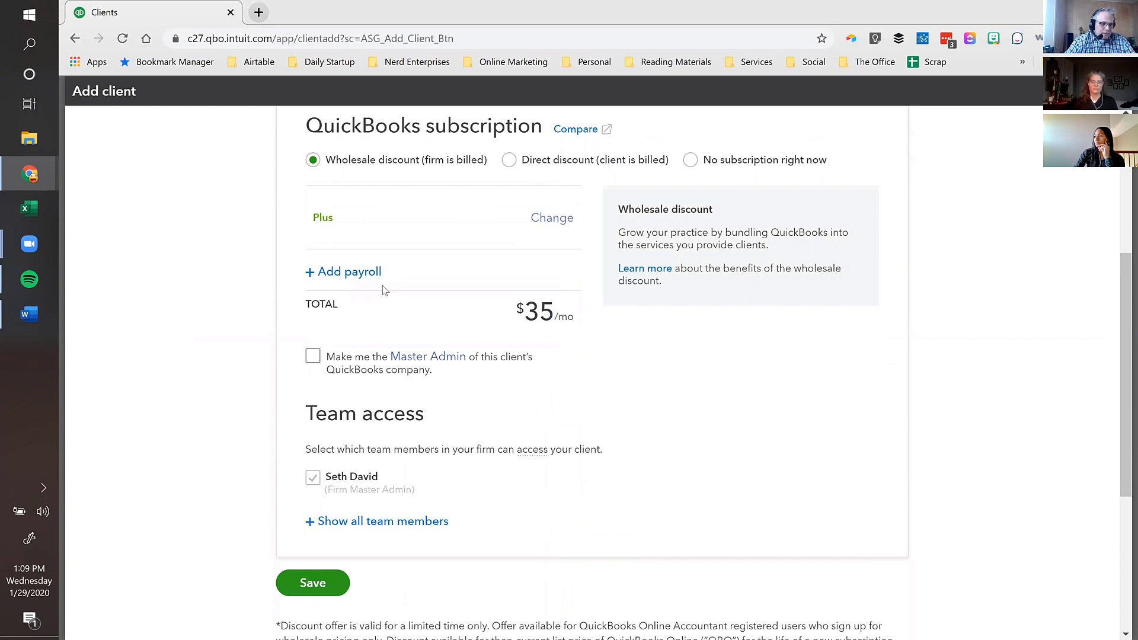
click(311, 358)
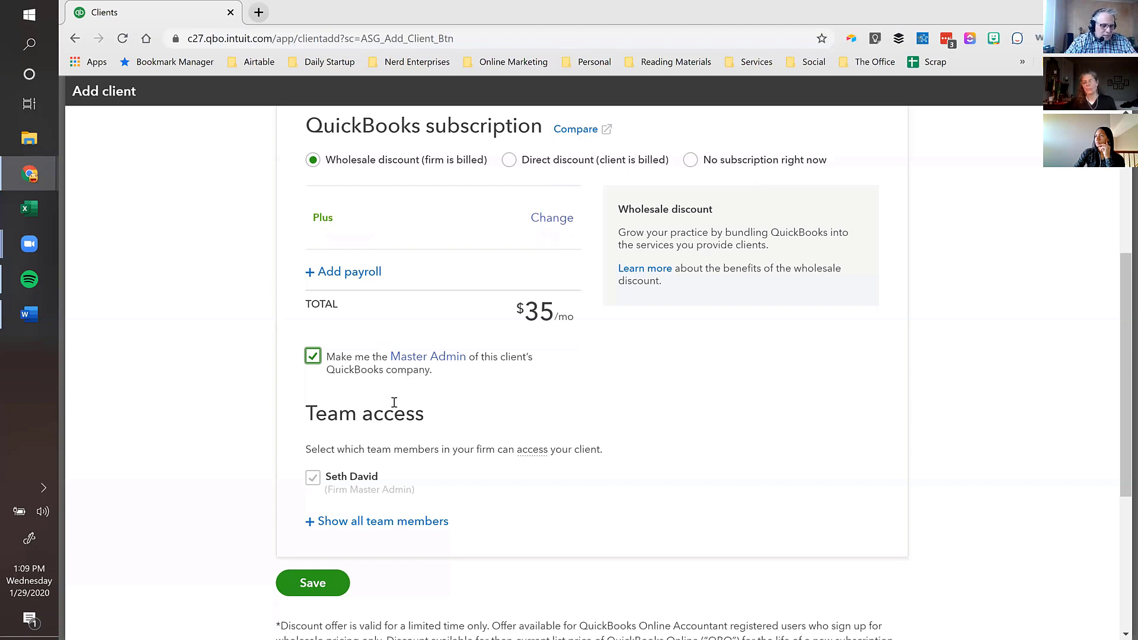
scroll(394, 402, down, 3)
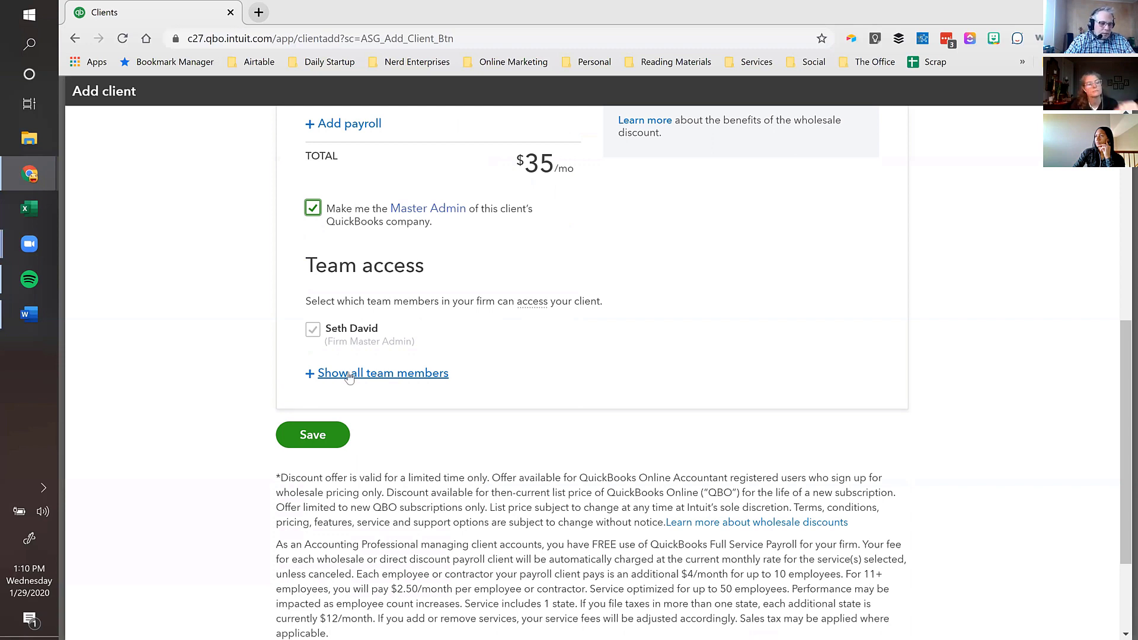
scroll(256, 397, down, 1)
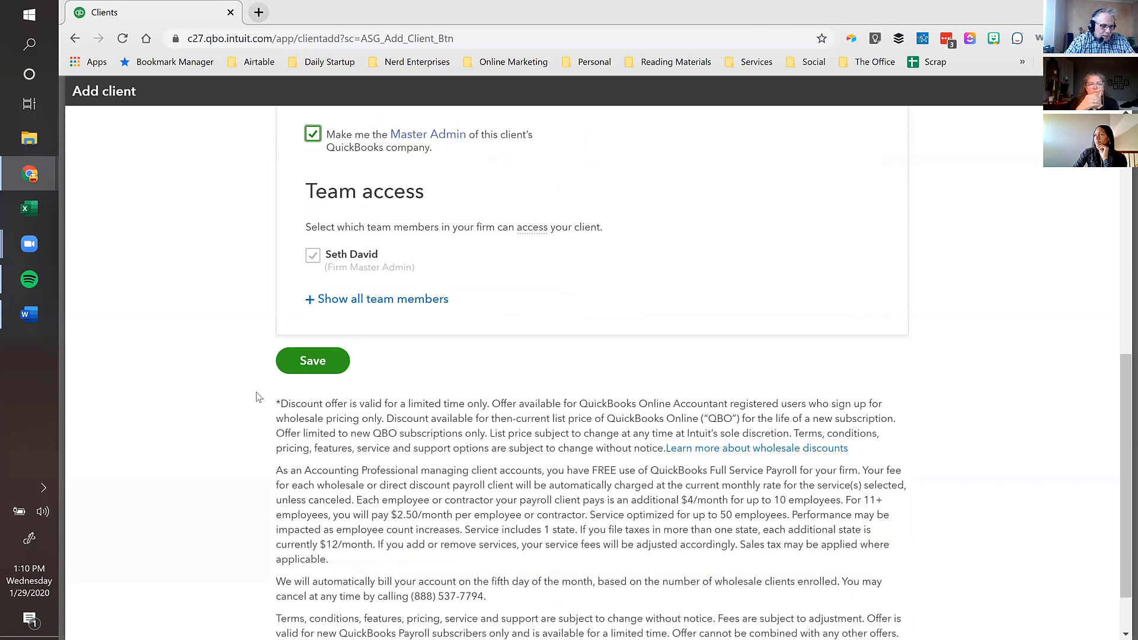
click(312, 361)
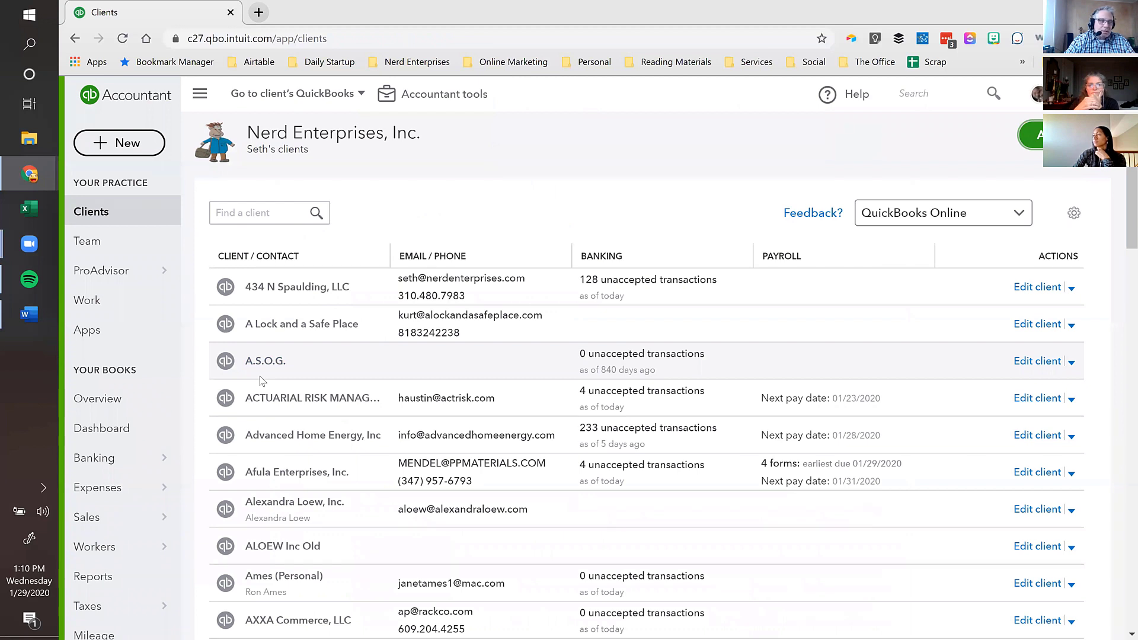
- Search the client list by the client's name and open the new company's detail page
click(267, 209)
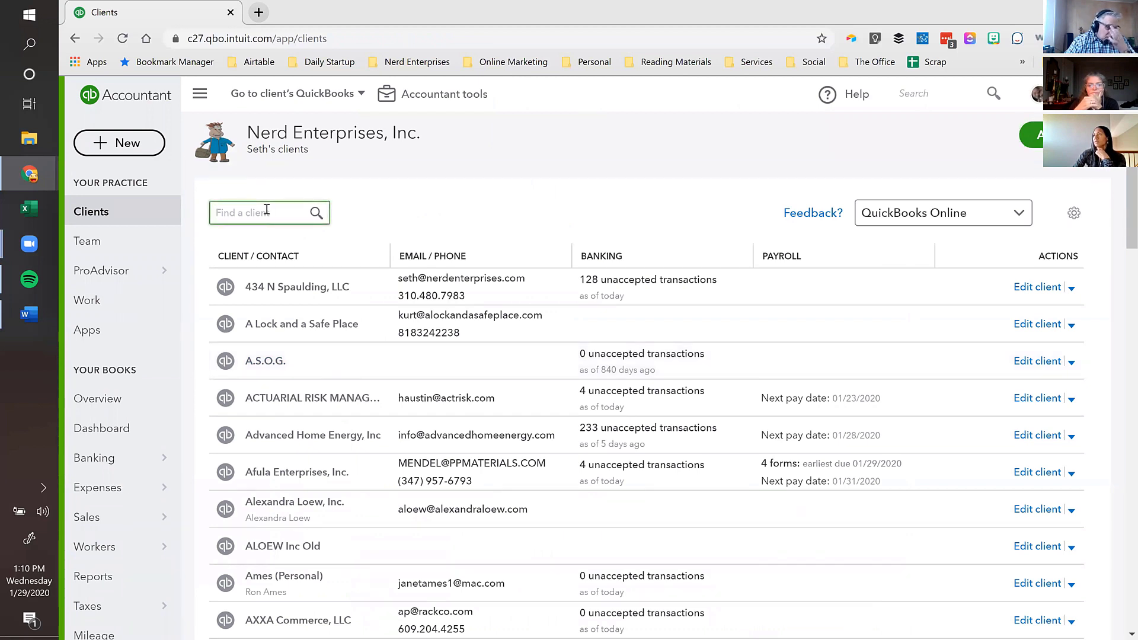
text(seth)
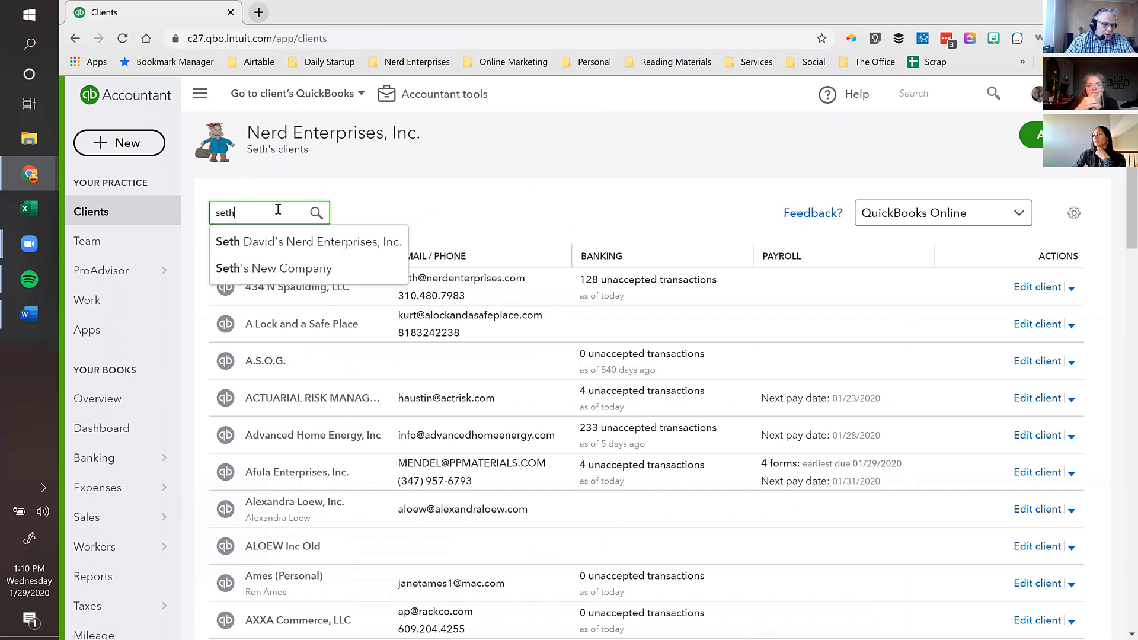
click(254, 268)
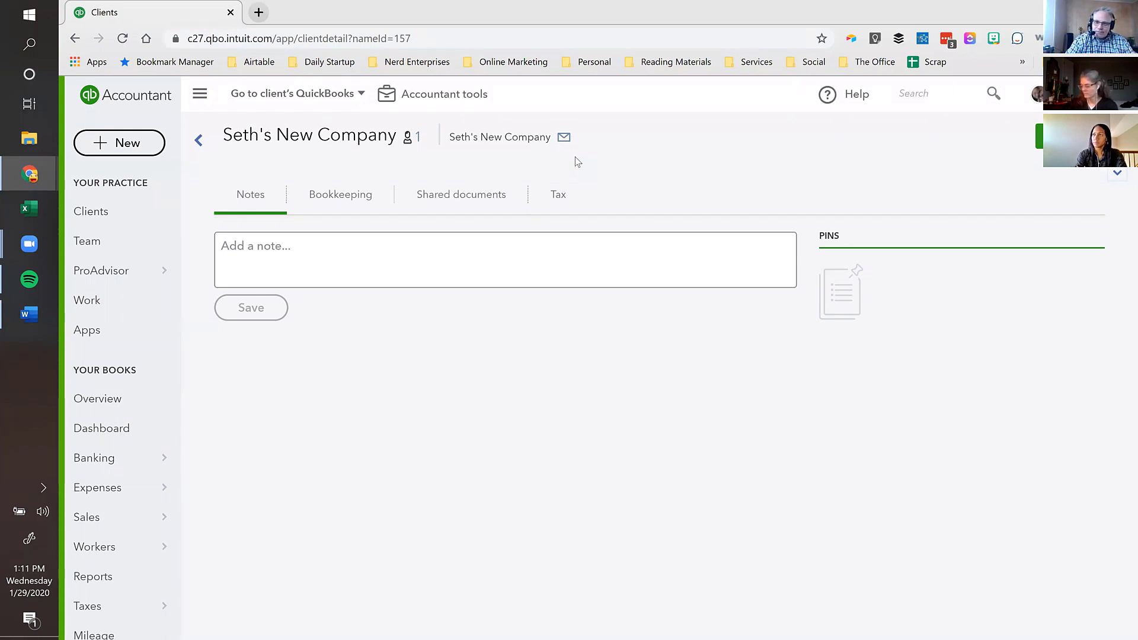
- From the Bookkeeping tab, switch into the client's own Plus QuickBooks company
click(331, 198)
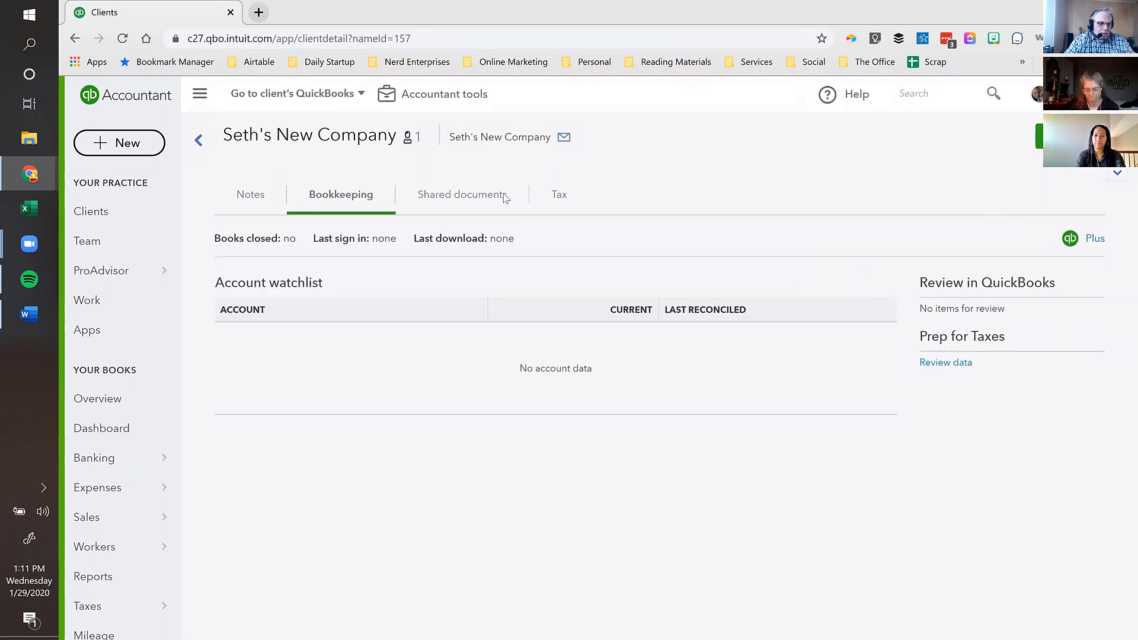
click(1094, 242)
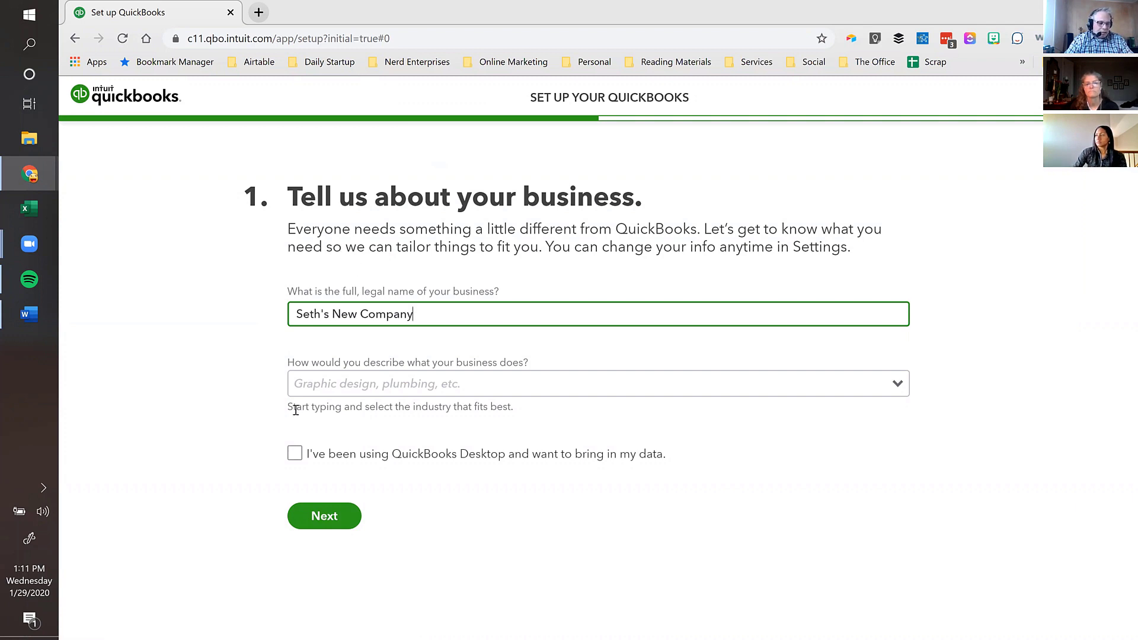
- Enter 'Other' as the business description, replacing the partial 'accoun' entry
click(313, 388)
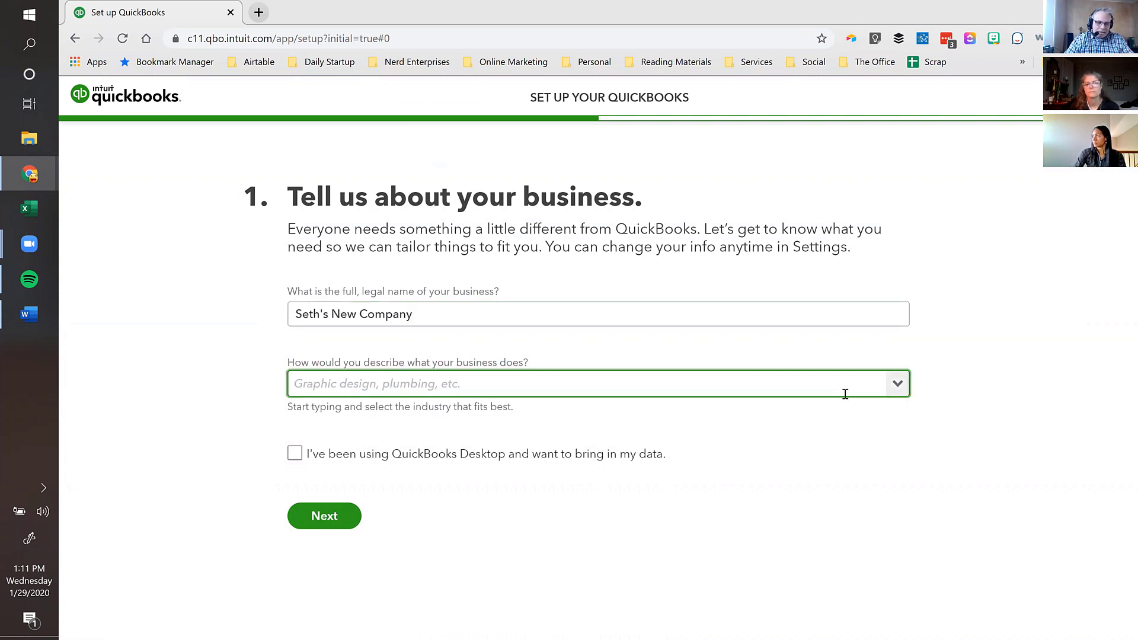
click(902, 386)
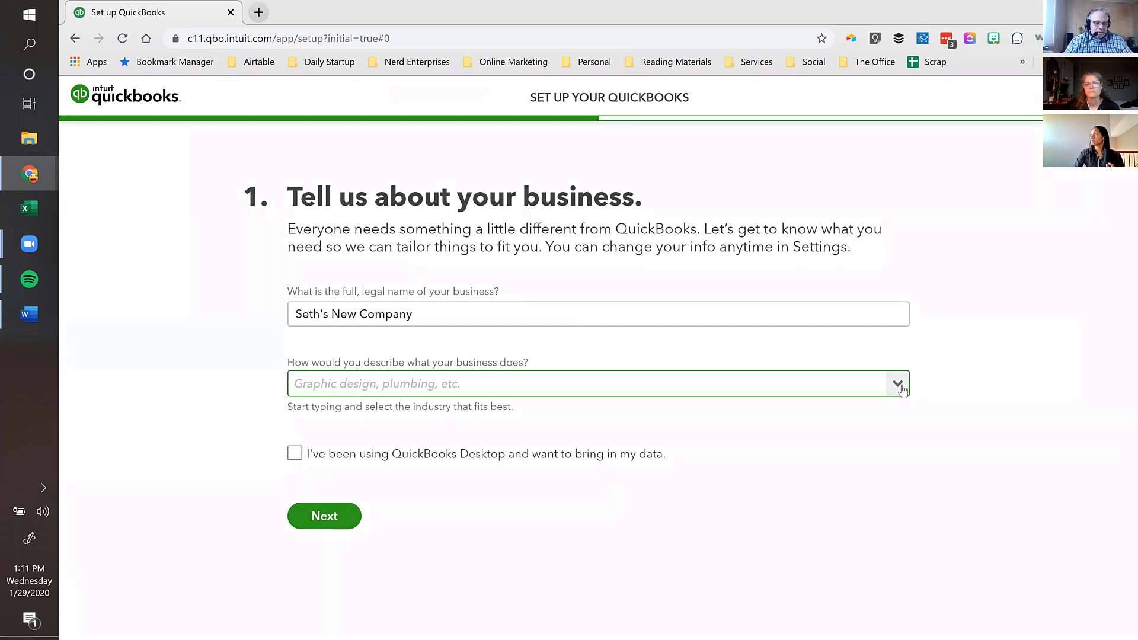
click(841, 381)
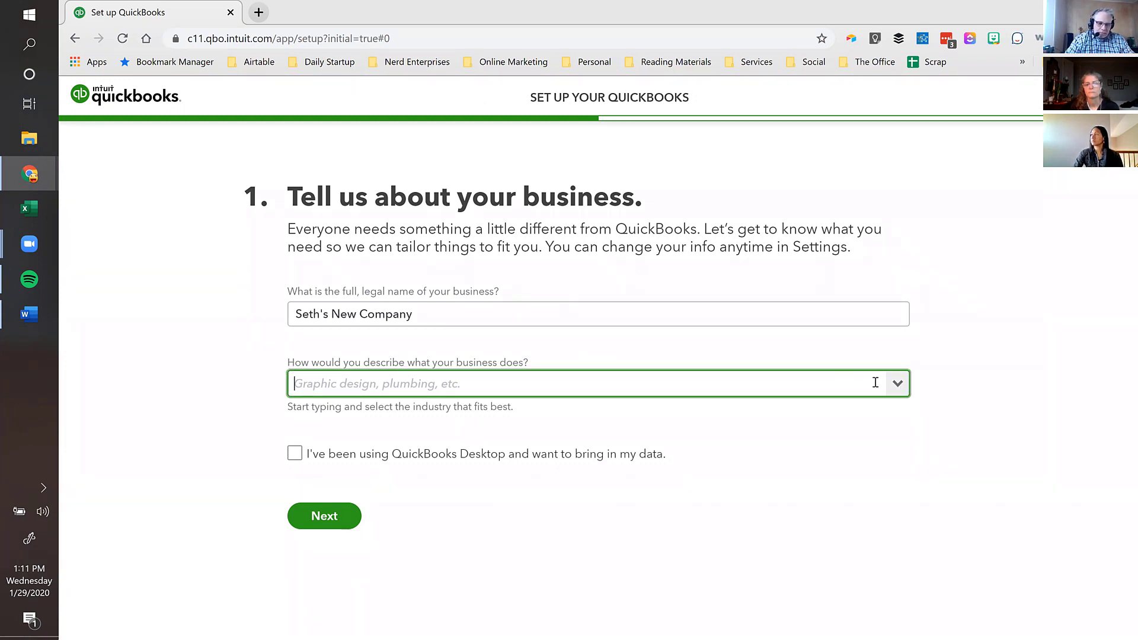
click(897, 385)
click(763, 388)
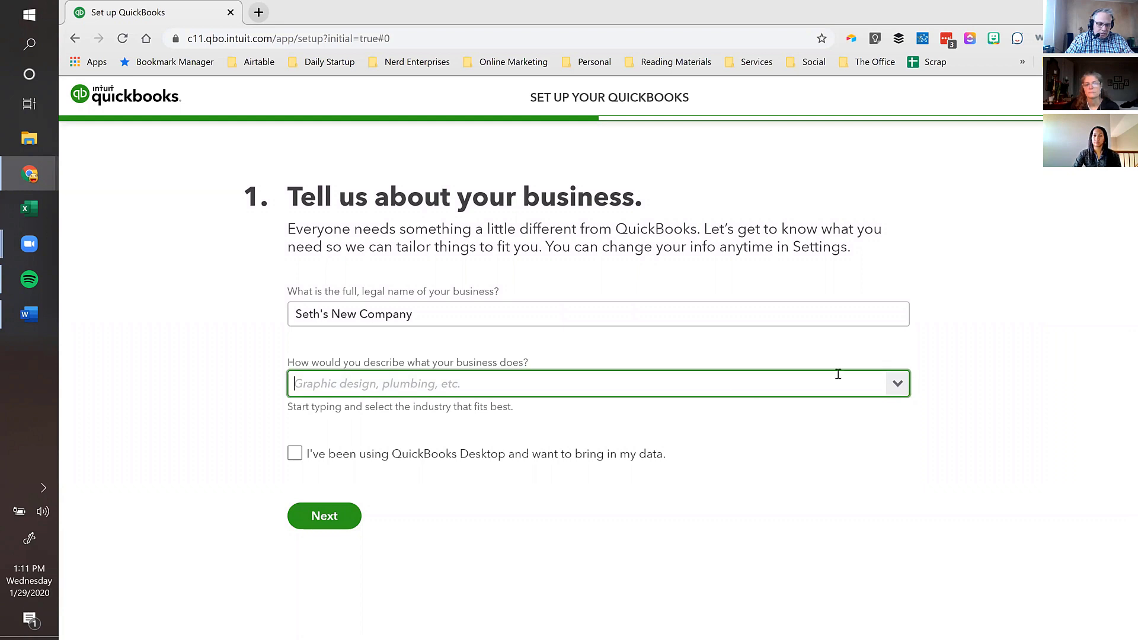
click(899, 386)
click(594, 383)
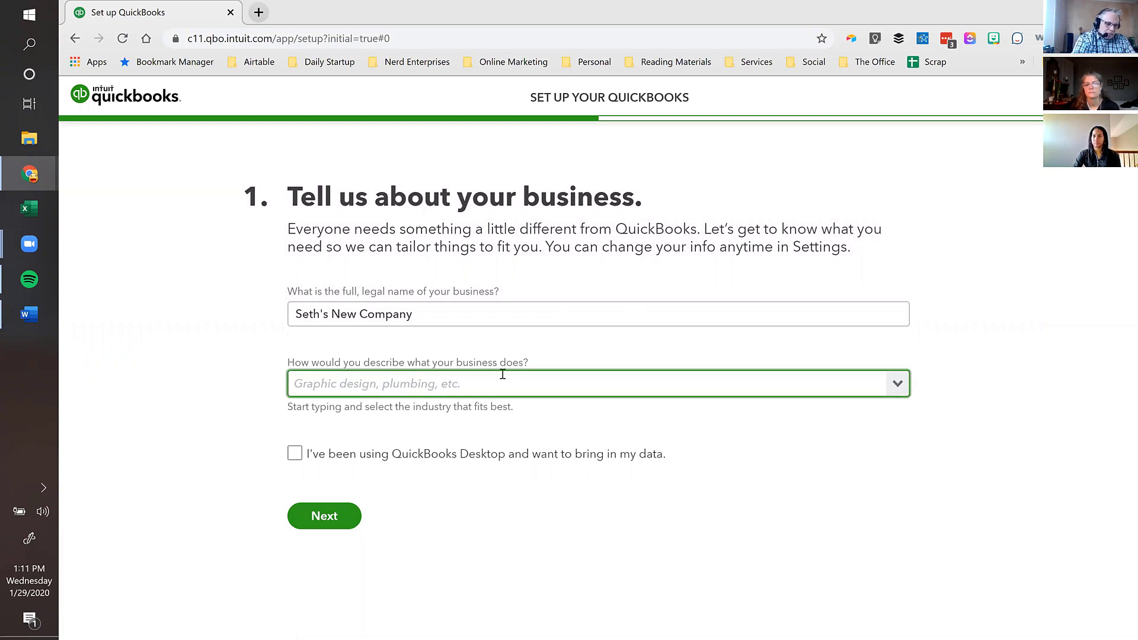
text(accoun)
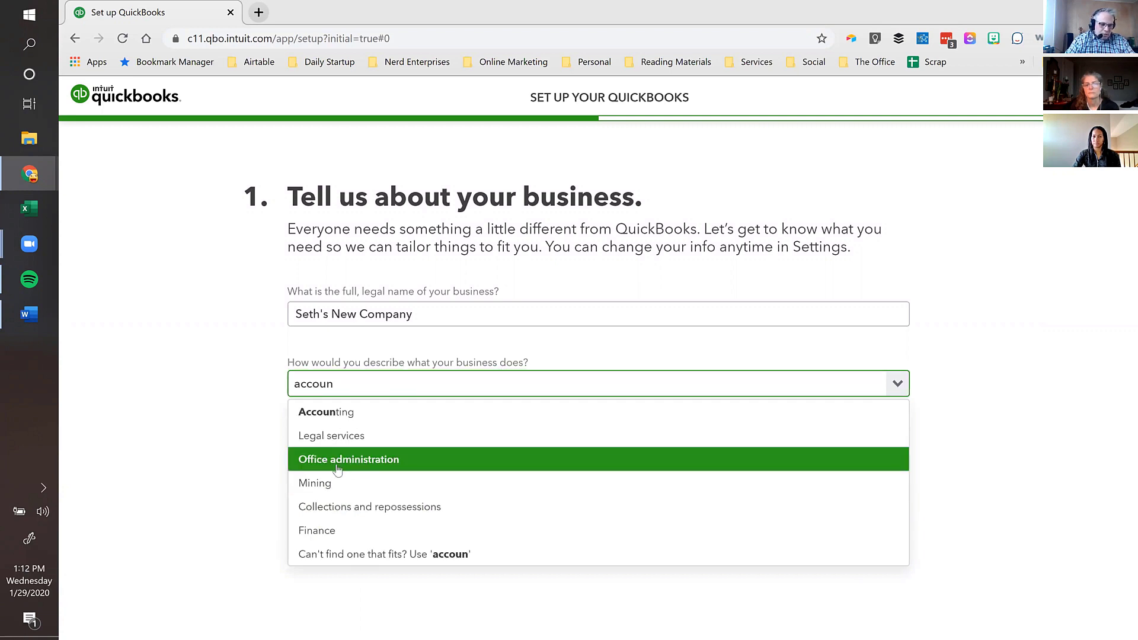
key(Escape)
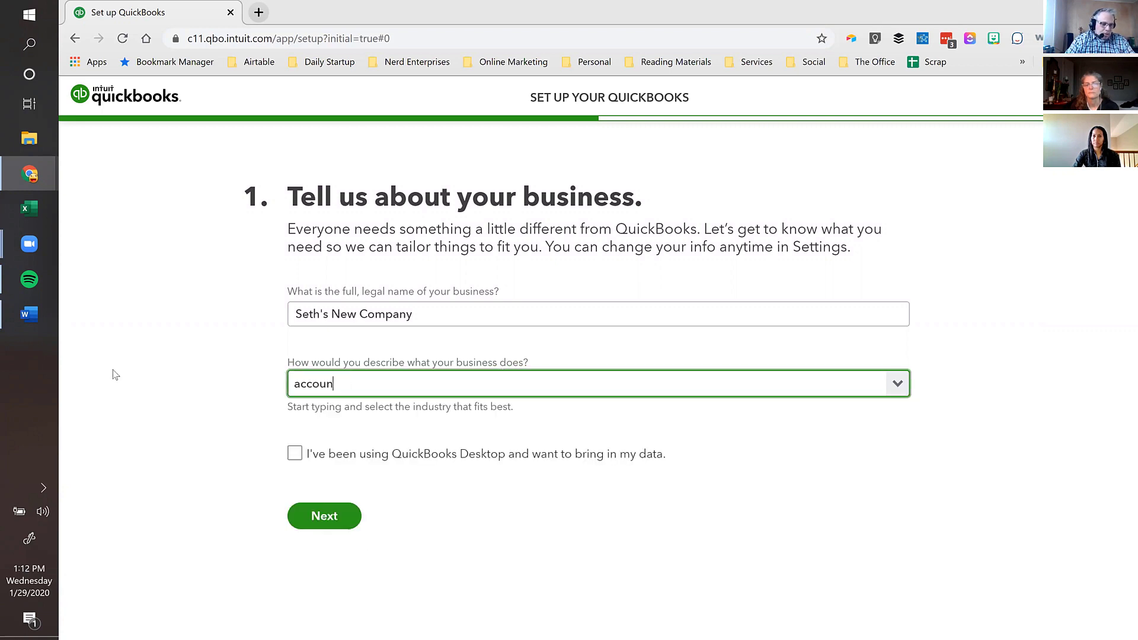
key(ctrl+a)
text(Other)
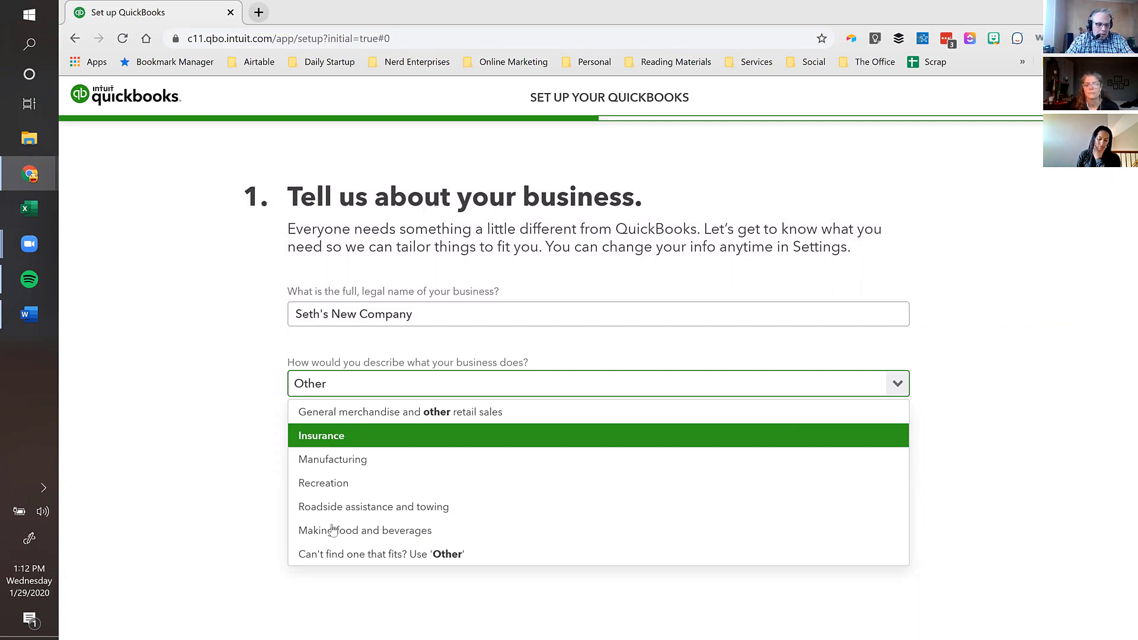
- Pick the 'Can't find one that fits? Use Other' industry option
click(333, 561)
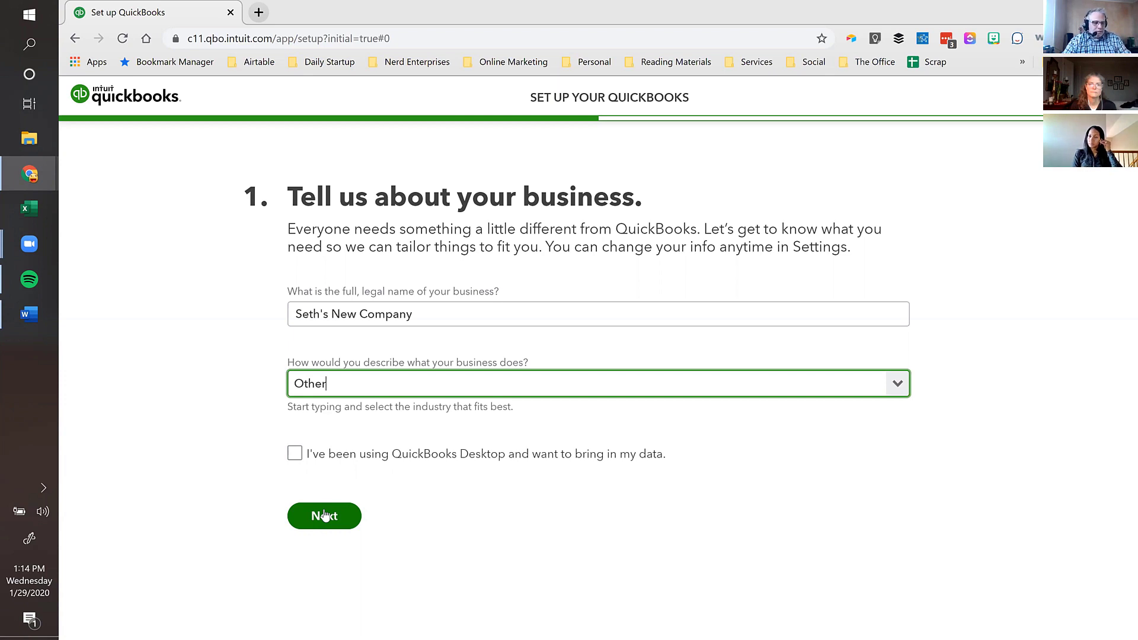
- Submit the business details and finish setup with All set, choosing no features
click(326, 516)
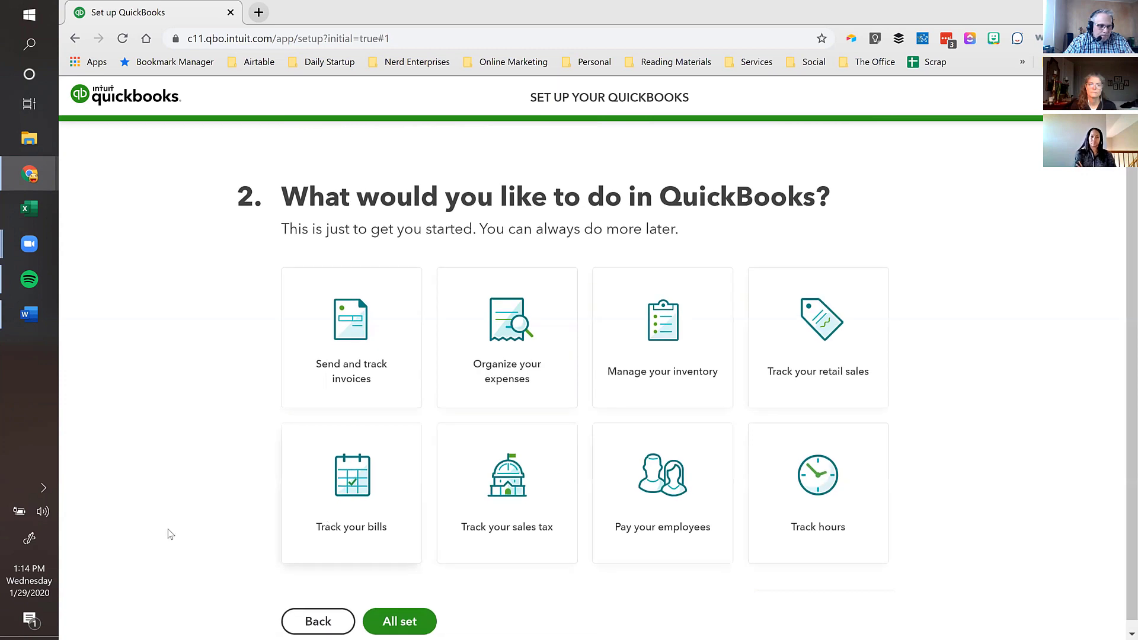
scroll(502, 324, down, 1)
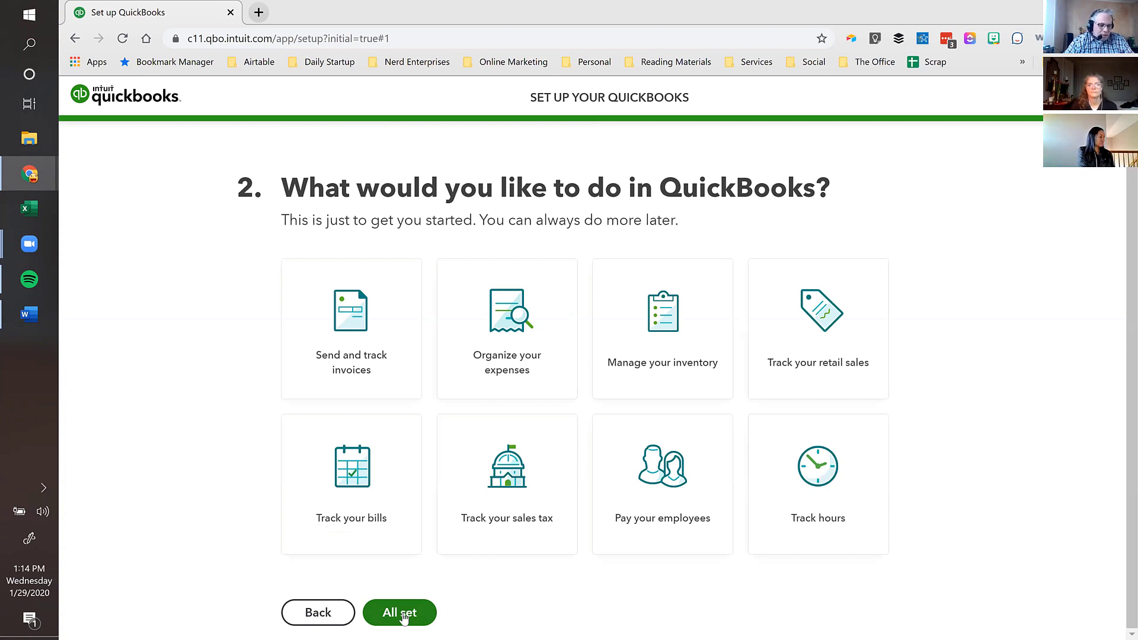
click(403, 617)
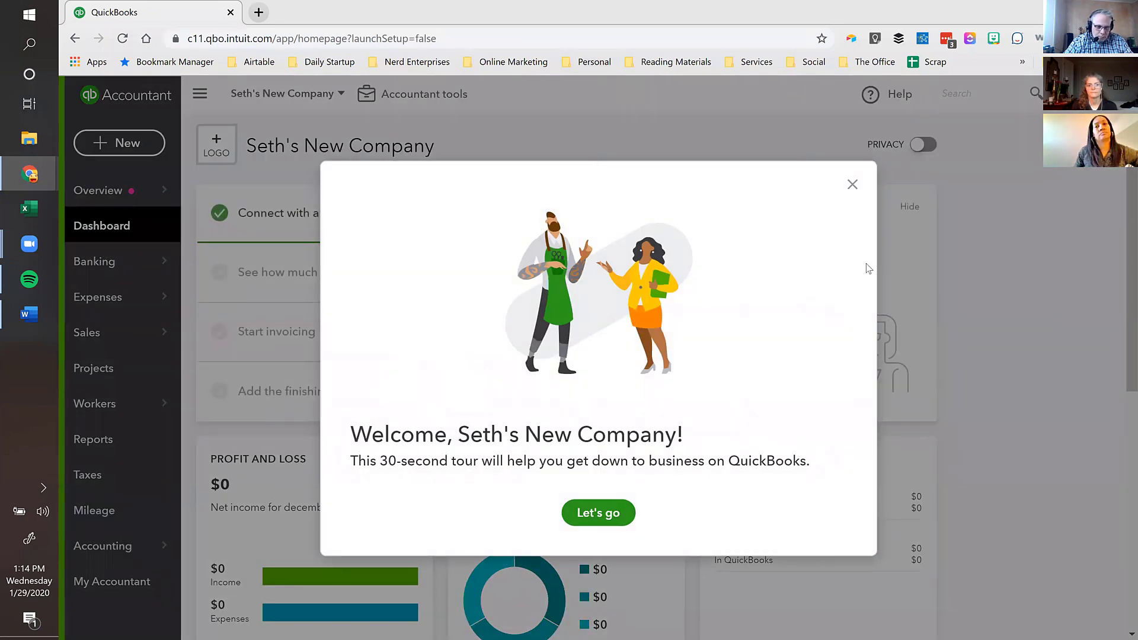
- Close the welcome tour and open the full Chart of Accounts under Accounting
click(852, 184)
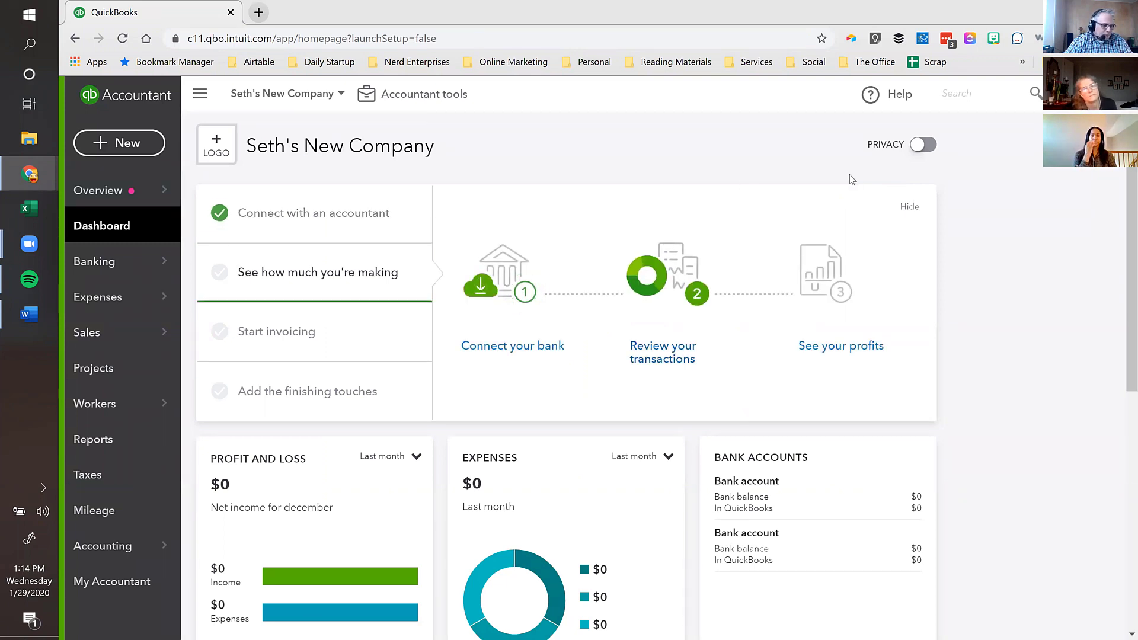
mouse_move(100, 548)
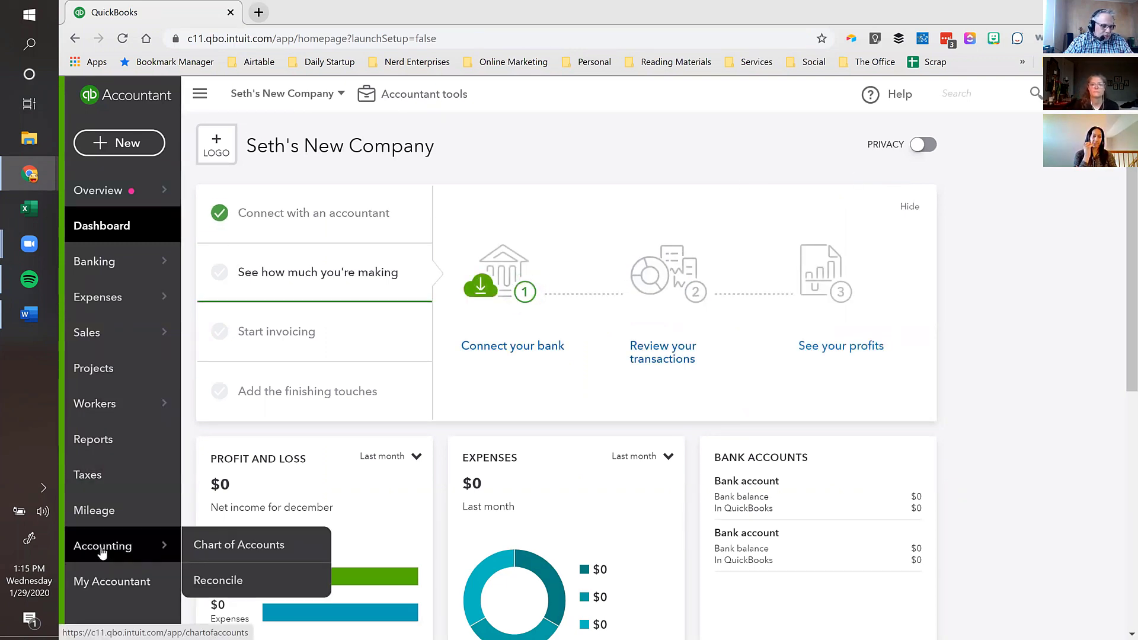
click(253, 551)
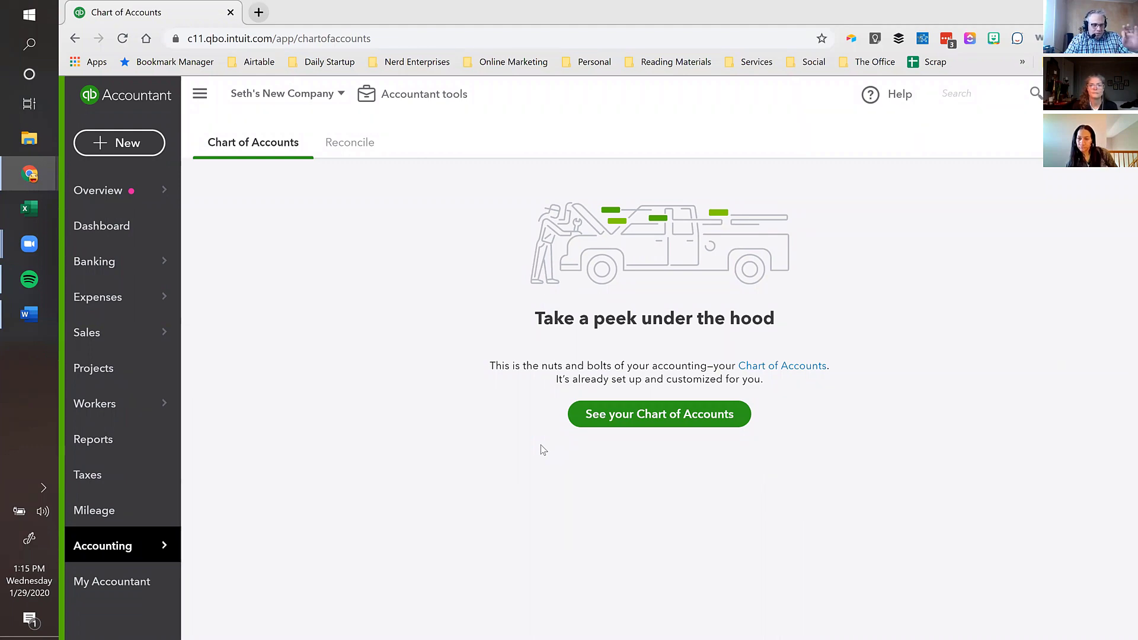
click(665, 416)
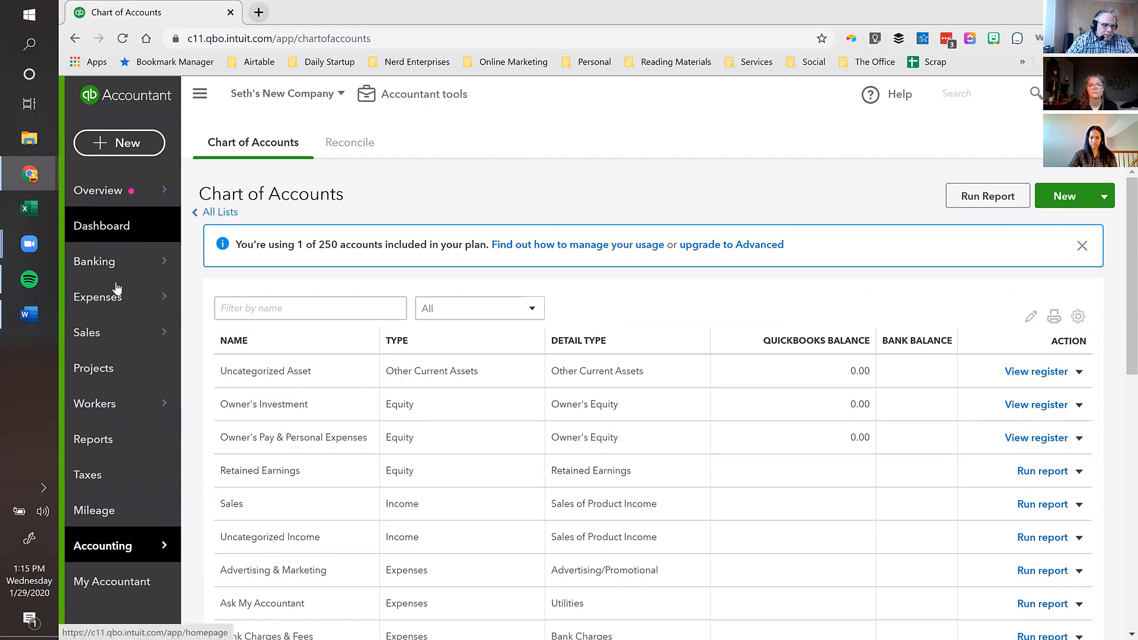
- Start Connect account from Banking, search banks for 'citi', browse results, then clear the search
click(93, 264)
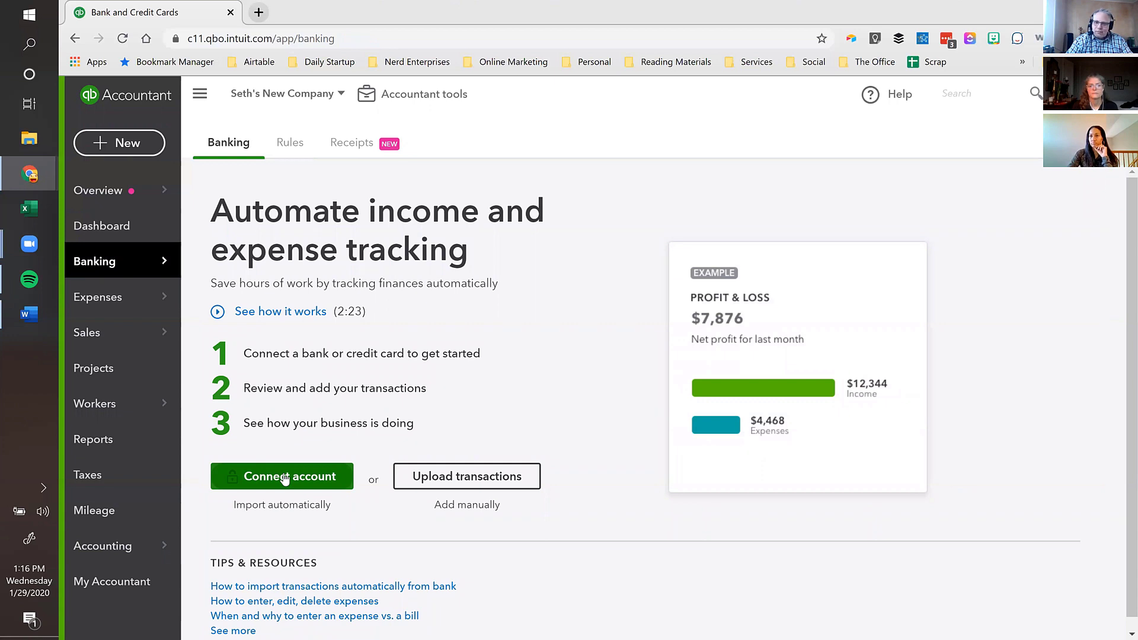
click(285, 479)
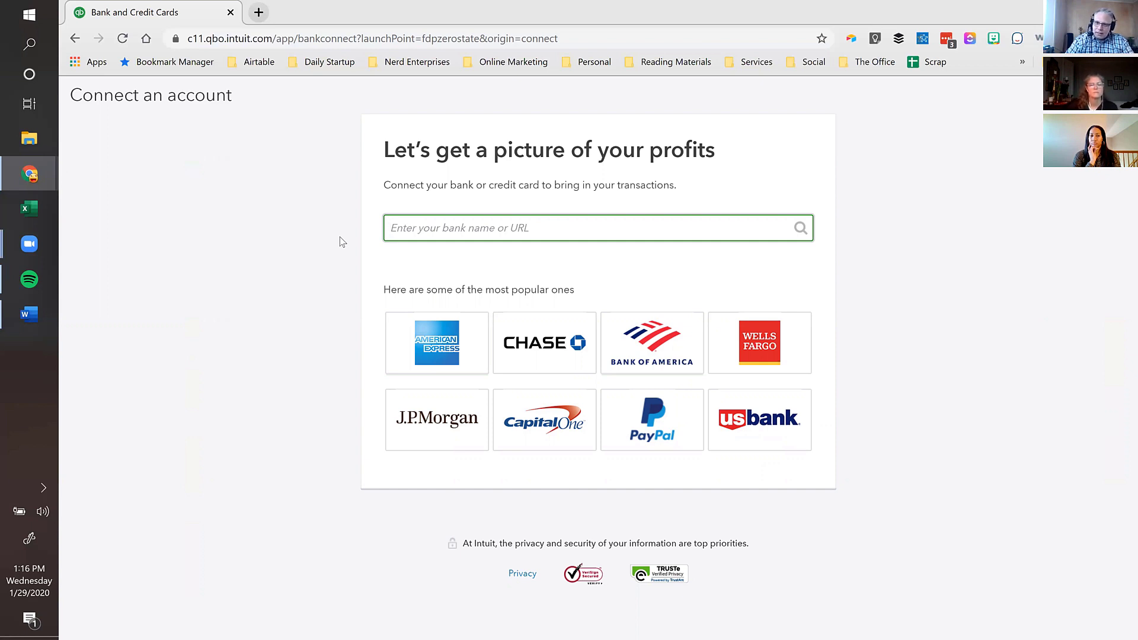
text(citi)
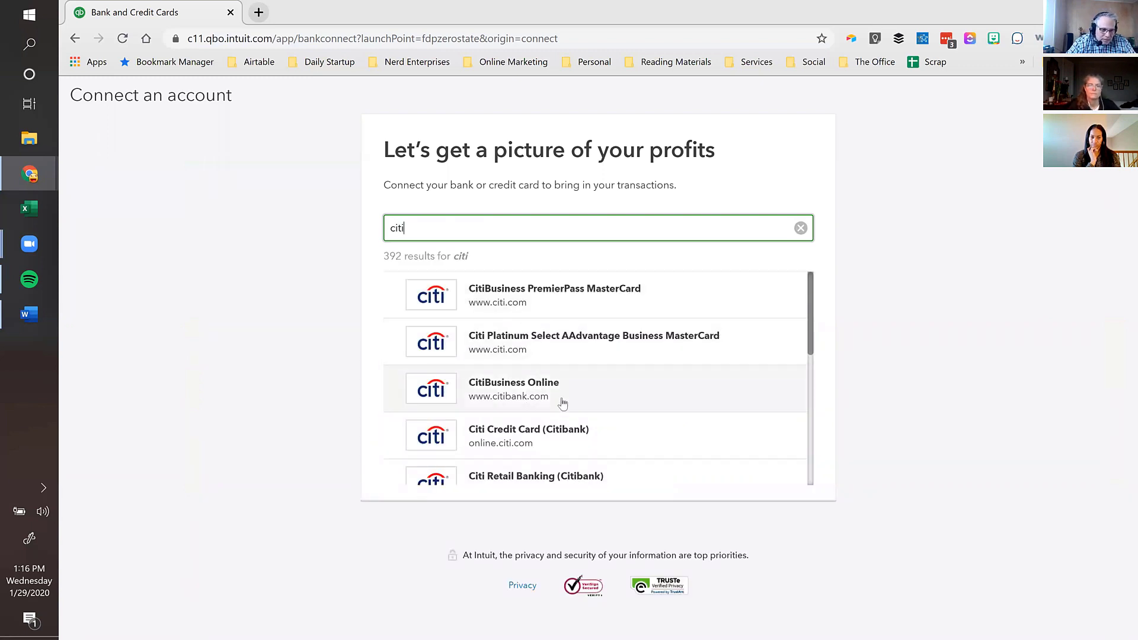
scroll(561, 401, down, 2)
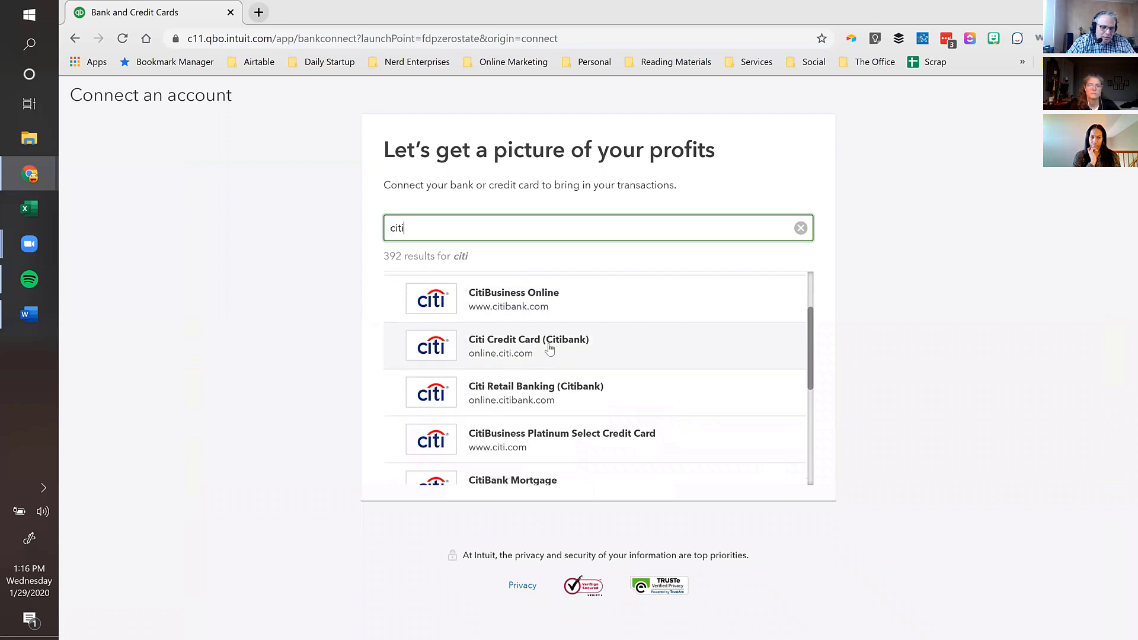
scroll(533, 353, down, 1)
scroll(563, 394, down, 2)
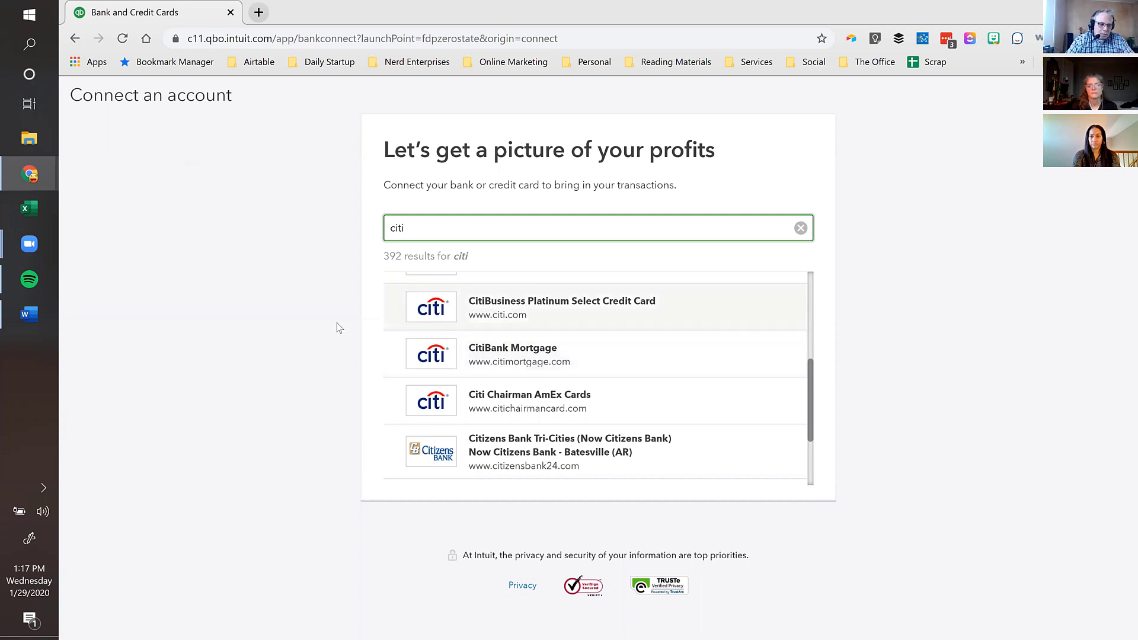
scroll(563, 330, up, 1)
scroll(584, 331, up, 5)
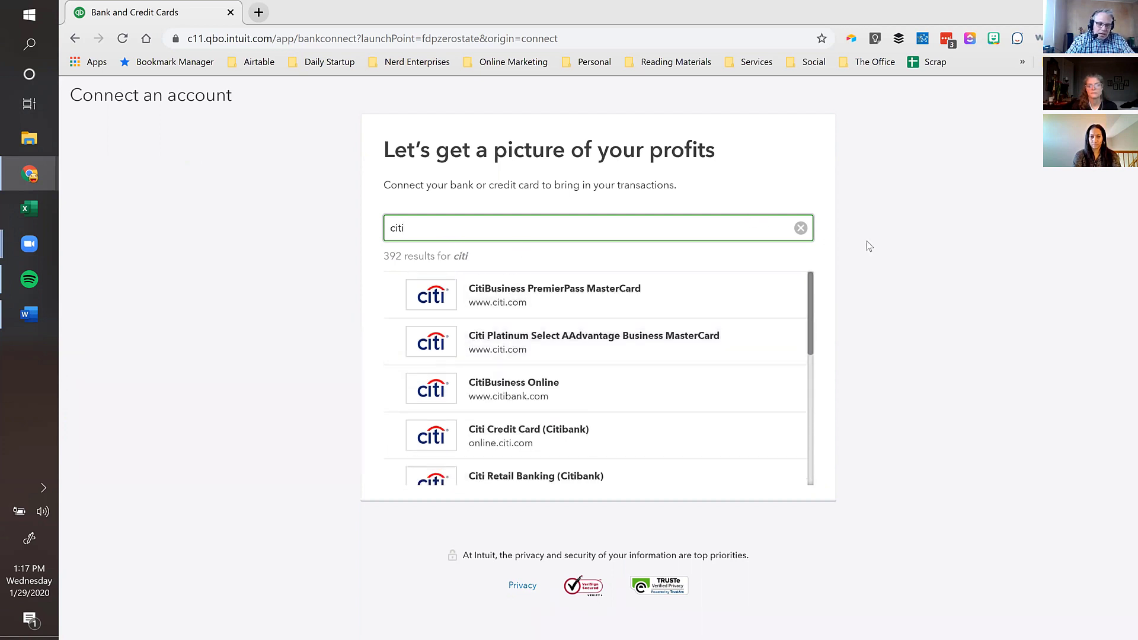
click(801, 228)
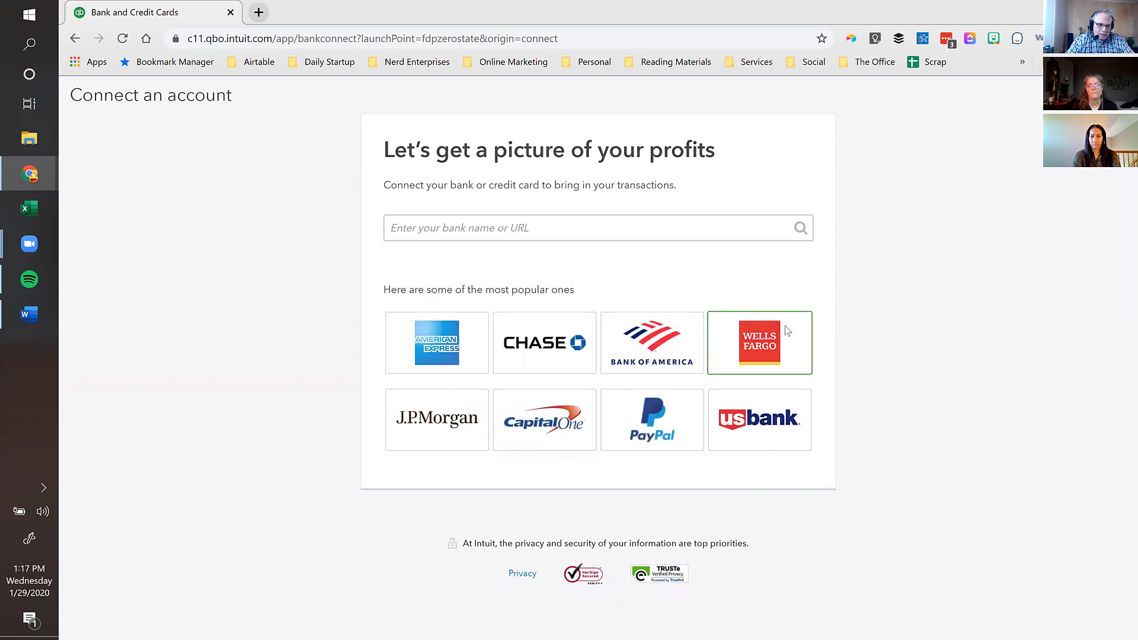
- Start a Wells Fargo connection, close its sign-in window, and back out to Banking
click(786, 331)
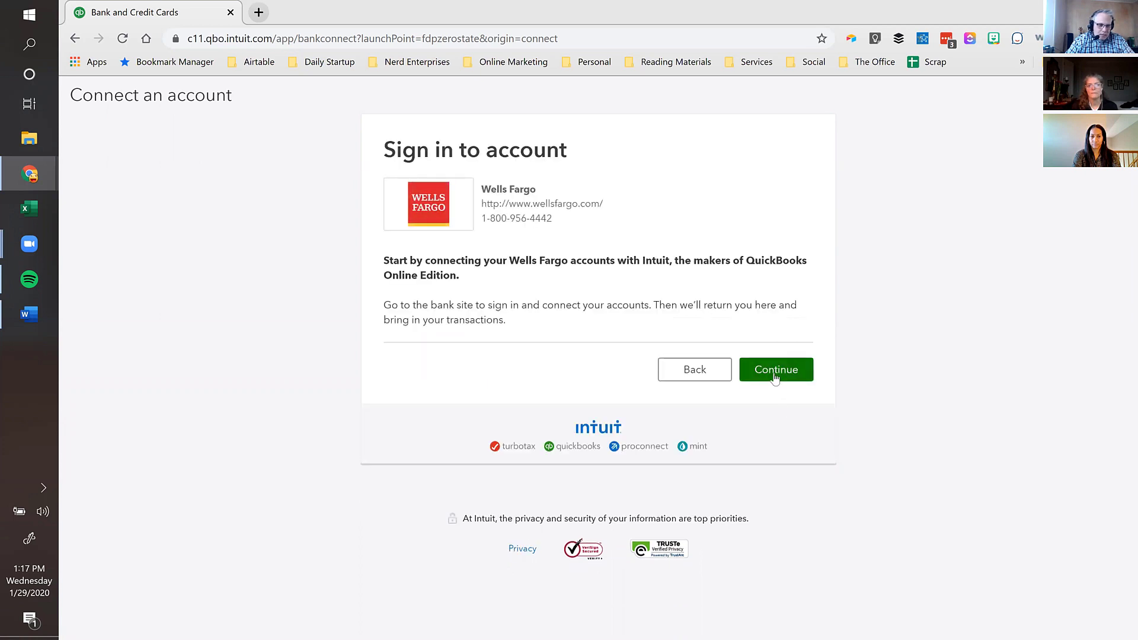
click(774, 376)
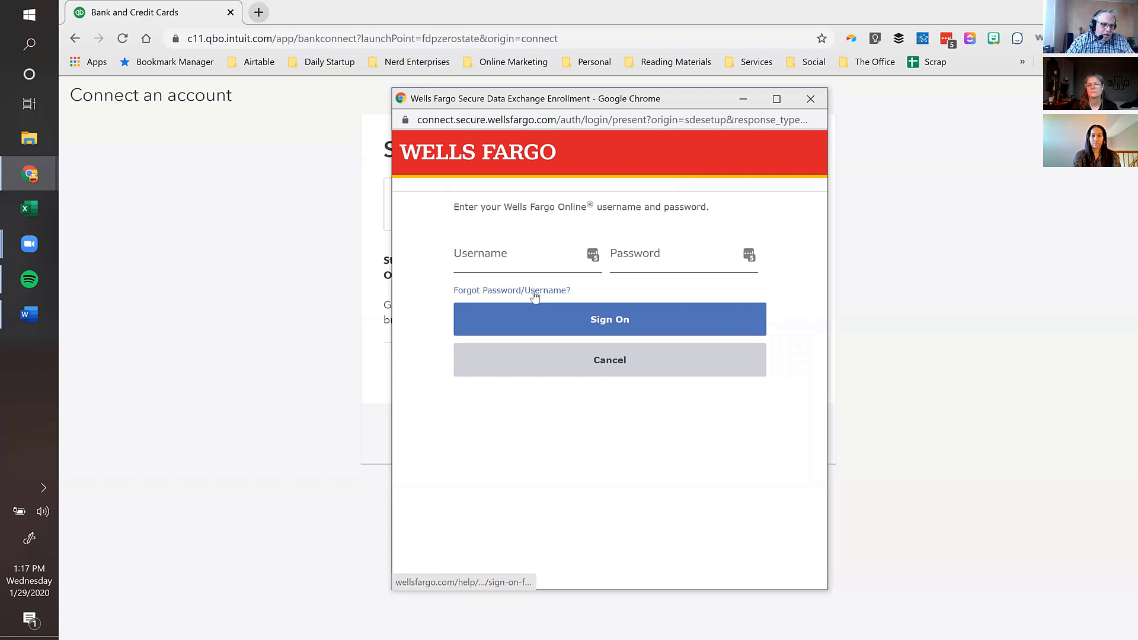
click(810, 99)
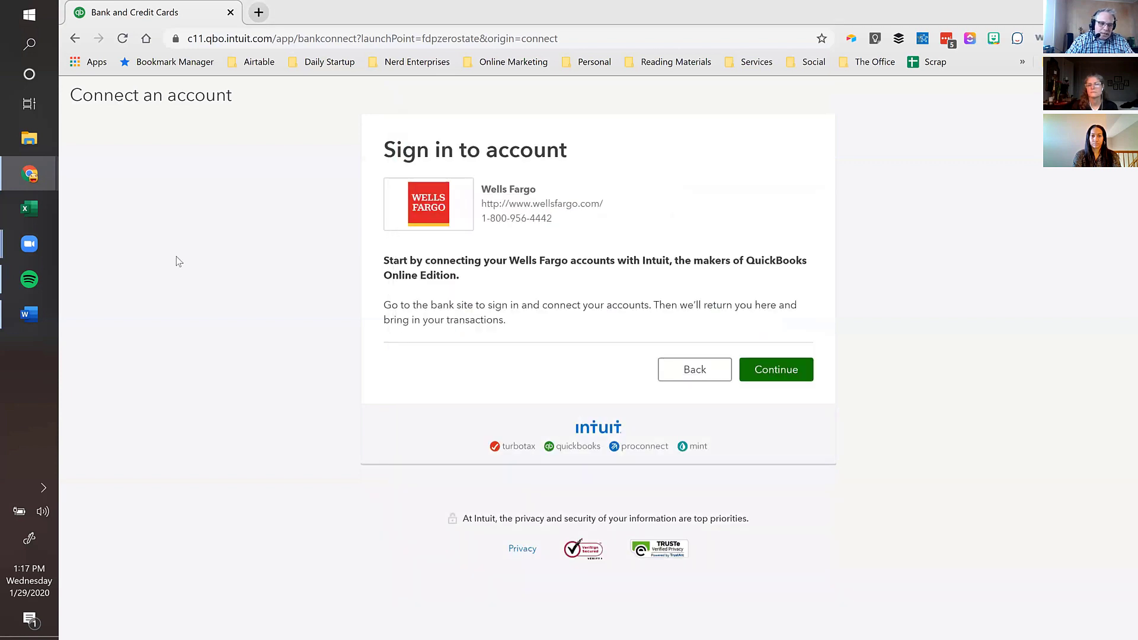
click(700, 373)
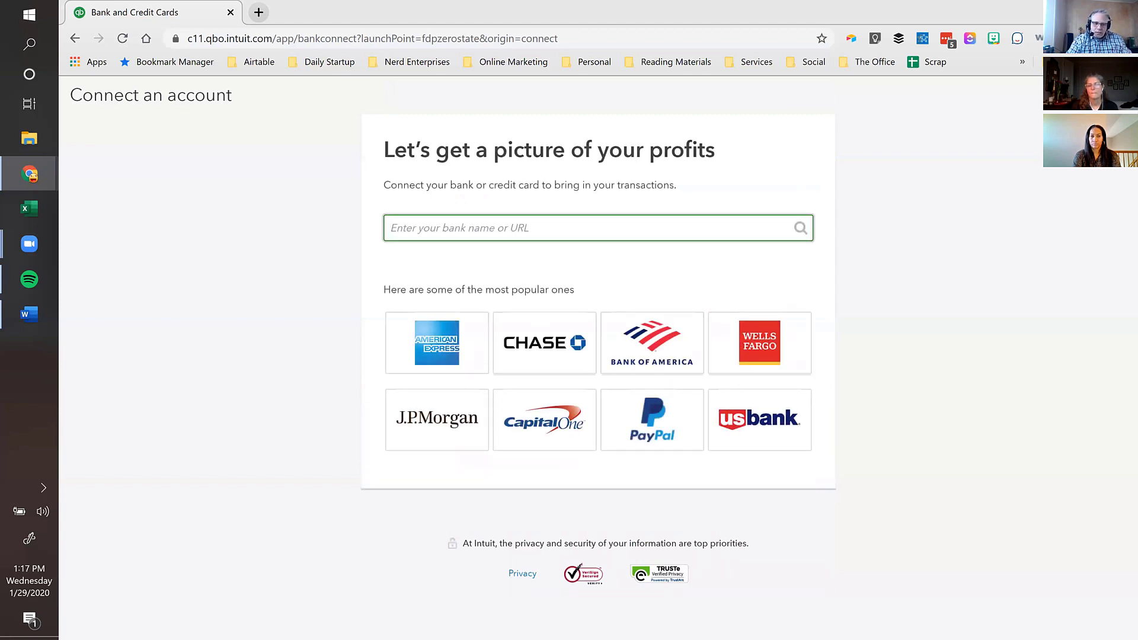
click(1119, 95)
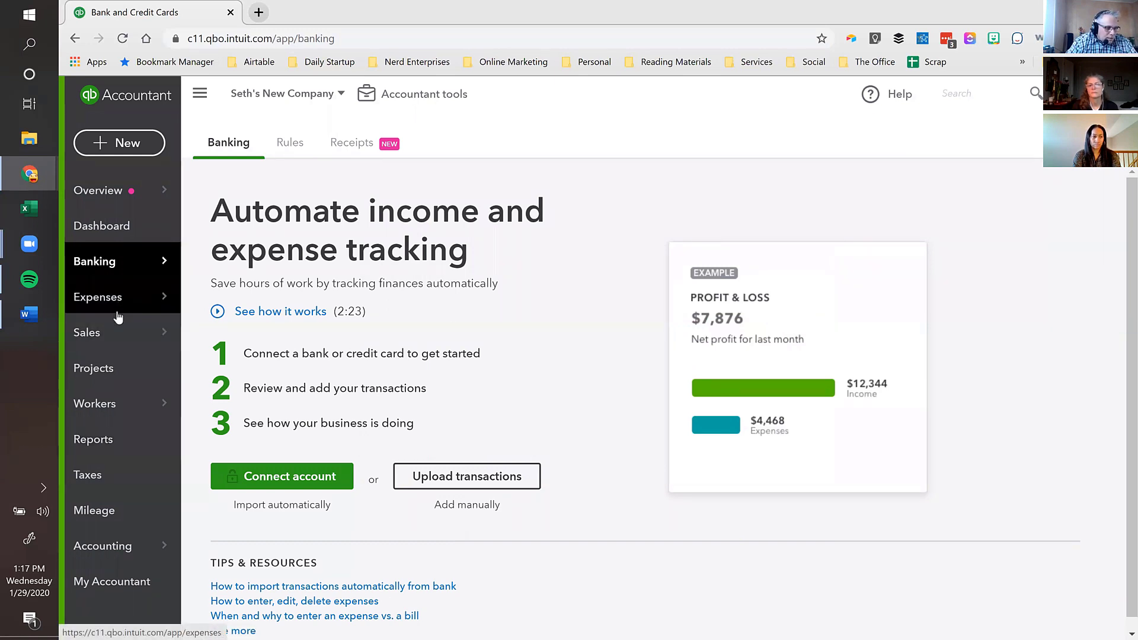
- Create a Bank checking account named My Bank in the Chart of Accounts and open its register
click(240, 546)
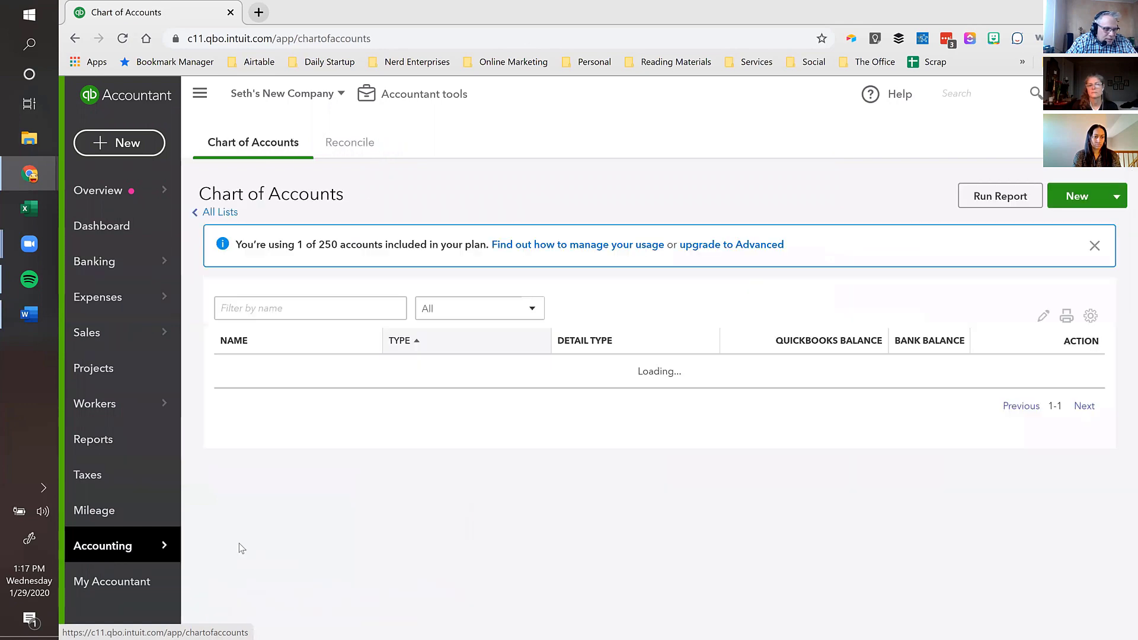
click(1065, 198)
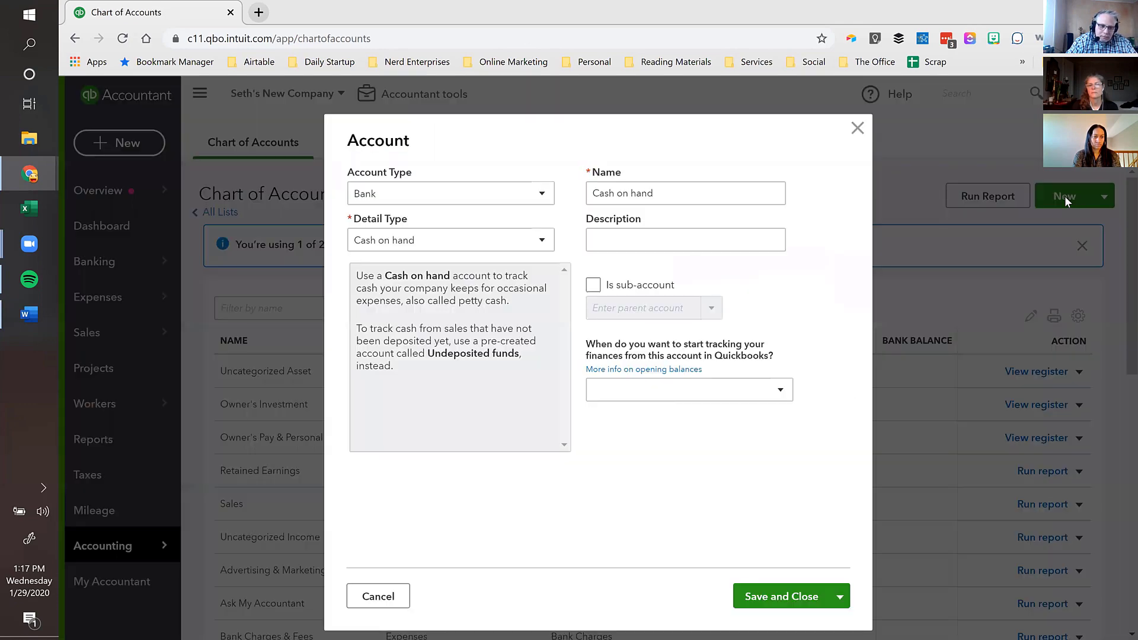
click(445, 202)
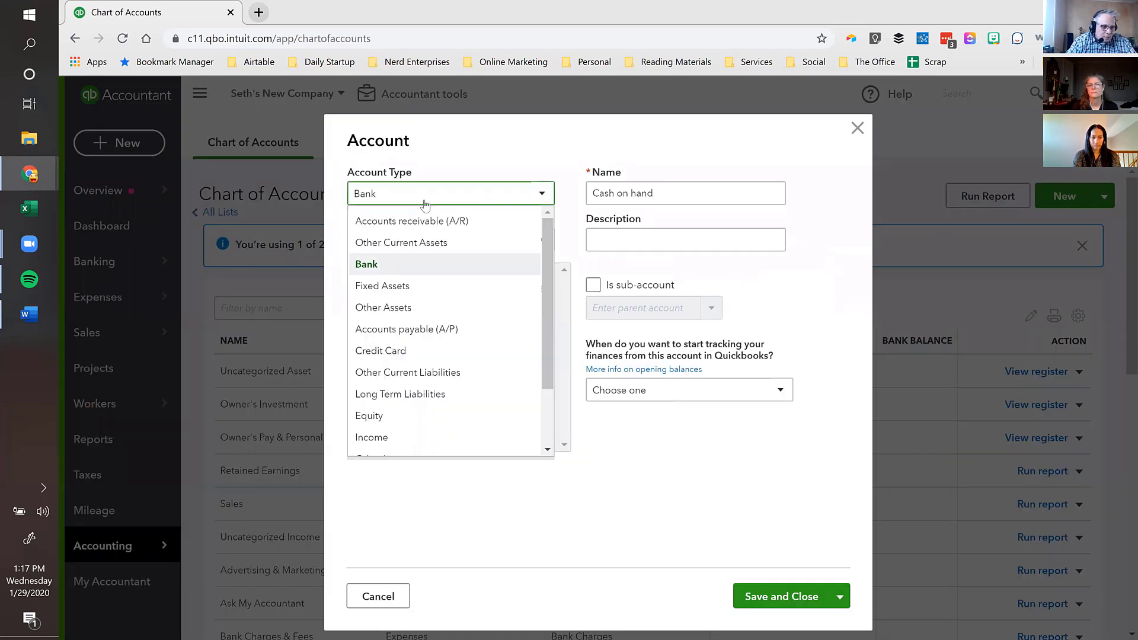
click(418, 201)
click(371, 238)
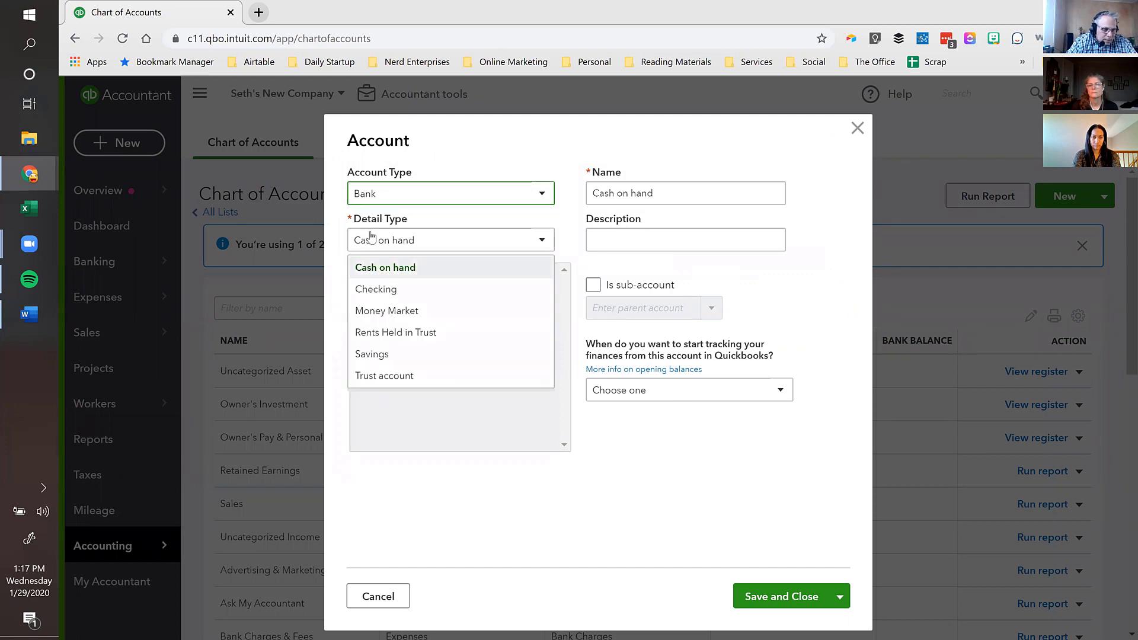
click(375, 288)
key(Tab)
text(My Bank)
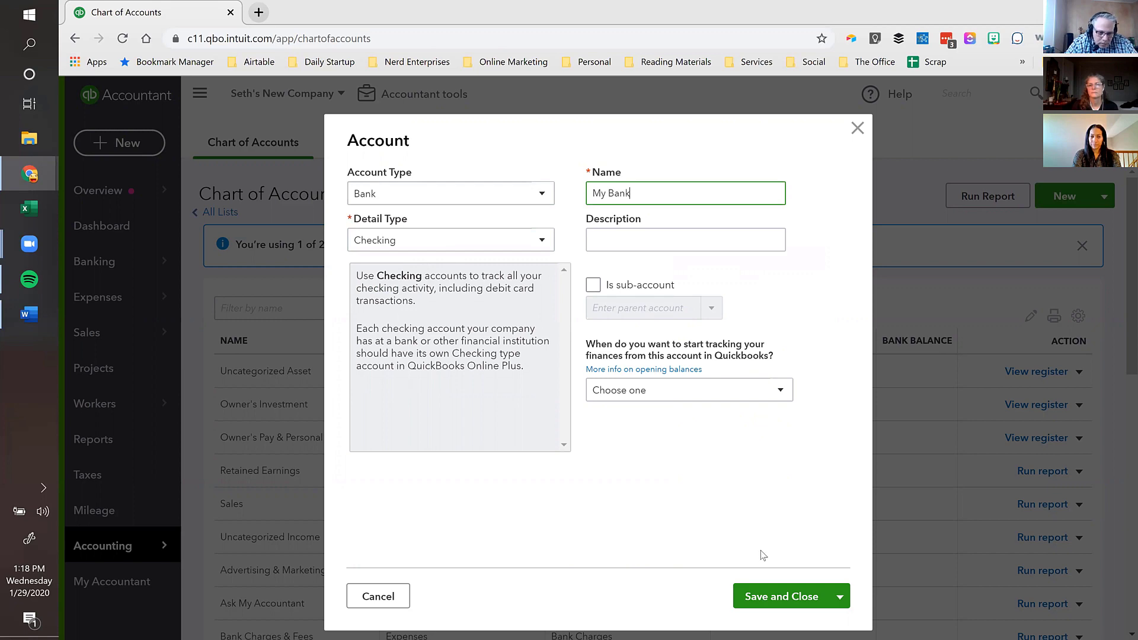
click(766, 591)
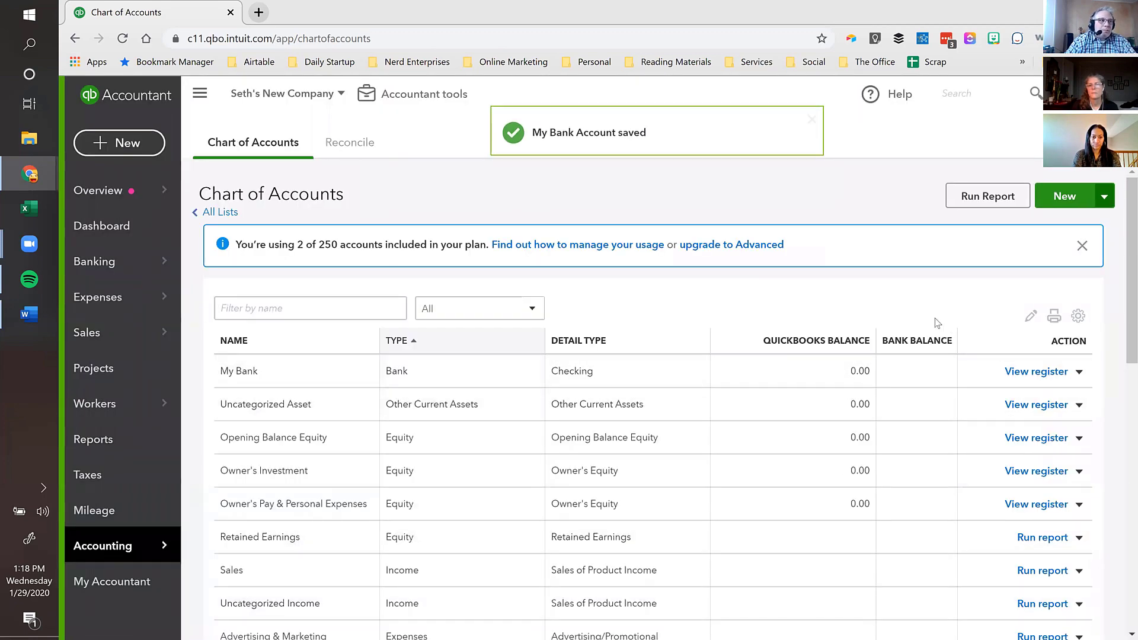
click(1031, 374)
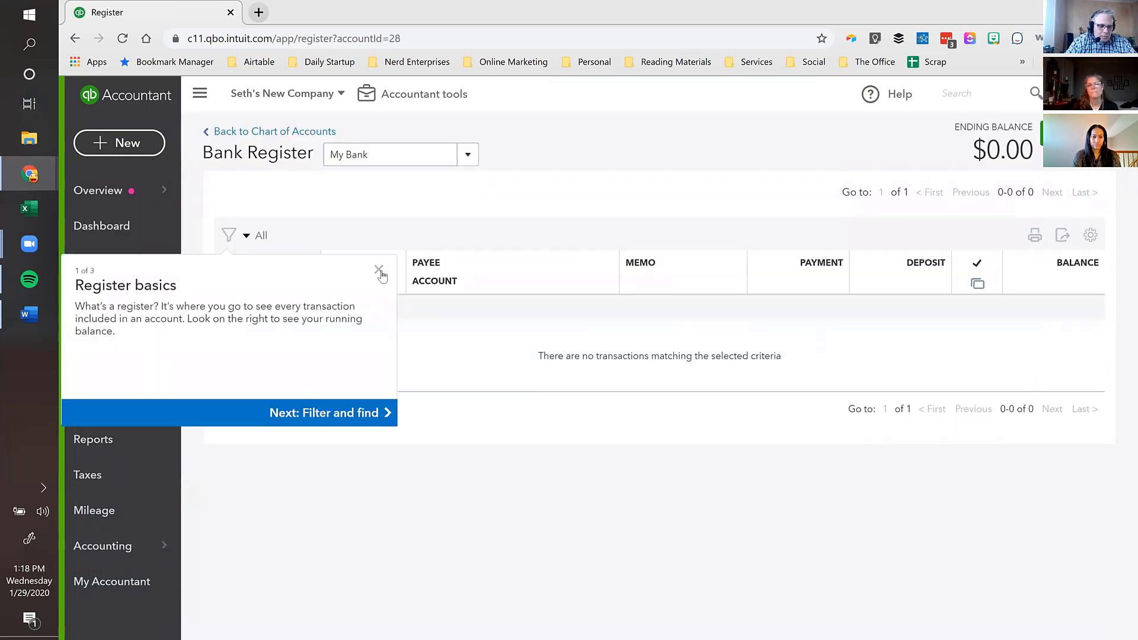
- Close the Register basics tour popup over the empty My Bank register
click(378, 269)
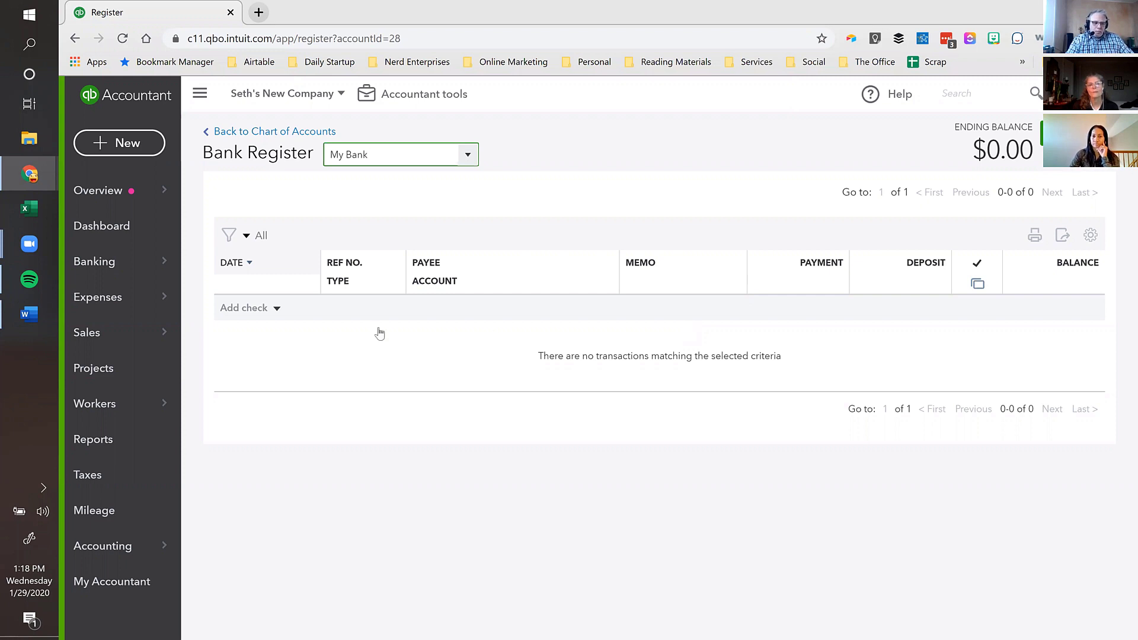
- Sort the My Bank register by date, then go to the Banking page
click(249, 265)
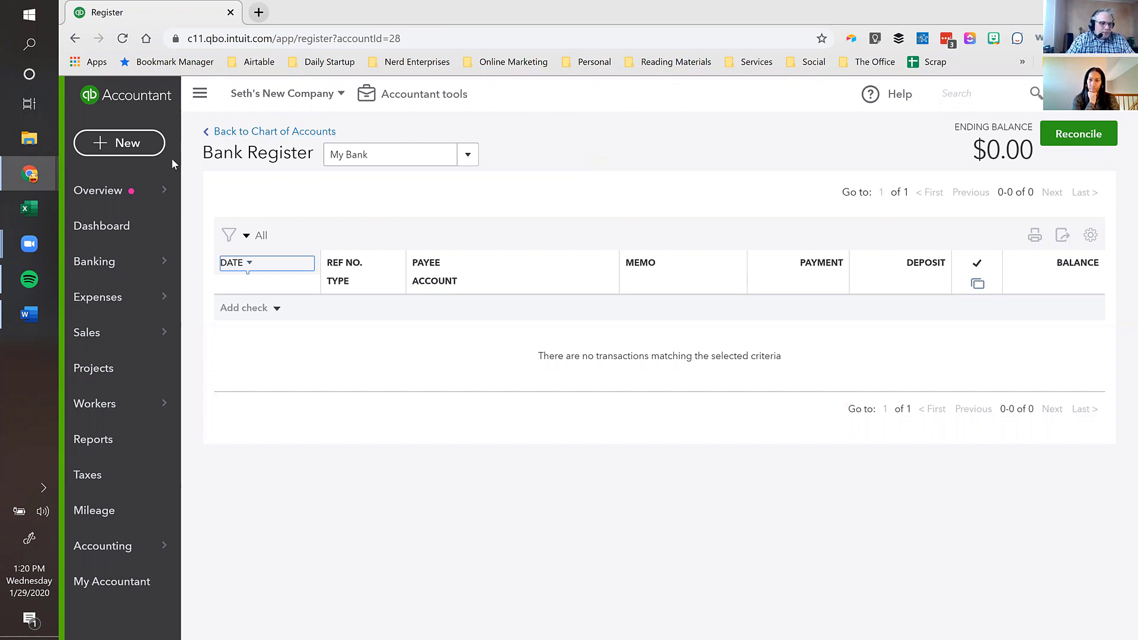
click(104, 270)
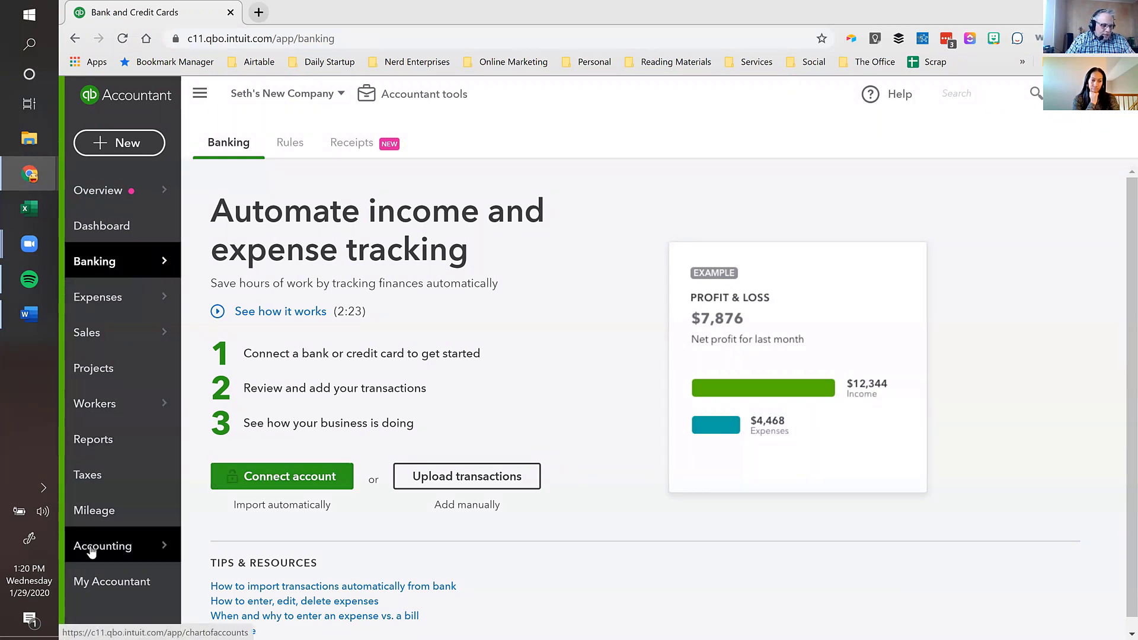
- Open the Chart of Accounts and highlight the '2 of 250' account usage message
mouse_move(92, 551)
click(220, 544)
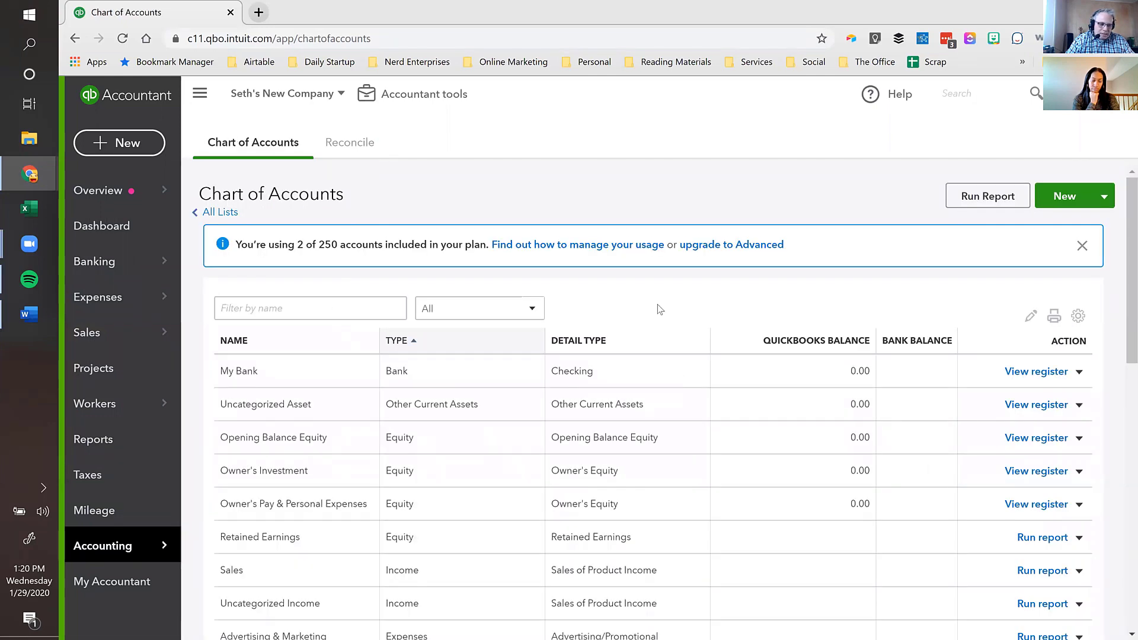
scroll(659, 309, down, 1)
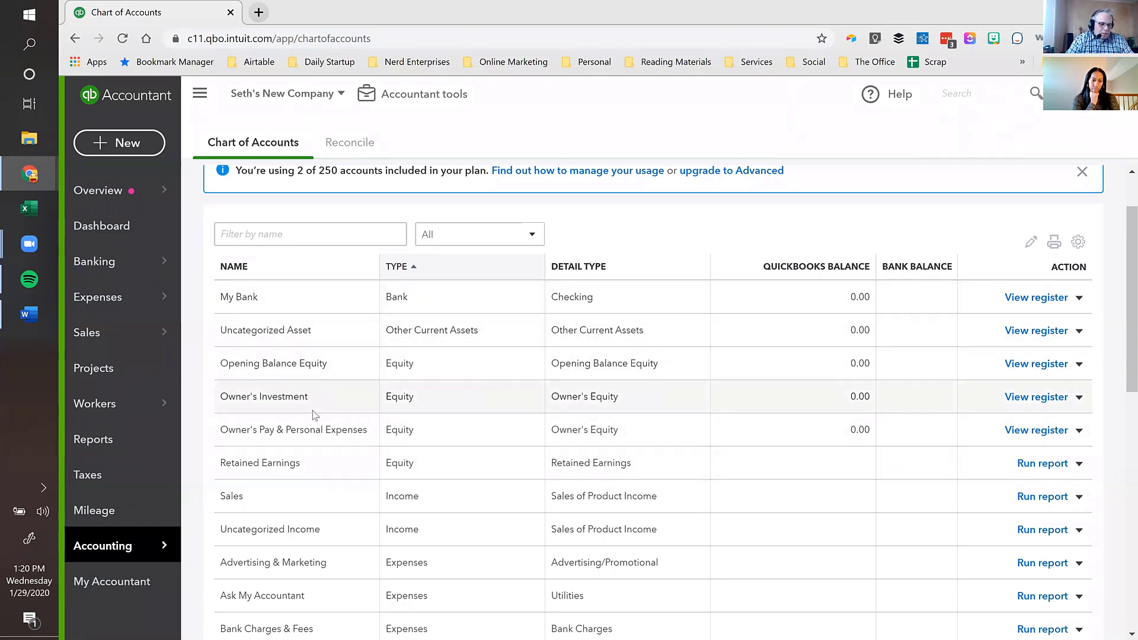
scroll(314, 415, down, 1)
scroll(315, 415, down, 1)
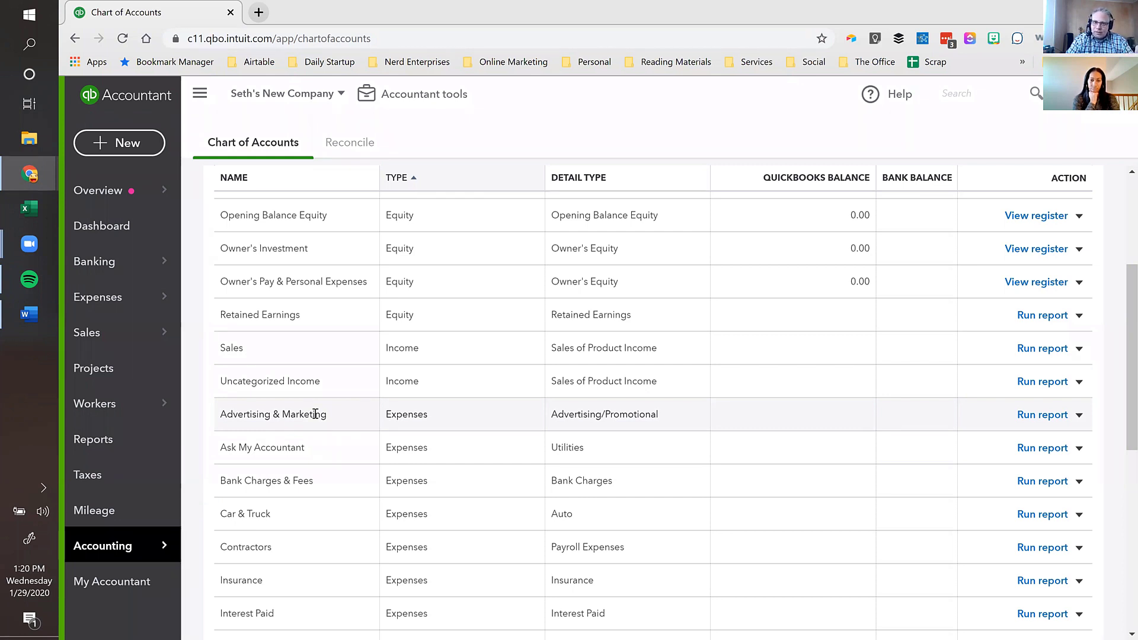
scroll(325, 452, up, 4)
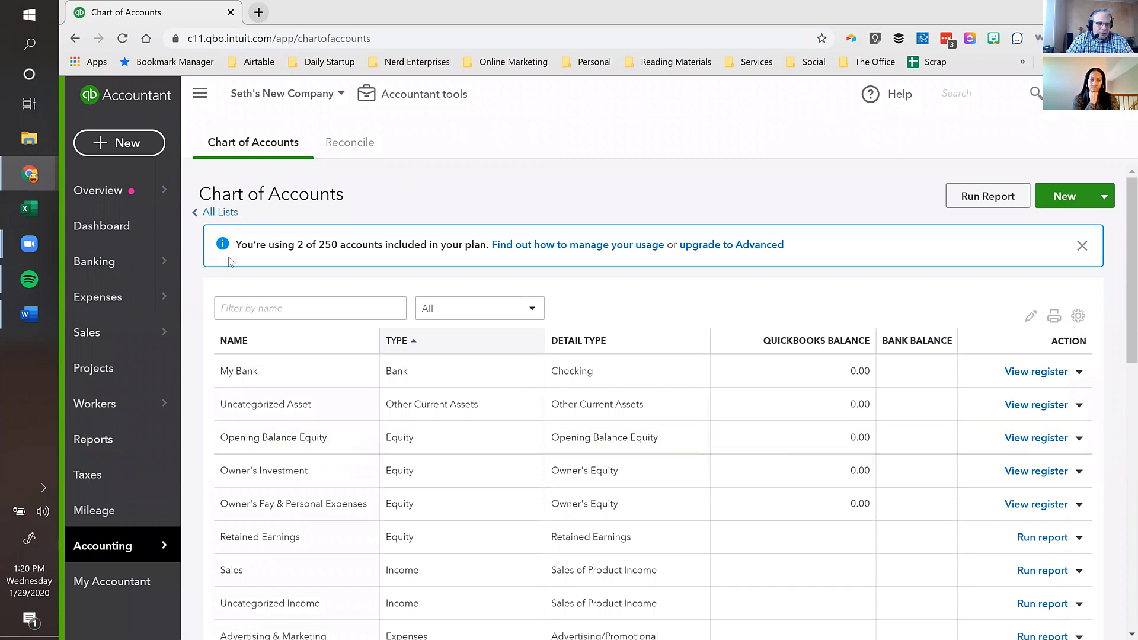
drag(236, 247, 411, 247)
click(420, 243)
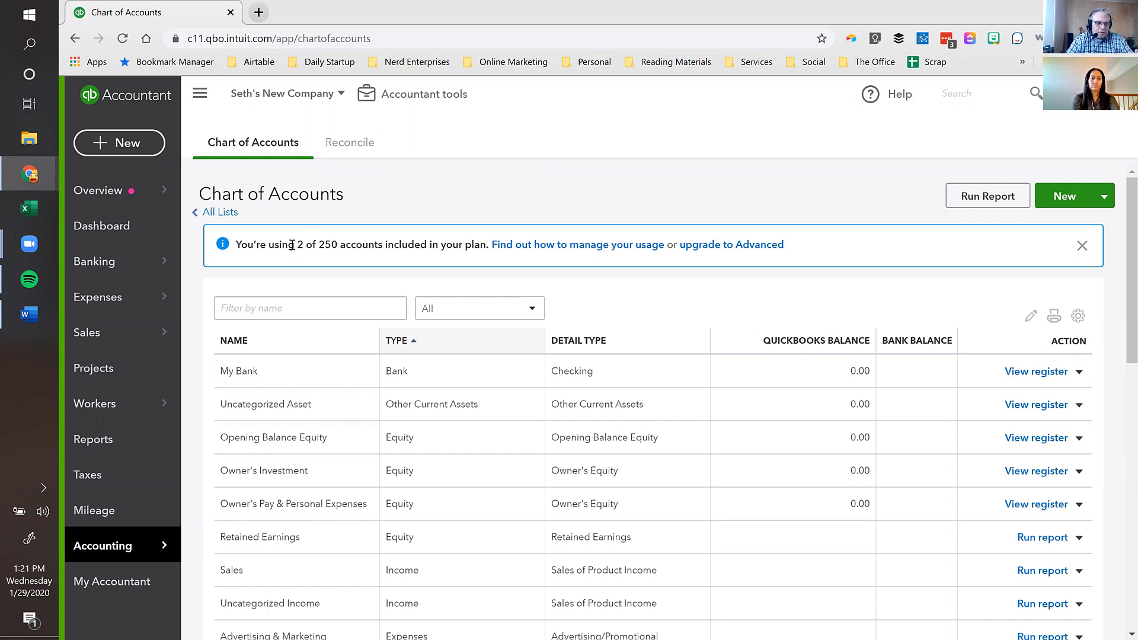
drag(292, 244, 333, 245)
click(374, 247)
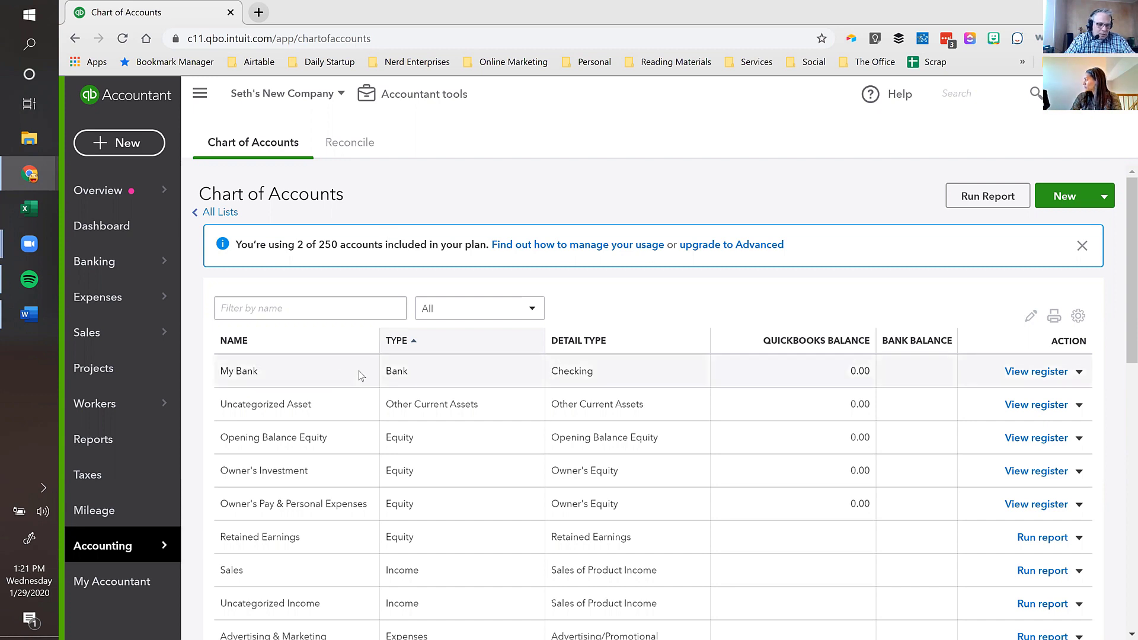
- Highlight the Sales and Uncategorized Expense accounts, then open the gear settings menu
scroll(373, 391, down, 3)
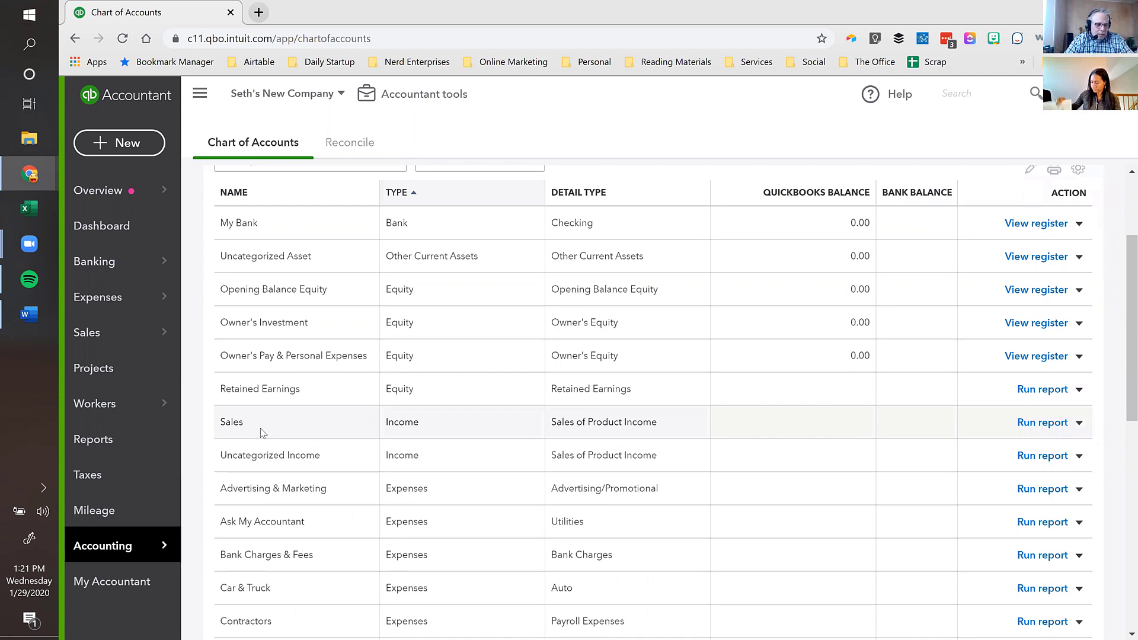
drag(244, 423, 217, 426)
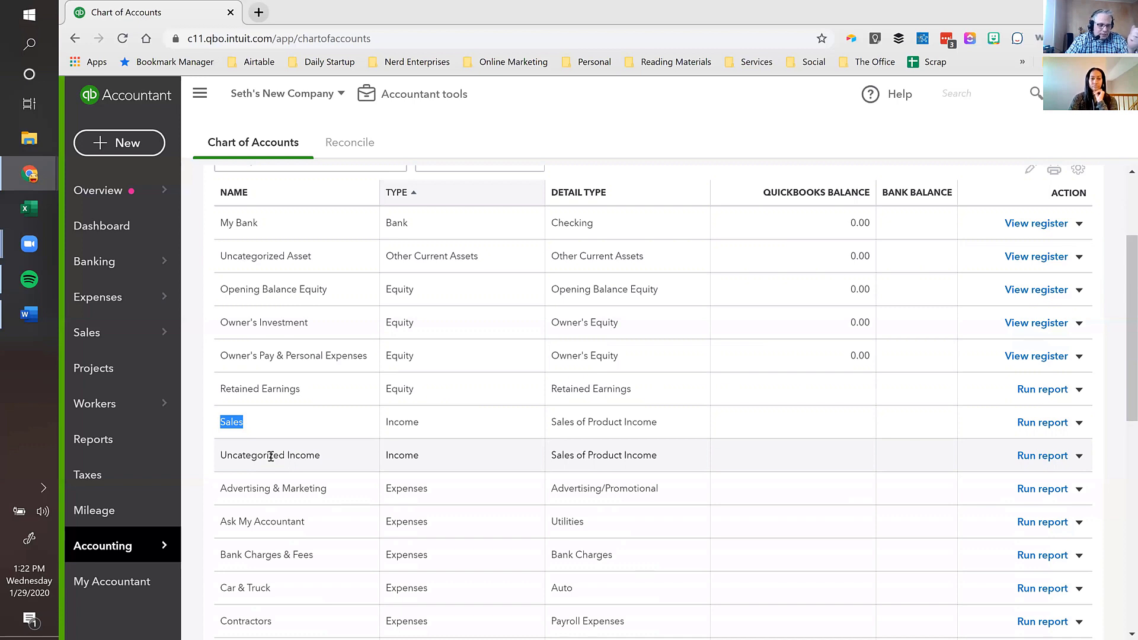
scroll(271, 456, down, 10)
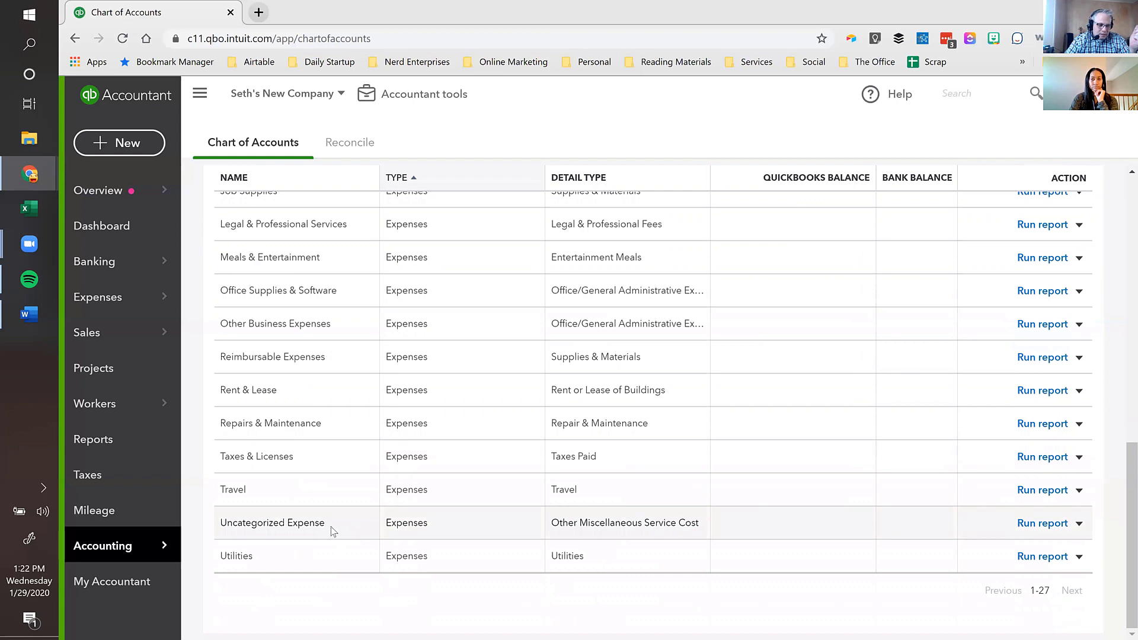
drag(333, 525, 220, 527)
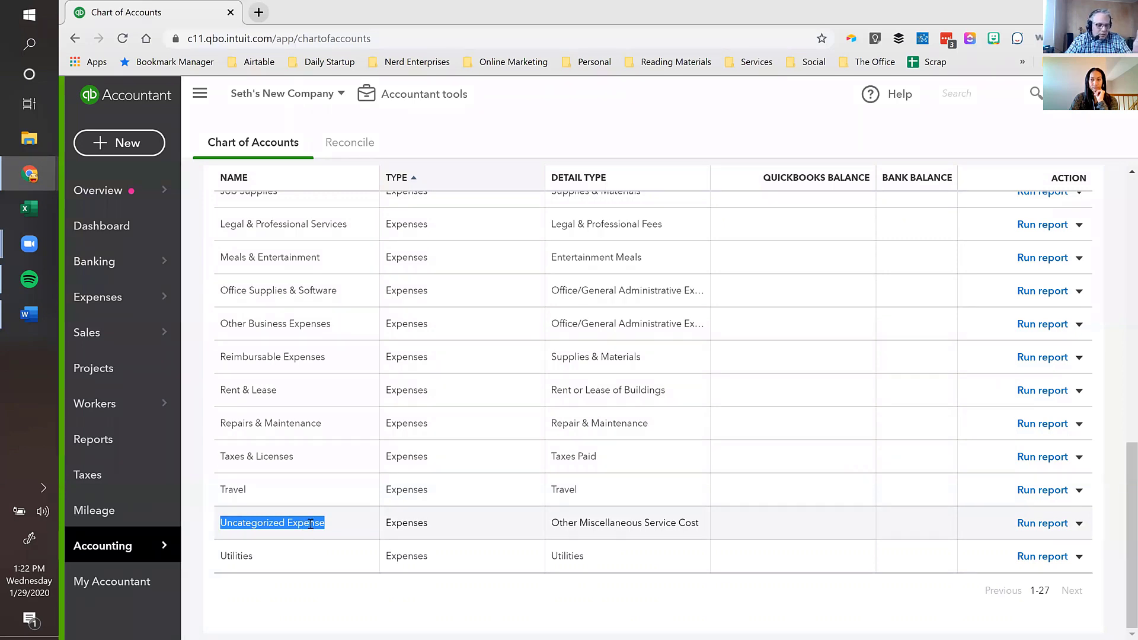
click(330, 527)
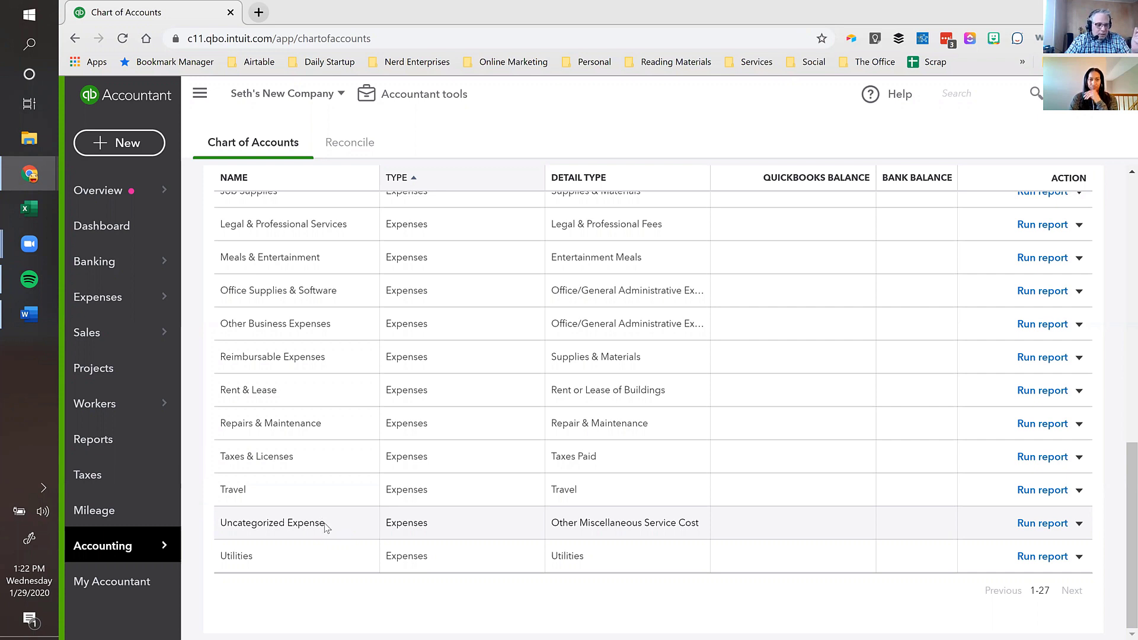
drag(326, 524, 241, 524)
click(259, 523)
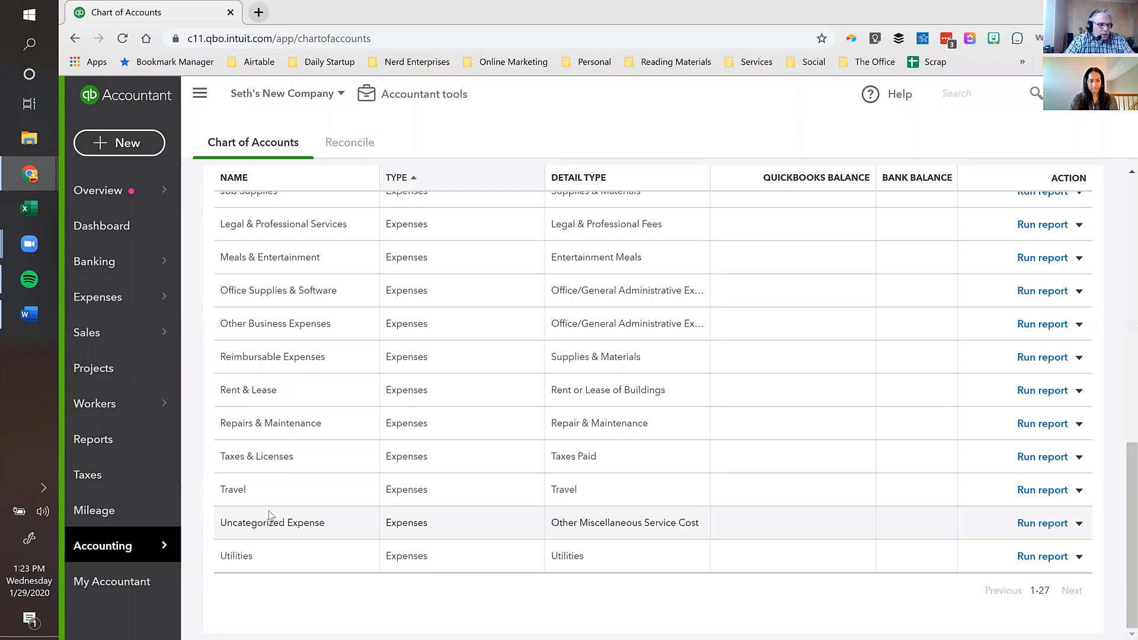
scroll(264, 525, up, 10)
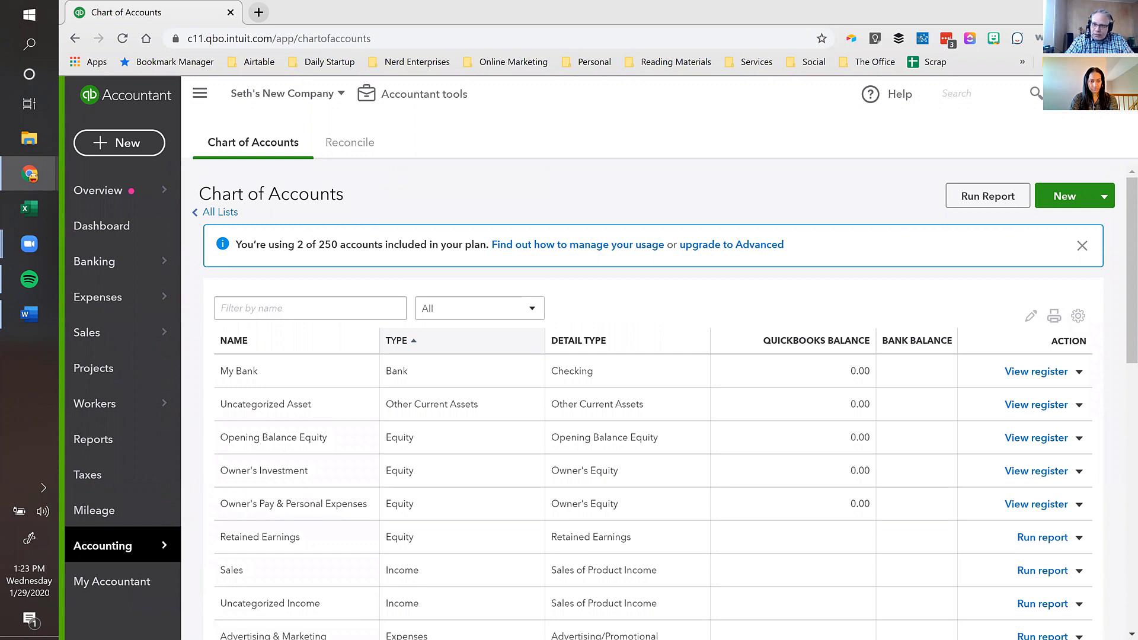
click(1114, 94)
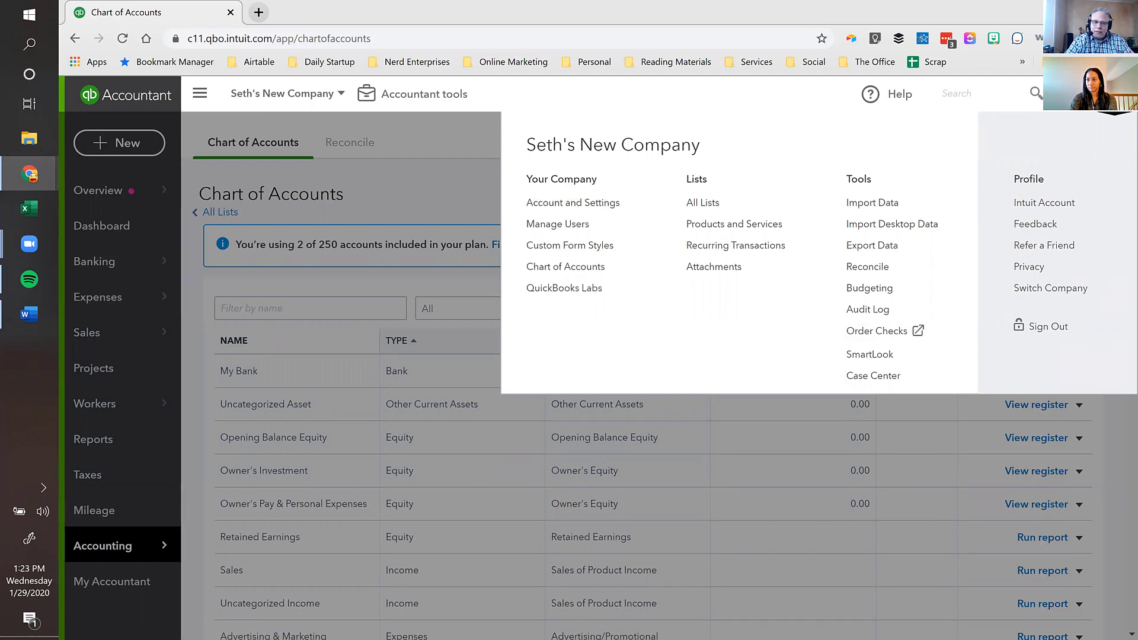
- Open Account and Settings and bring up the company name details for editing
click(576, 203)
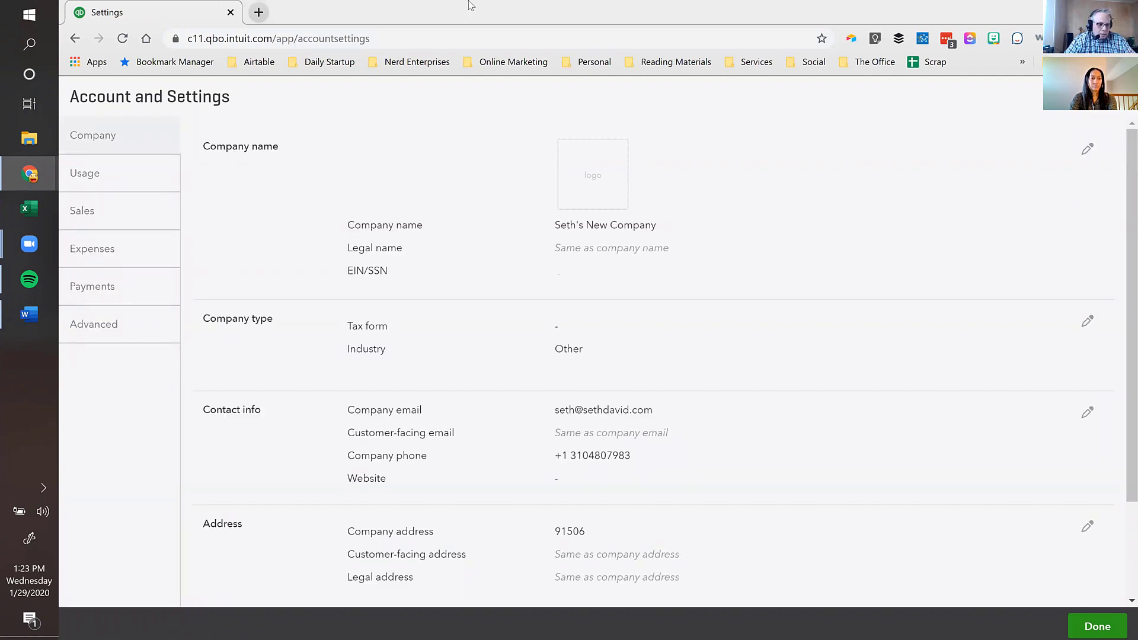
click(485, 172)
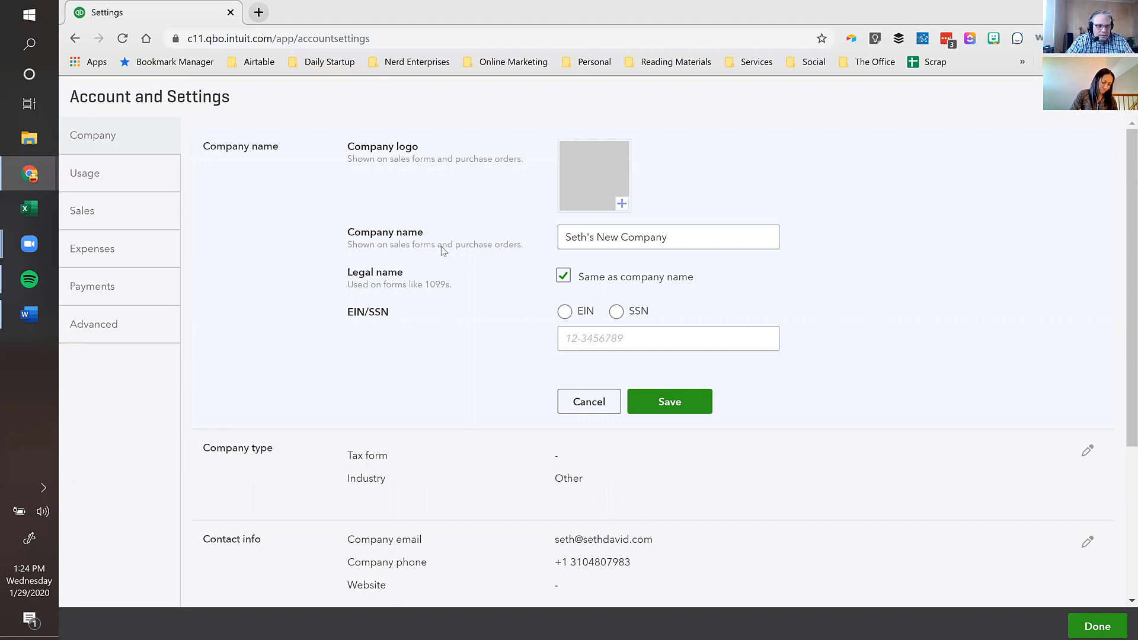
click(724, 237)
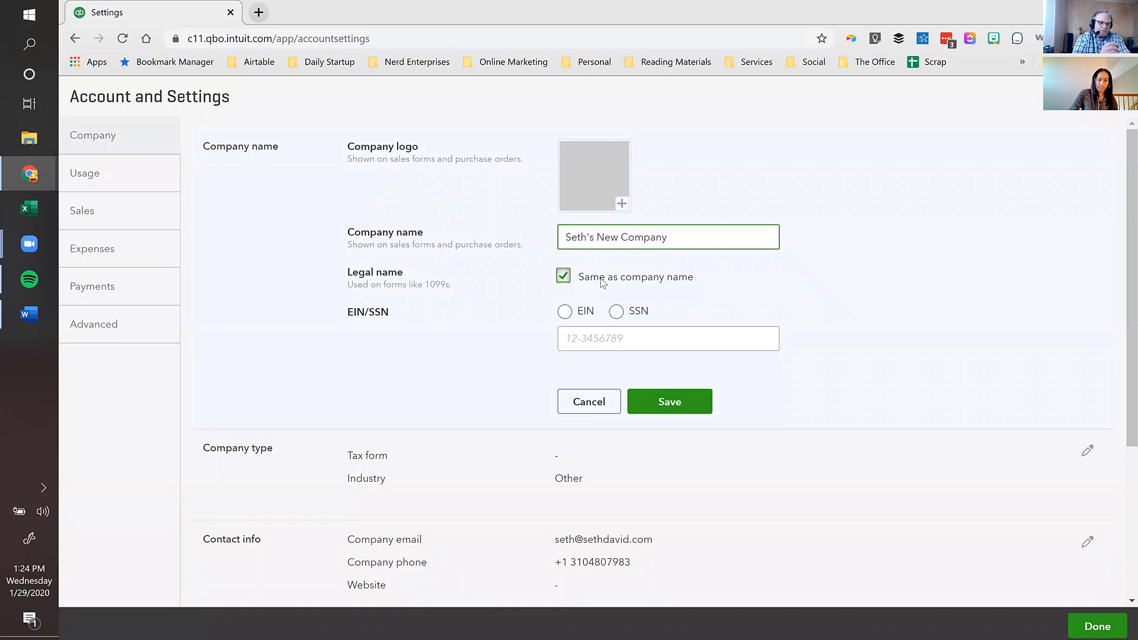
- Leave the EIN/SSN field blank and open the Company type section for editing
click(576, 345)
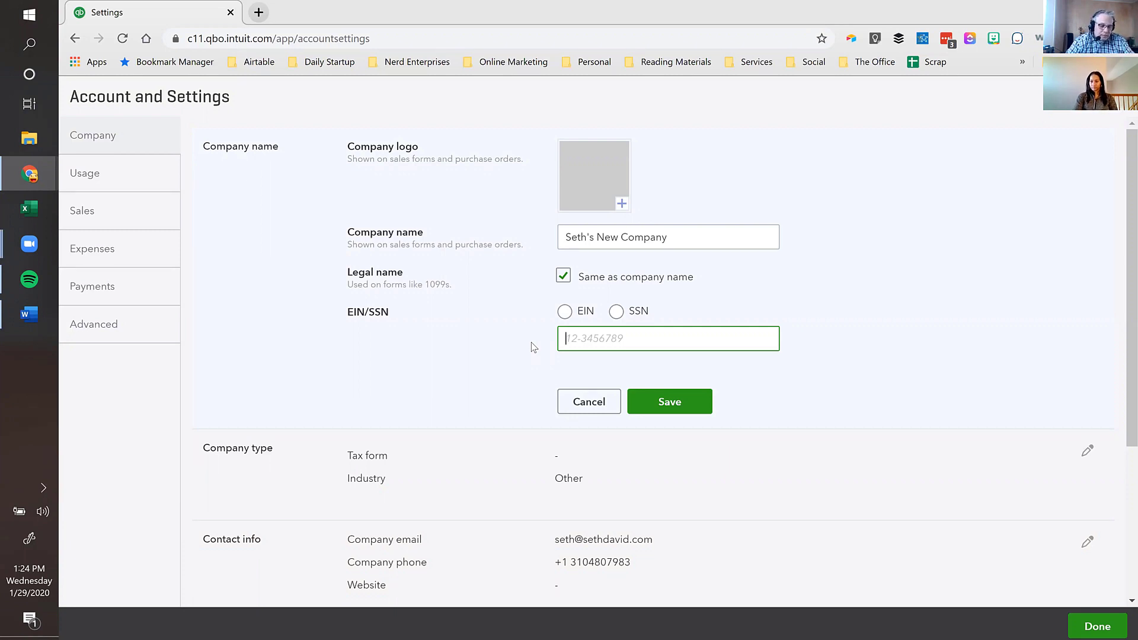
click(533, 347)
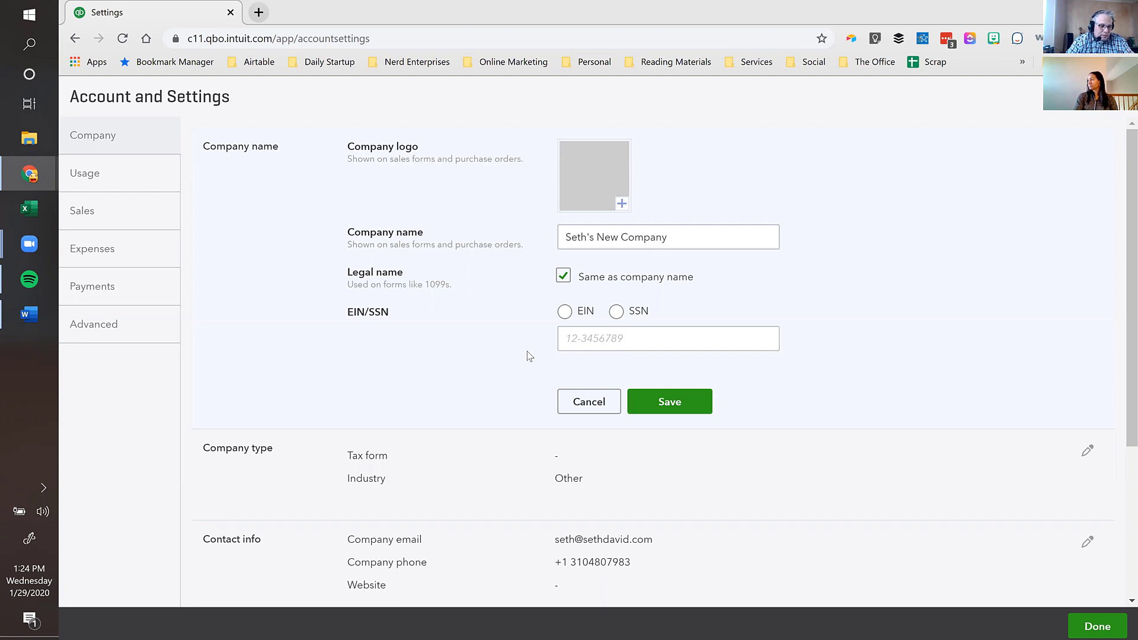
scroll(526, 355, down, 2)
scroll(507, 325, up, 2)
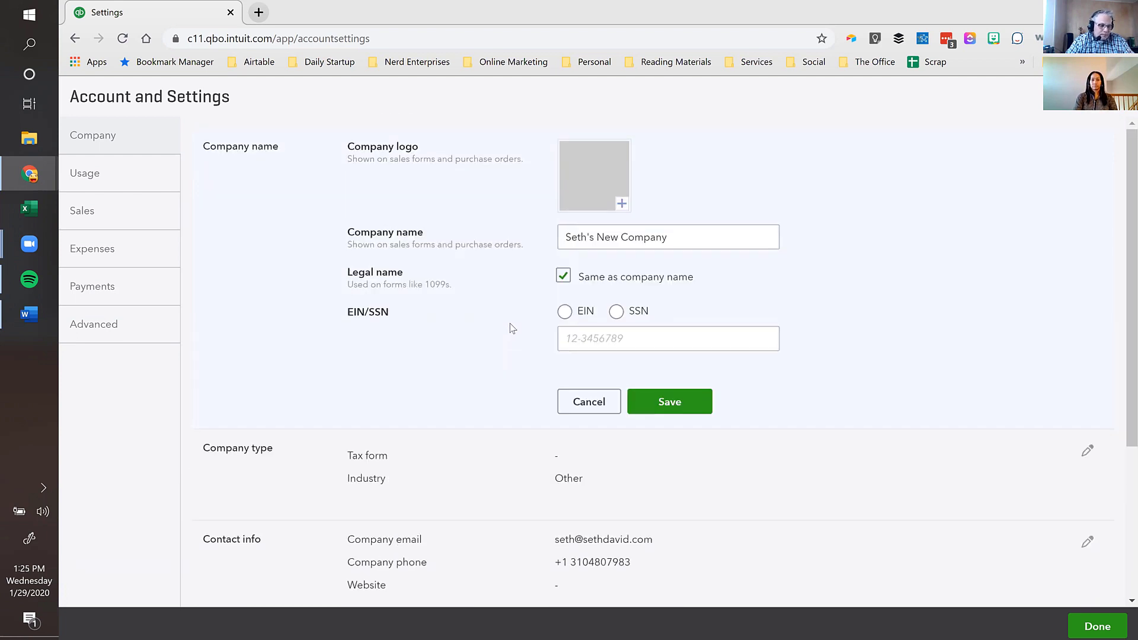
scroll(512, 329, down, 3)
click(491, 315)
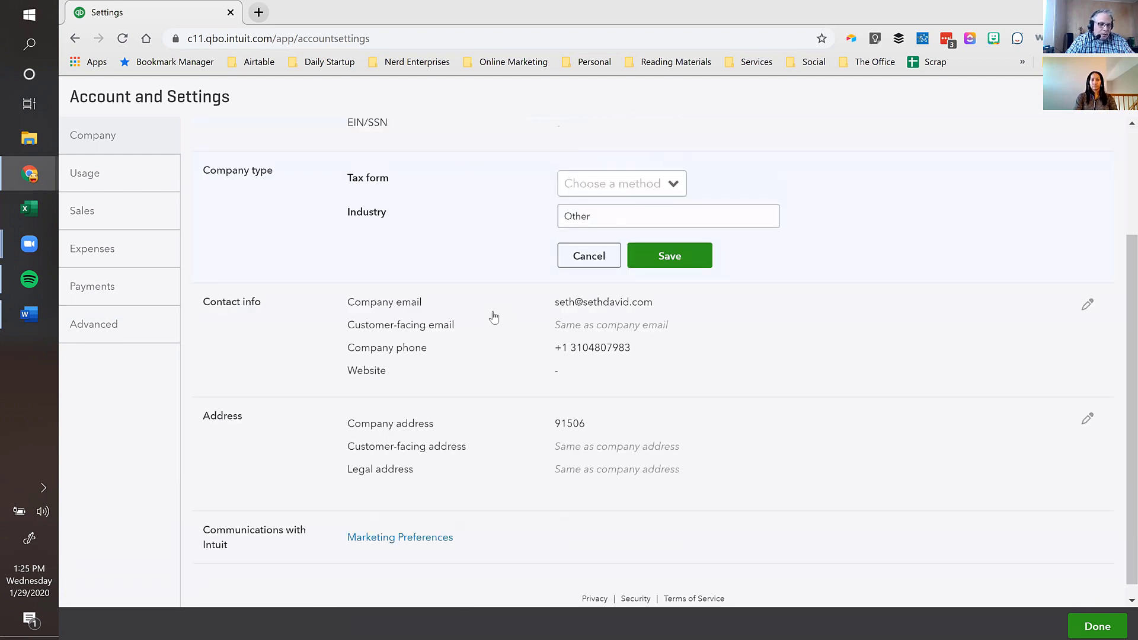
- Set the tax form to Form 1120S for a small business corporation
scroll(474, 261, up, 1)
click(678, 259)
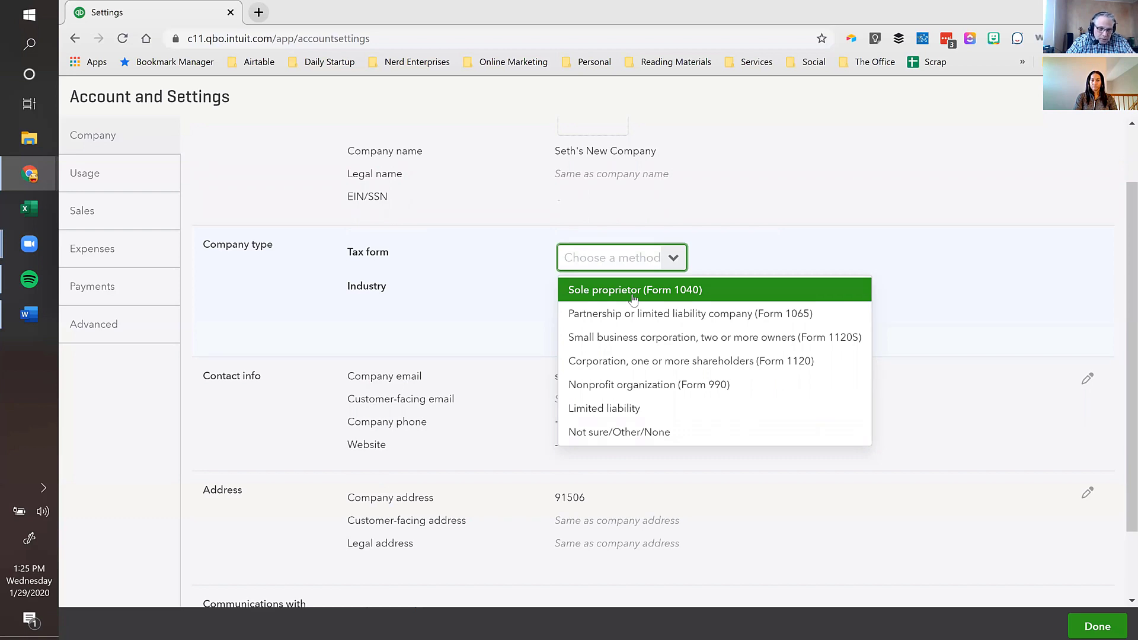
click(752, 343)
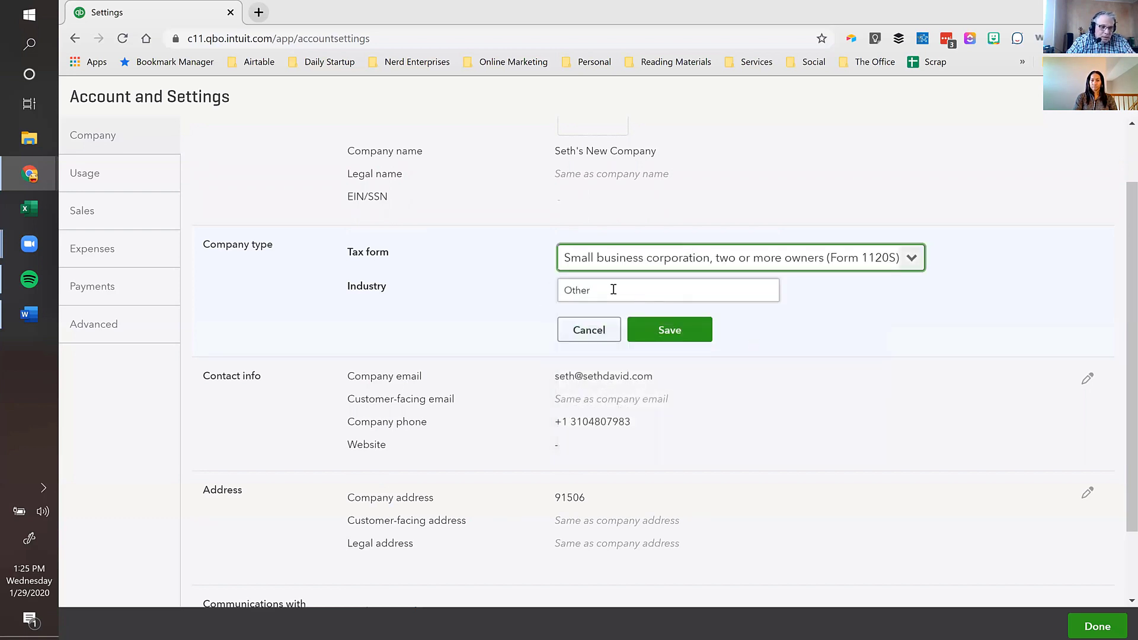
- Change the industry from Other to Accounting, Tax Preparation, Bookkeeping, and Payroll Services and save
double_click(593, 288)
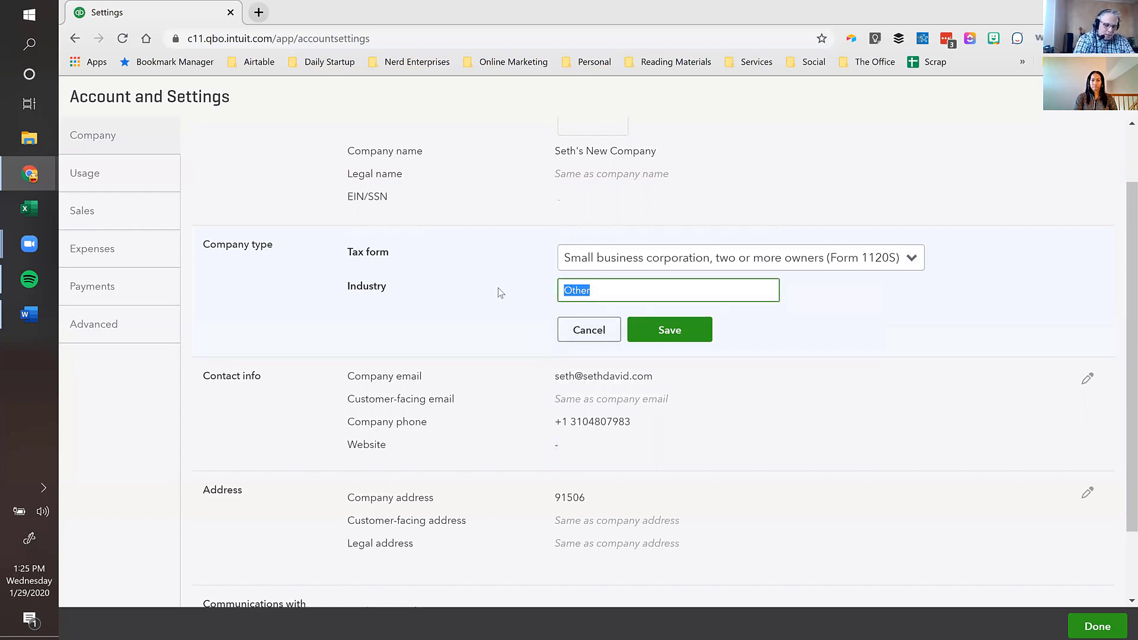
text(Fina)
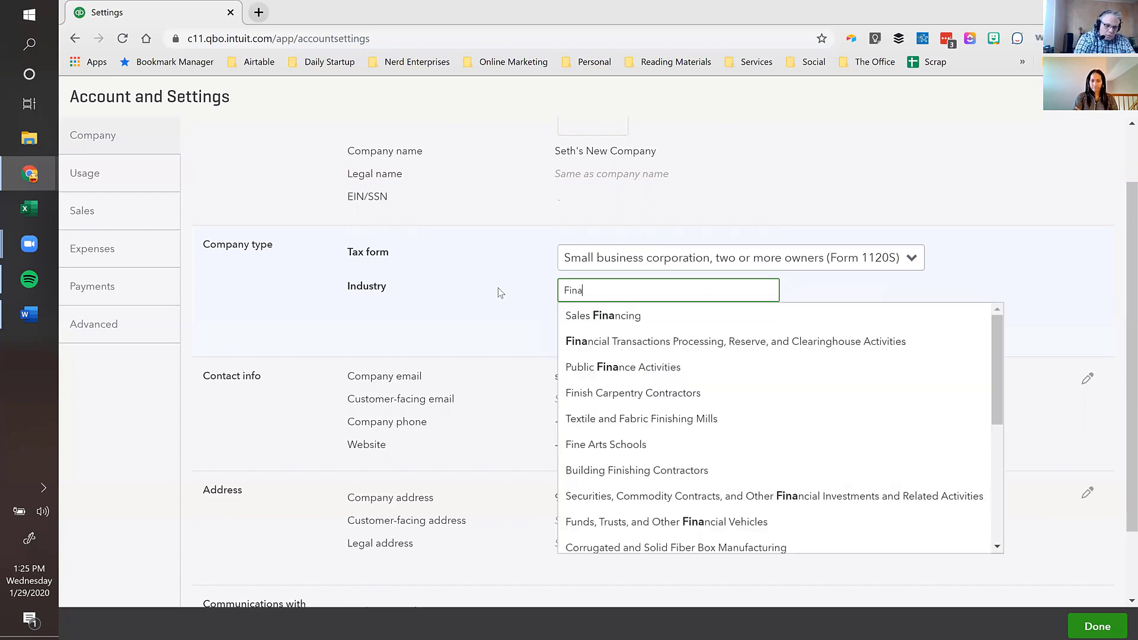
key(BackSpace)
key(BackSpace)
text(Accounting, Tax Preparation, Bookkeeping)
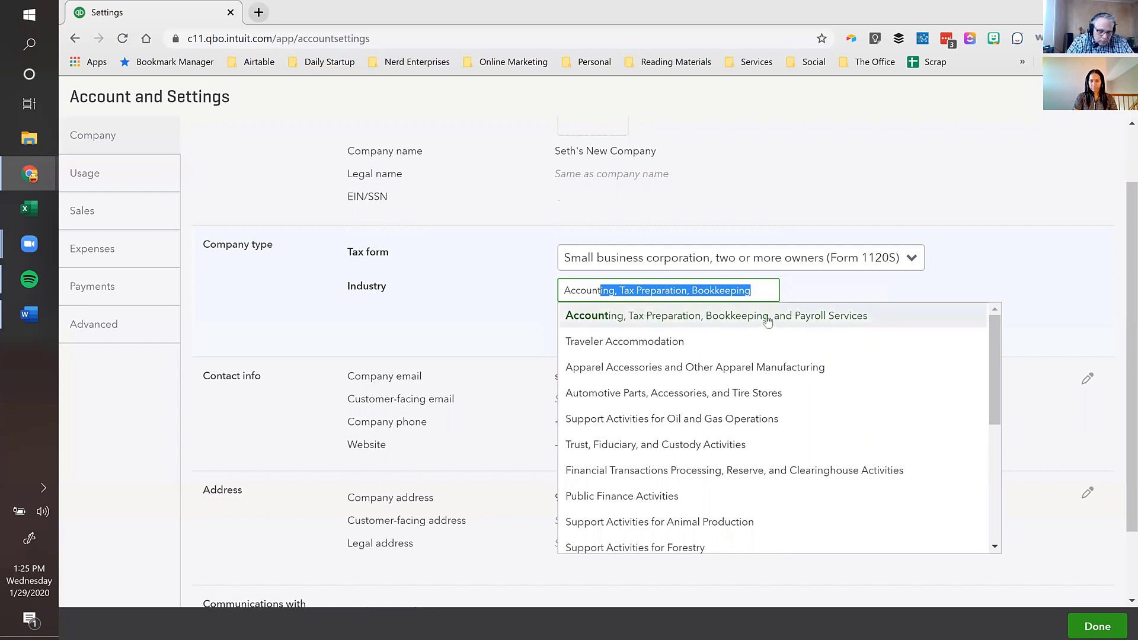
click(716, 323)
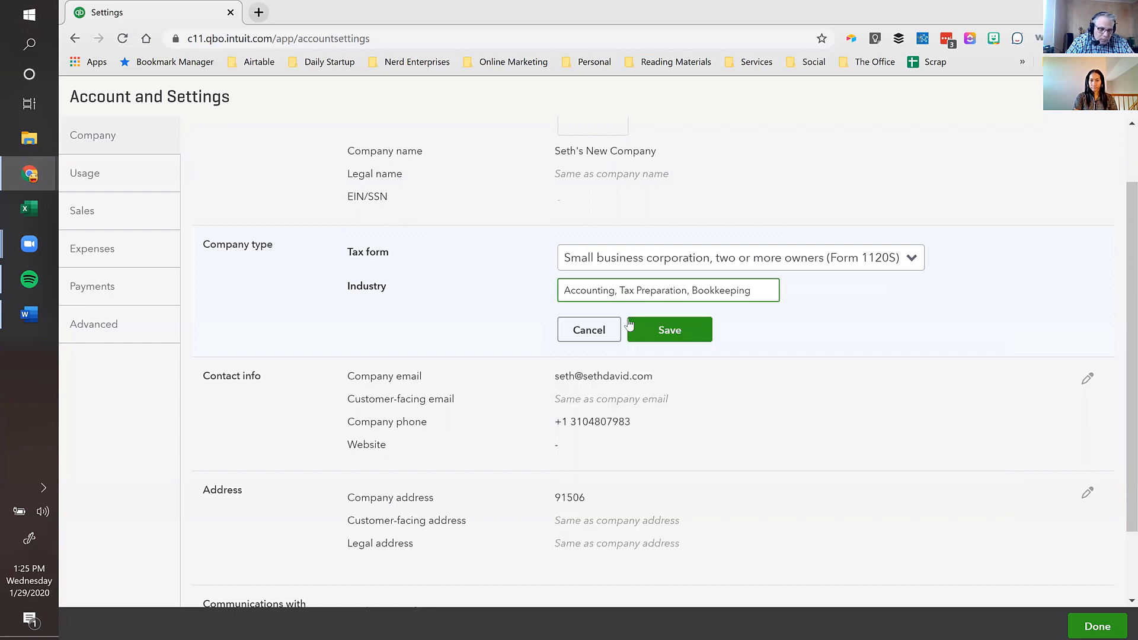
click(682, 330)
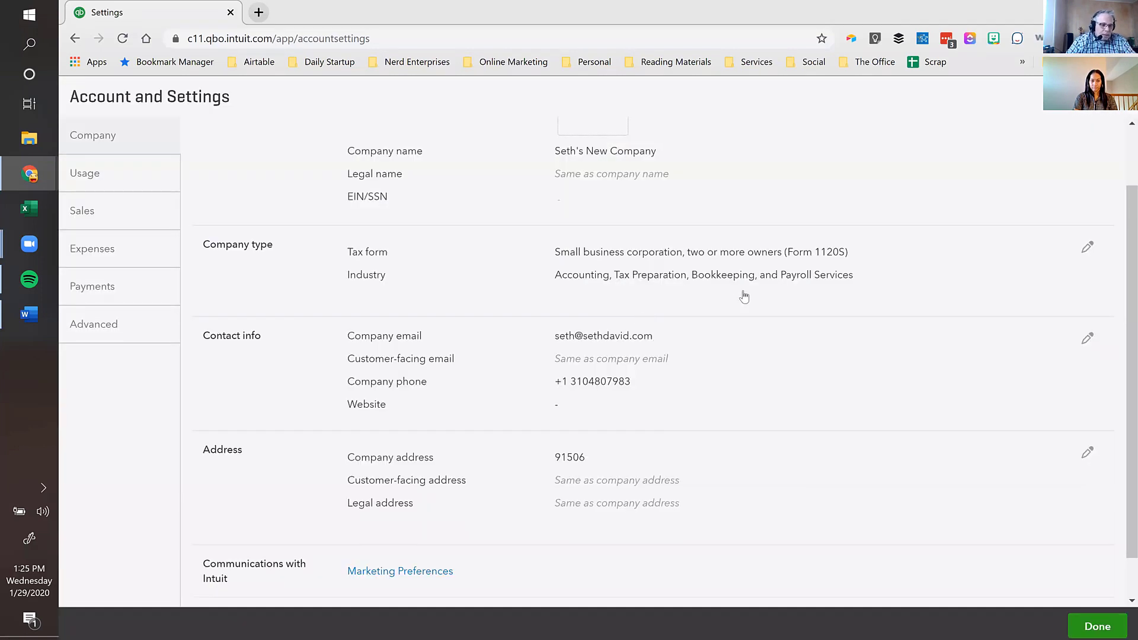
click(460, 354)
scroll(465, 409, down, 3)
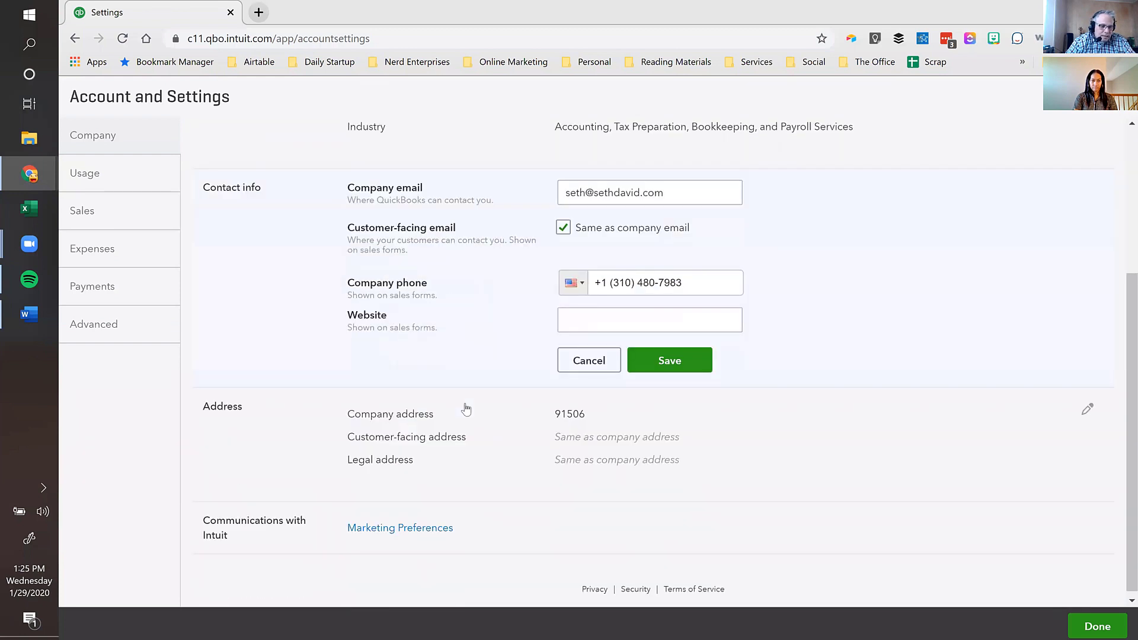
click(599, 317)
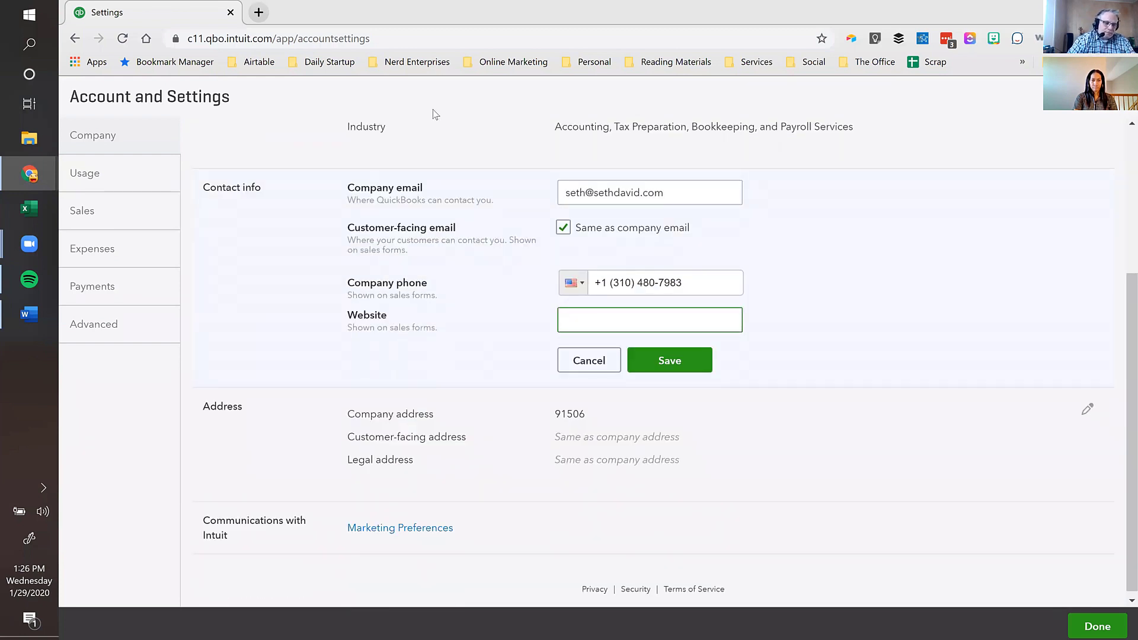
click(259, 11)
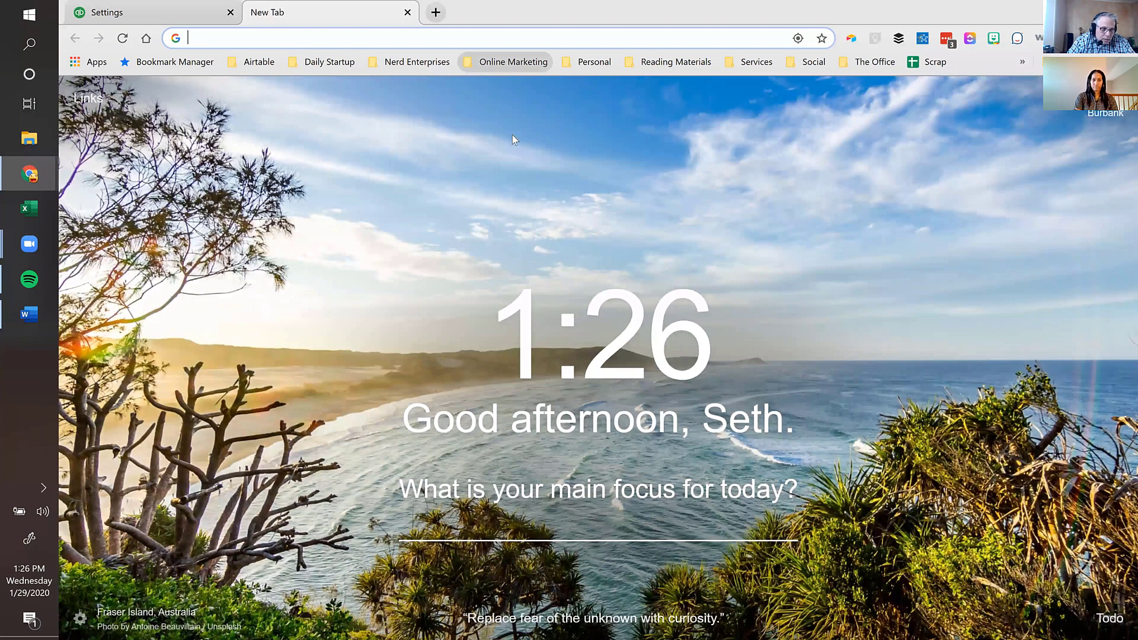
click(513, 61)
click(505, 189)
click(362, 39)
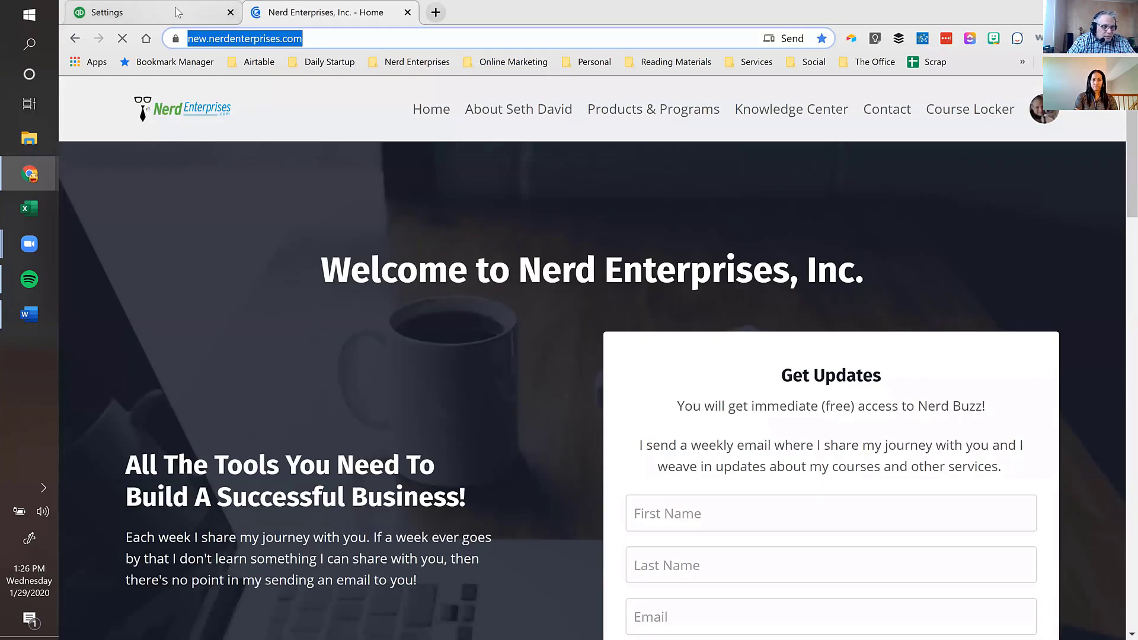
click(178, 12)
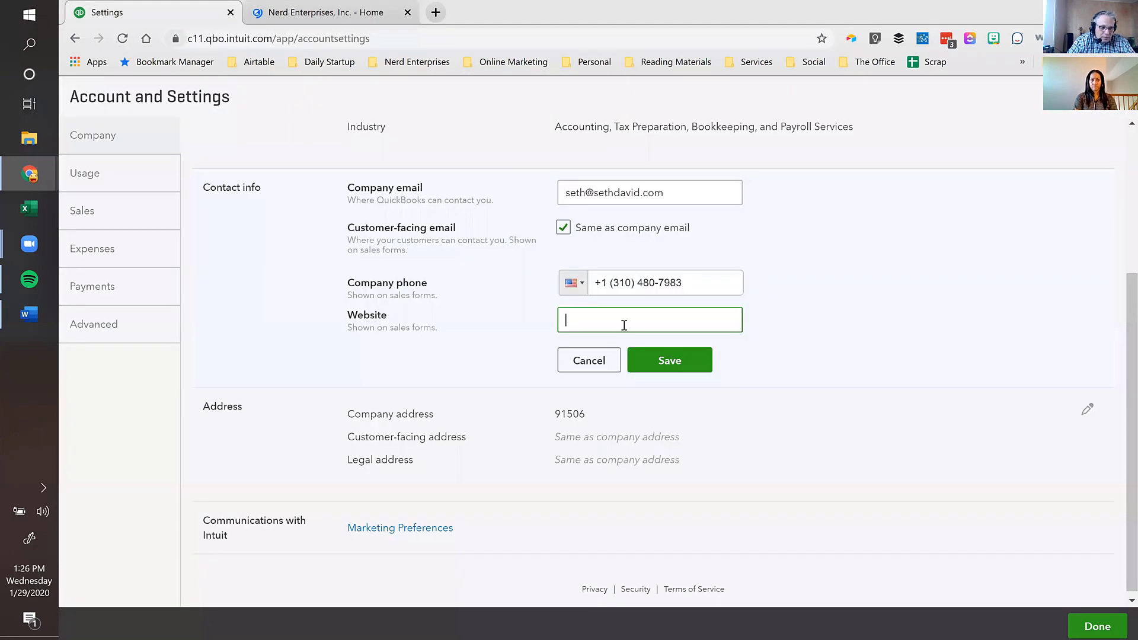
text(https://new.nerdenterprises.com/)
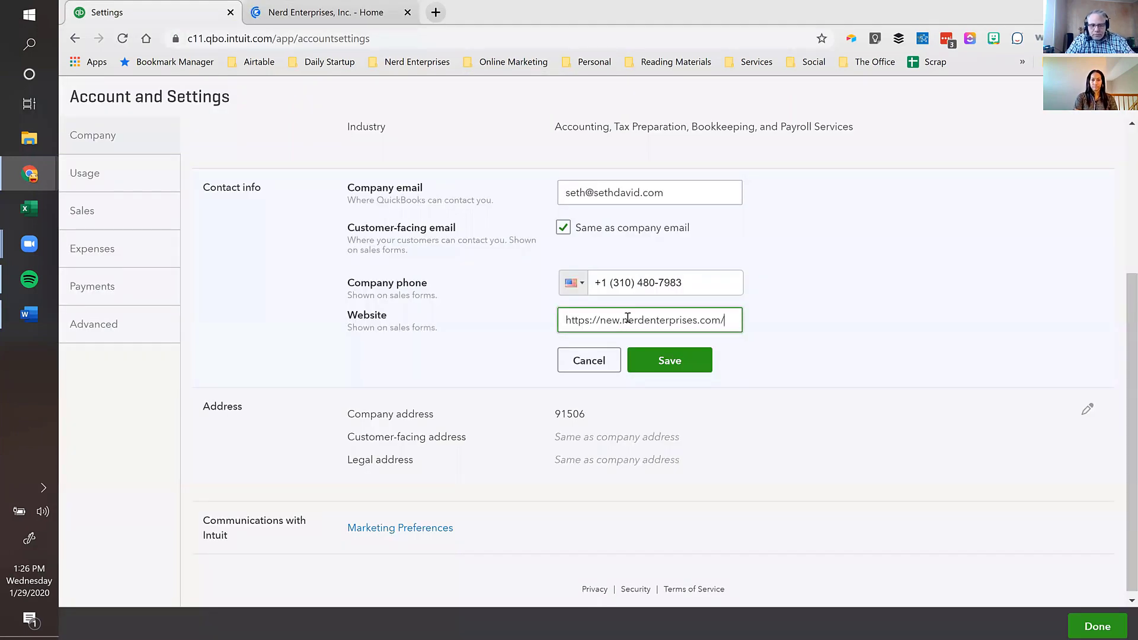
click(647, 359)
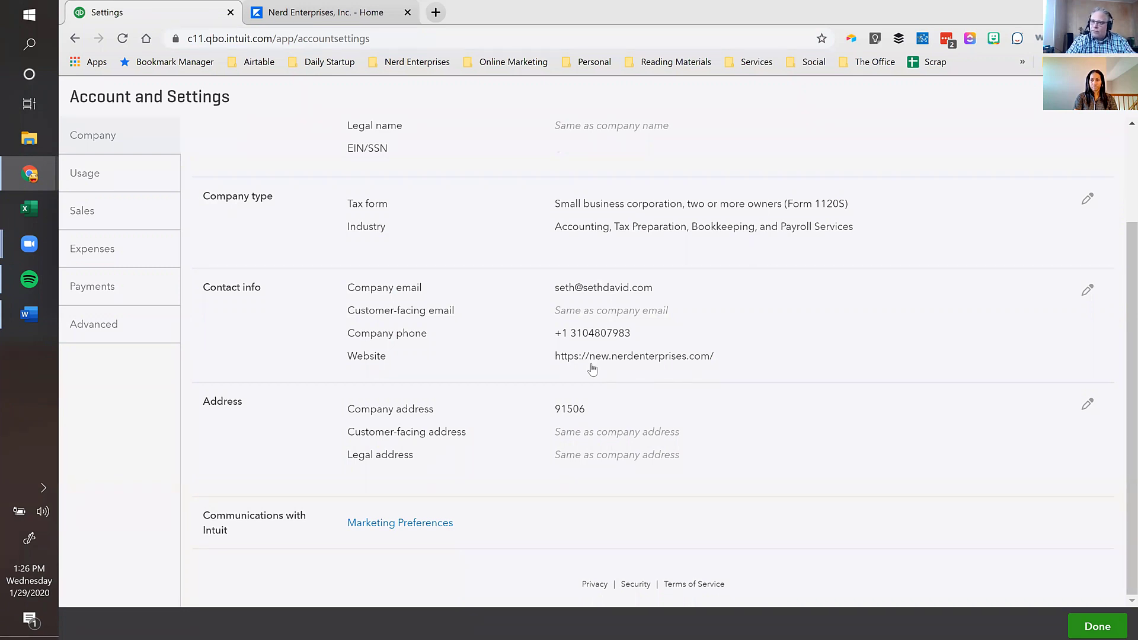
click(624, 437)
click(574, 317)
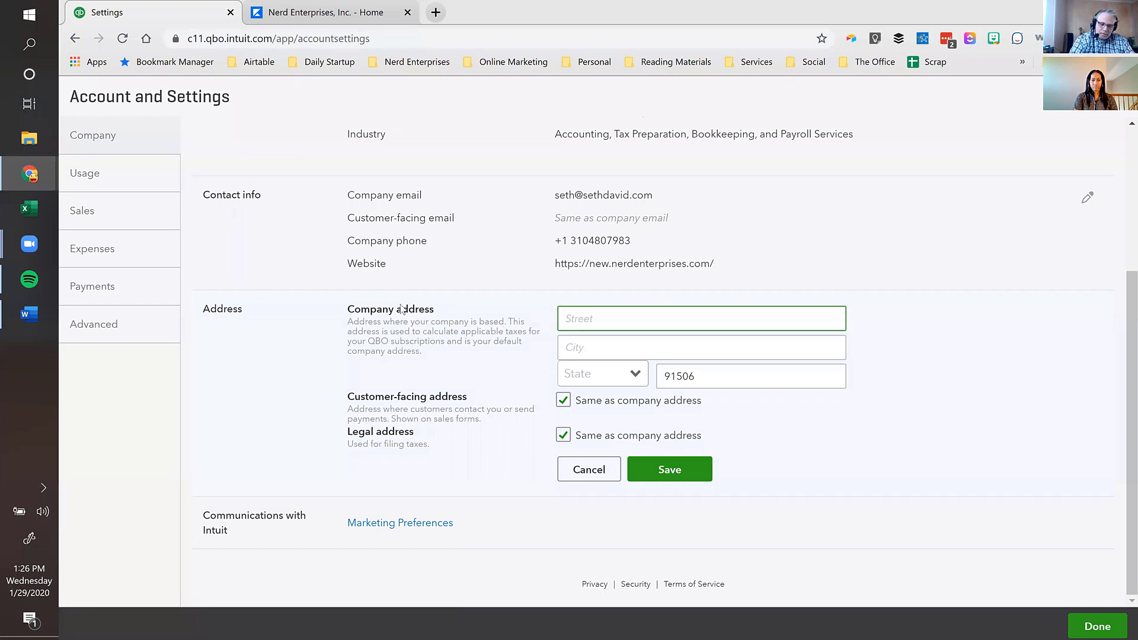
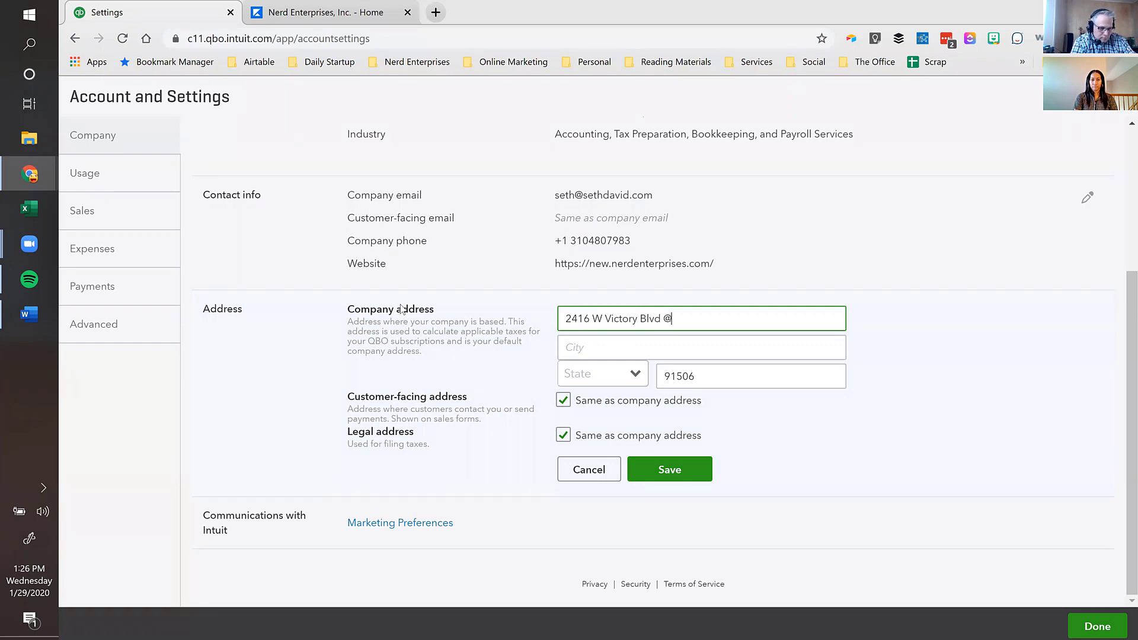
key(Tab)
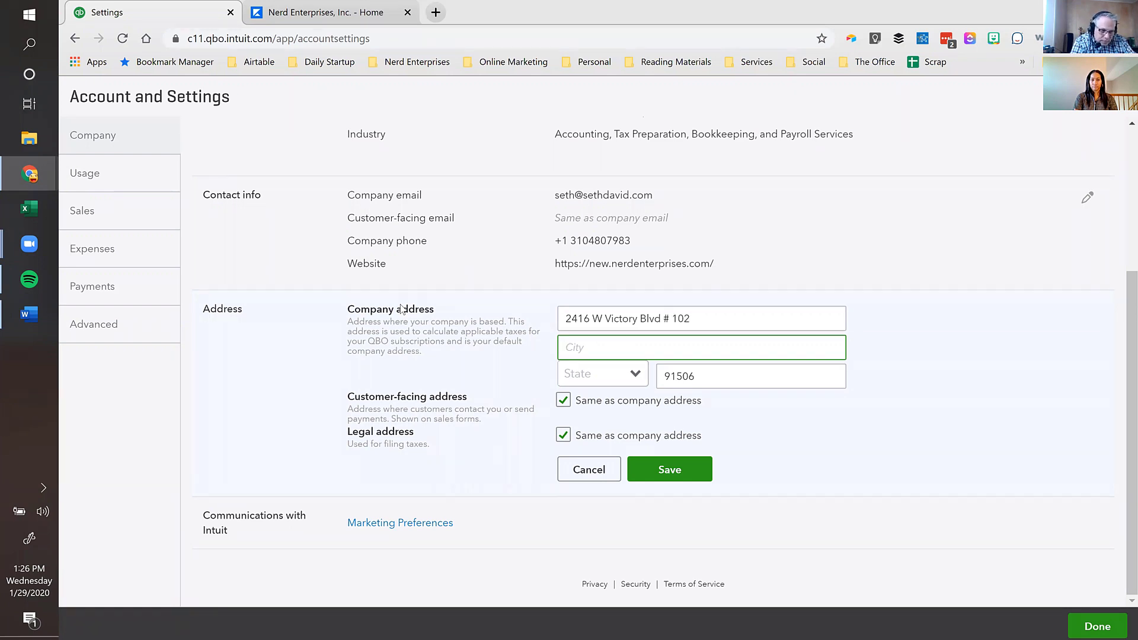
text(Burbank)
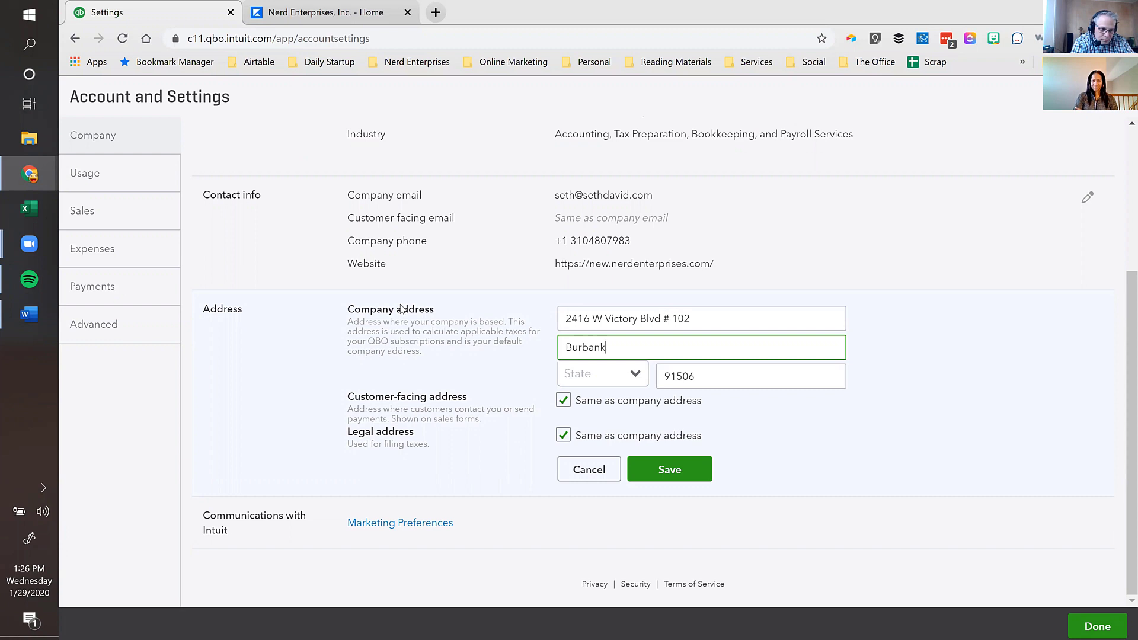
key(Tab)
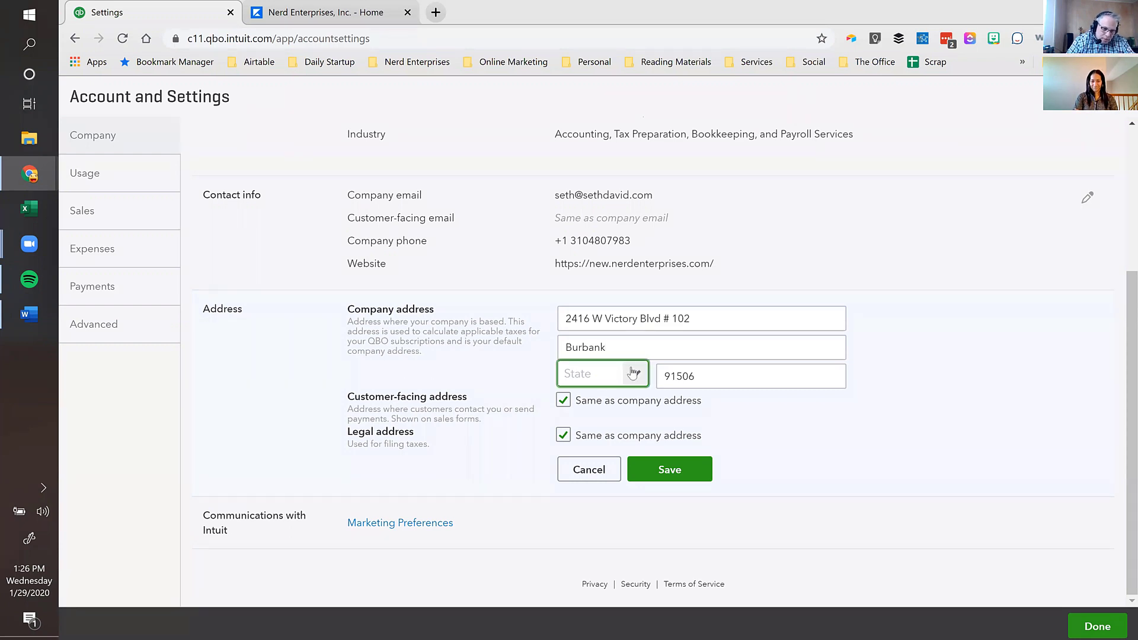
click(629, 367)
click(578, 525)
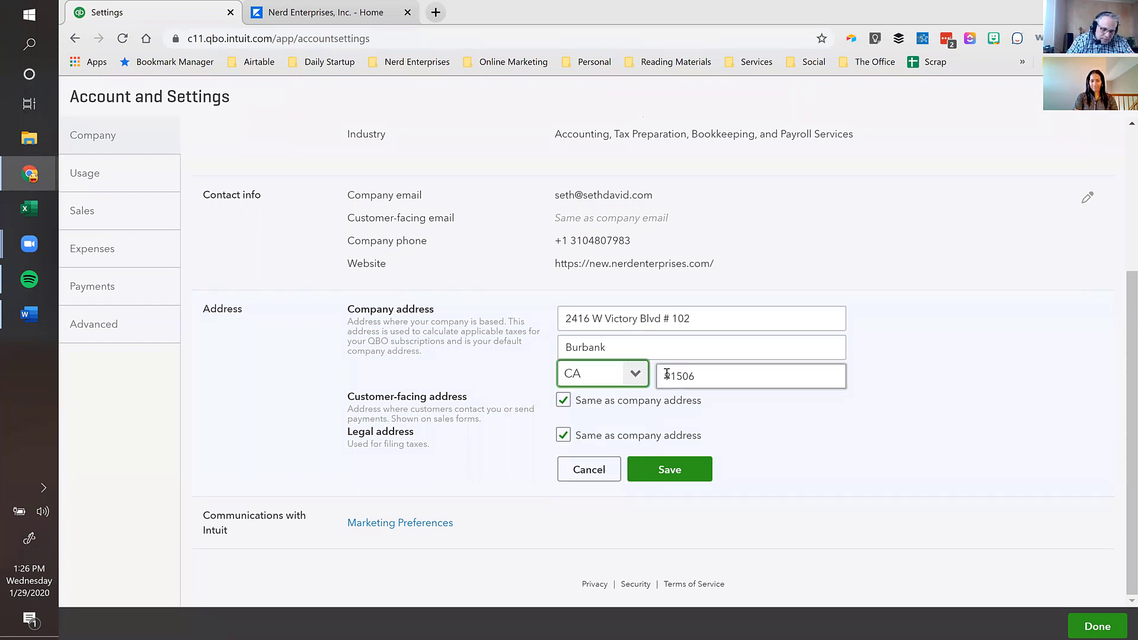
click(677, 469)
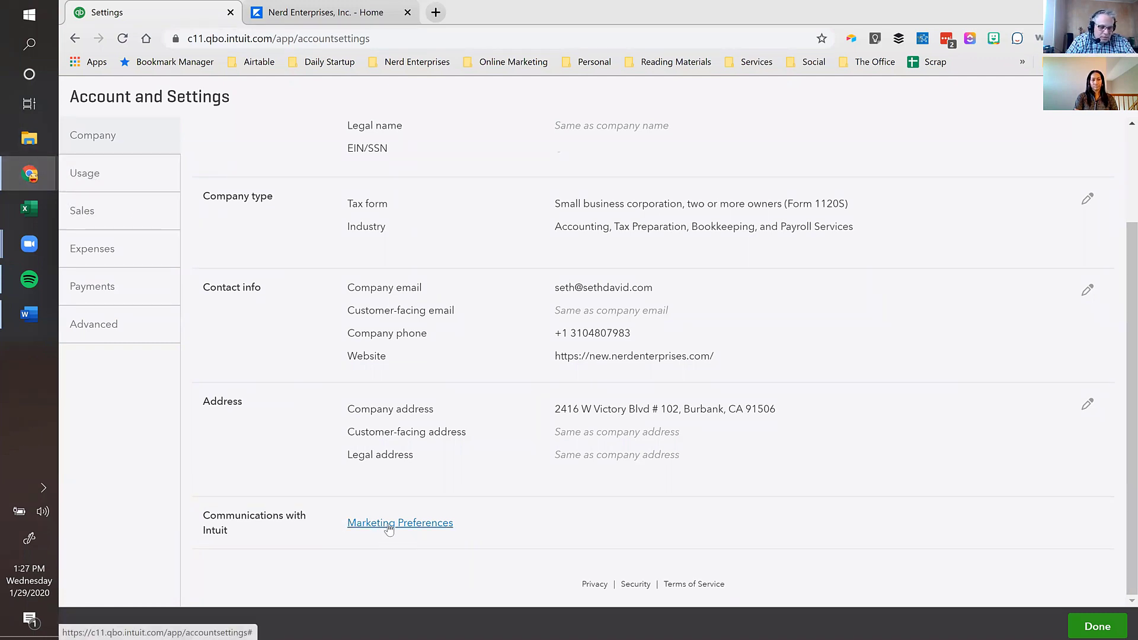
- Review the Usage limits page, then switch to the Sales settings
click(102, 175)
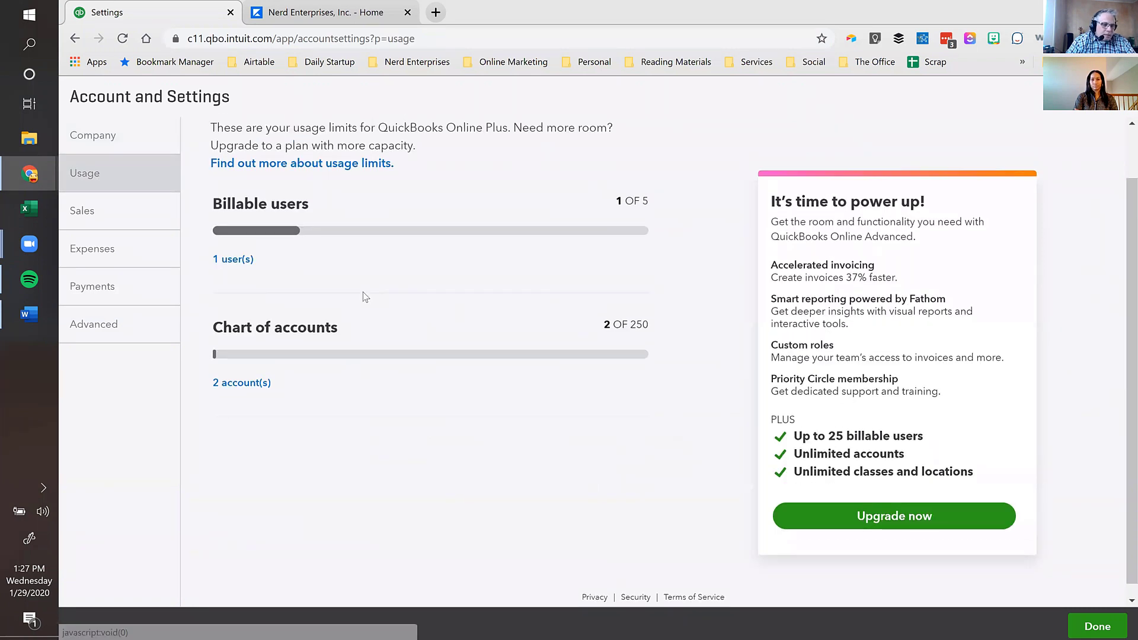
scroll(365, 296, up, 1)
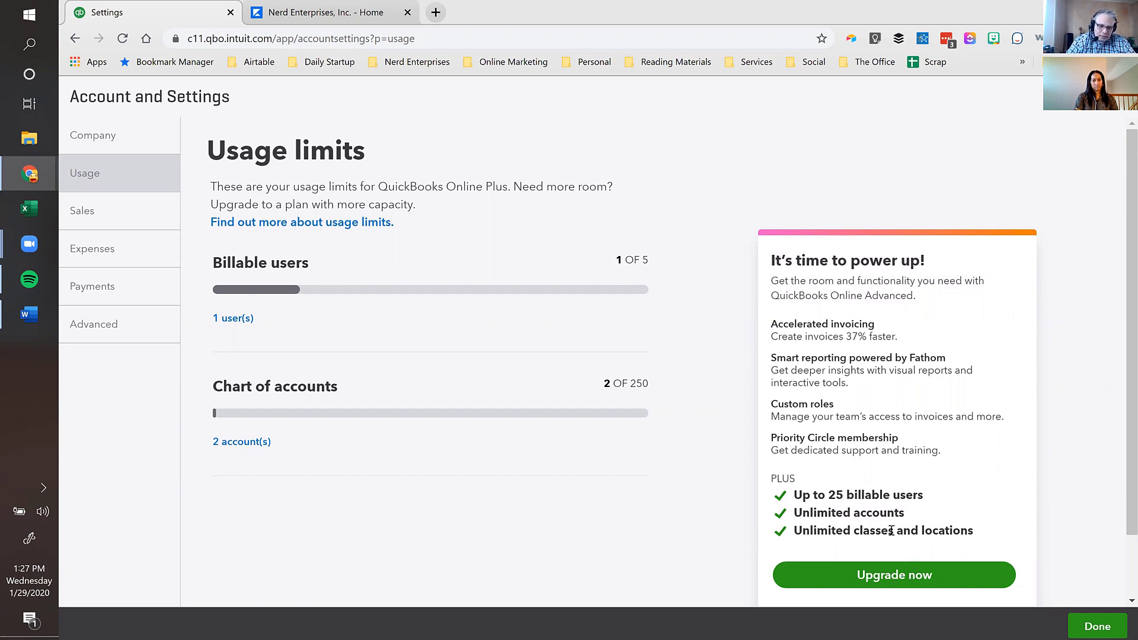
click(93, 212)
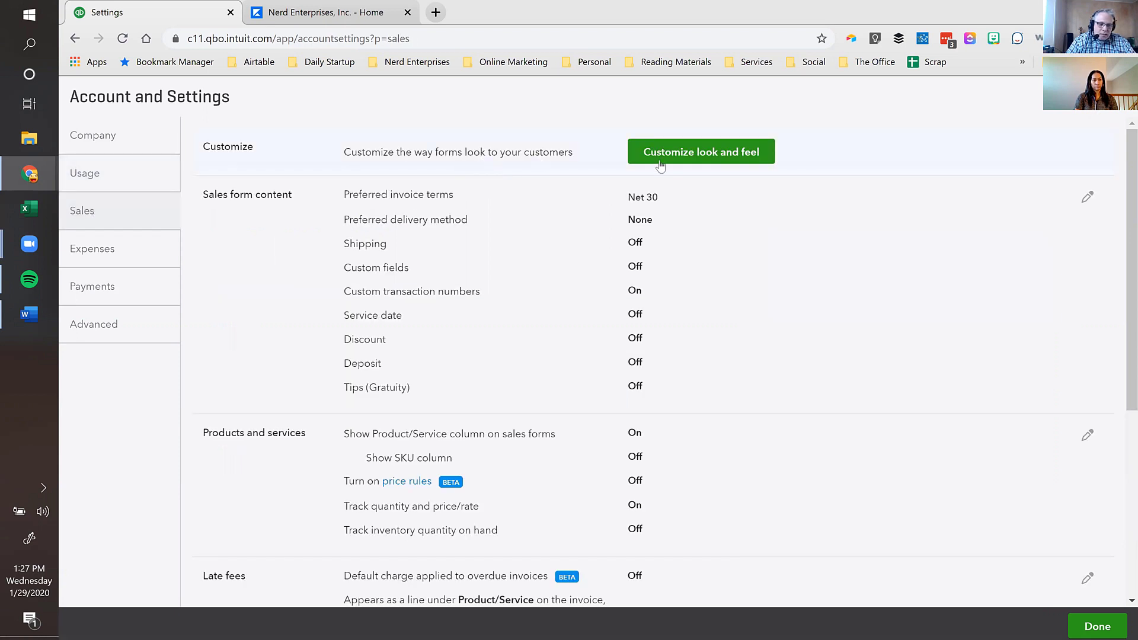
click(727, 154)
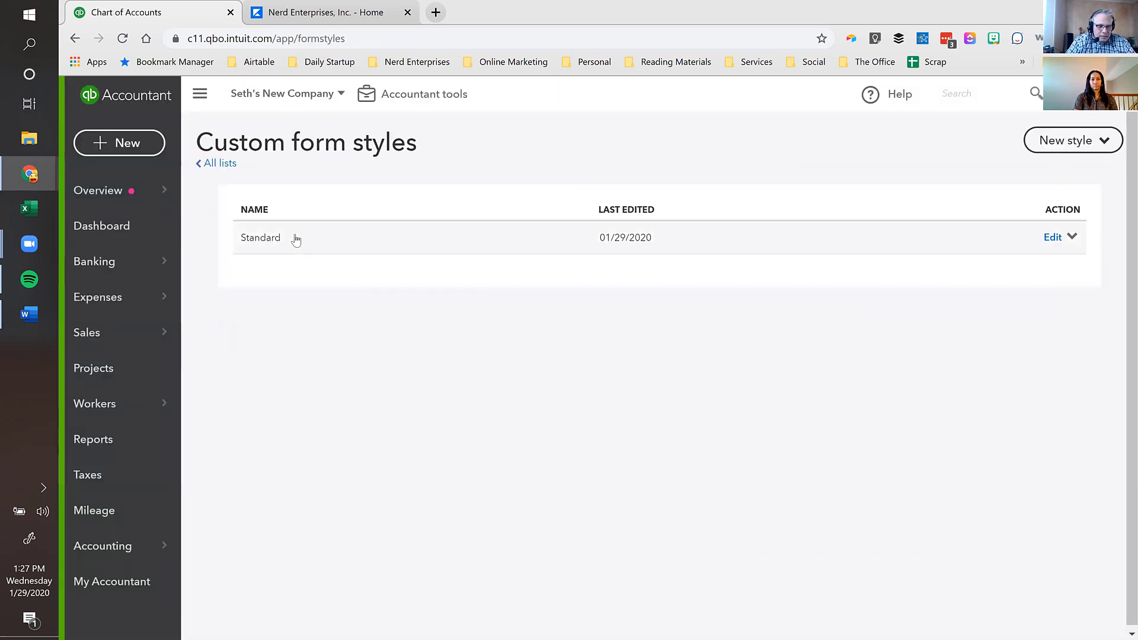
click(1065, 150)
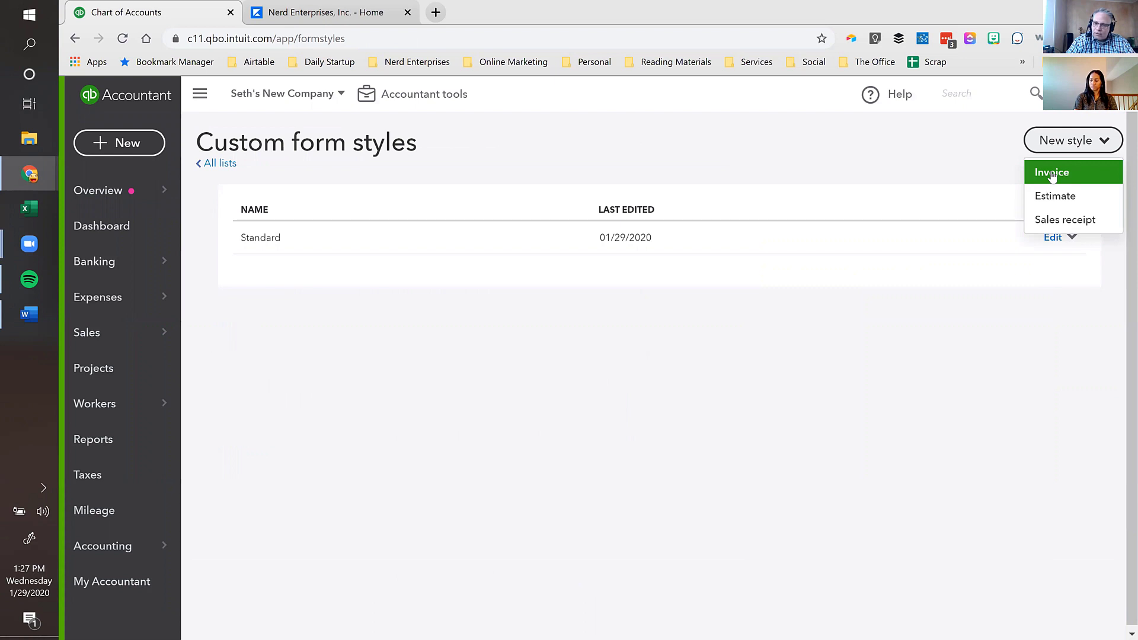
click(1051, 173)
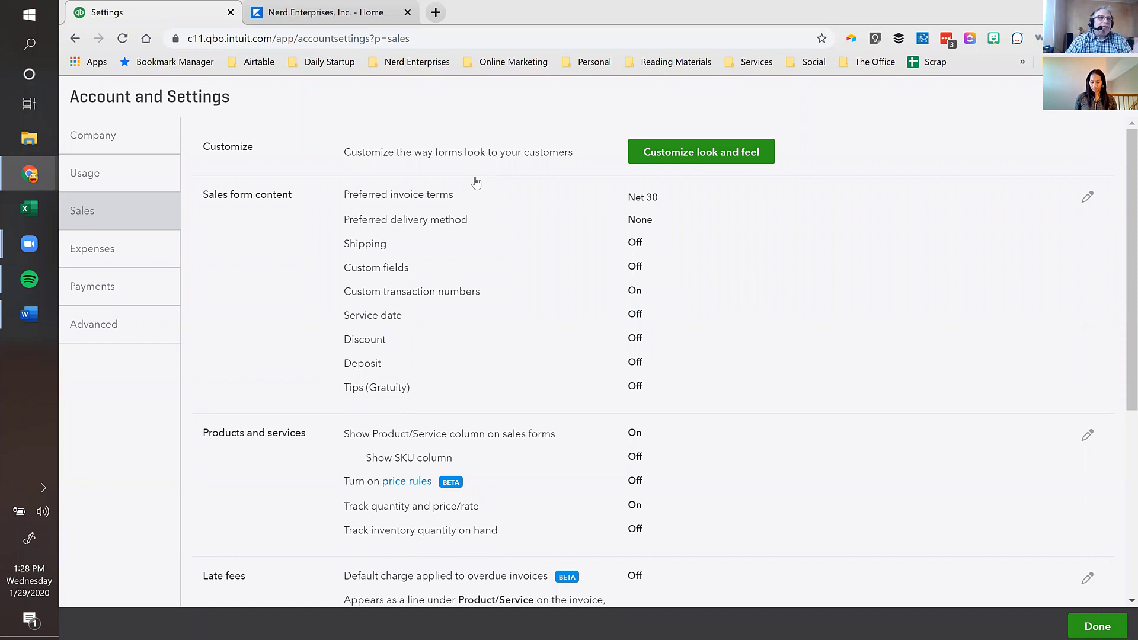
- Edit the Sales form content section showing Net 30 terms and custom transaction numbers
click(459, 237)
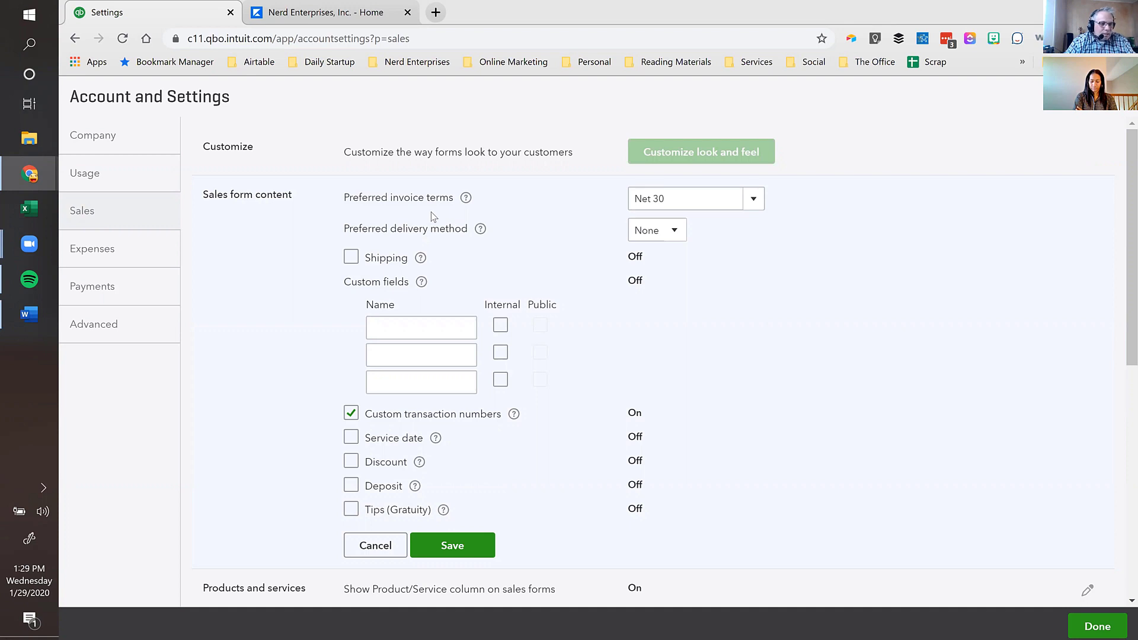
- Set invoice terms to Due on receipt and preferred delivery method to Send later
click(763, 204)
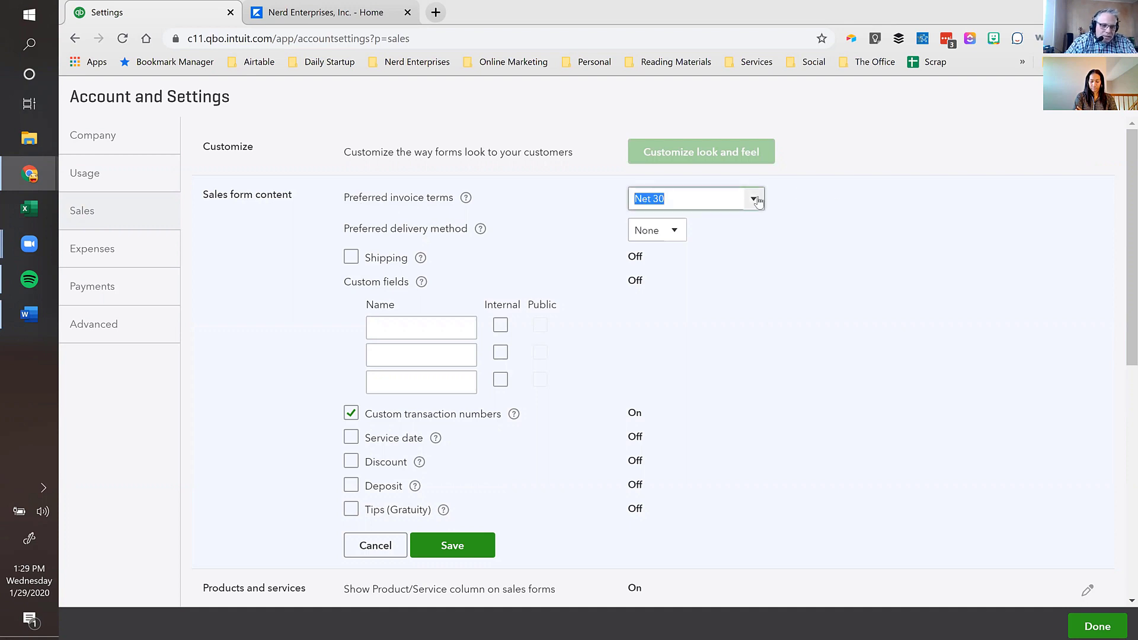
click(660, 250)
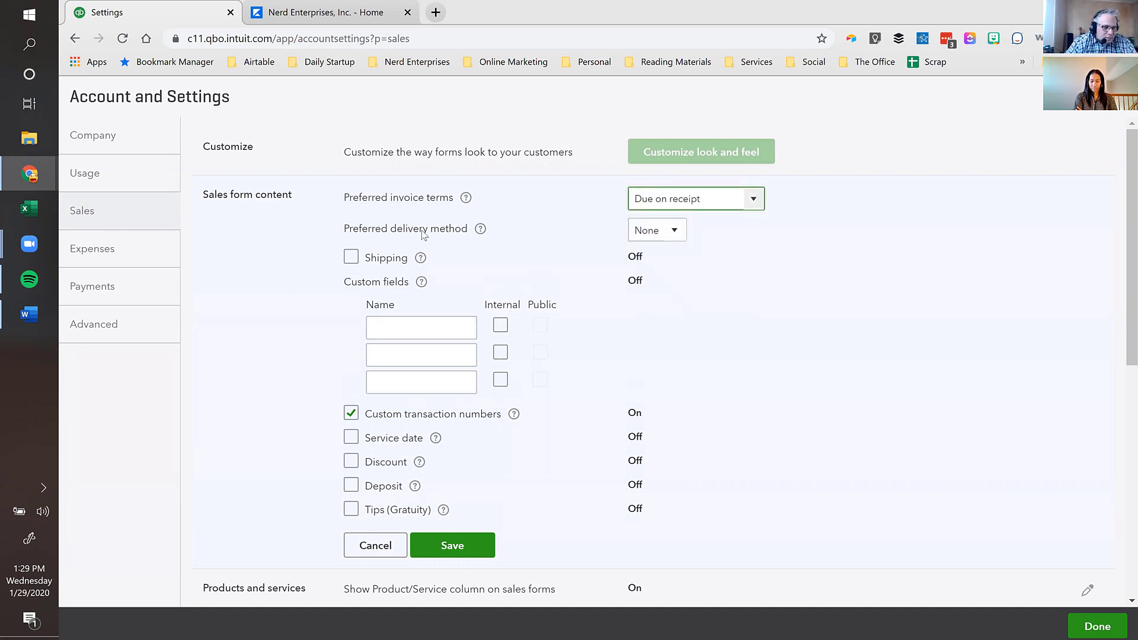
click(671, 234)
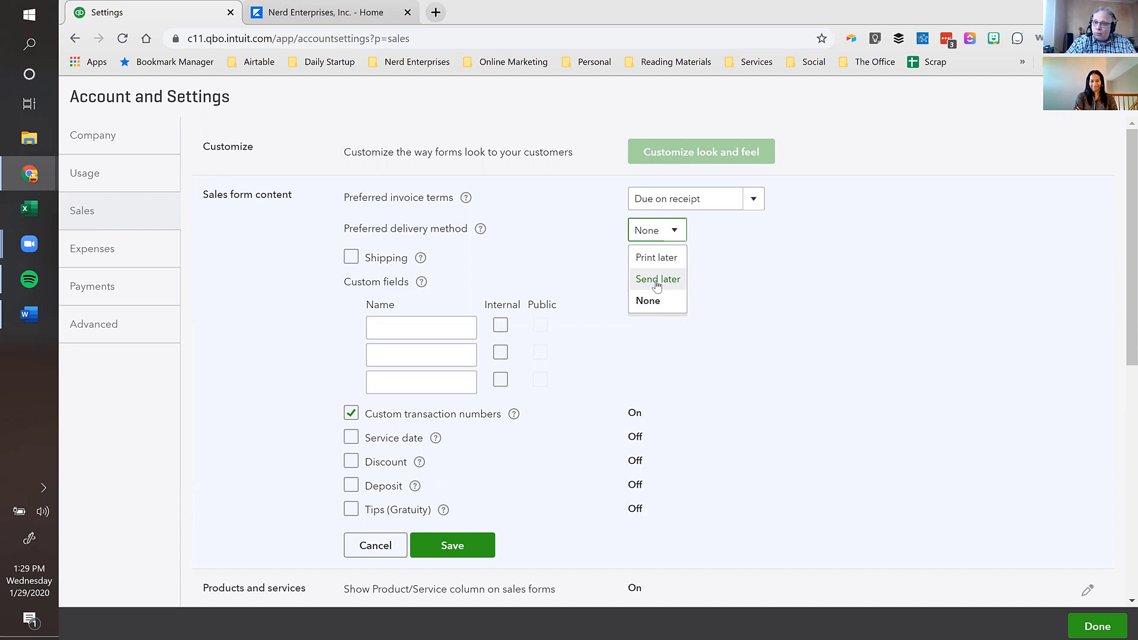
click(657, 286)
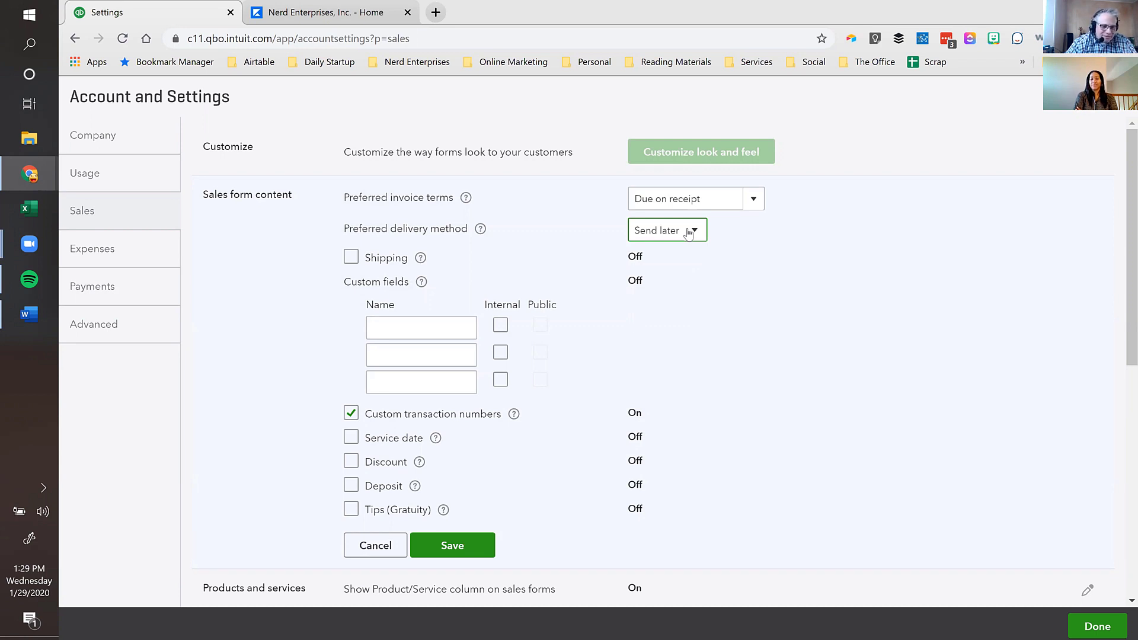
- Turn on shipping and enable the first custom field as internal
click(352, 259)
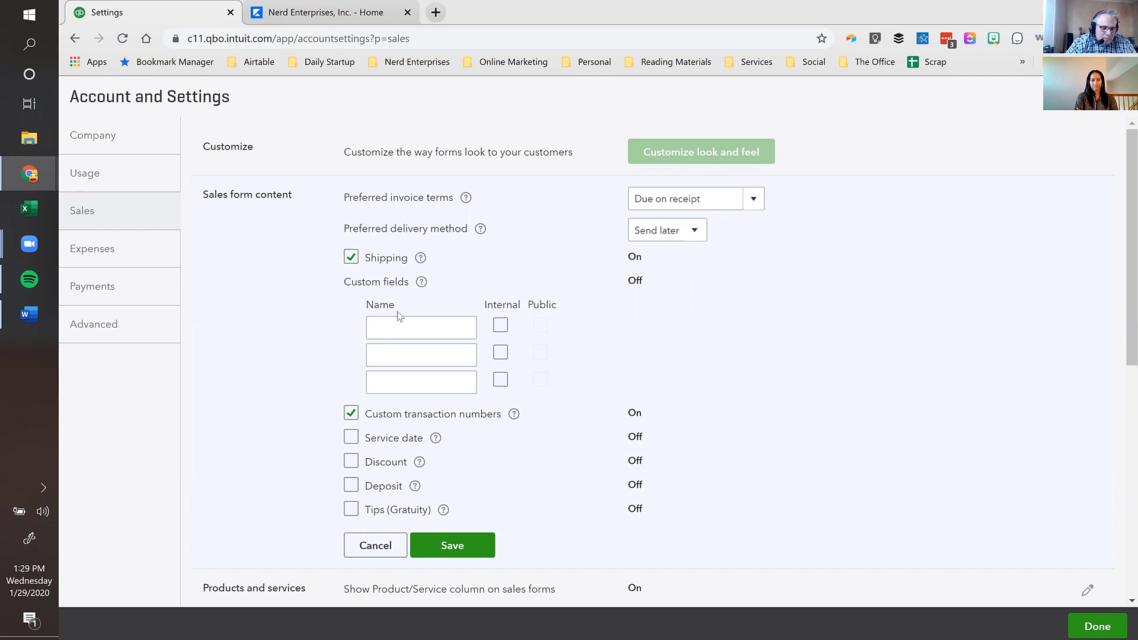
click(394, 327)
click(501, 327)
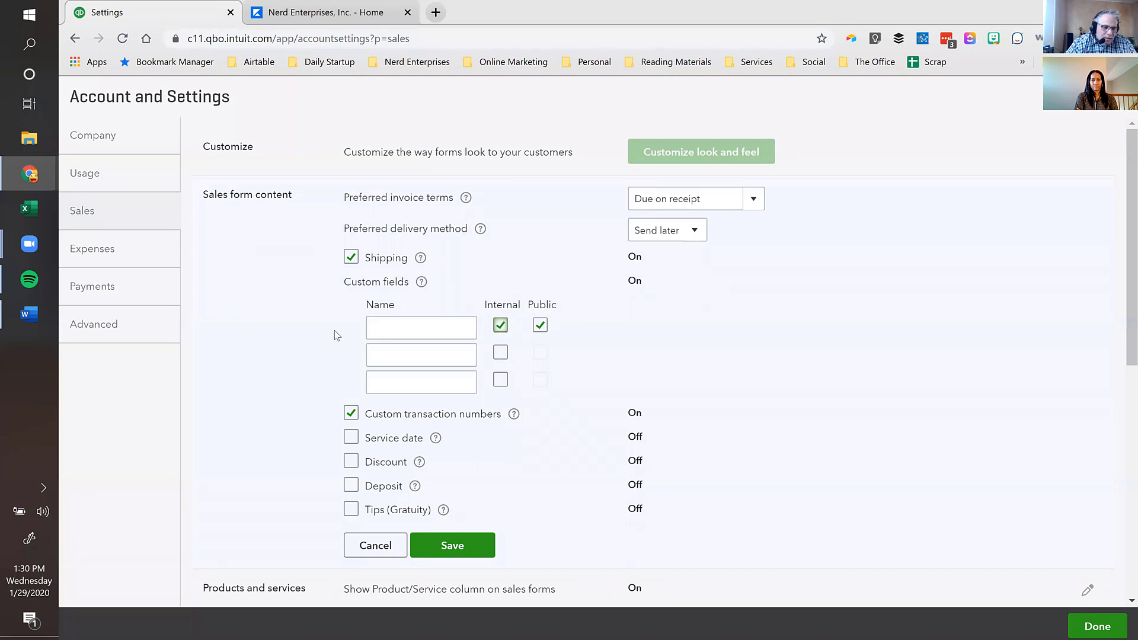
click(452, 328)
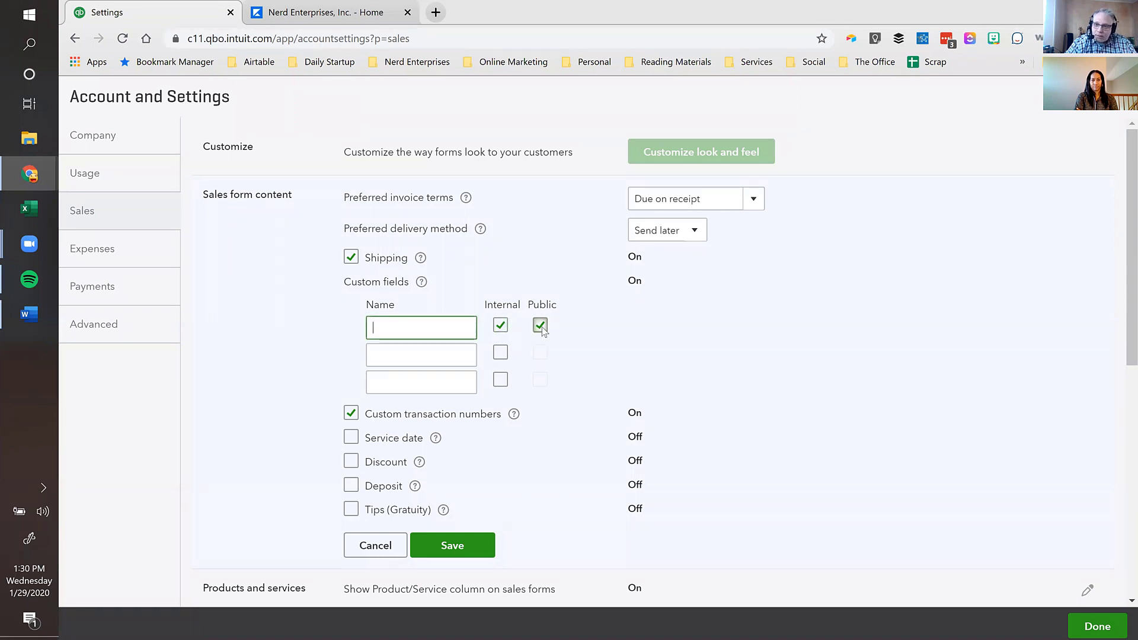
click(415, 382)
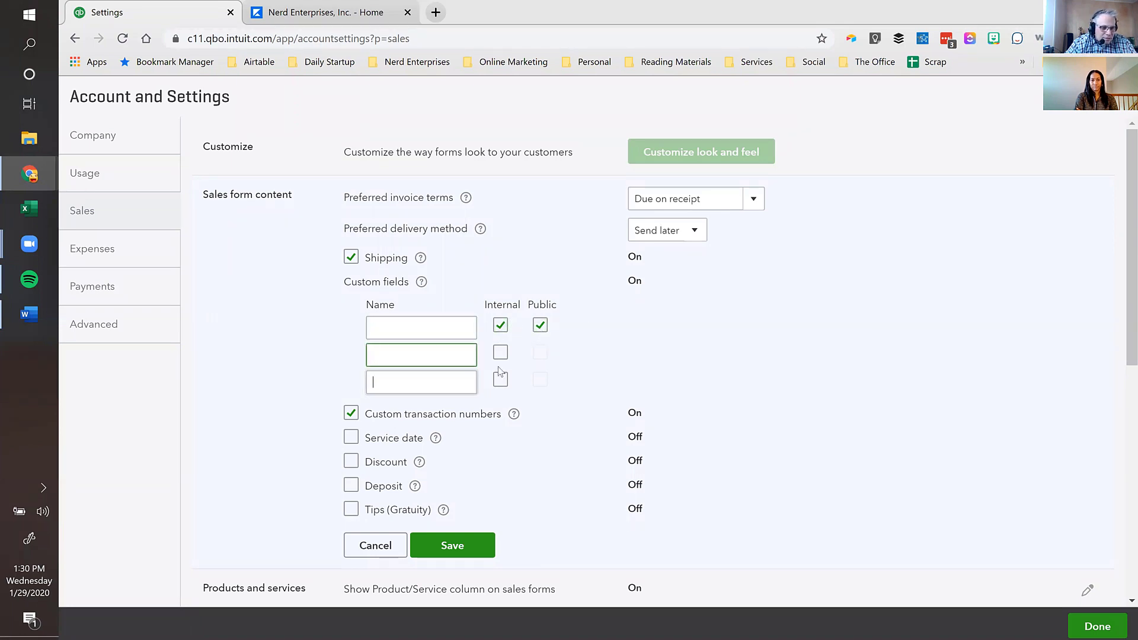
click(449, 323)
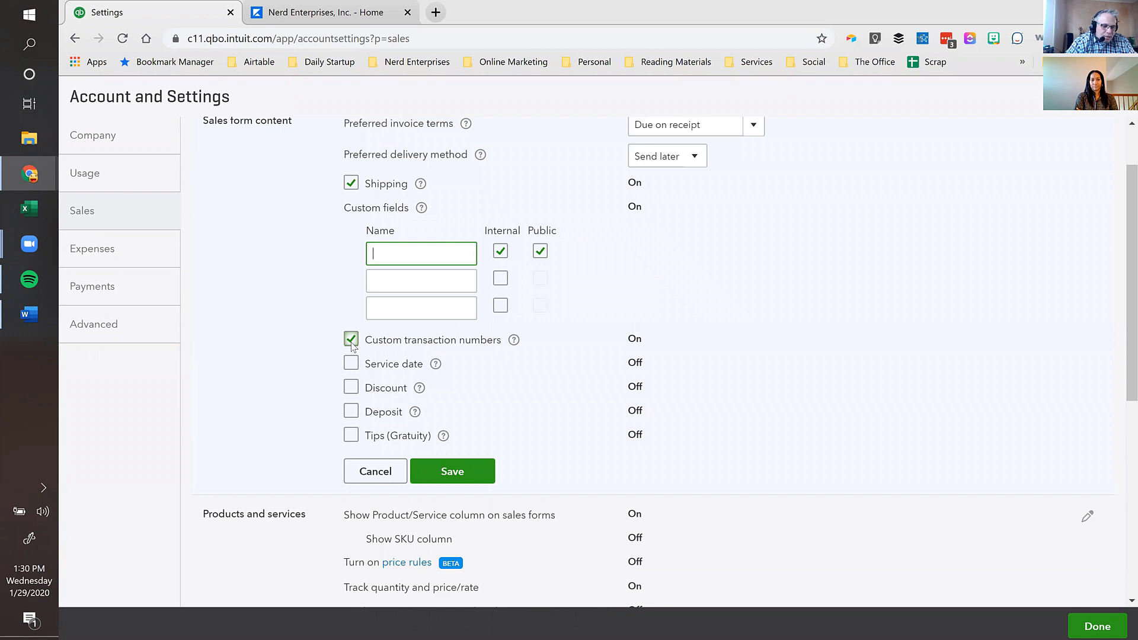
- Toggle custom transaction numbers off and back on, leaving them enabled
click(634, 344)
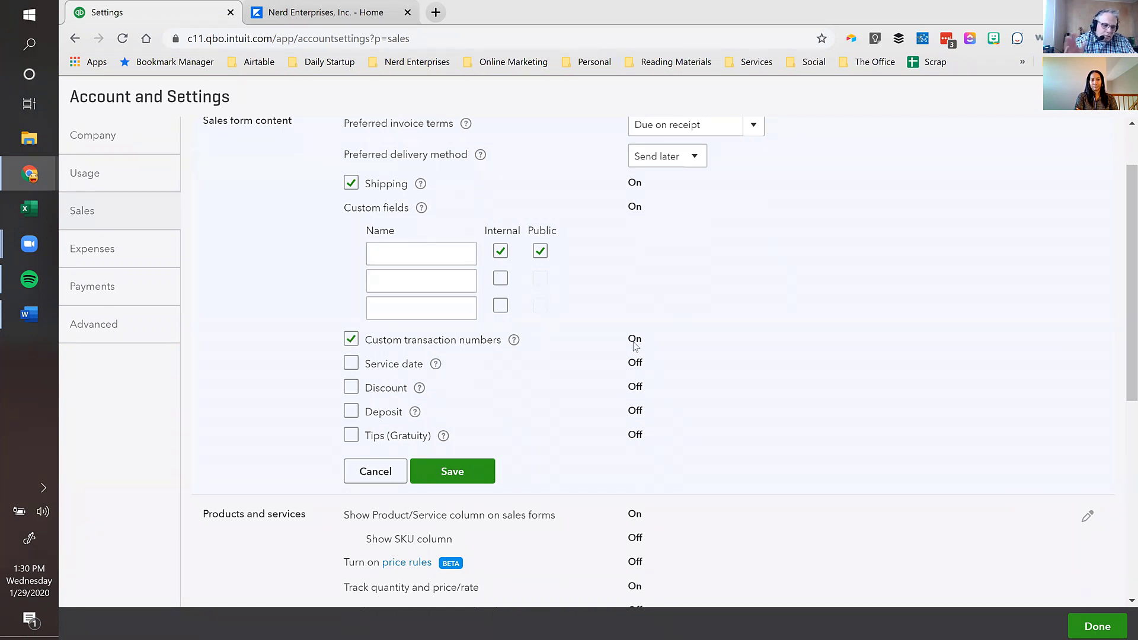
click(352, 341)
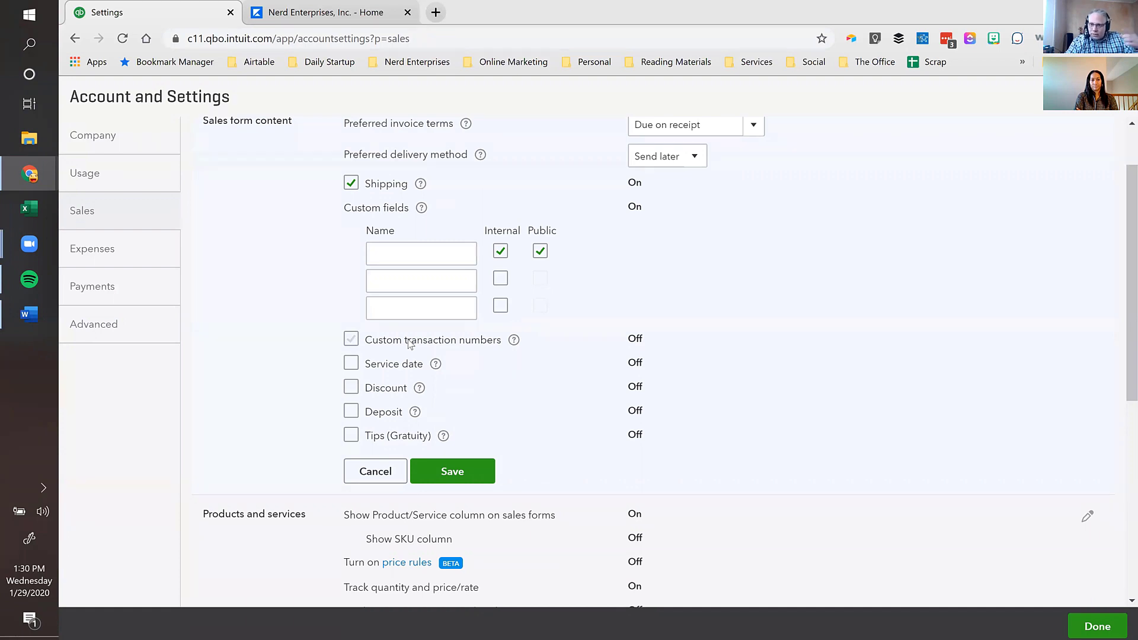
click(351, 339)
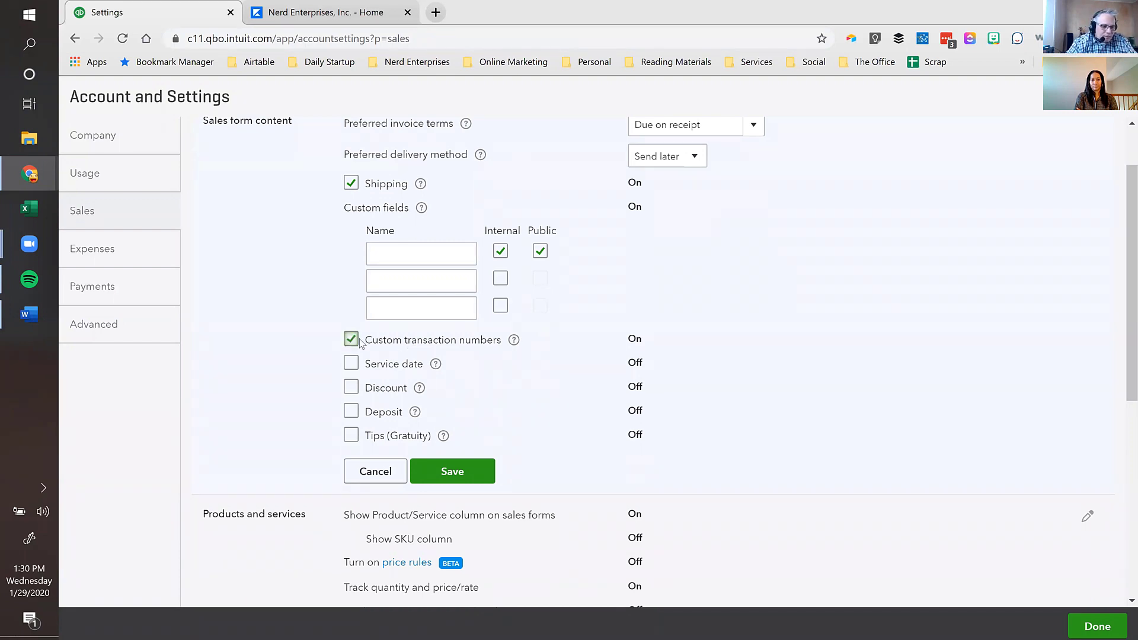
scroll(417, 339, down, 1)
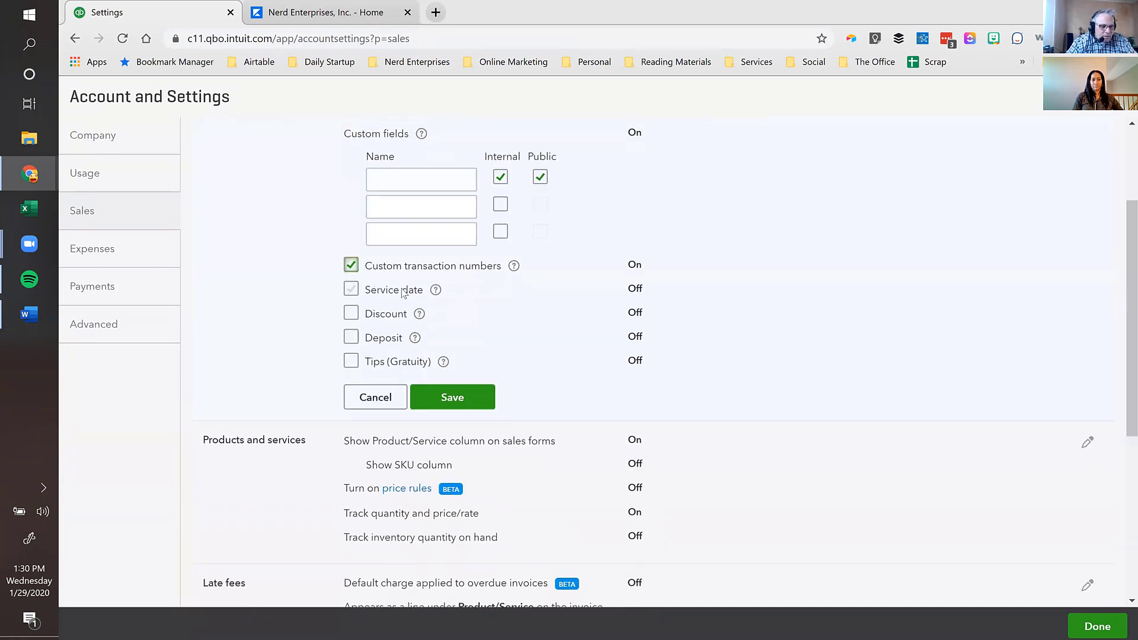
- Turn on service date and discount, leave deposit off, and tick Tips (Gratuity)
click(350, 290)
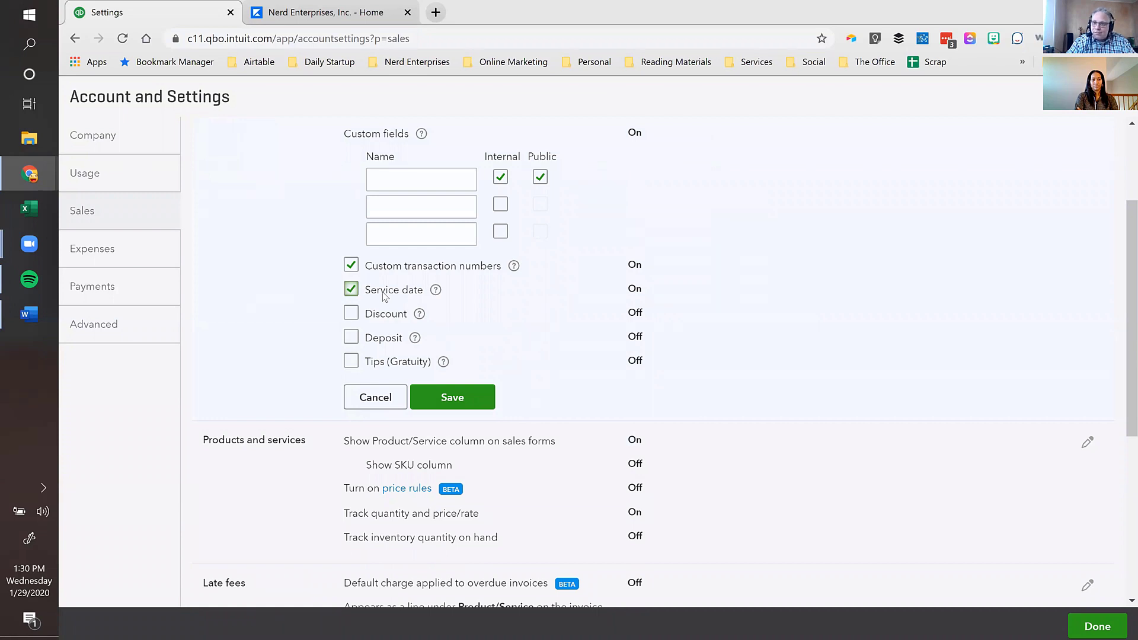
click(352, 314)
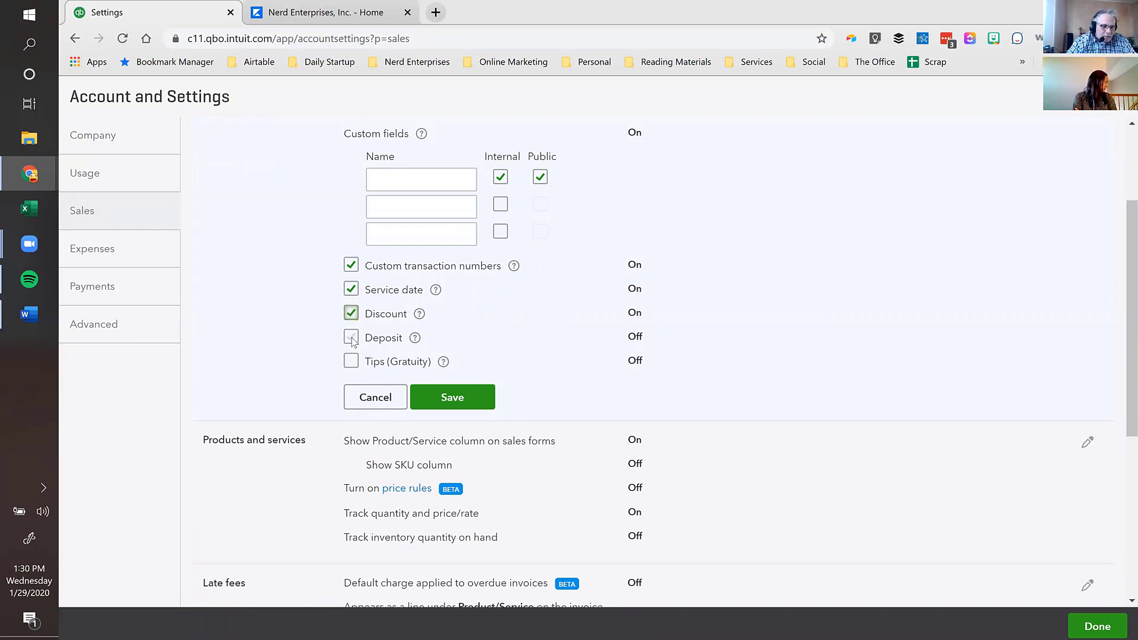
click(362, 341)
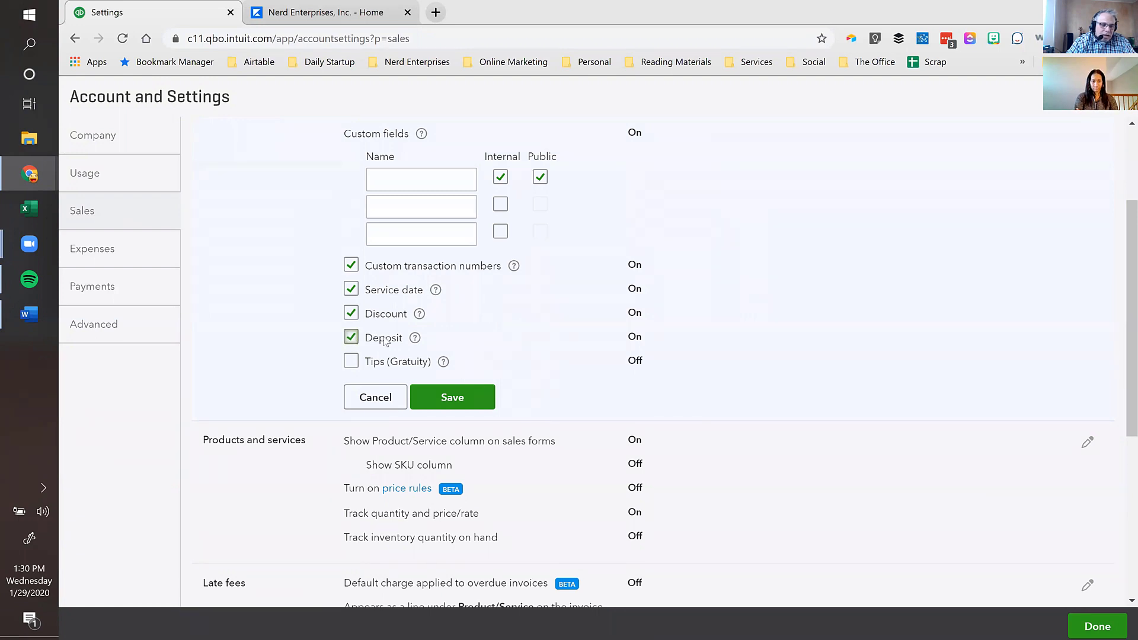
click(415, 339)
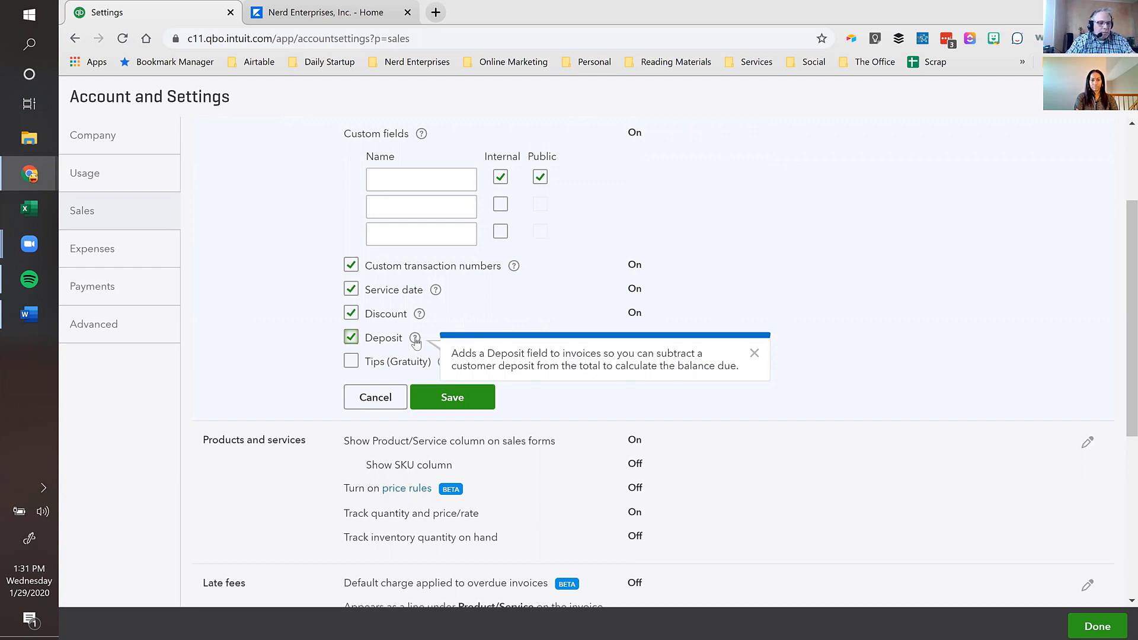
click(351, 338)
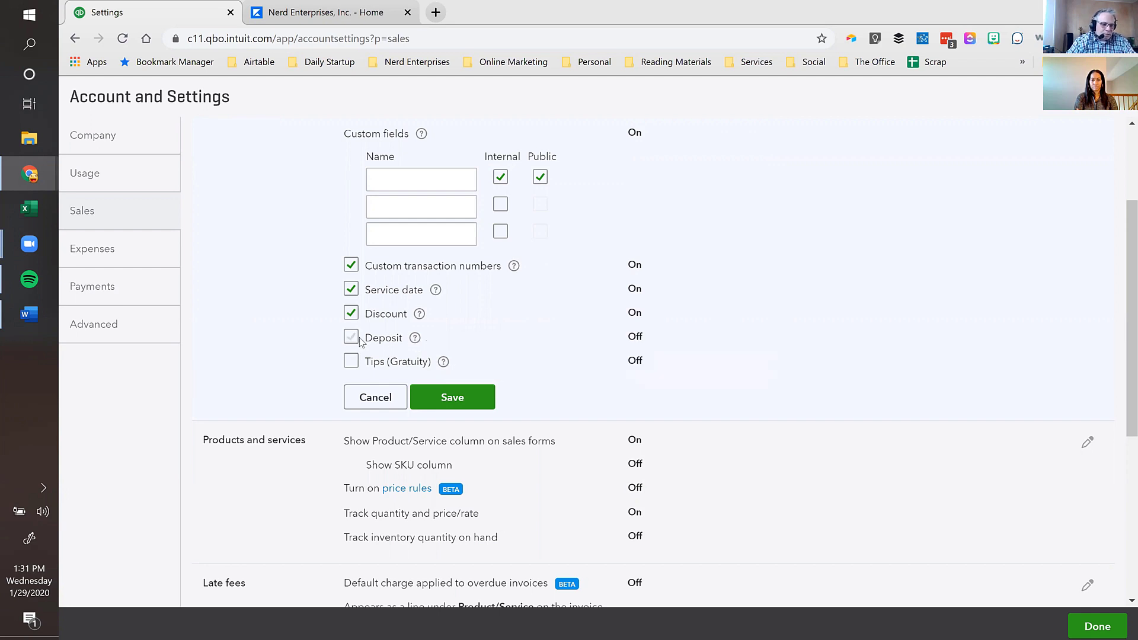
click(350, 362)
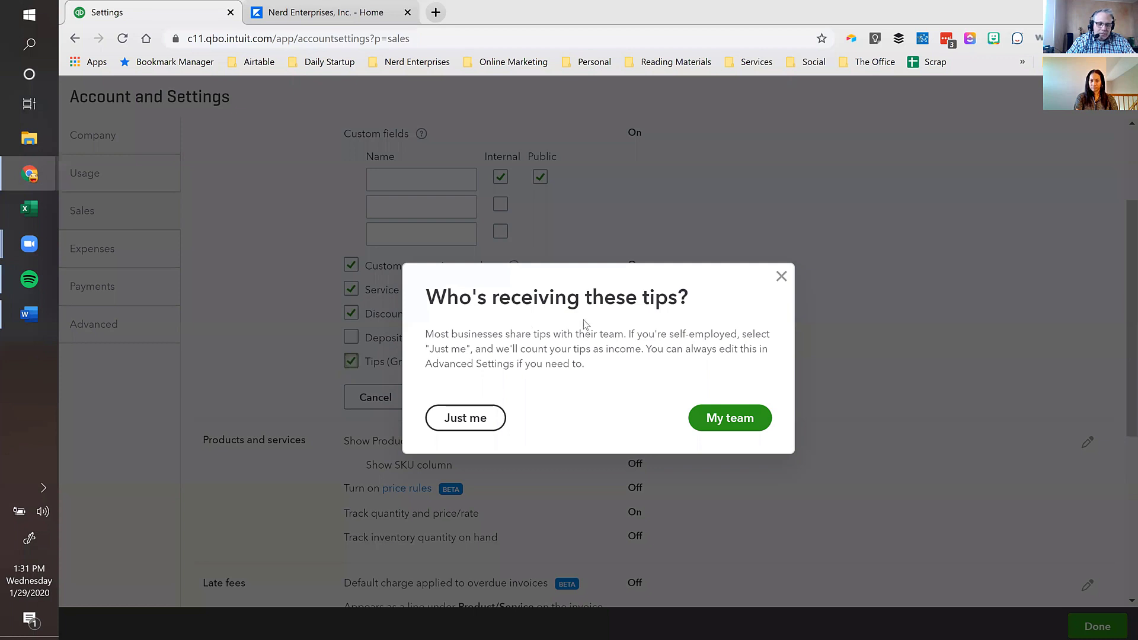
- Dismiss the tips recipient question, leaving tips off, and save the sales form content
click(780, 276)
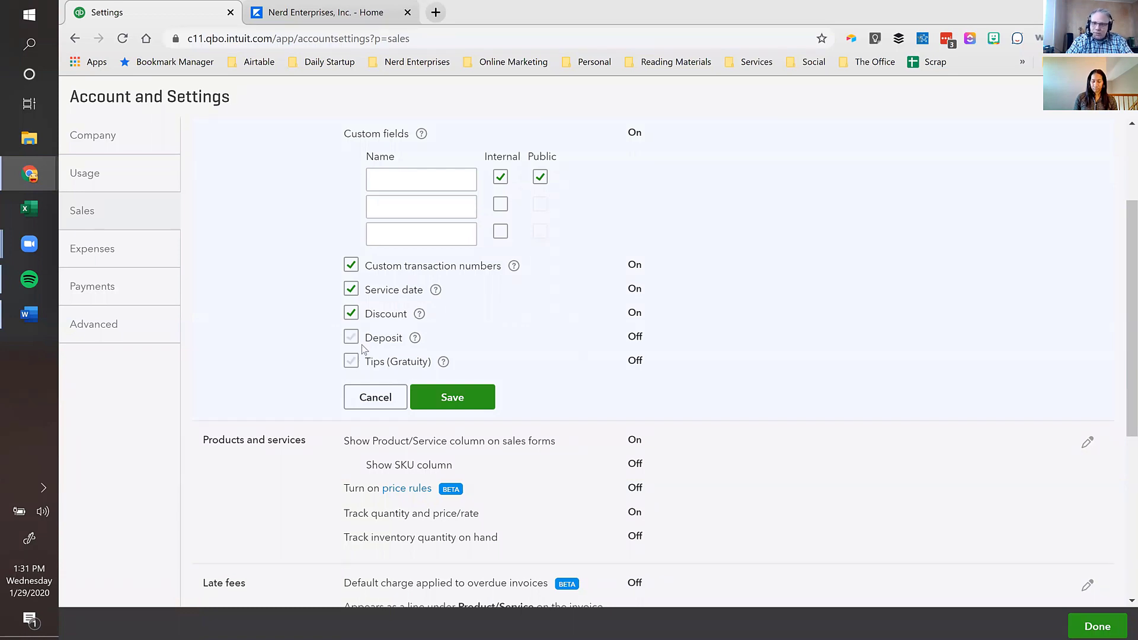
click(451, 397)
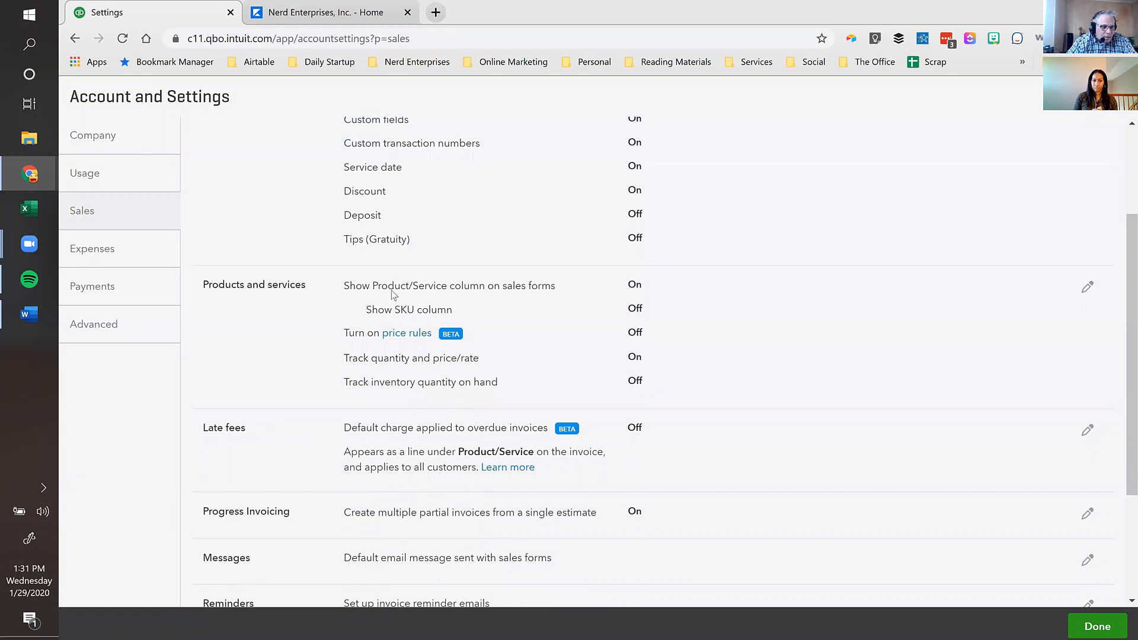
- Show the Product/Service and SKU columns on sales forms and turn on price rules
click(529, 296)
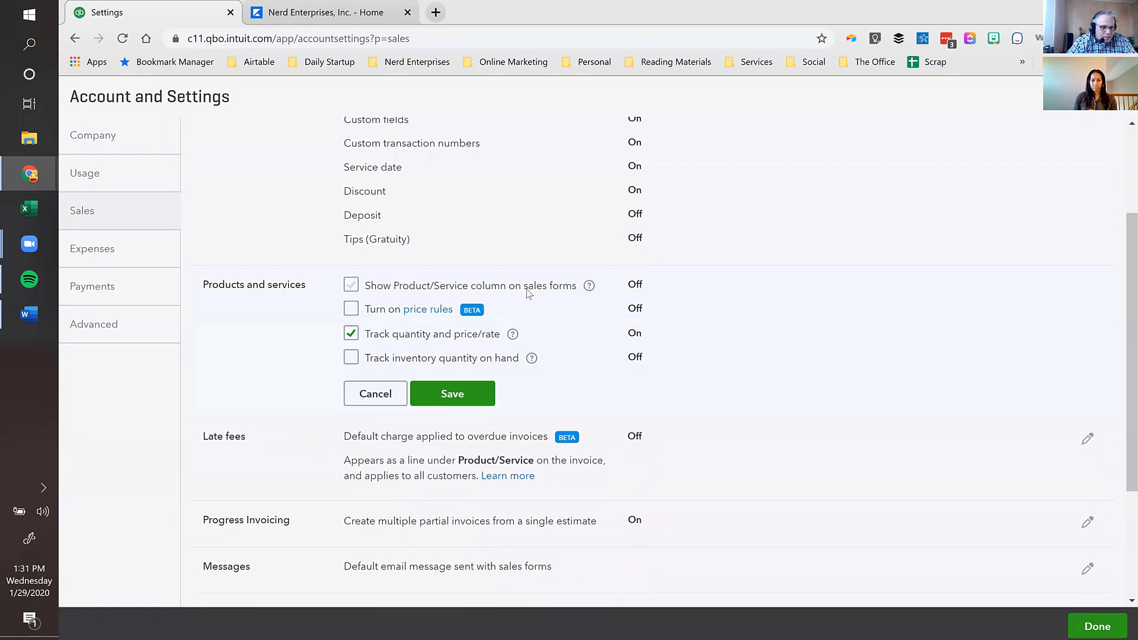
click(352, 285)
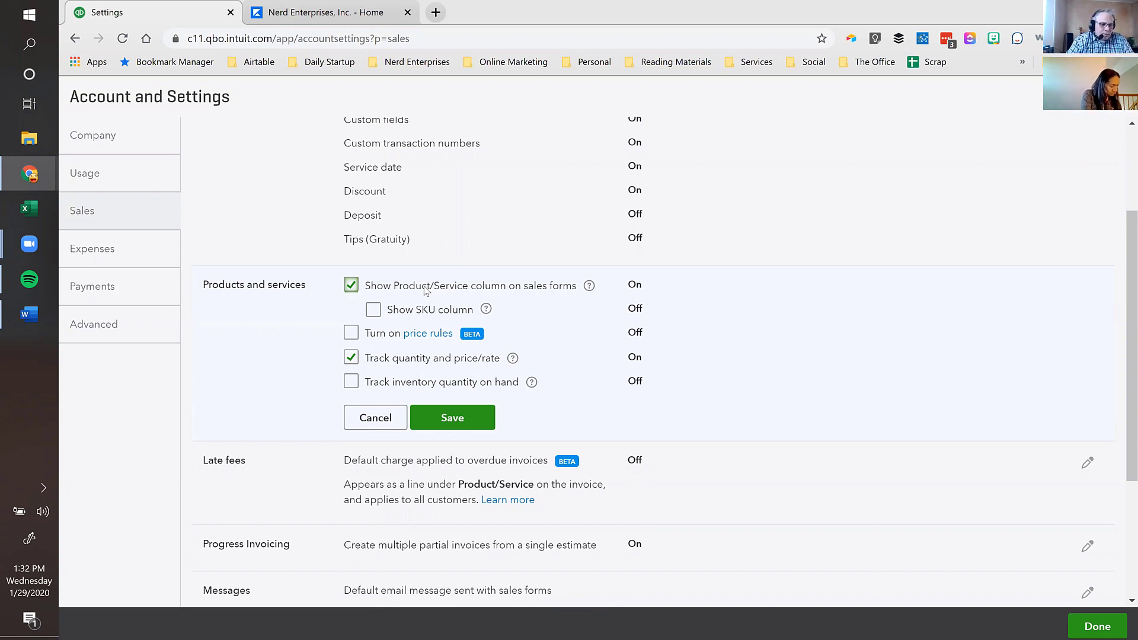
click(377, 312)
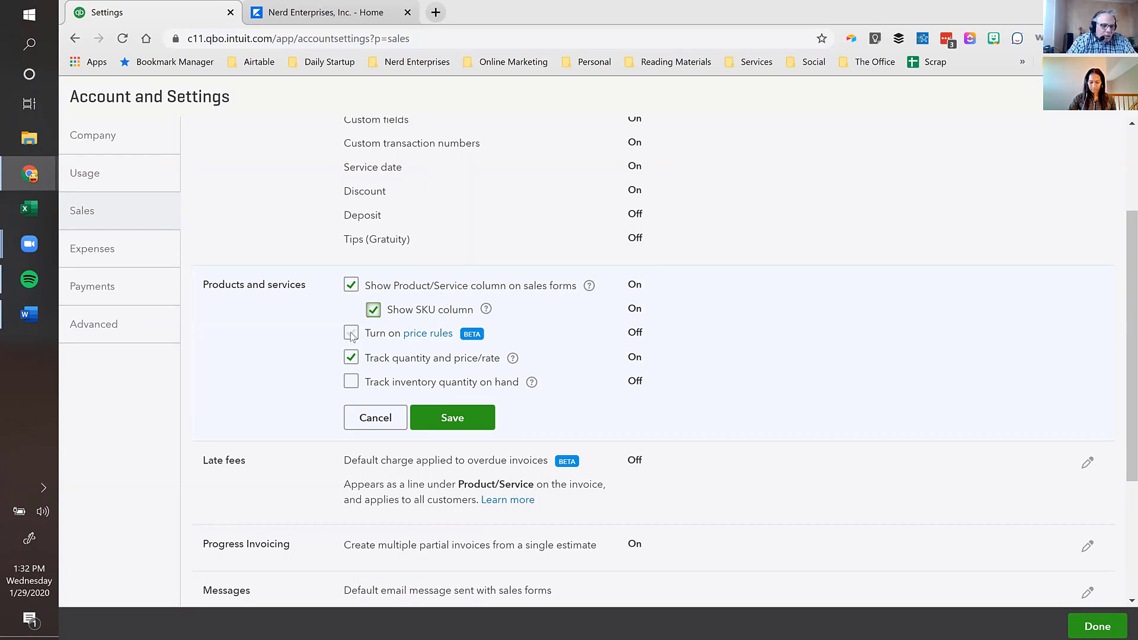
click(380, 332)
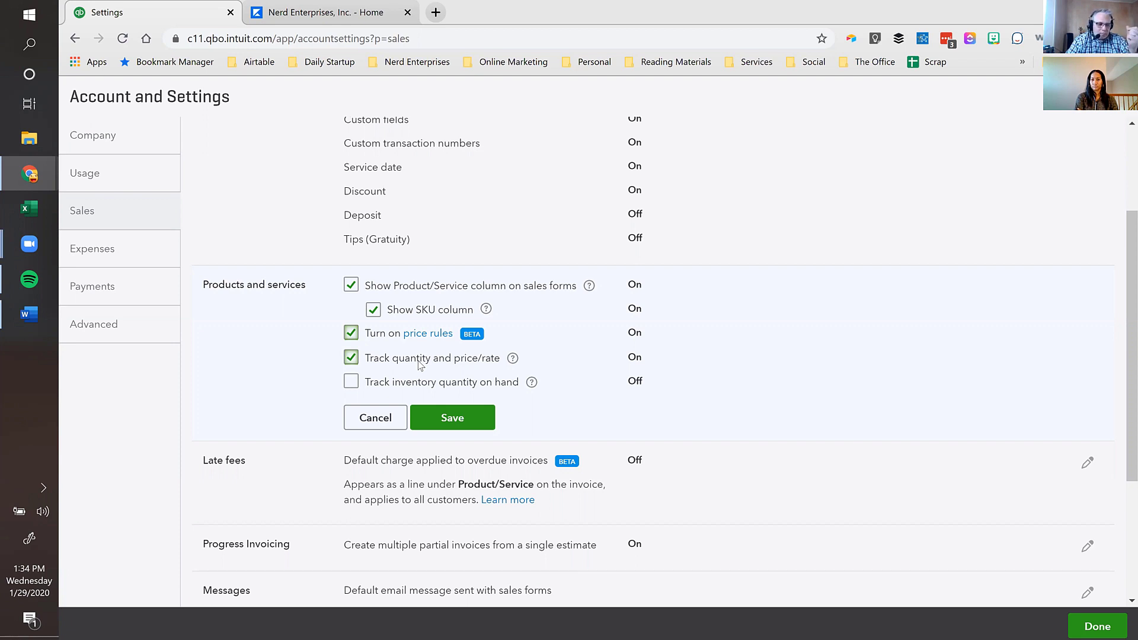
- Keep quantity and price/rate tracking on, enable inventory quantity on hand tracking, and save
drag(380, 362, 473, 368)
click(440, 359)
click(350, 358)
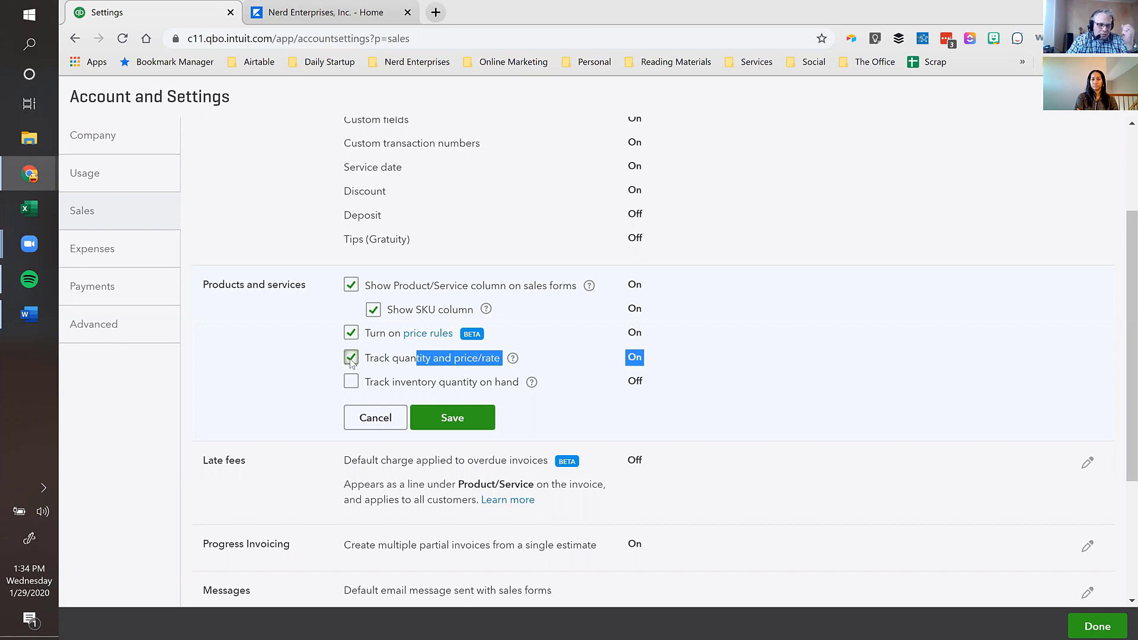
click(351, 360)
click(351, 360)
click(297, 371)
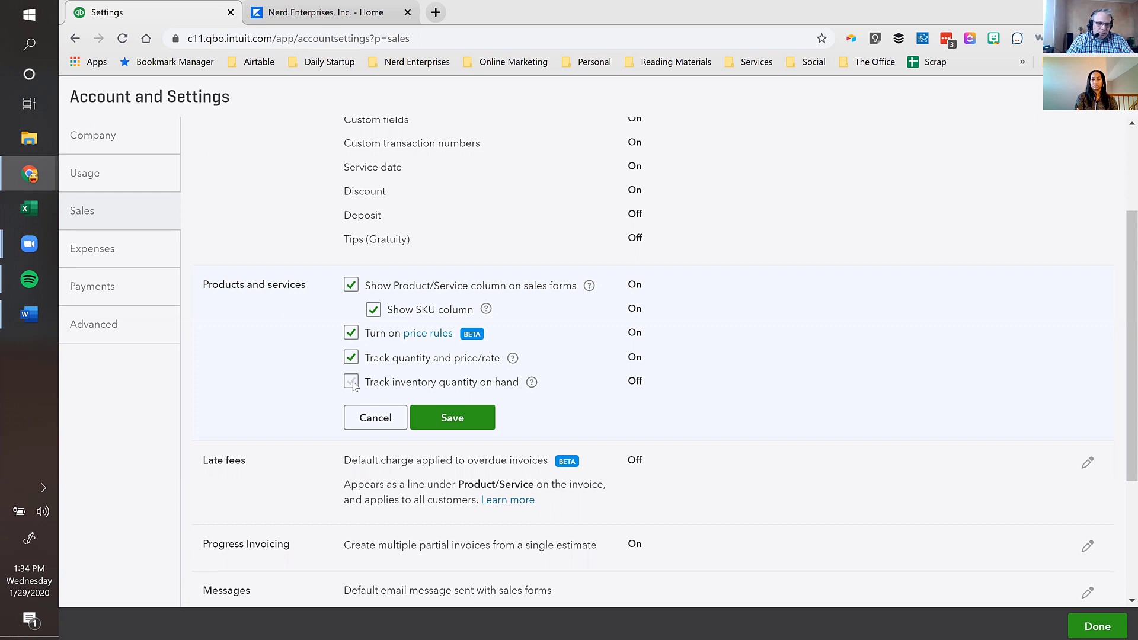
click(351, 384)
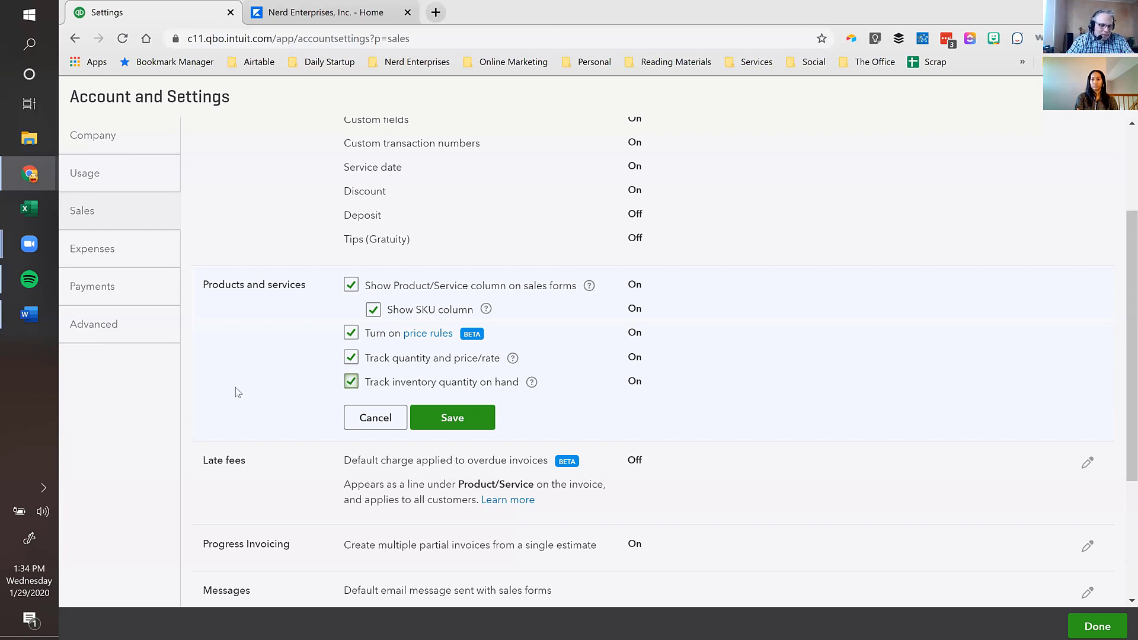
click(452, 419)
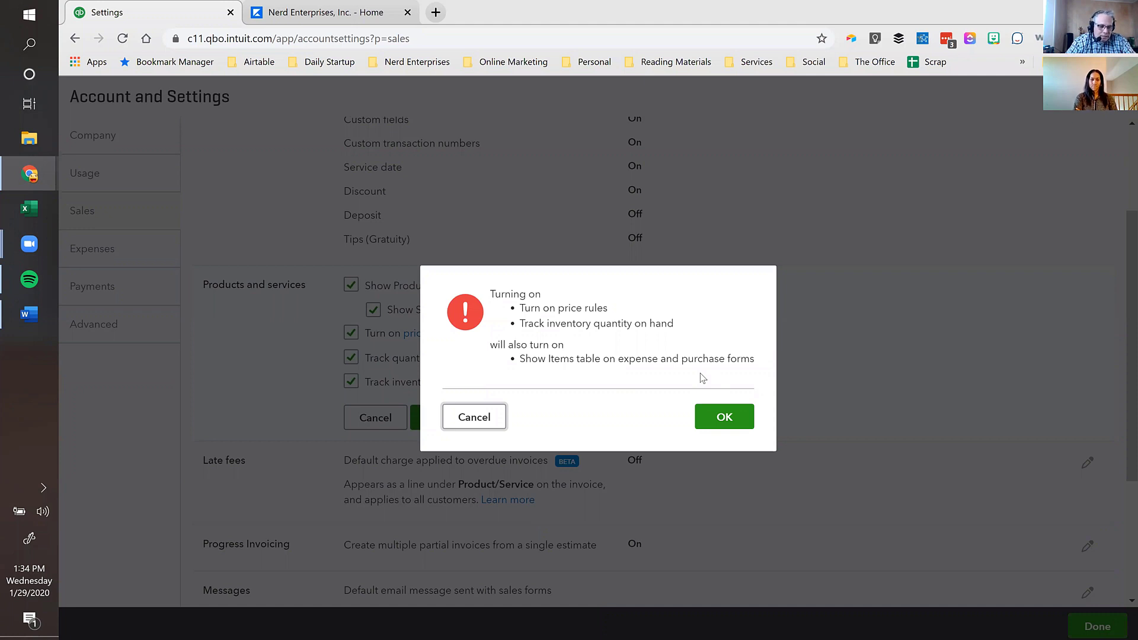
click(726, 416)
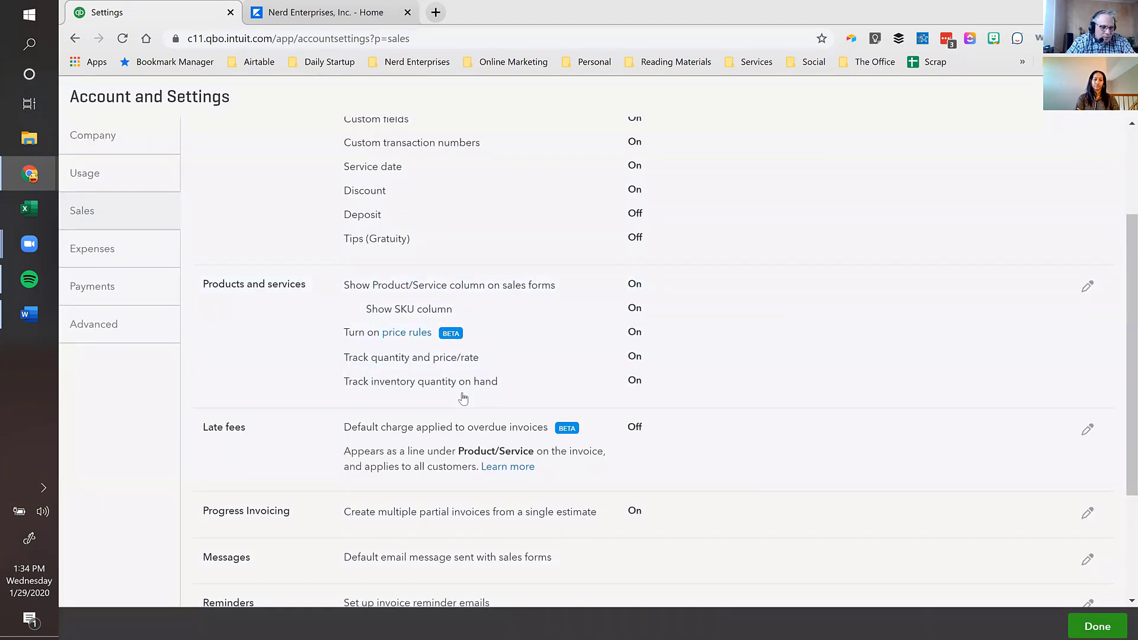
- Open the late fees setting and close it without changes, leaving late fees off
scroll(463, 398, down, 2)
scroll(437, 405, down, 1)
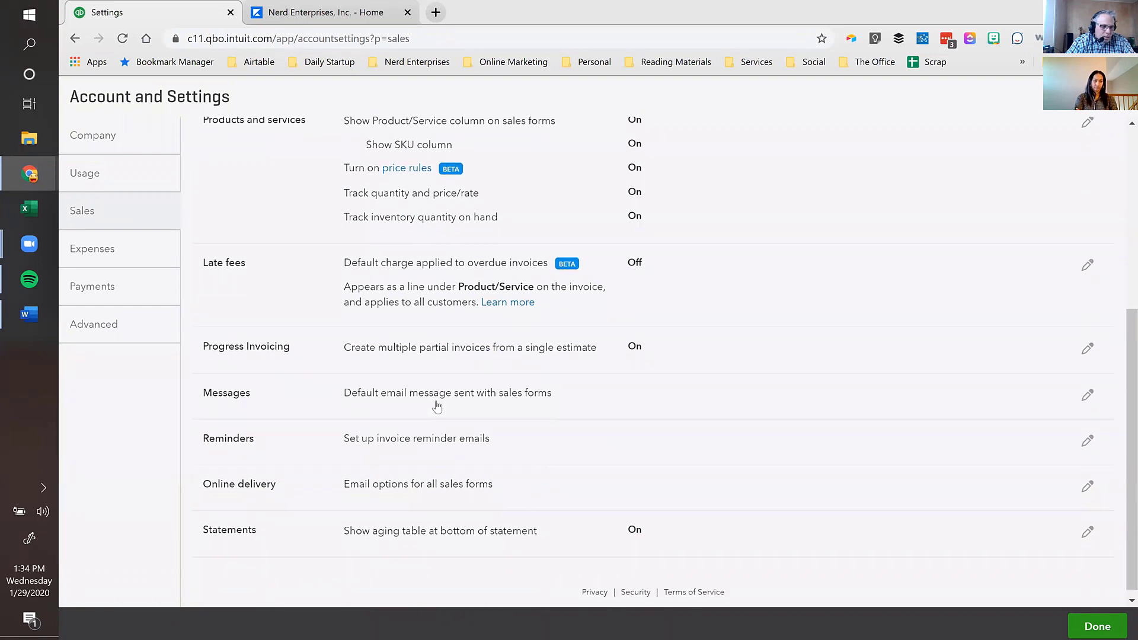
click(372, 262)
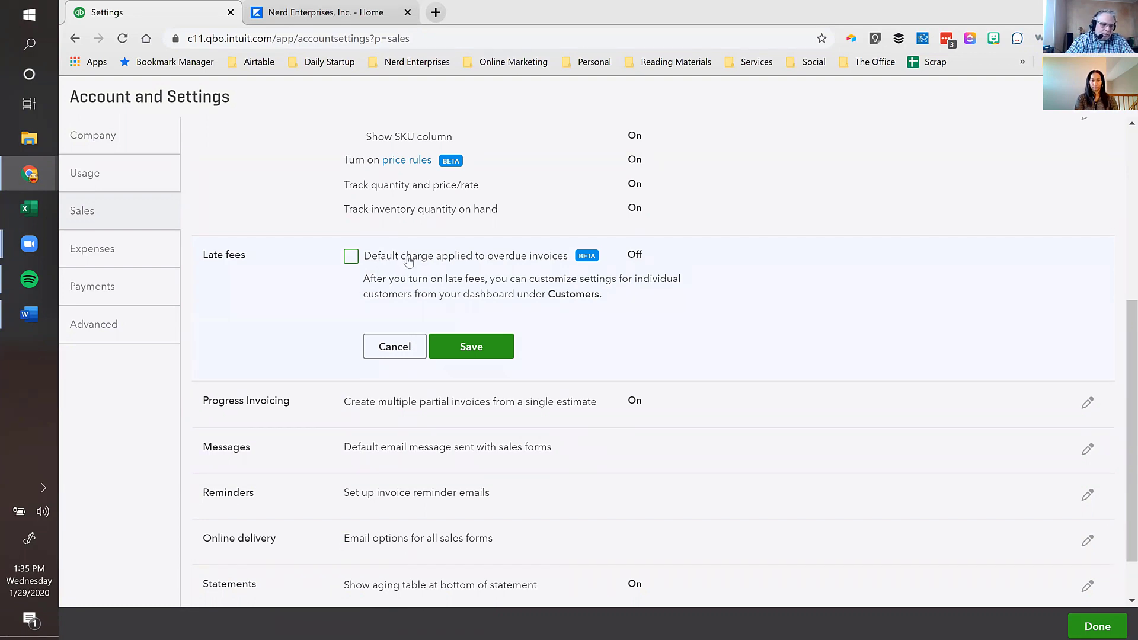
click(395, 347)
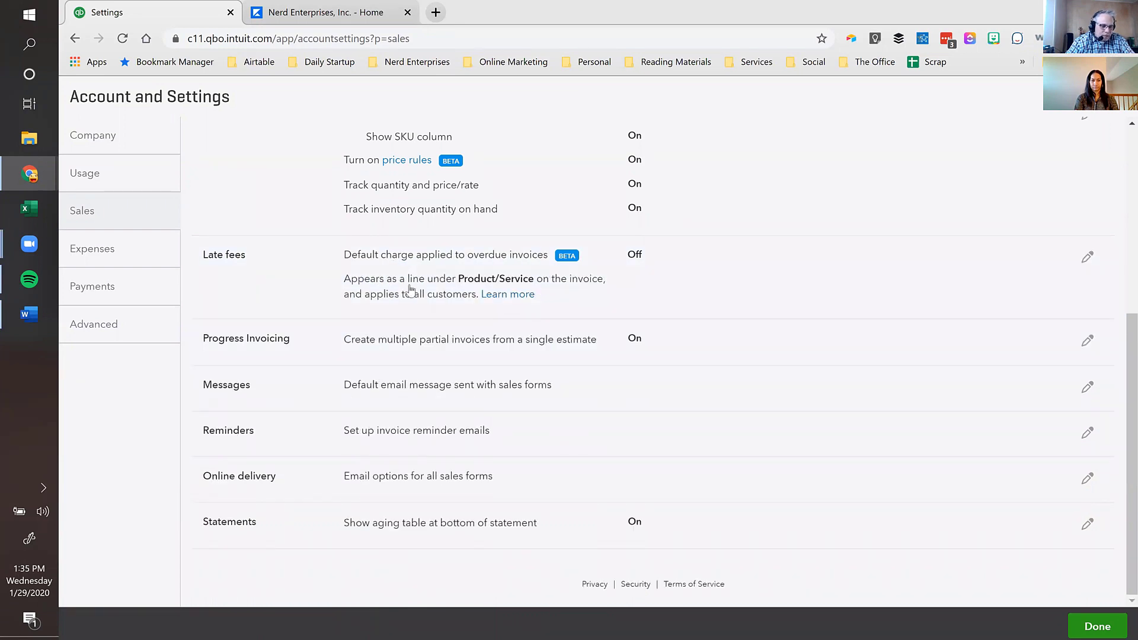
- Turn on progress invoicing and save the setting
click(391, 352)
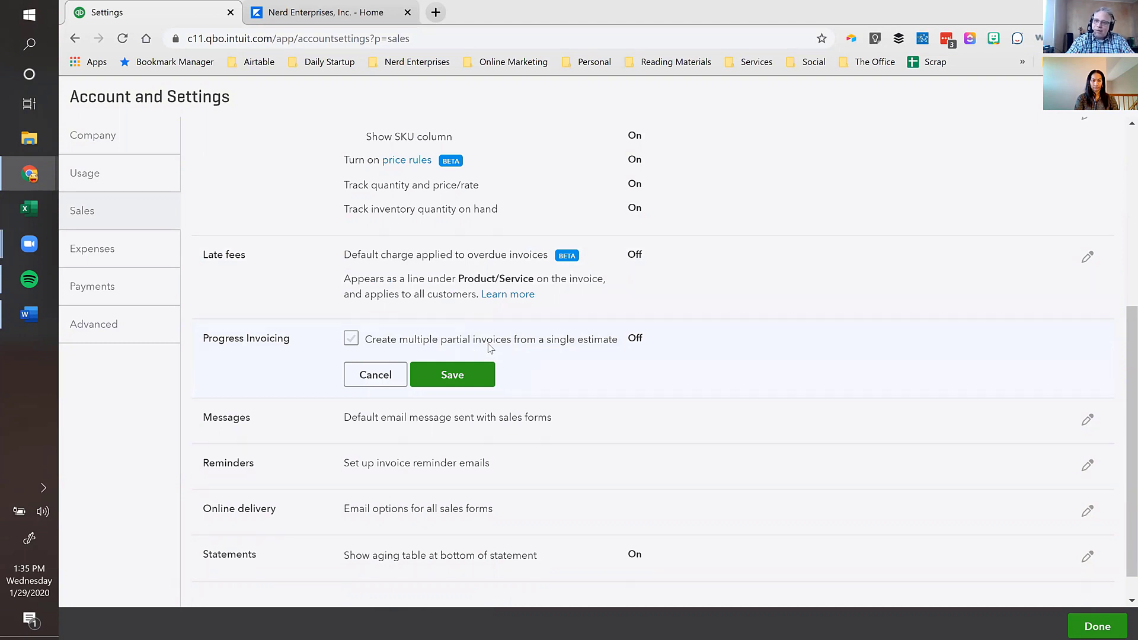
click(355, 339)
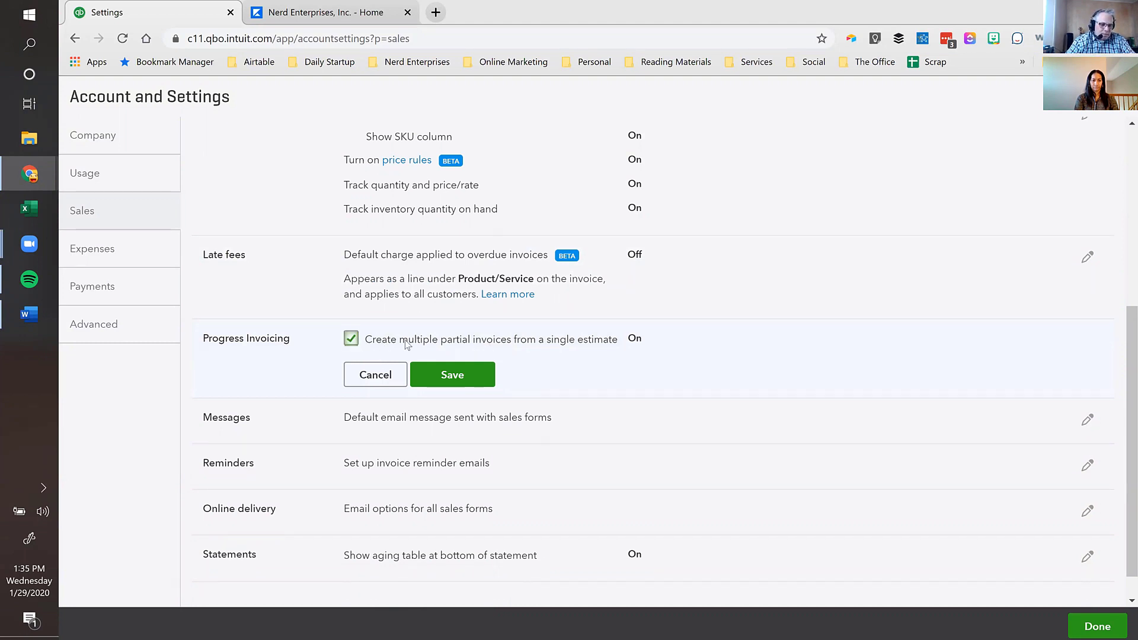
click(446, 379)
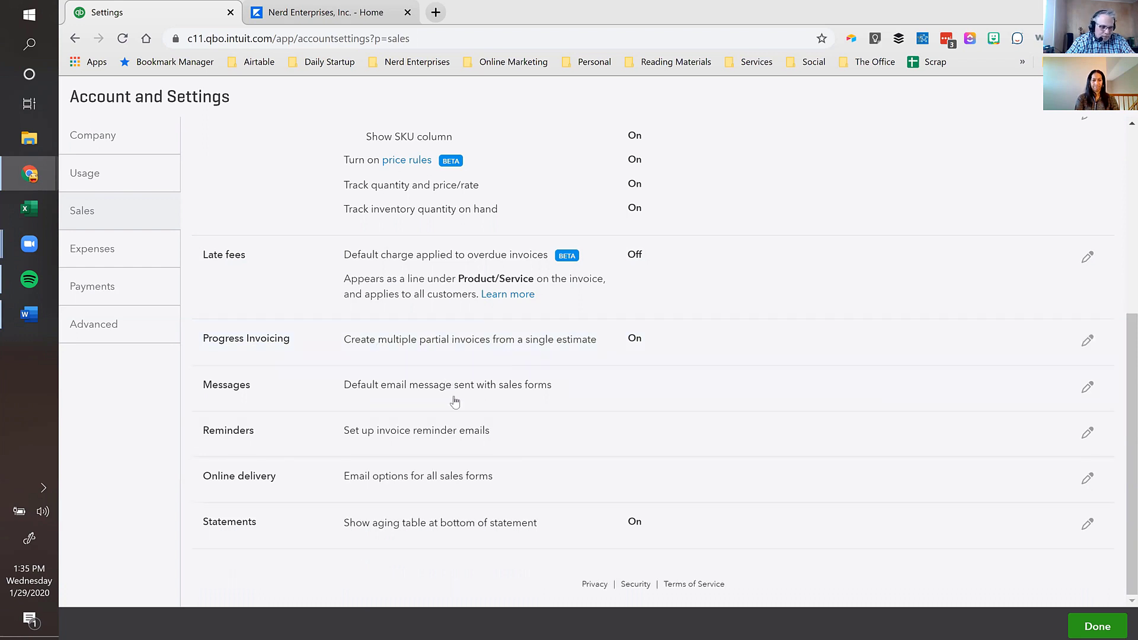
click(445, 385)
- Review the default Invoice email message text, then open the Statements options for editing
scroll(925, 394, down, 4)
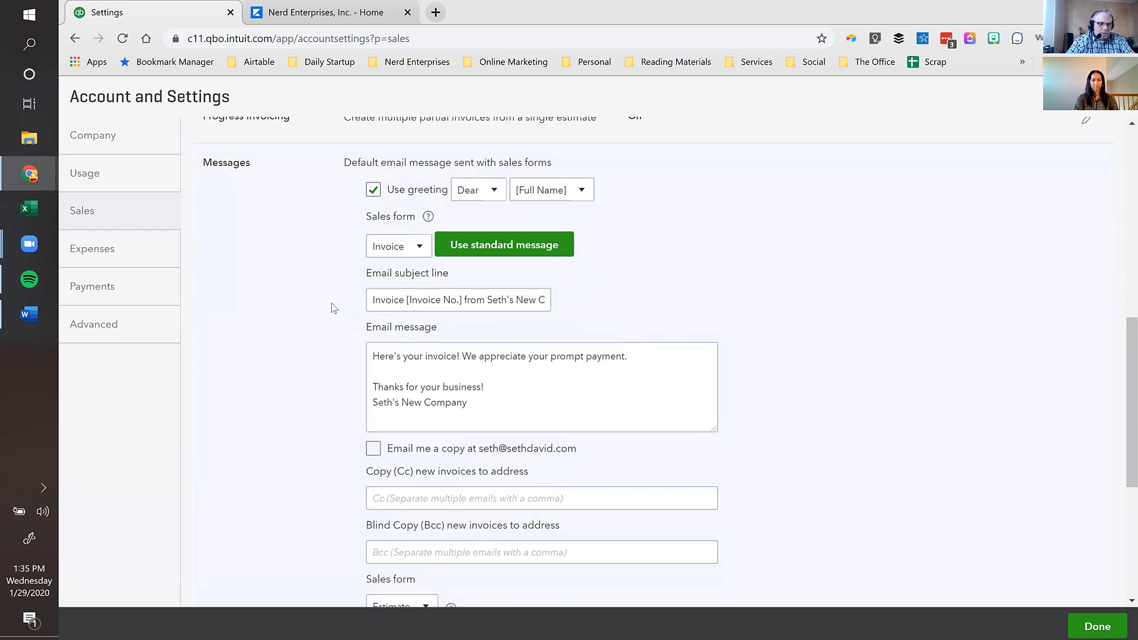
click(419, 258)
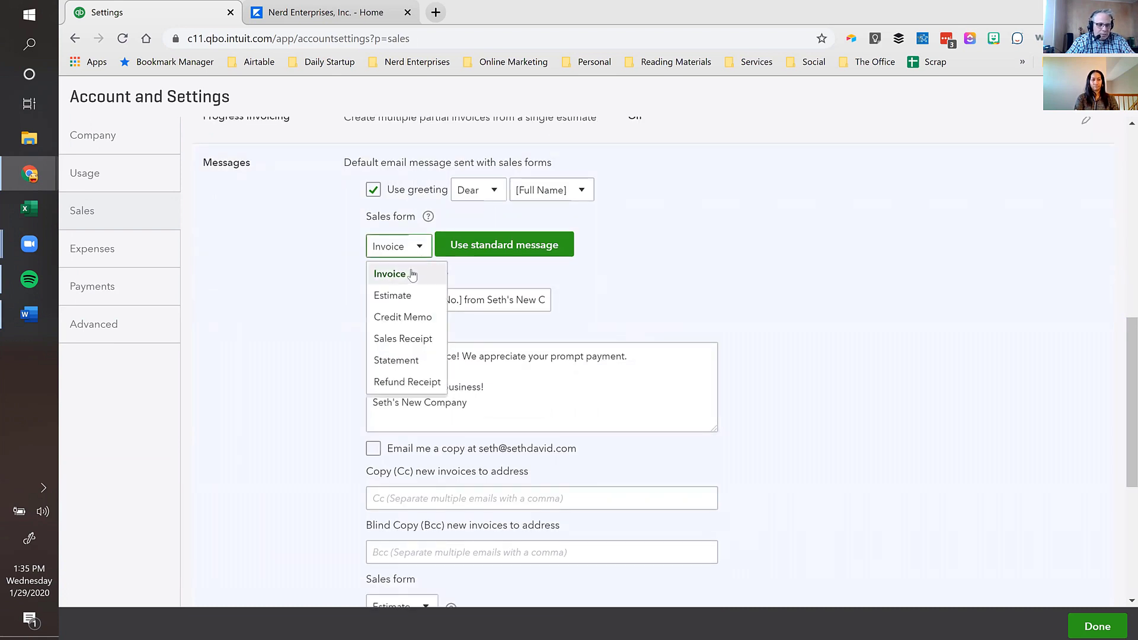
click(401, 284)
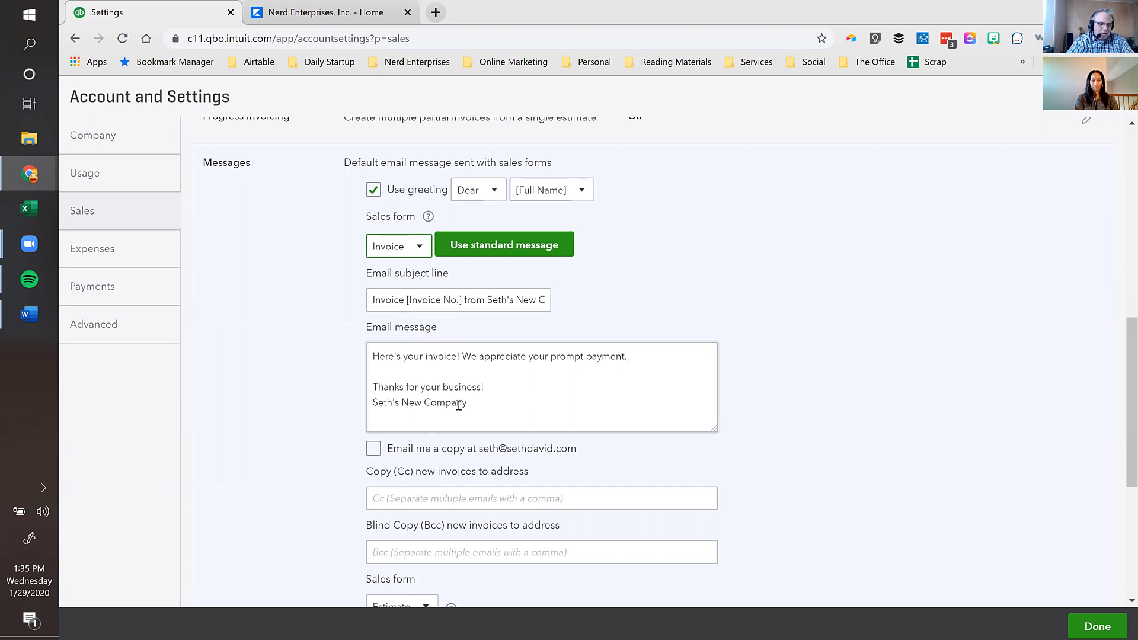
drag(473, 408, 360, 344)
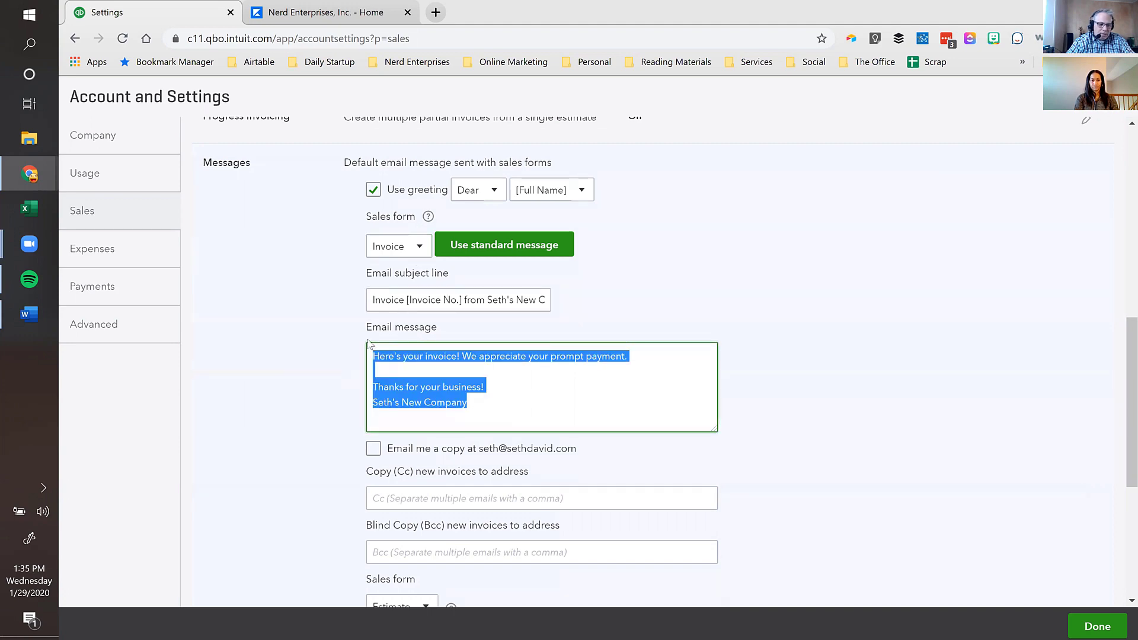
scroll(316, 357, down, 3)
scroll(316, 357, up, 7)
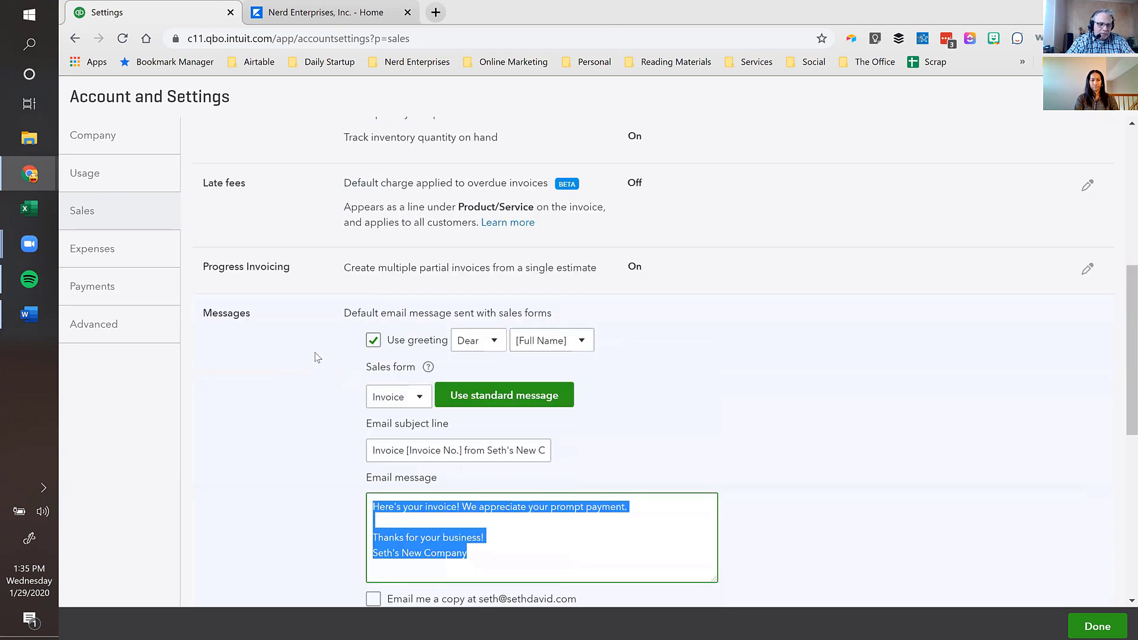
scroll(316, 357, down, 3)
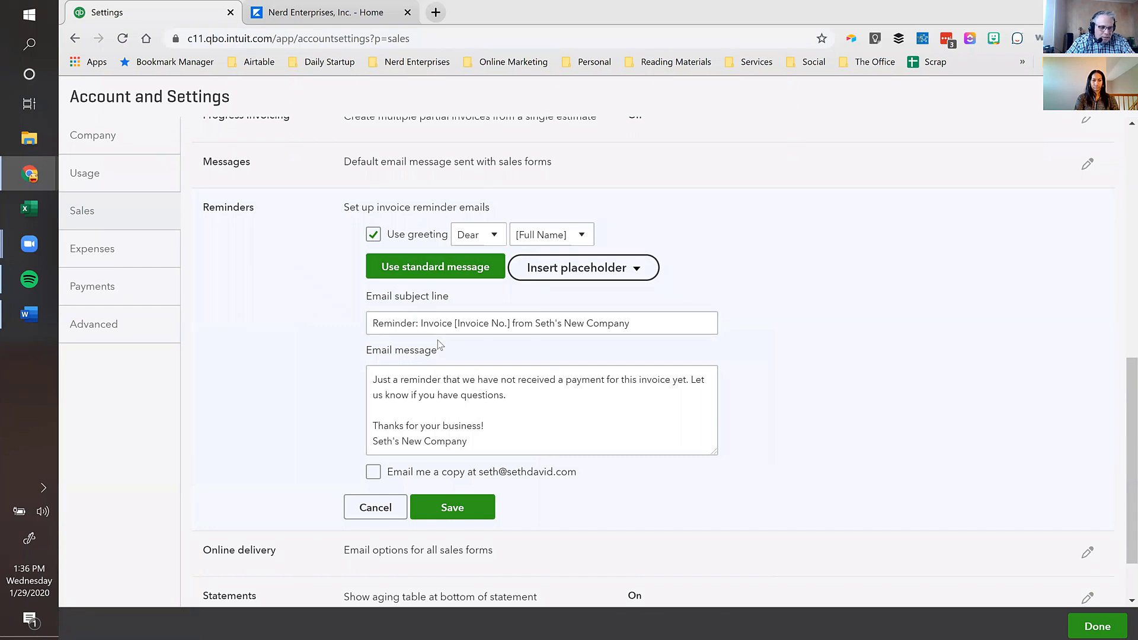
scroll(439, 344, down, 2)
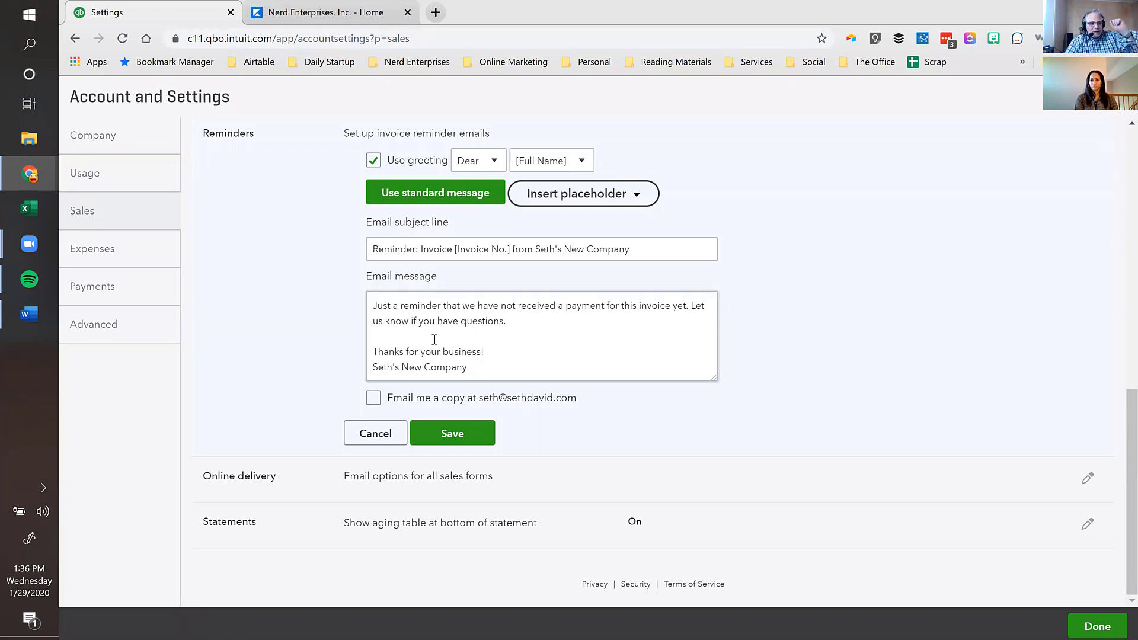
click(385, 529)
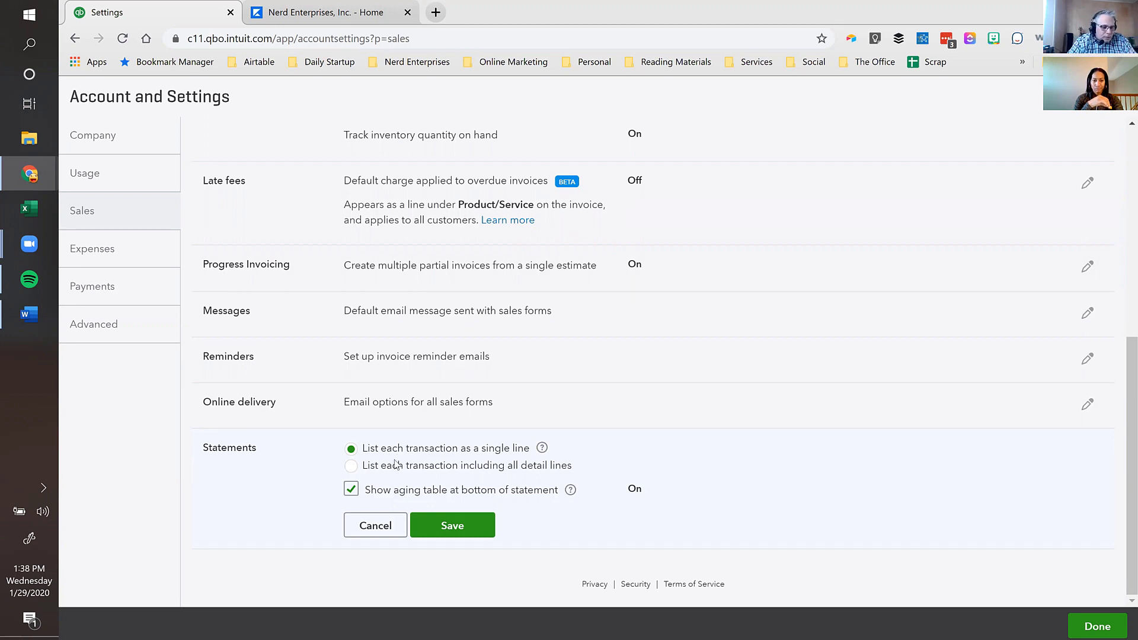
- Close Statements unchanged, inspect the invoice reminder message text, then go to Expenses settings
click(380, 529)
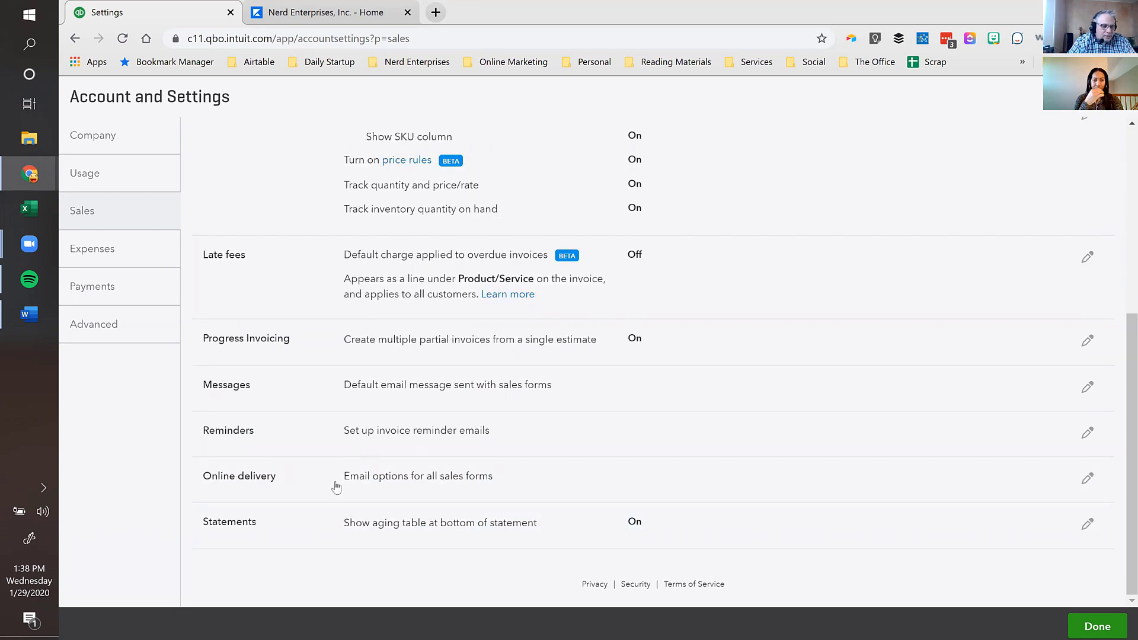
click(423, 435)
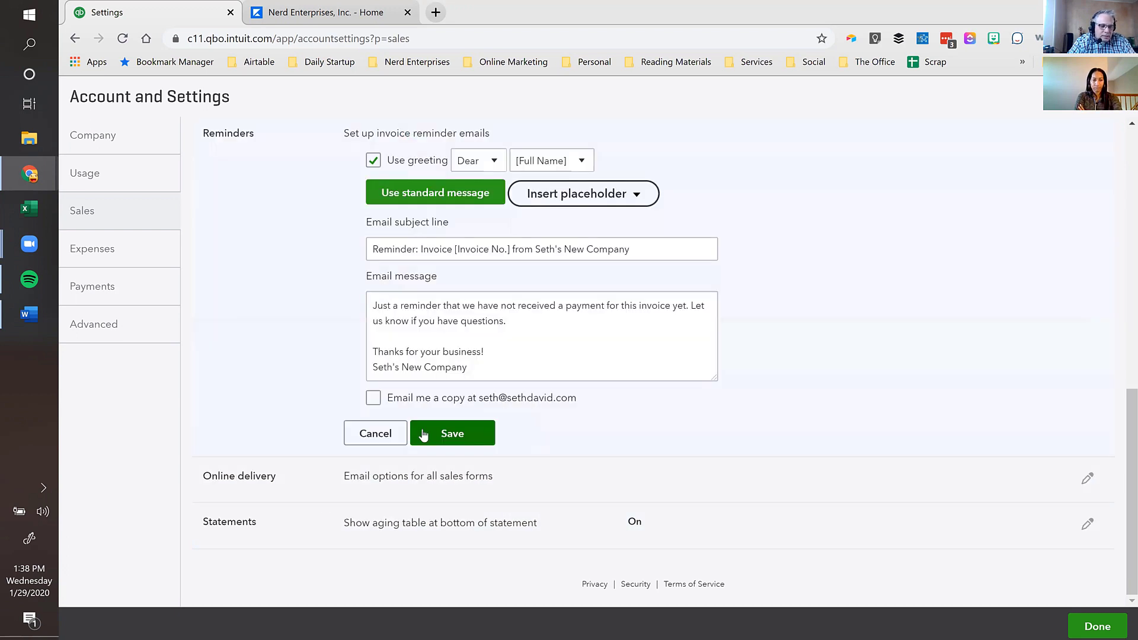
click(522, 369)
key(ctrl+a)
click(521, 370)
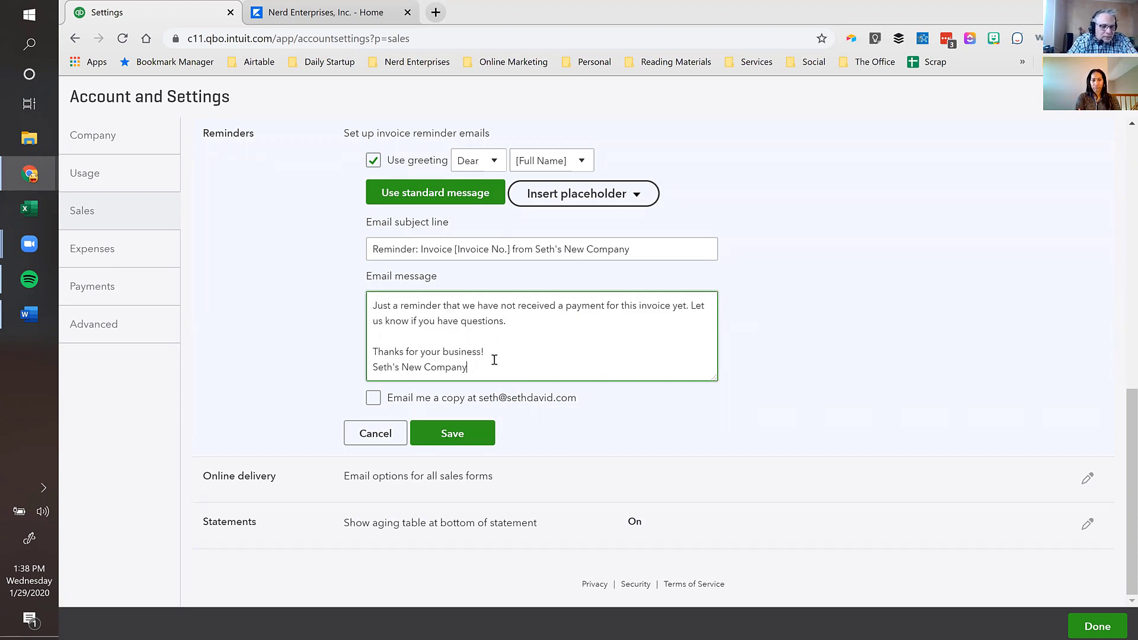
click(920, 207)
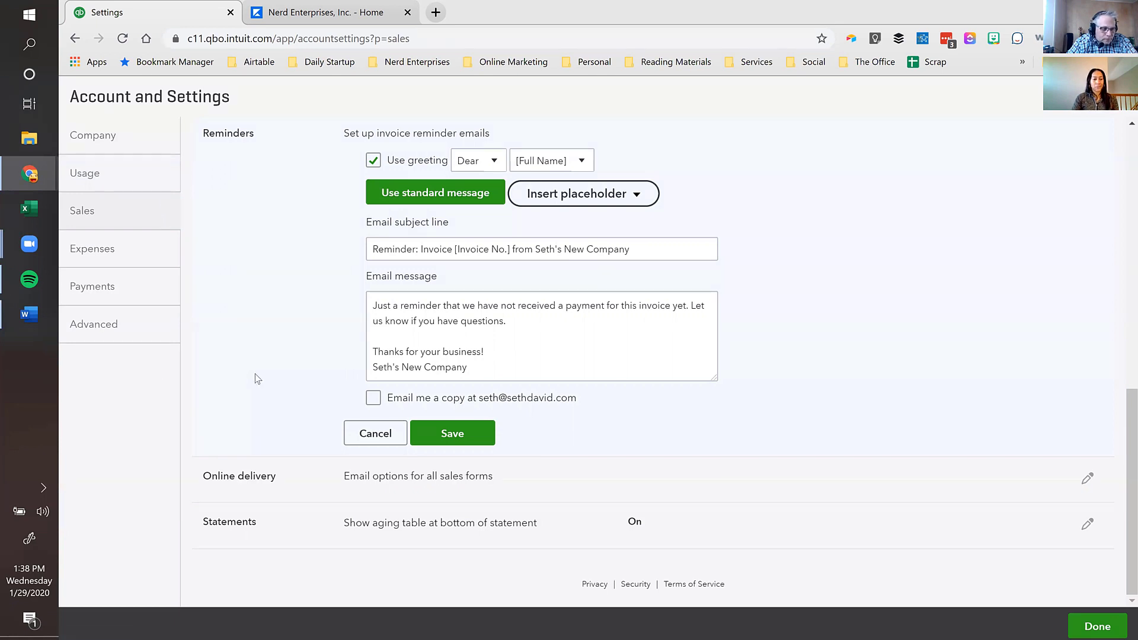
click(83, 254)
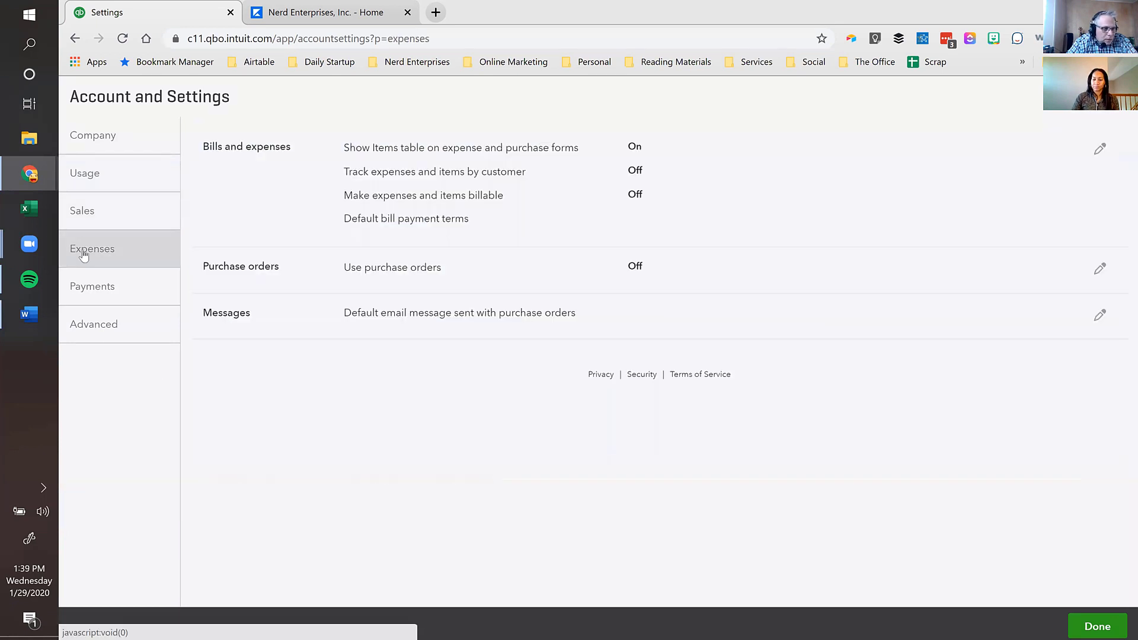
- In Bills and expenses, show the Items table, track expenses by customer, and make them billable
click(485, 152)
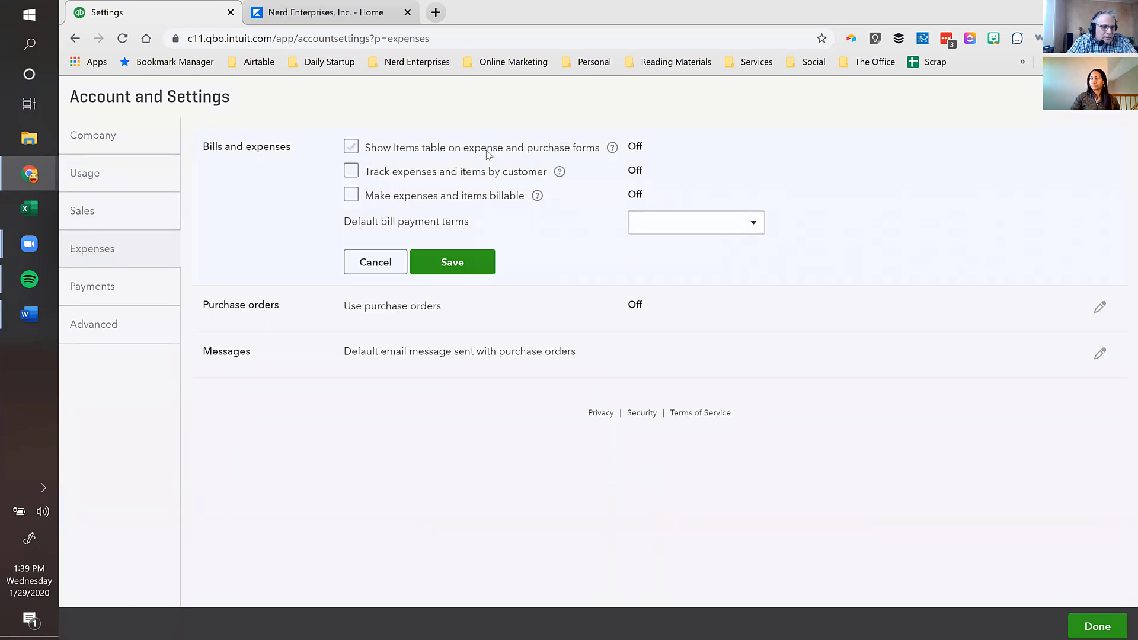
click(354, 148)
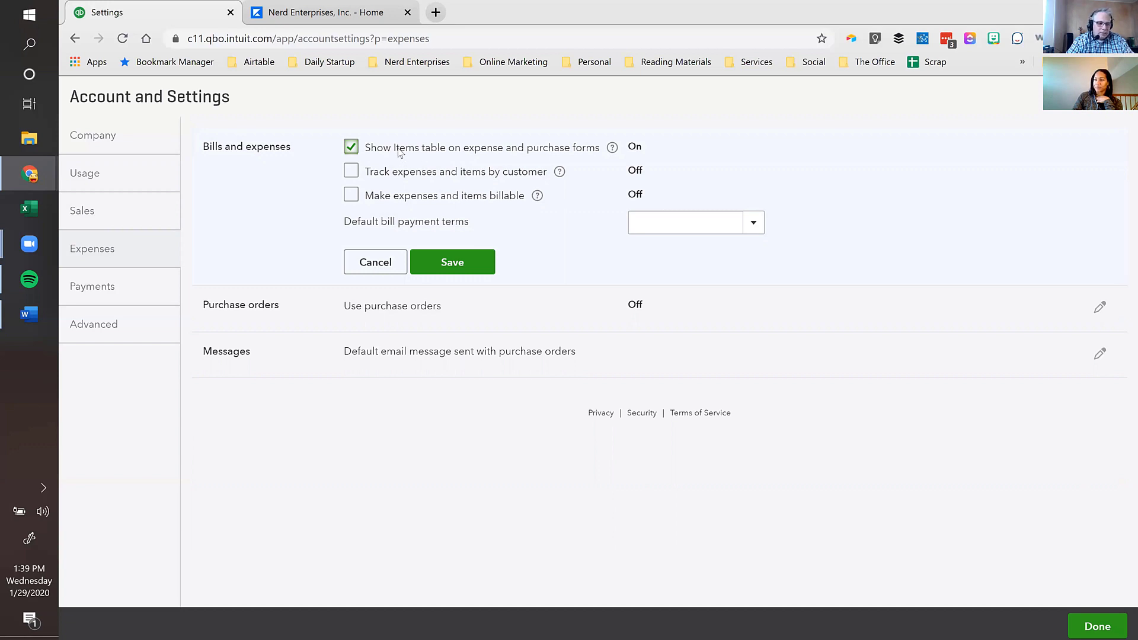
click(350, 174)
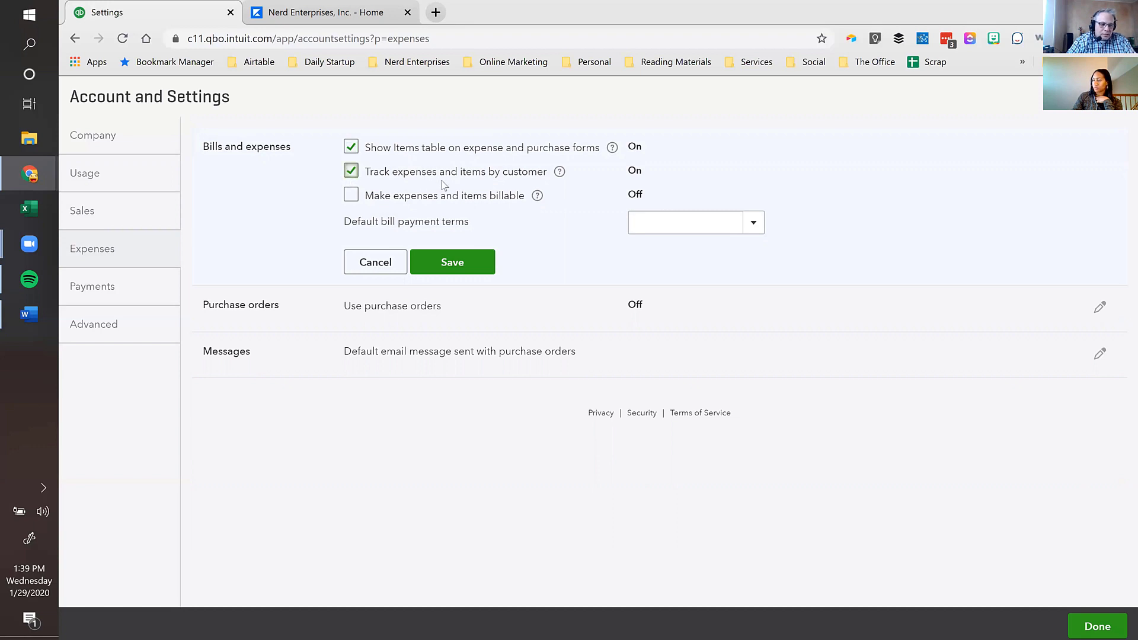
click(351, 196)
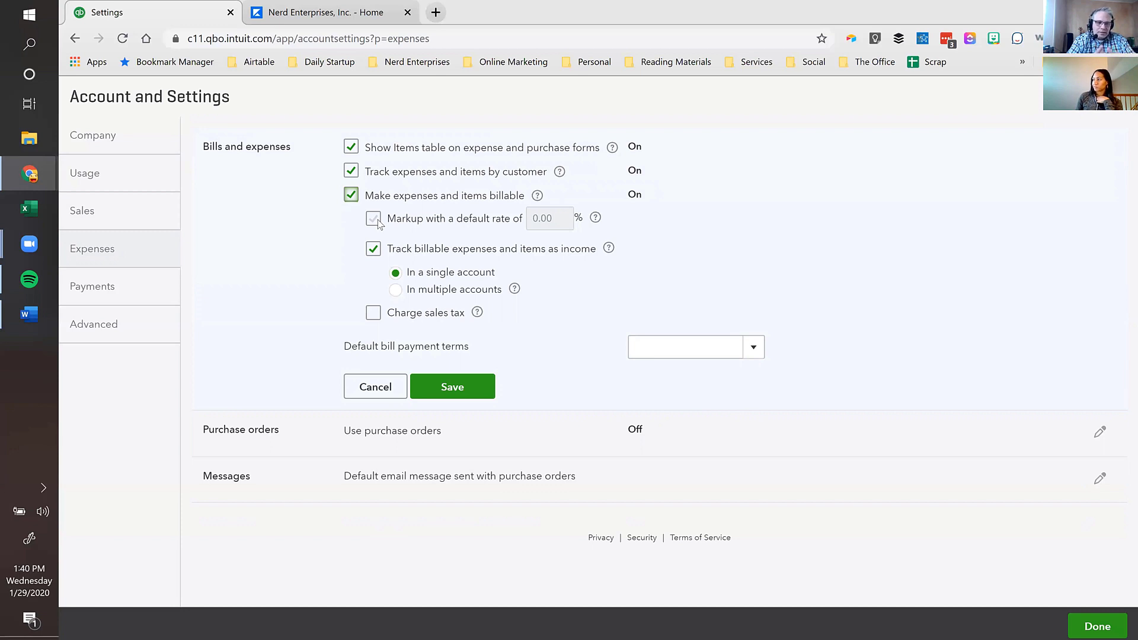
- Untick markup and billable-income tracking, cancel the Bills and expenses edit, and go to Payments
click(396, 290)
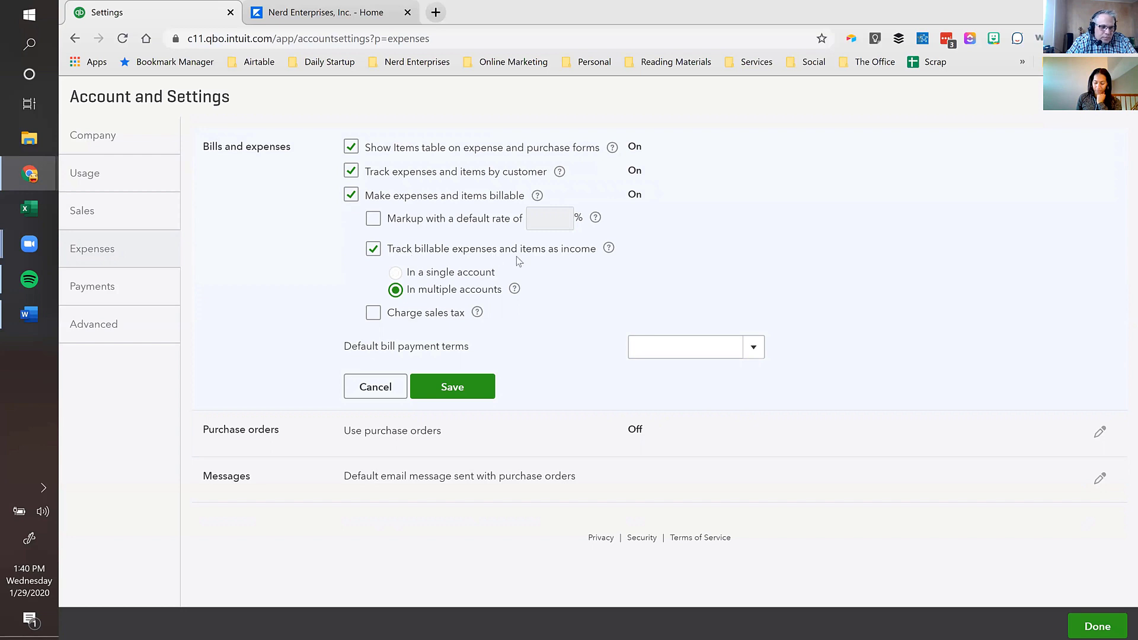
click(514, 290)
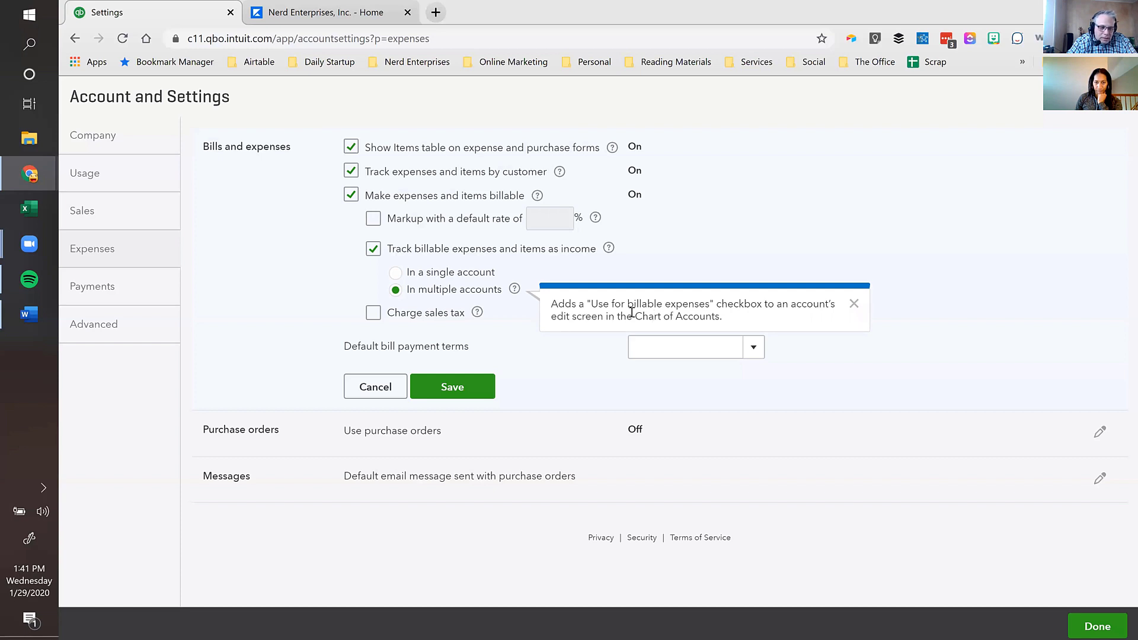
click(397, 275)
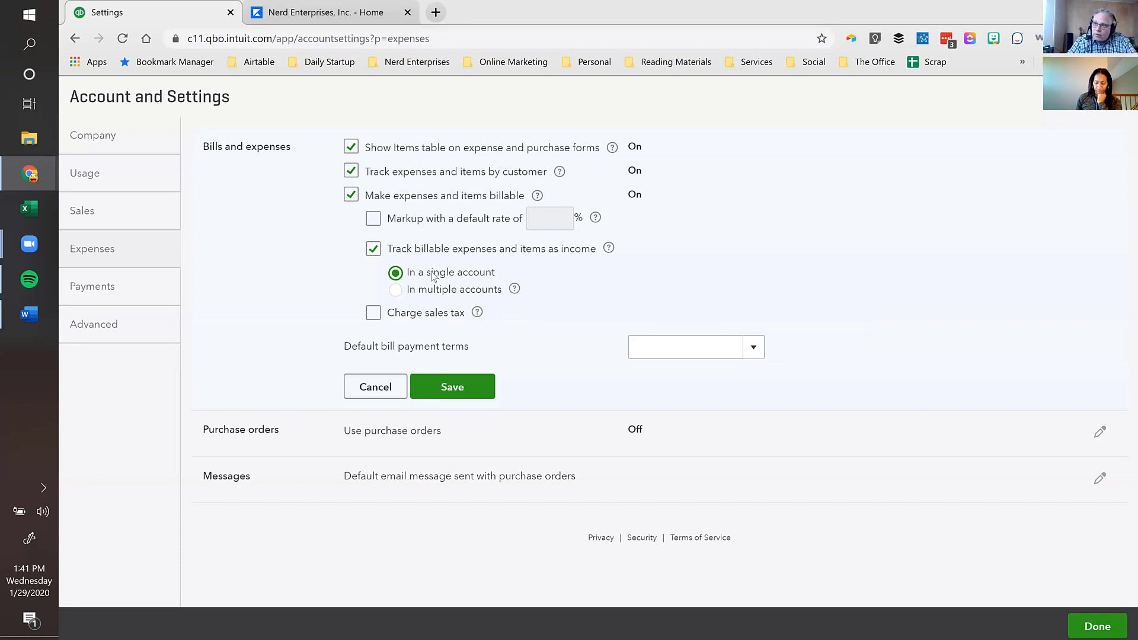
click(373, 249)
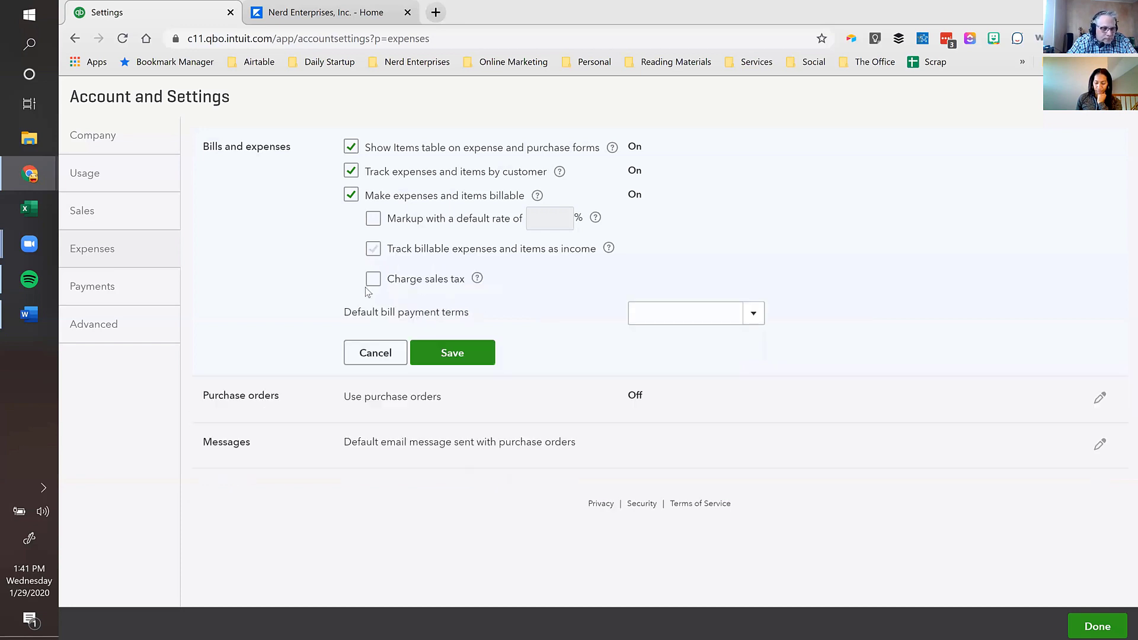
click(375, 351)
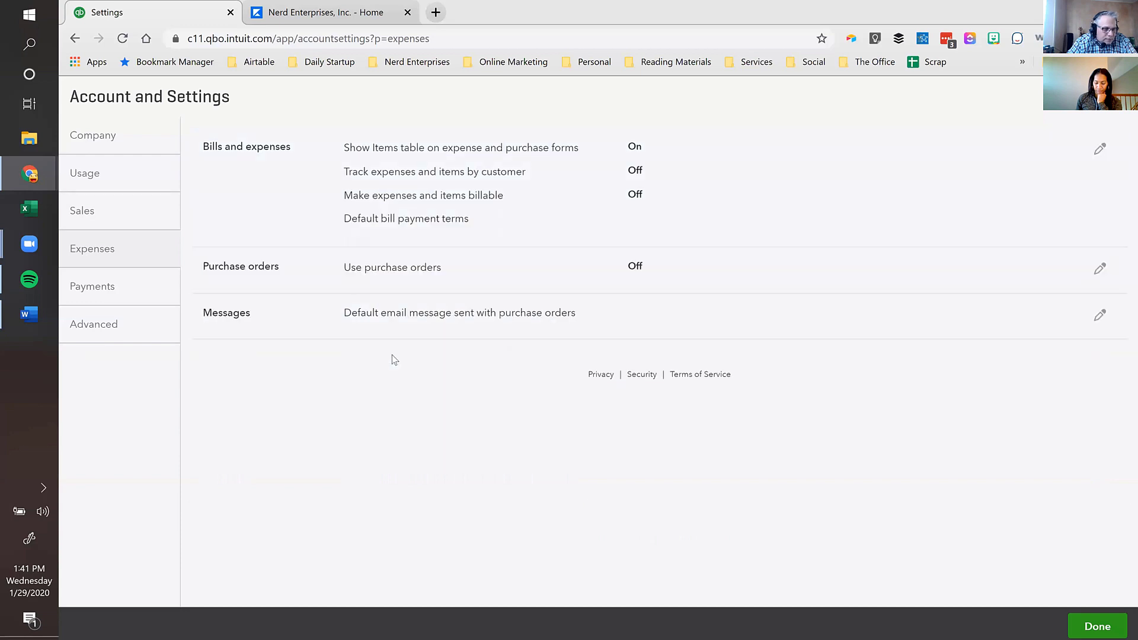
click(102, 289)
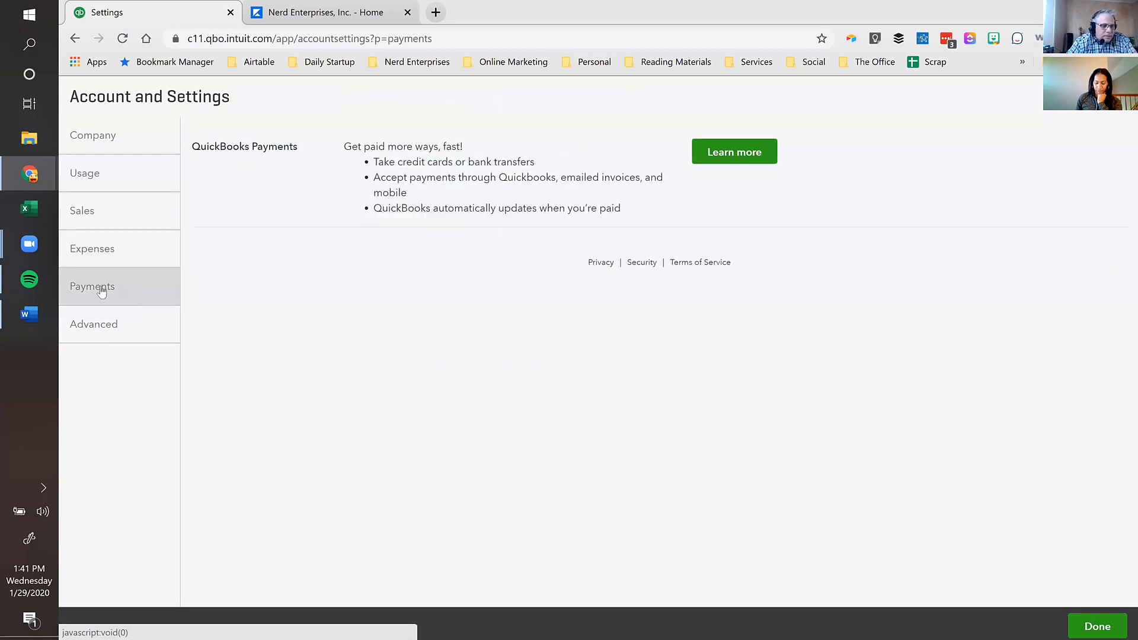
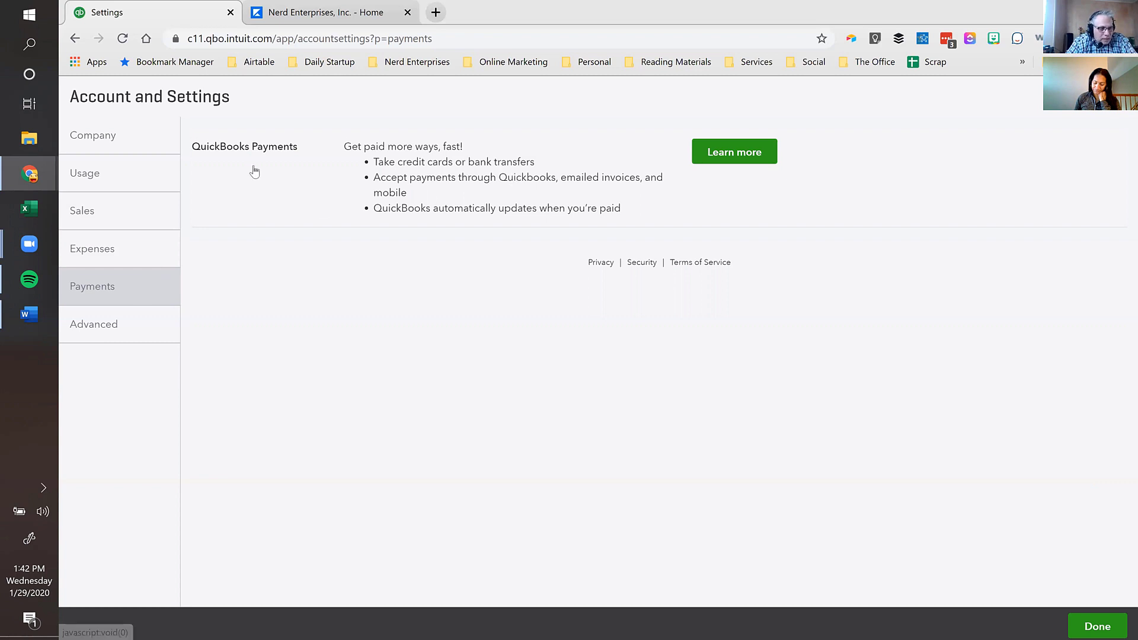
- Edit the Accounting section in Advanced settings (fiscal year January, Accrual method)
click(86, 326)
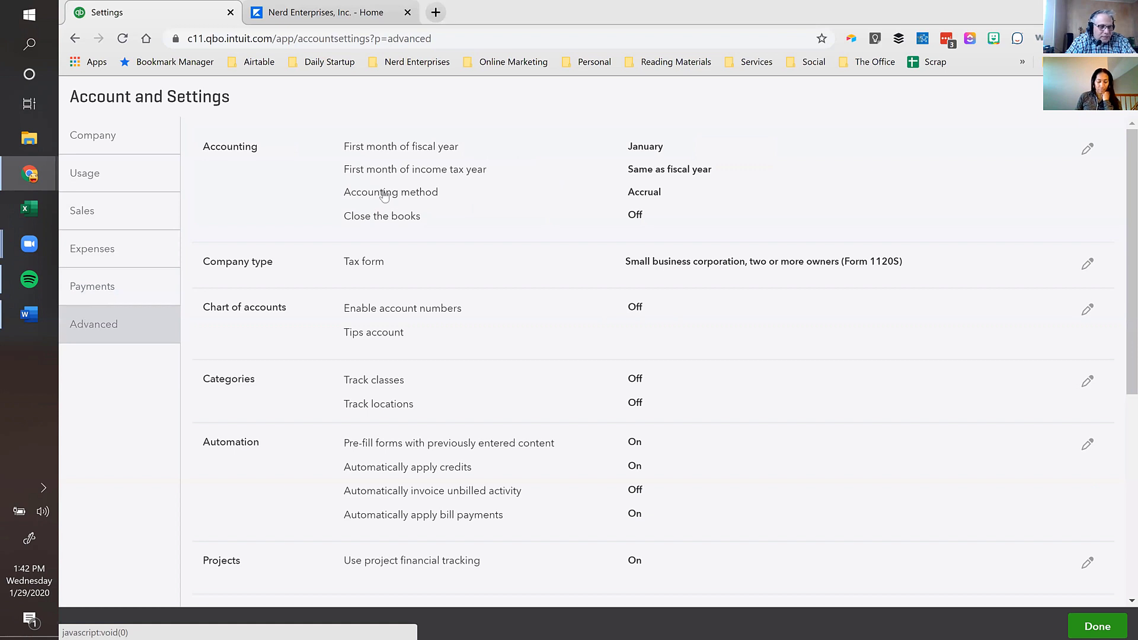
click(422, 155)
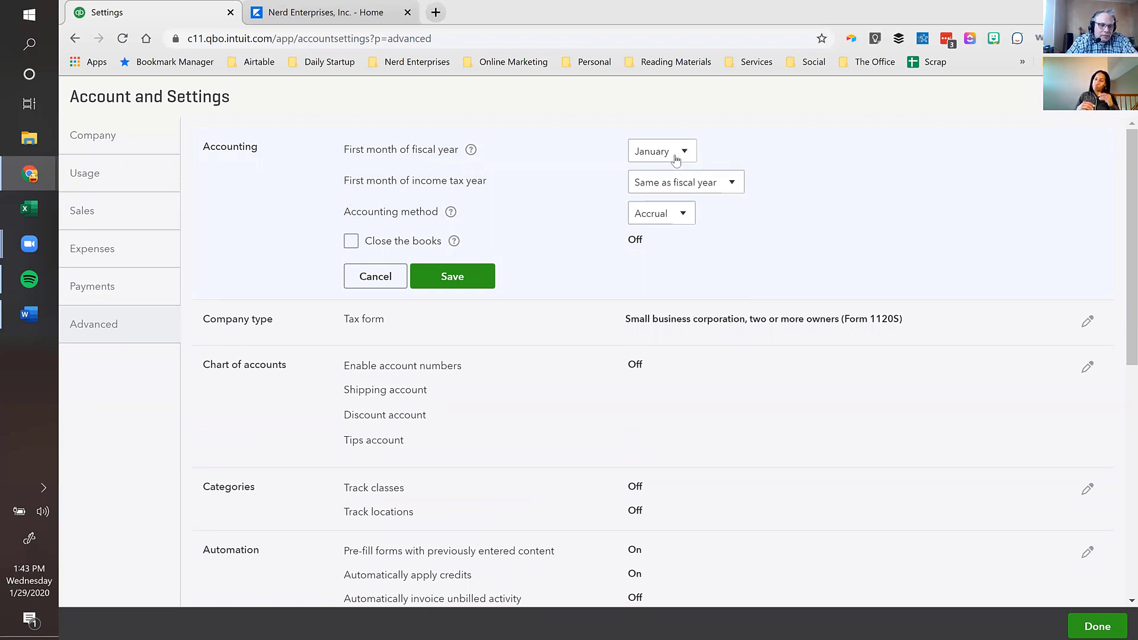
- Check the income tax year months, then switch the accounting method to Cash and back to Accrual
click(681, 186)
click(683, 186)
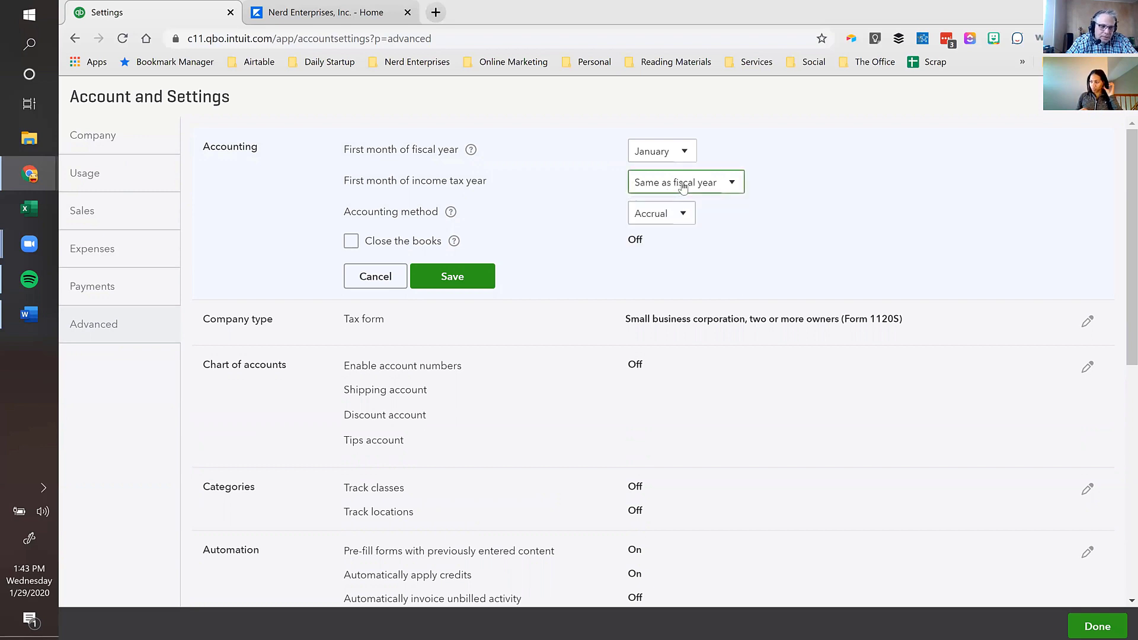
click(682, 187)
click(683, 187)
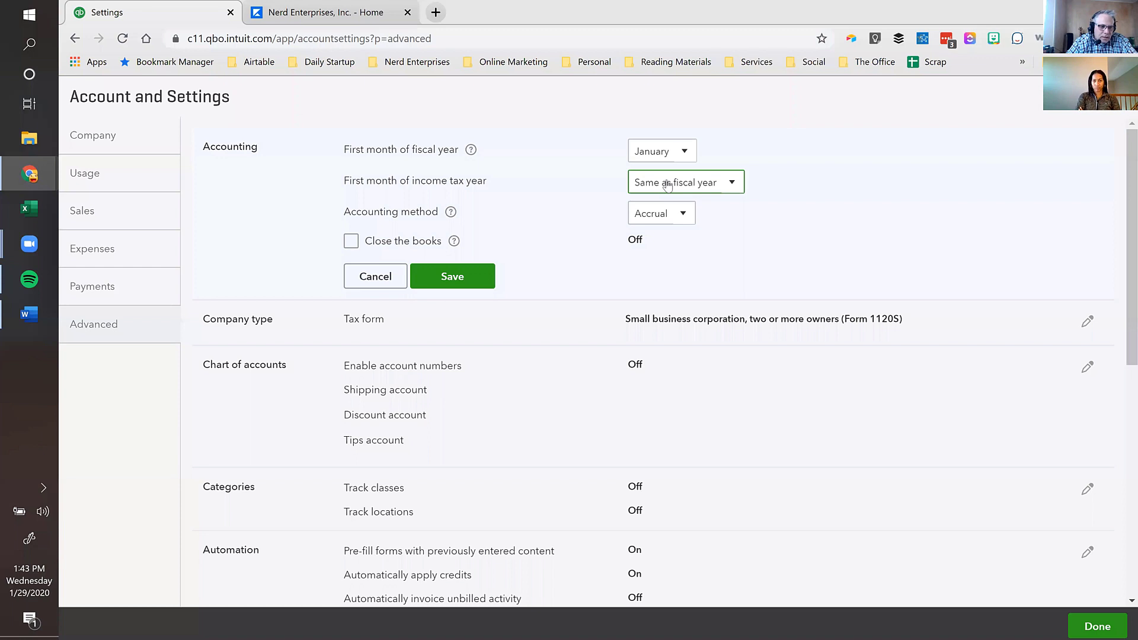
click(684, 216)
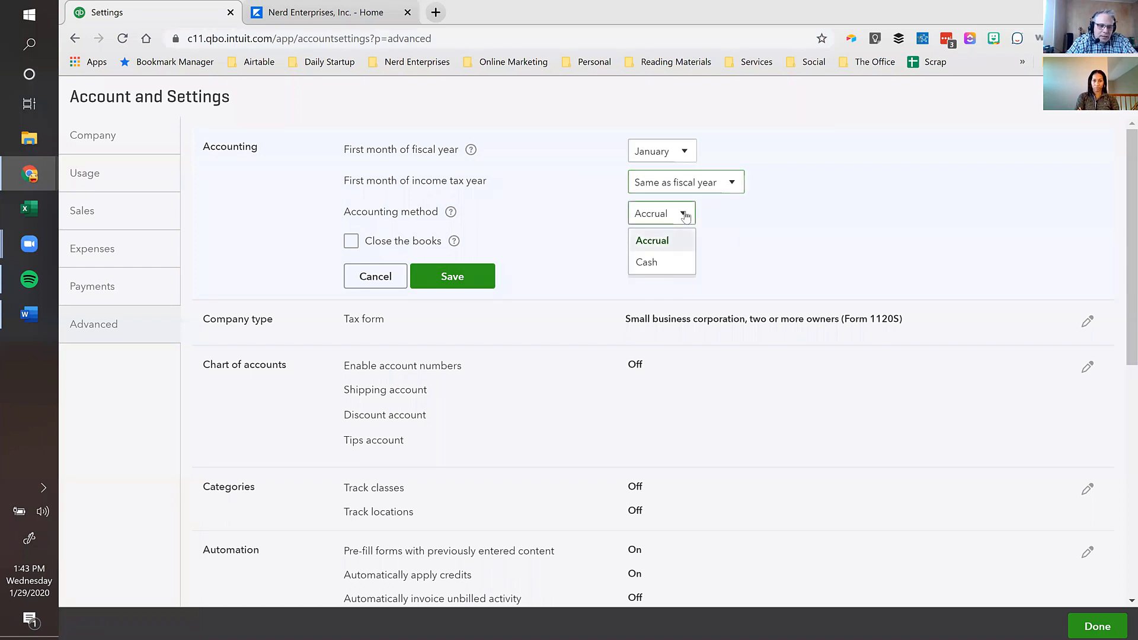
click(657, 263)
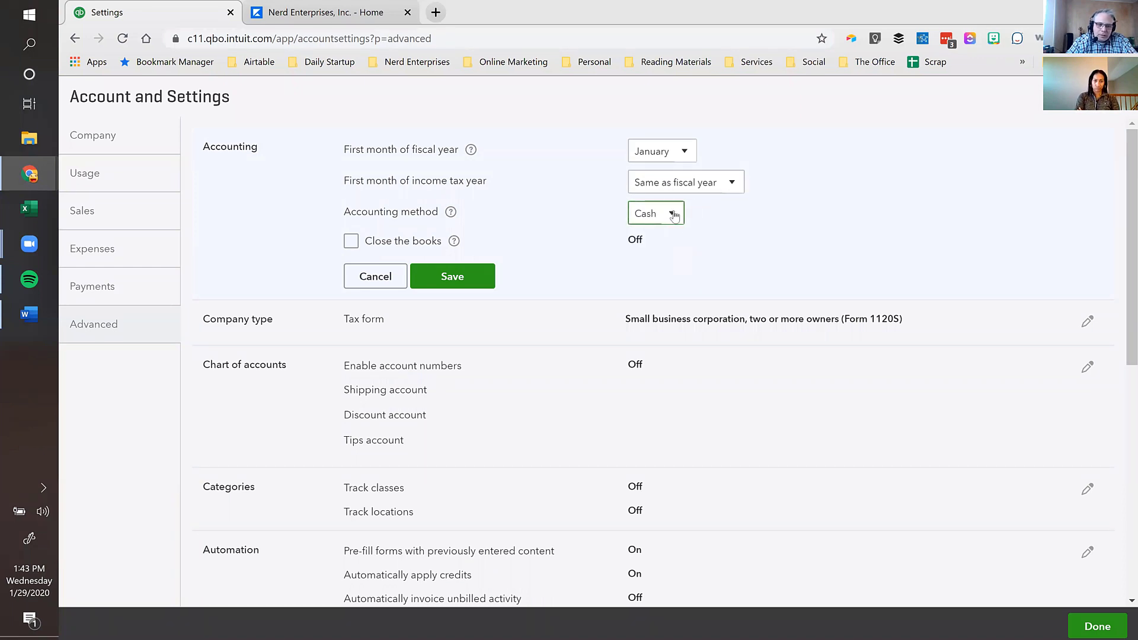
click(674, 216)
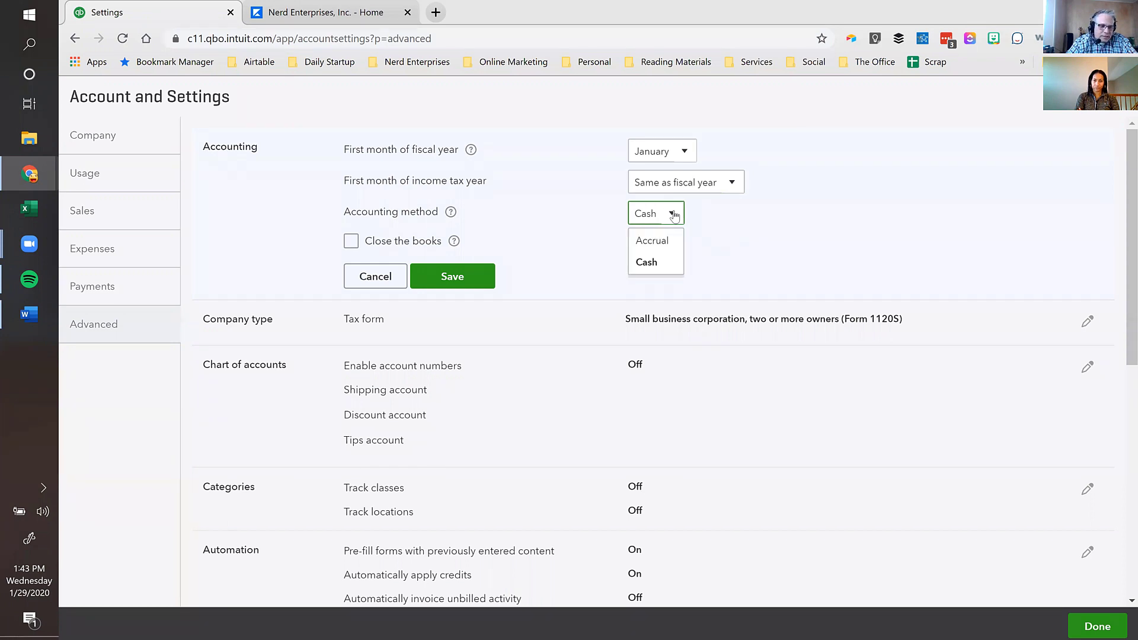
click(649, 238)
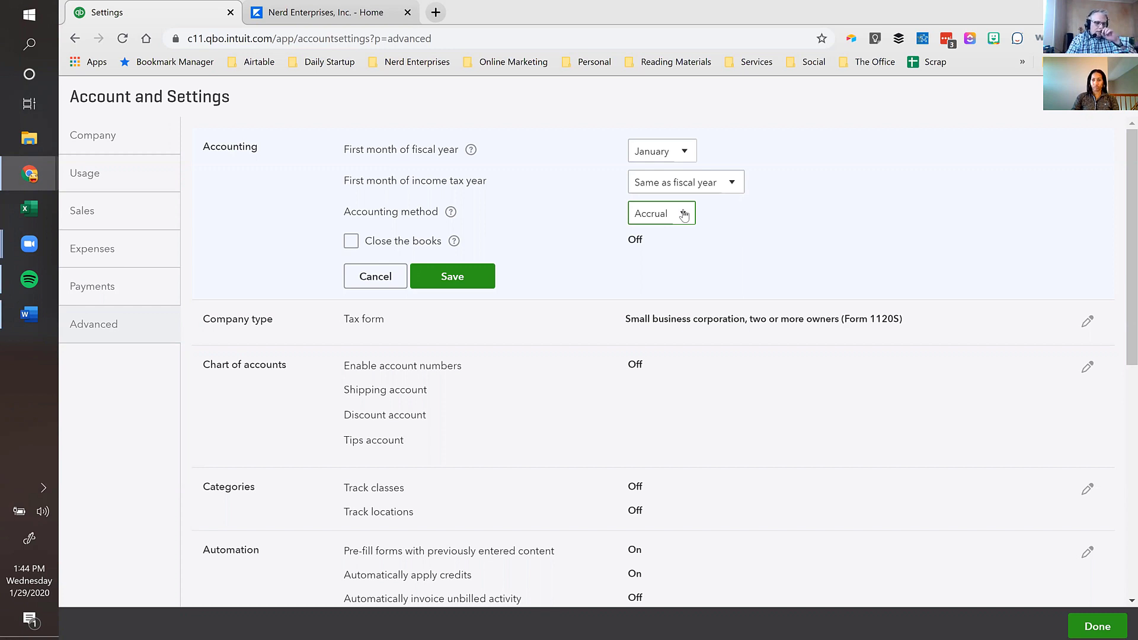
- Confirm Accrual as the accounting method and turn on Close the books
click(684, 215)
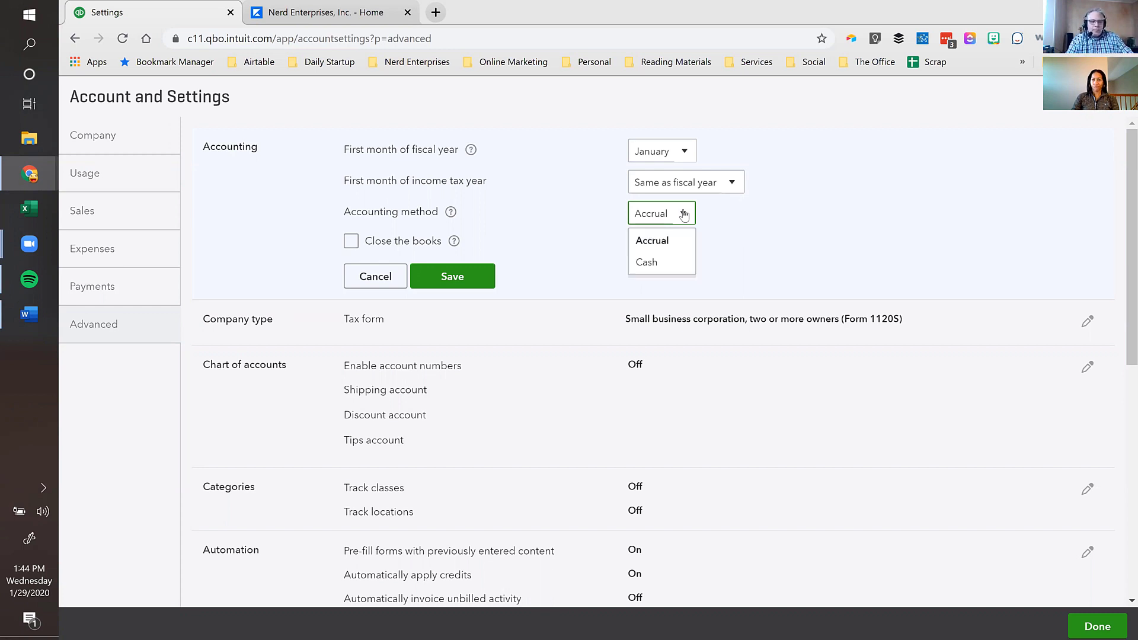
click(684, 215)
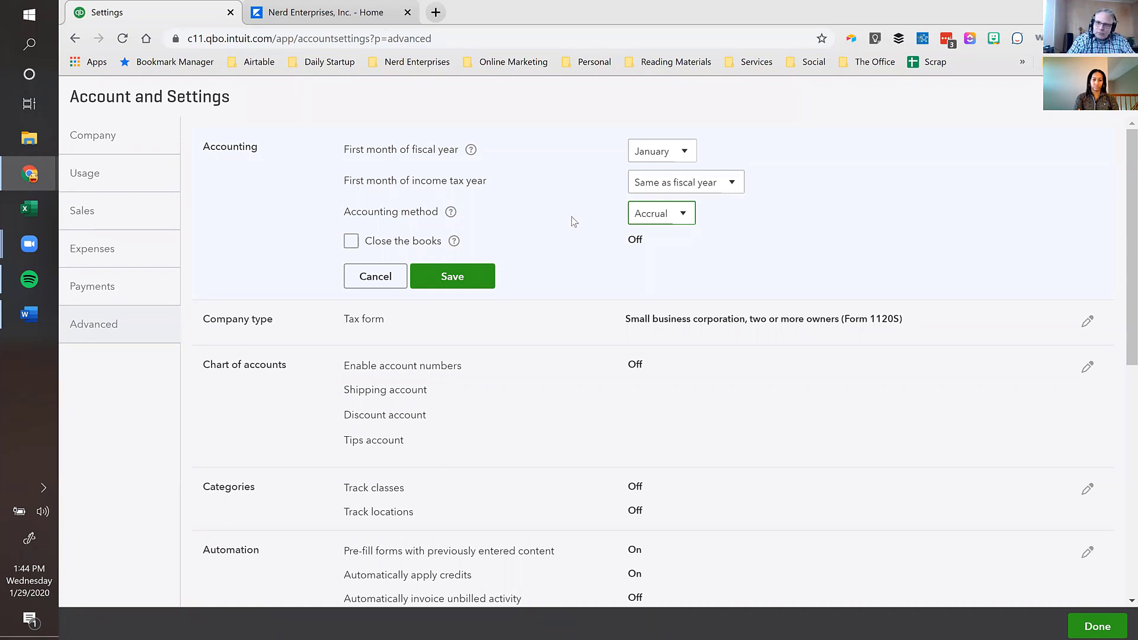
click(680, 215)
click(662, 247)
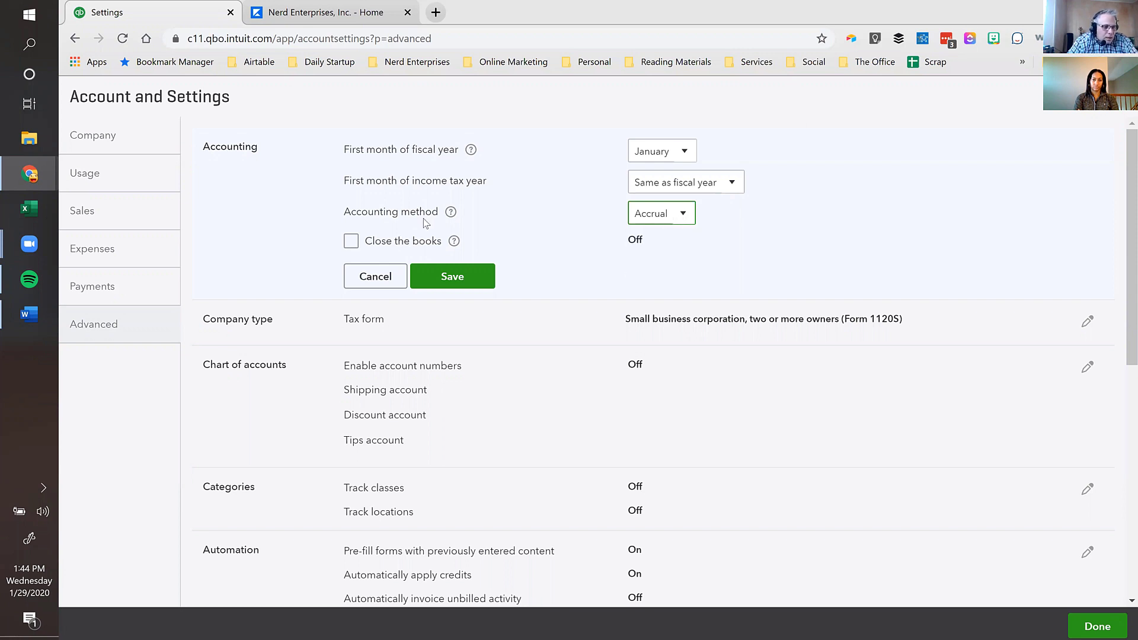
click(352, 241)
click(391, 287)
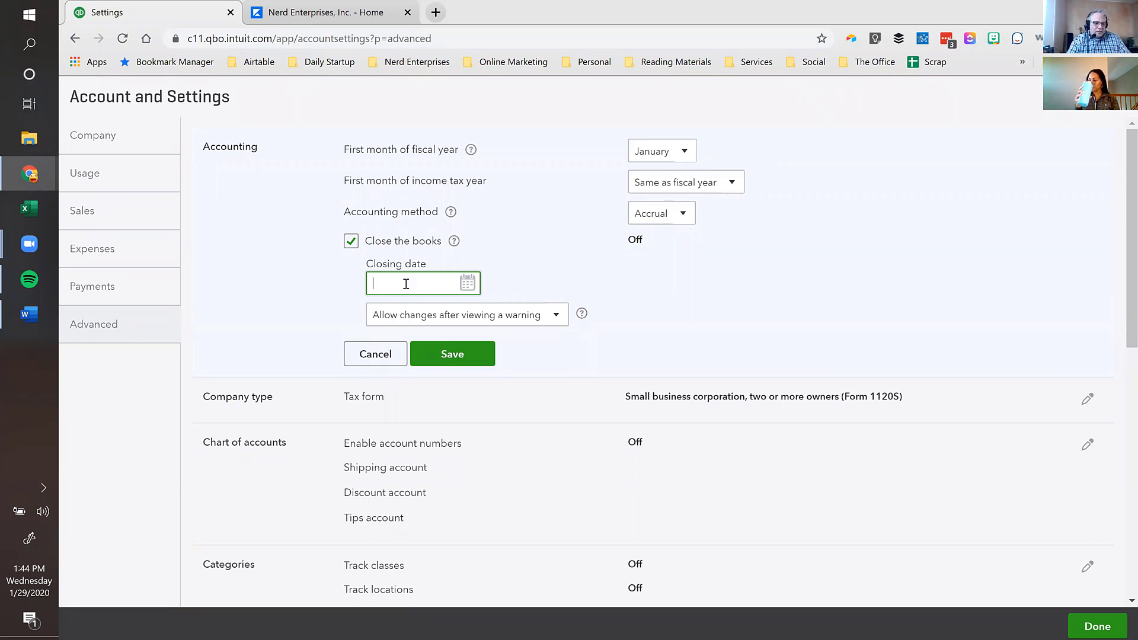
- Review the options for changes after closing, then turn Close the books back off
click(550, 319)
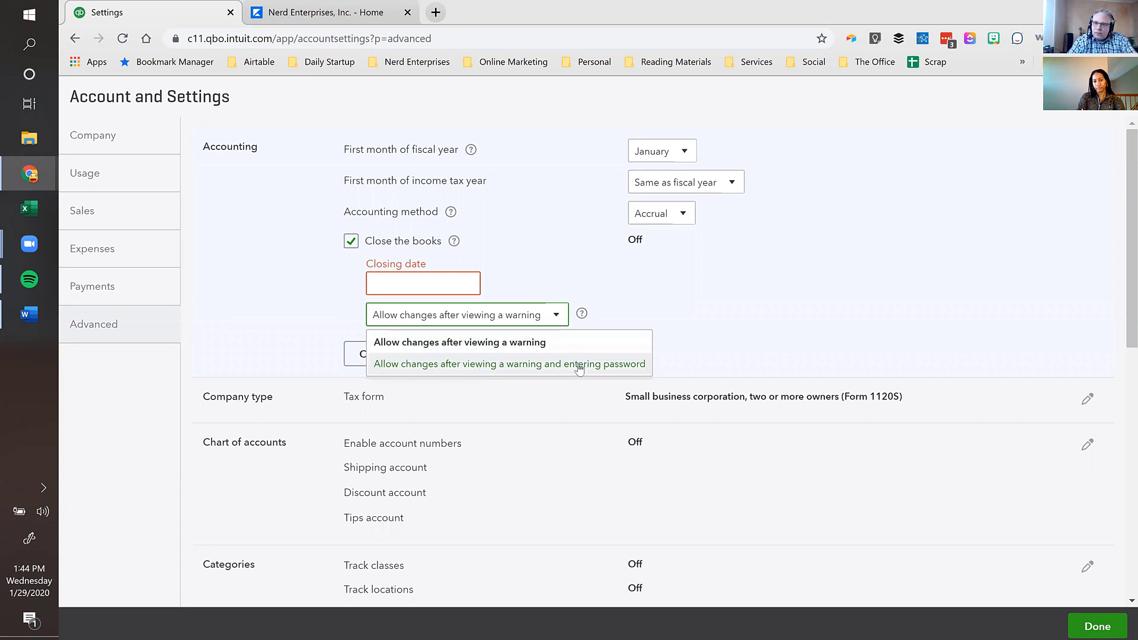
click(351, 242)
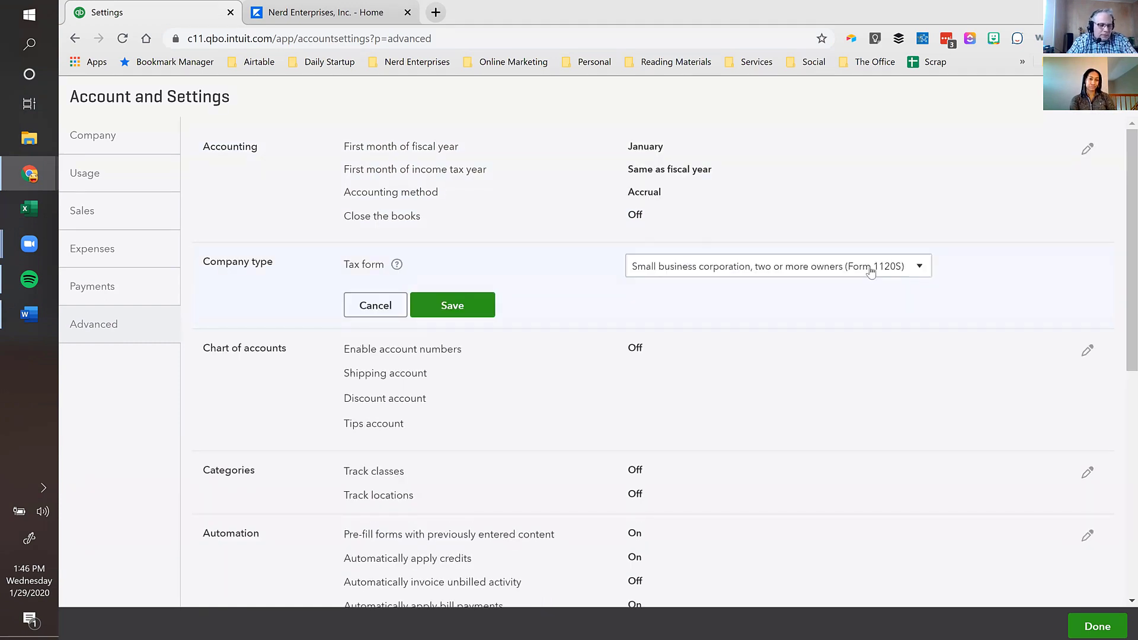
- Close the Company type editor leaving Form 1120S, and start editing Chart of accounts
click(388, 309)
click(434, 333)
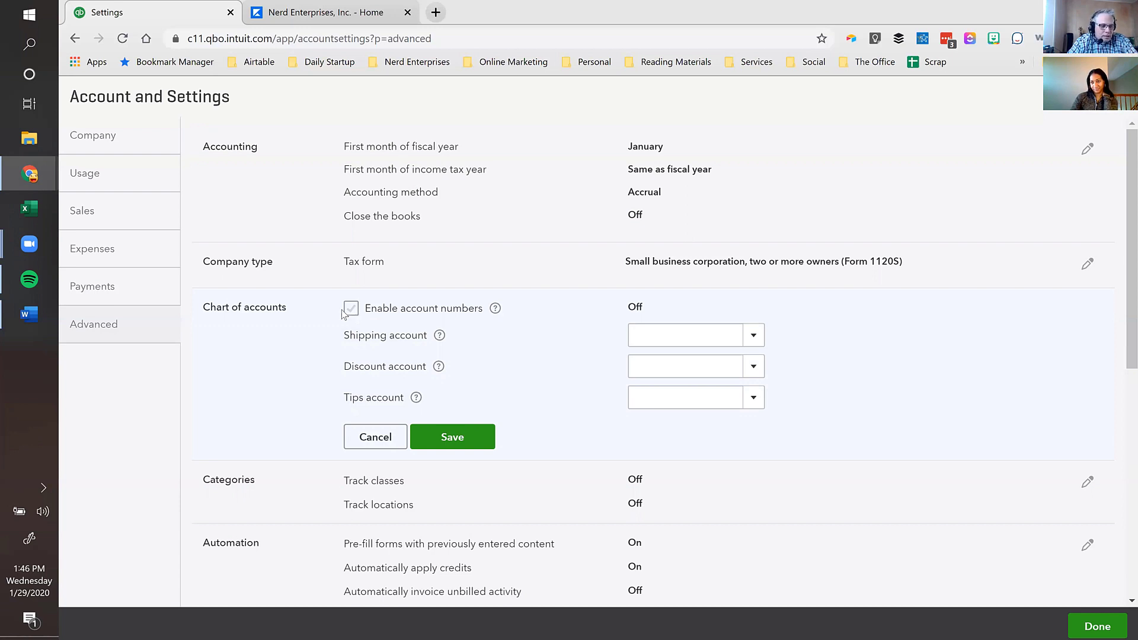
- Toggle account numbers on and off, leaving Enable account numbers switched off
click(355, 312)
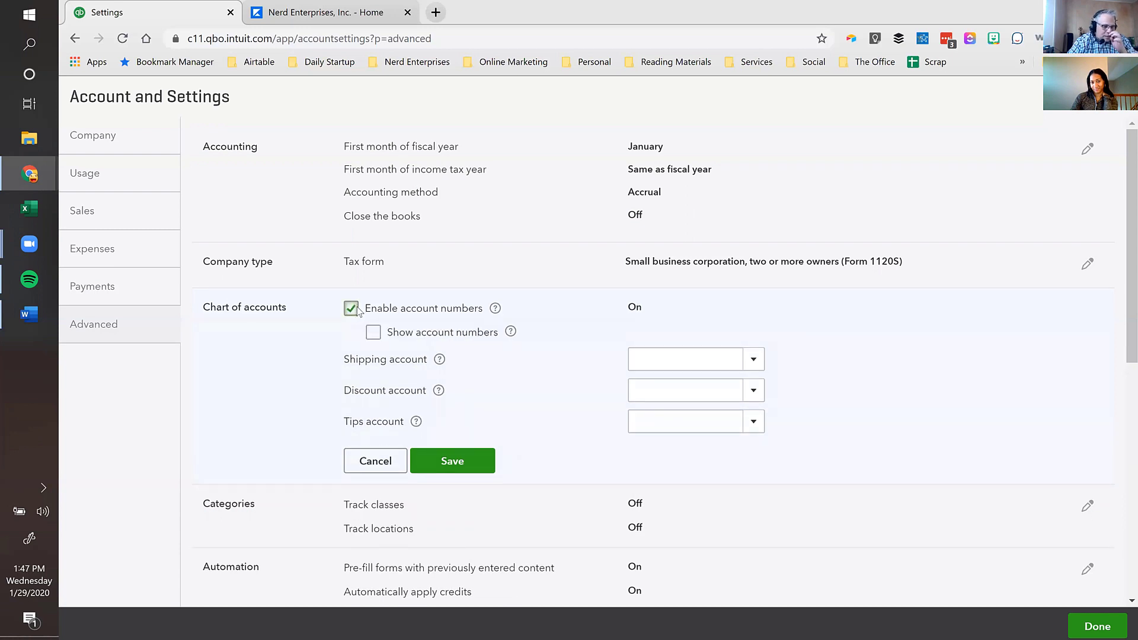
click(351, 308)
click(351, 309)
click(373, 333)
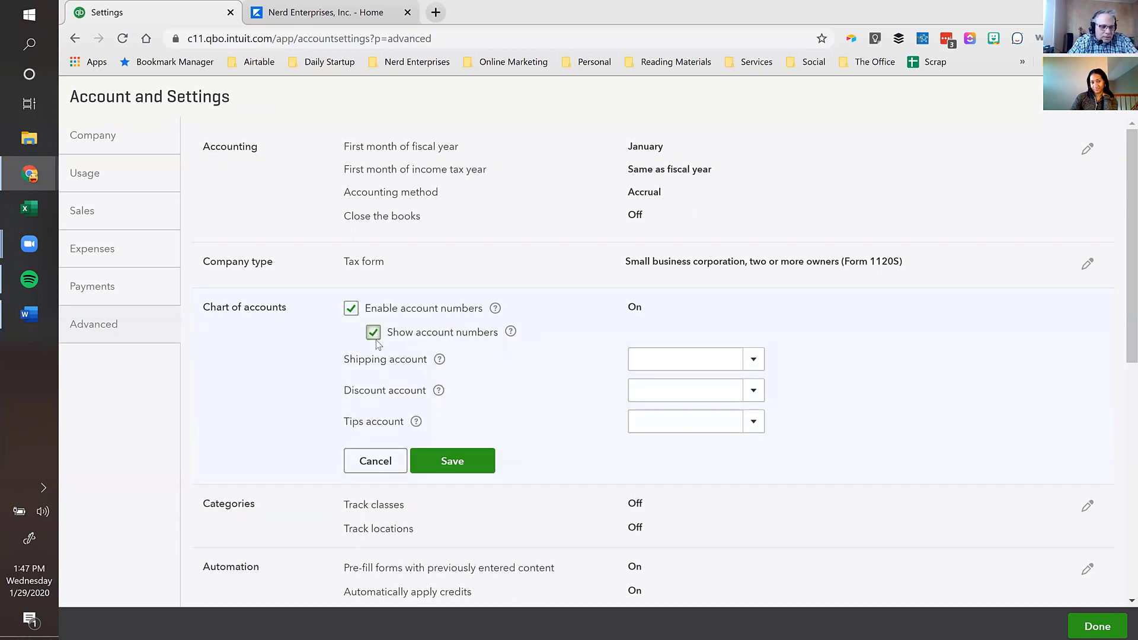
click(351, 309)
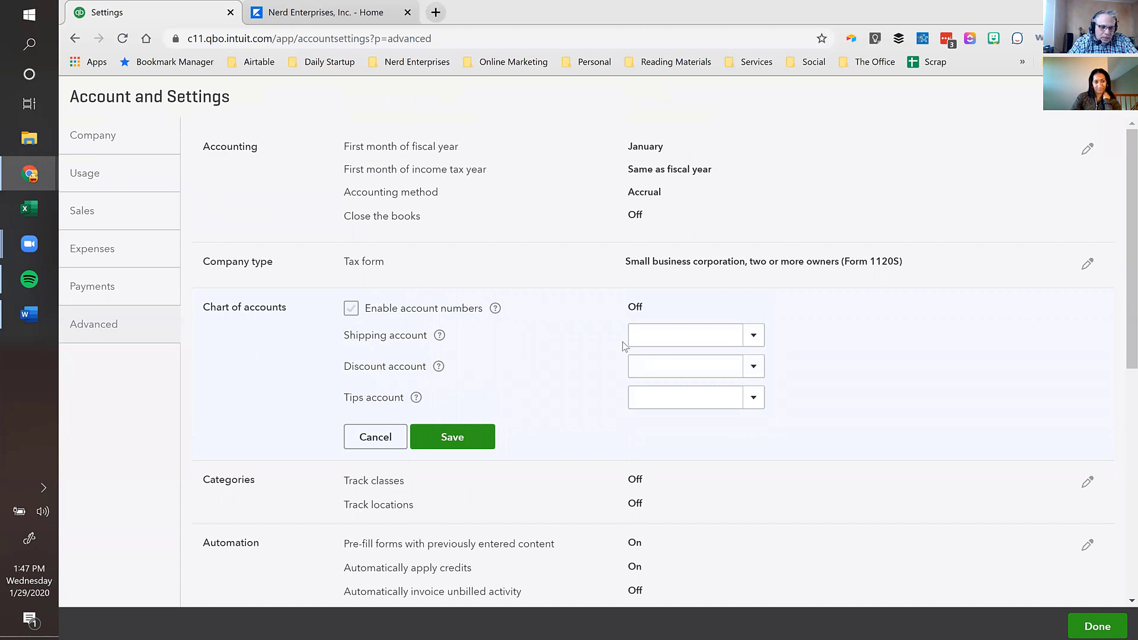
- Review the shipping account list and the shipping and discount help tips, then cancel
click(760, 337)
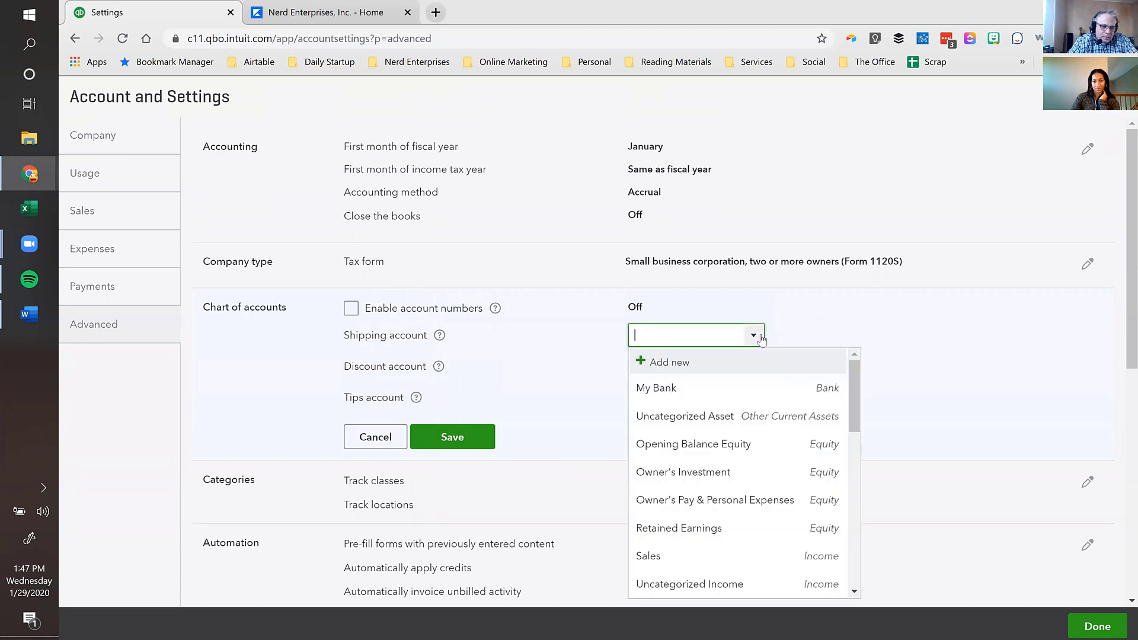
click(759, 336)
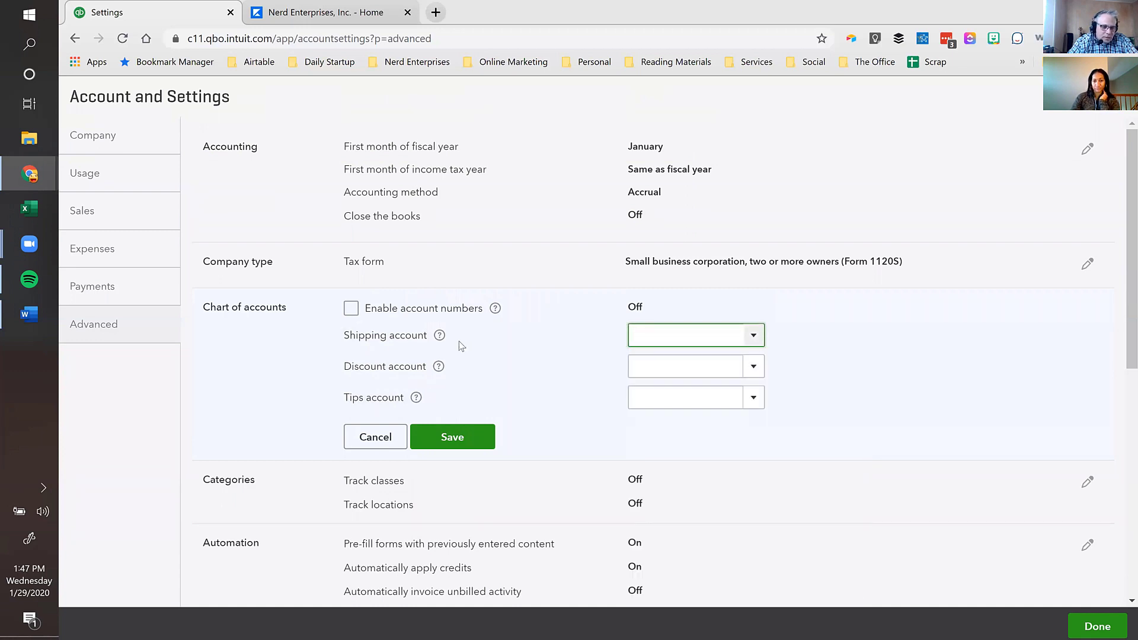
click(439, 336)
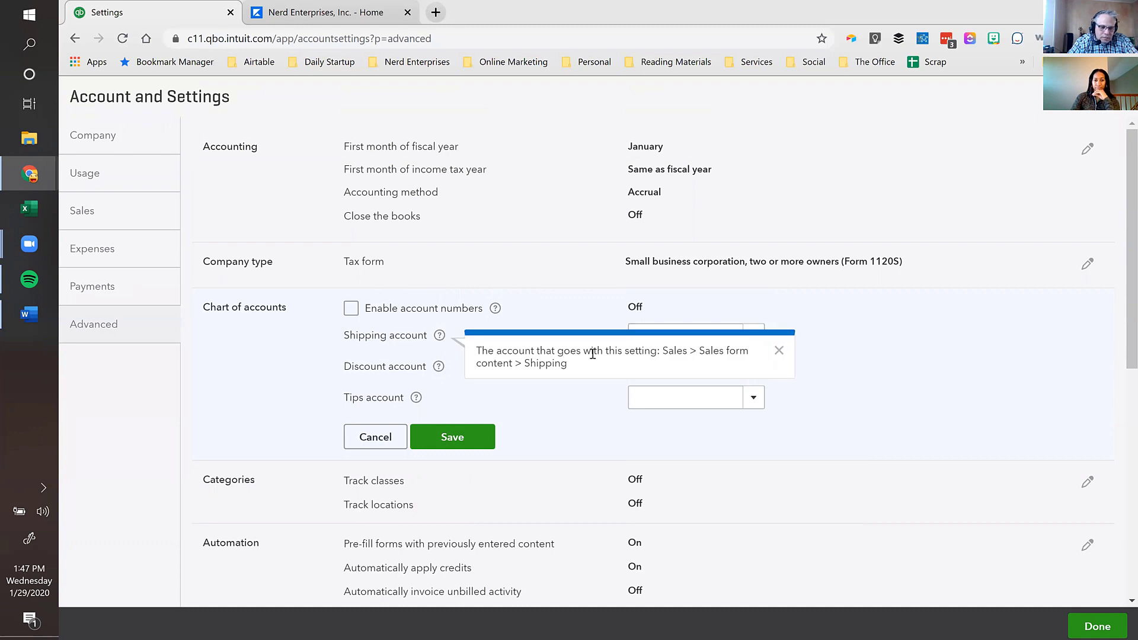
click(780, 348)
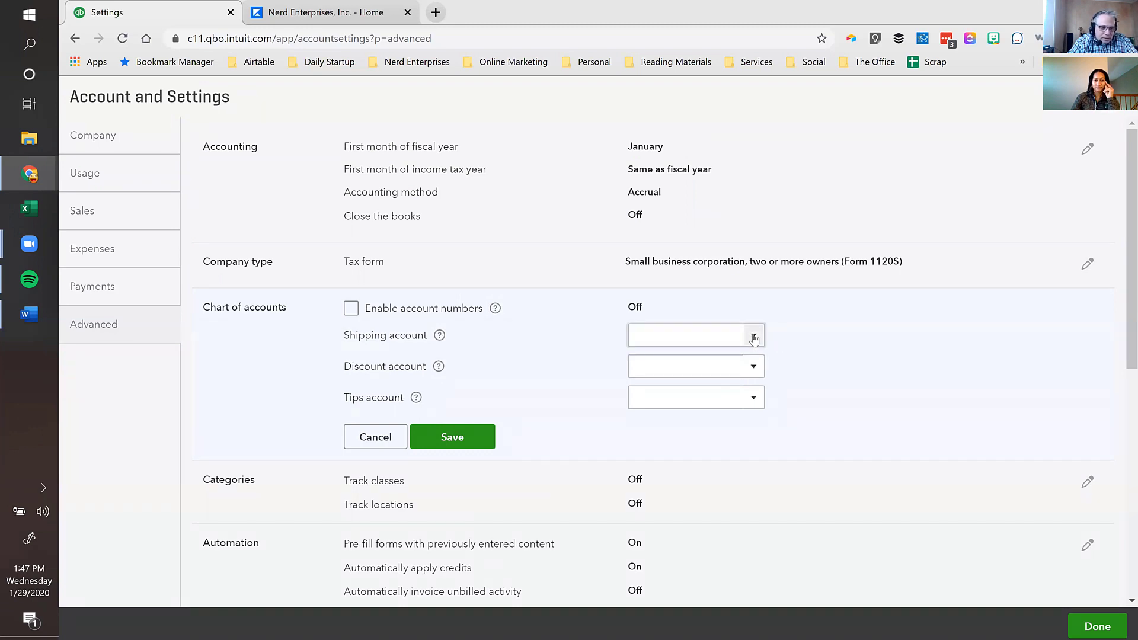
click(439, 369)
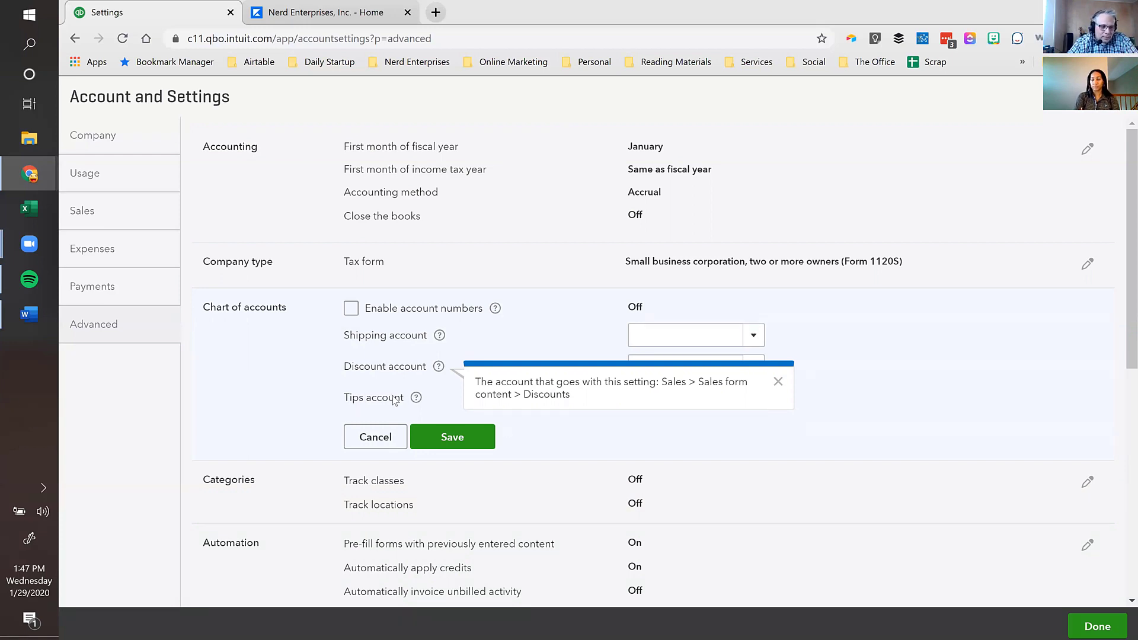
click(897, 382)
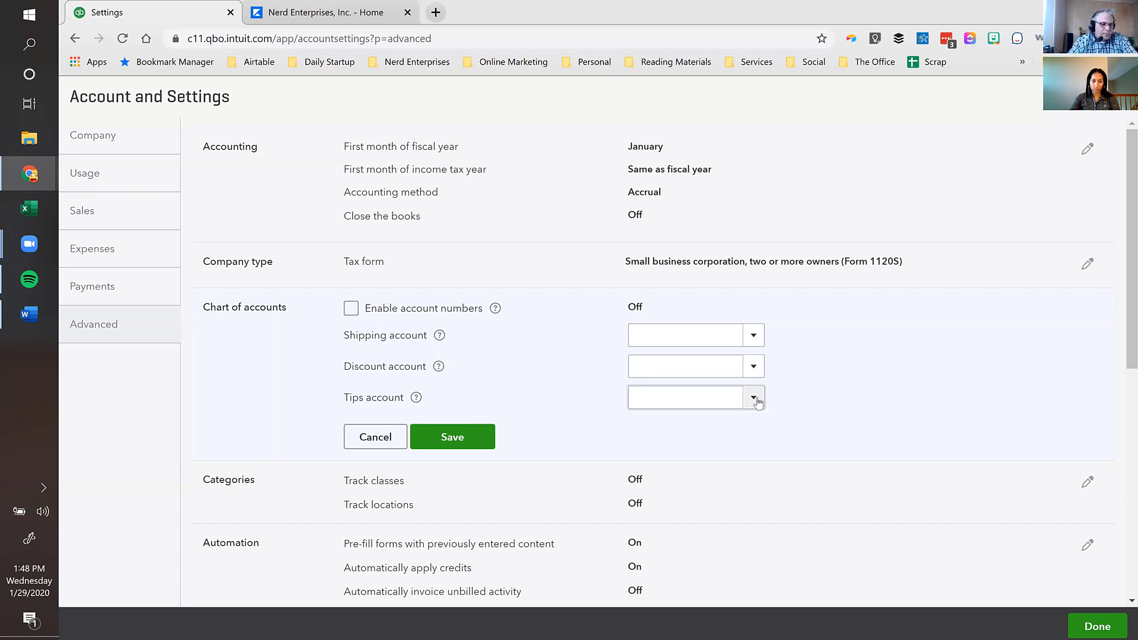
click(380, 435)
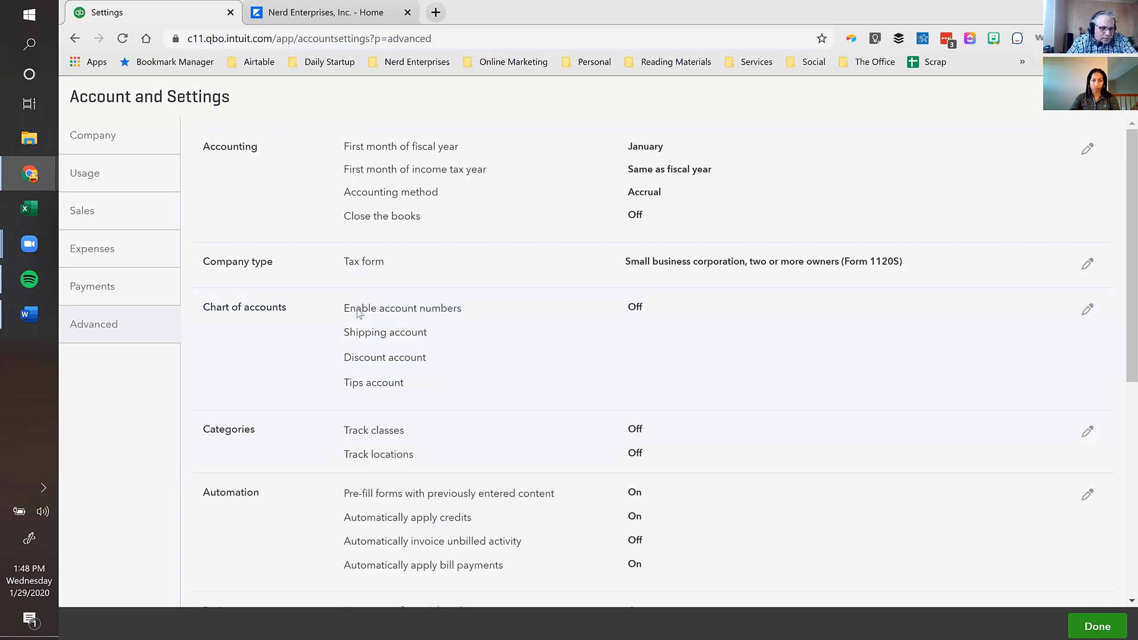
- Turn on class tracking with missing-class warnings, and turn on location tracking
scroll(415, 332, down, 3)
click(457, 283)
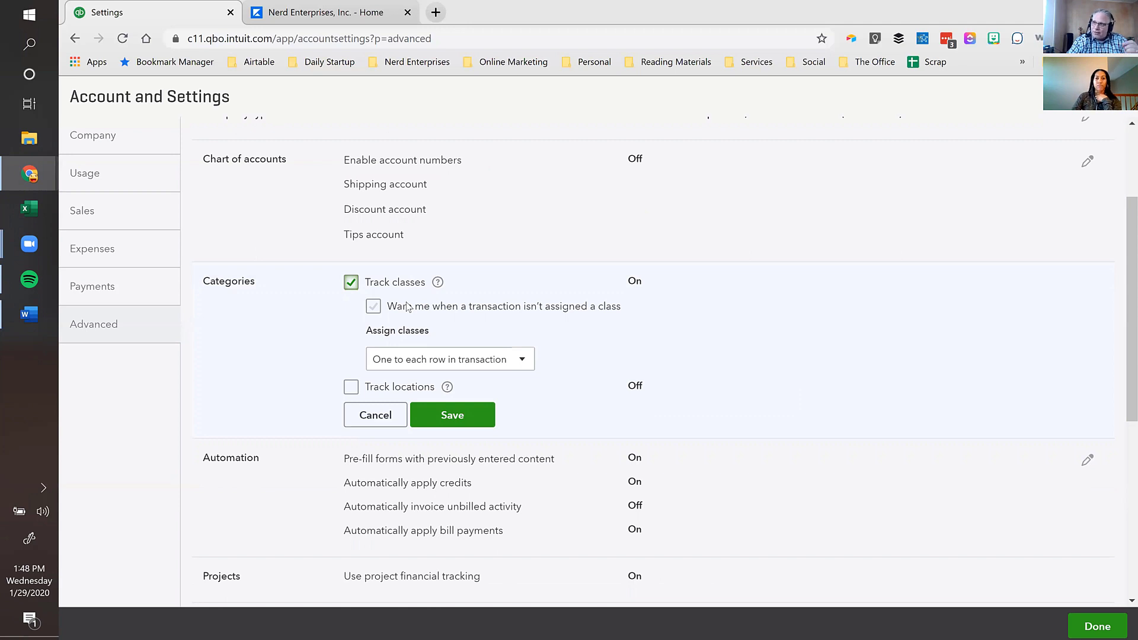
click(352, 285)
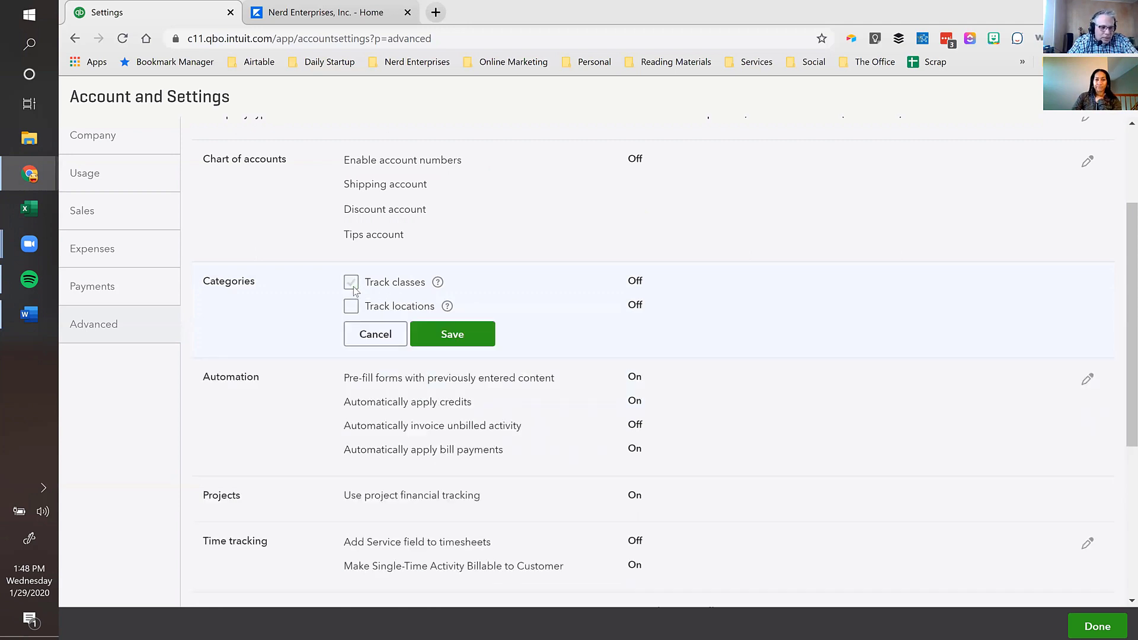
click(352, 285)
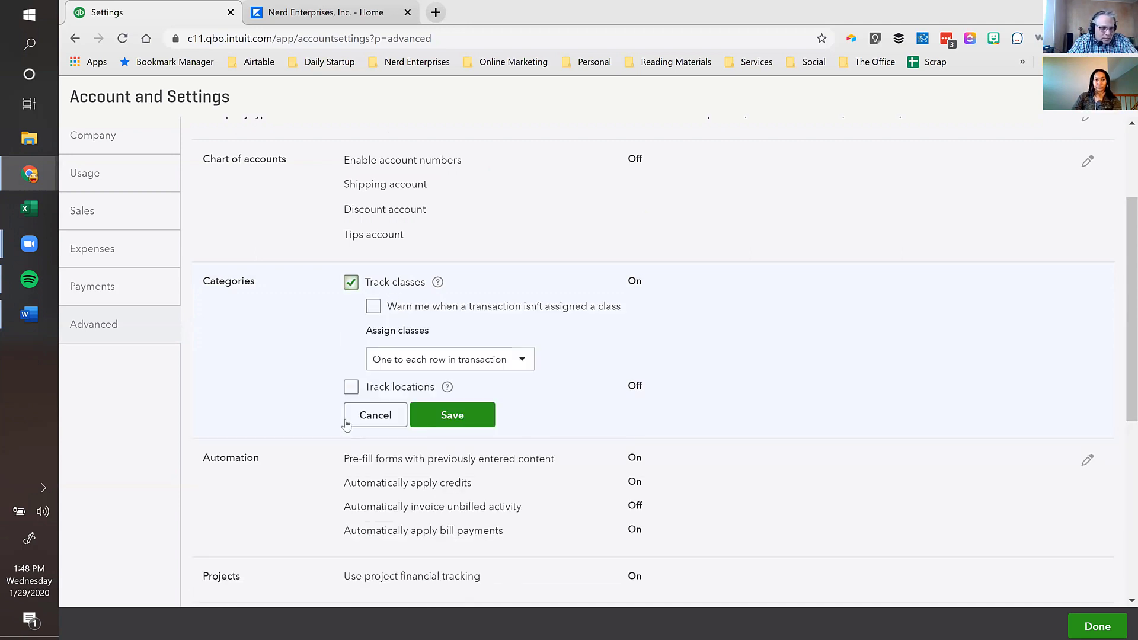
click(383, 390)
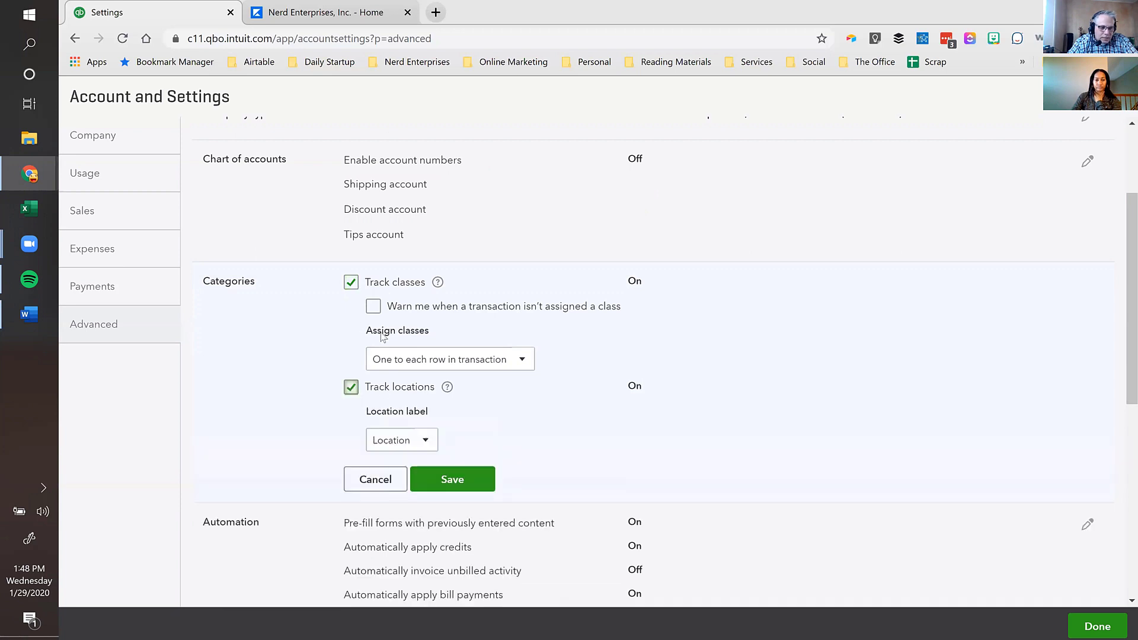
click(373, 307)
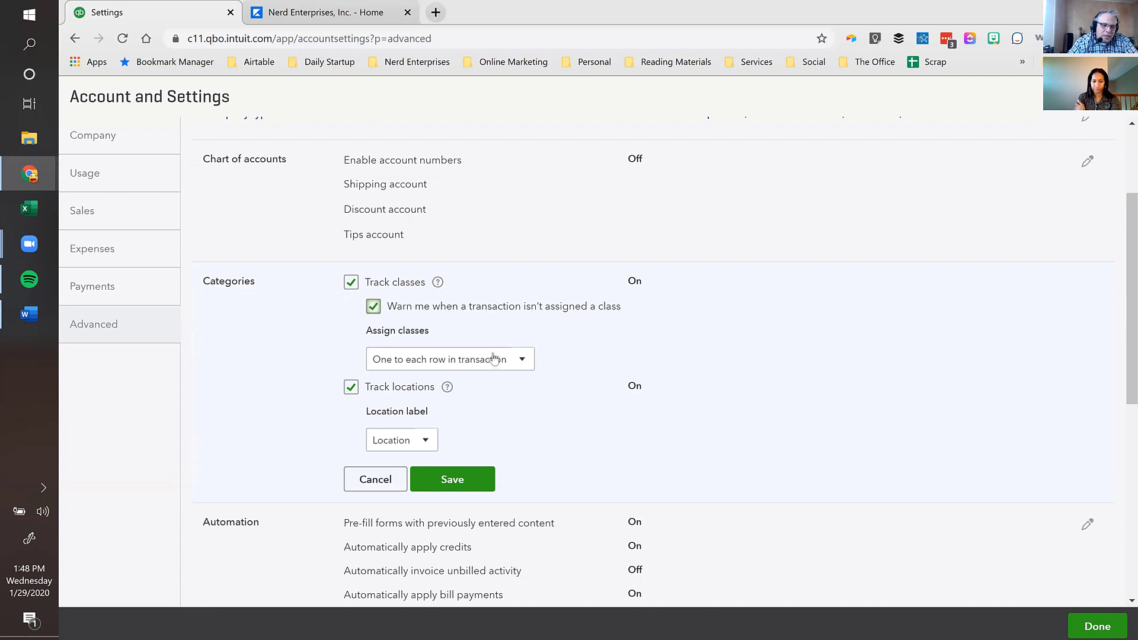
- Try assigning one class per transaction, then return to one class per row with label Location
click(523, 361)
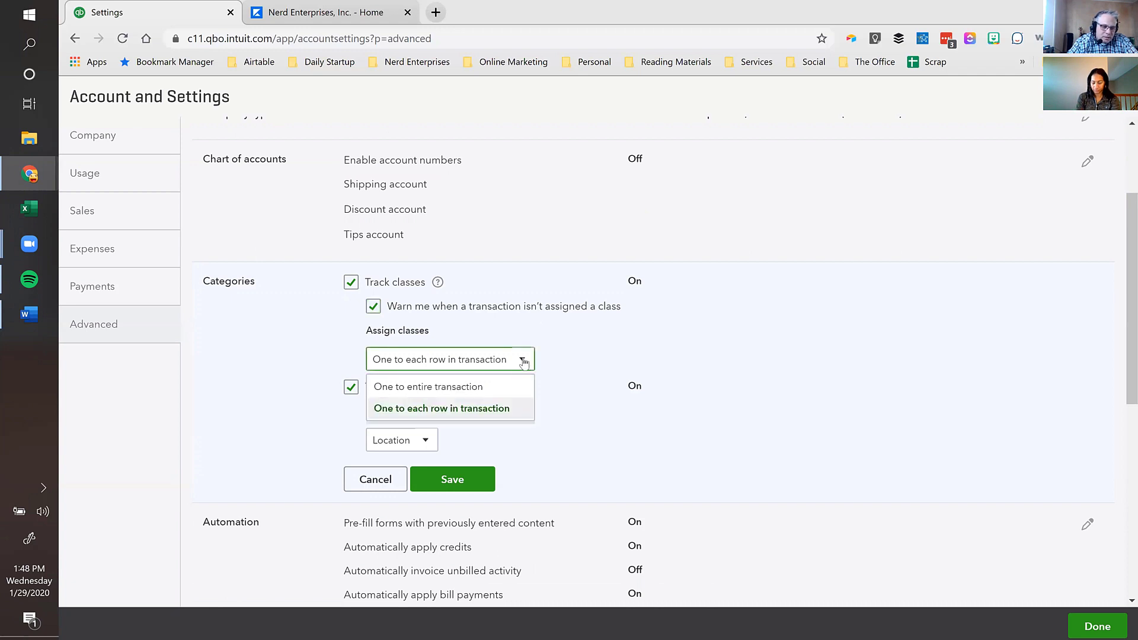
click(455, 415)
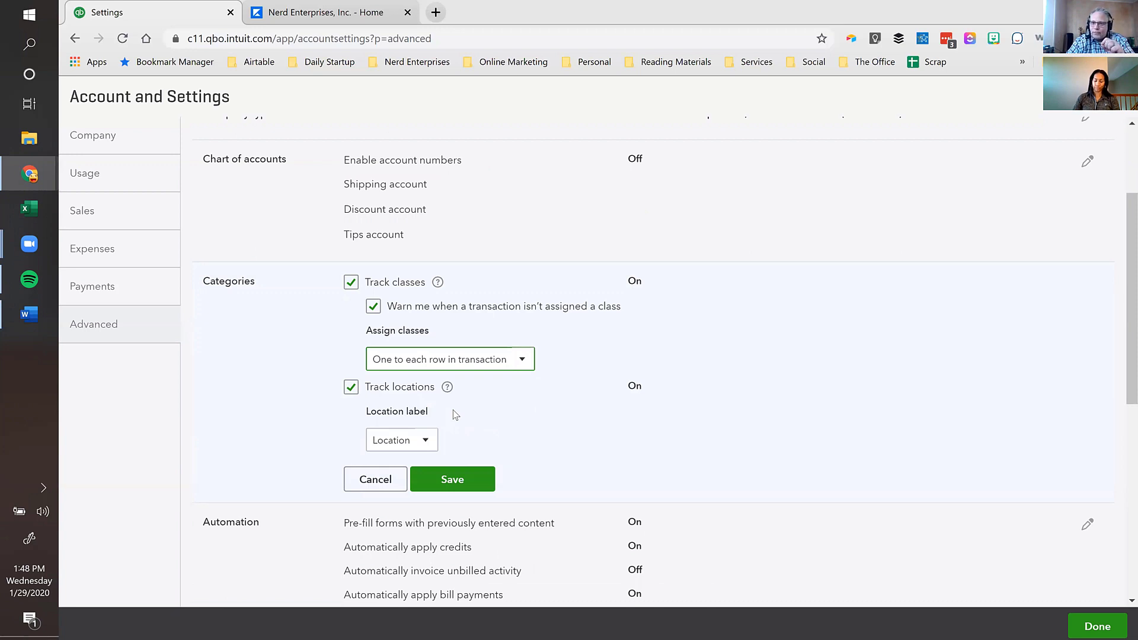
click(461, 365)
click(438, 385)
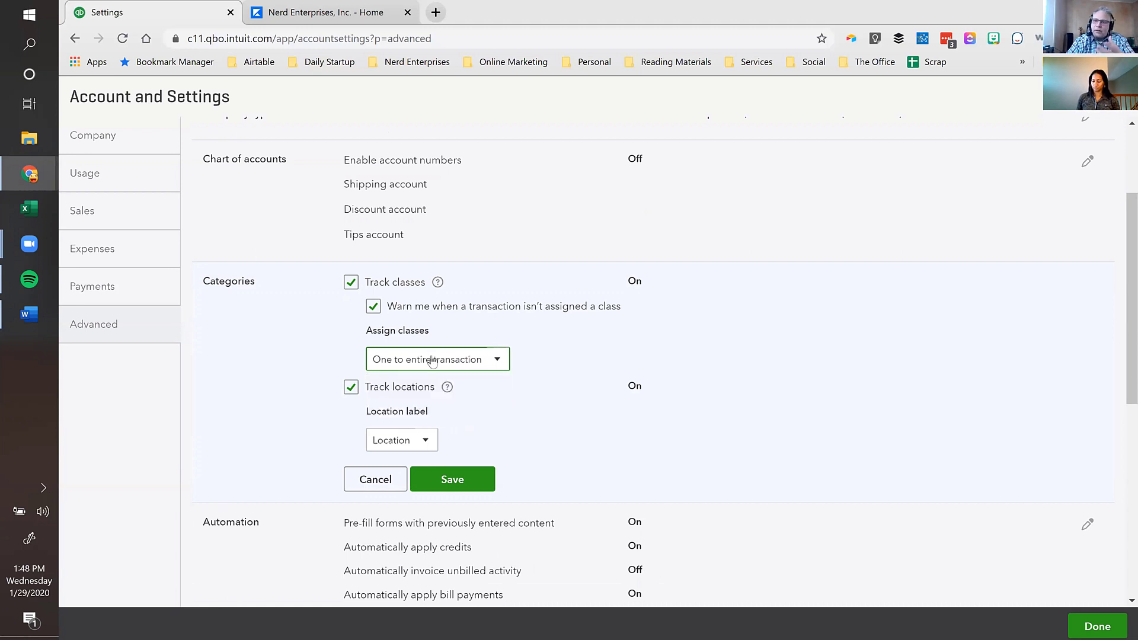
click(432, 362)
click(425, 407)
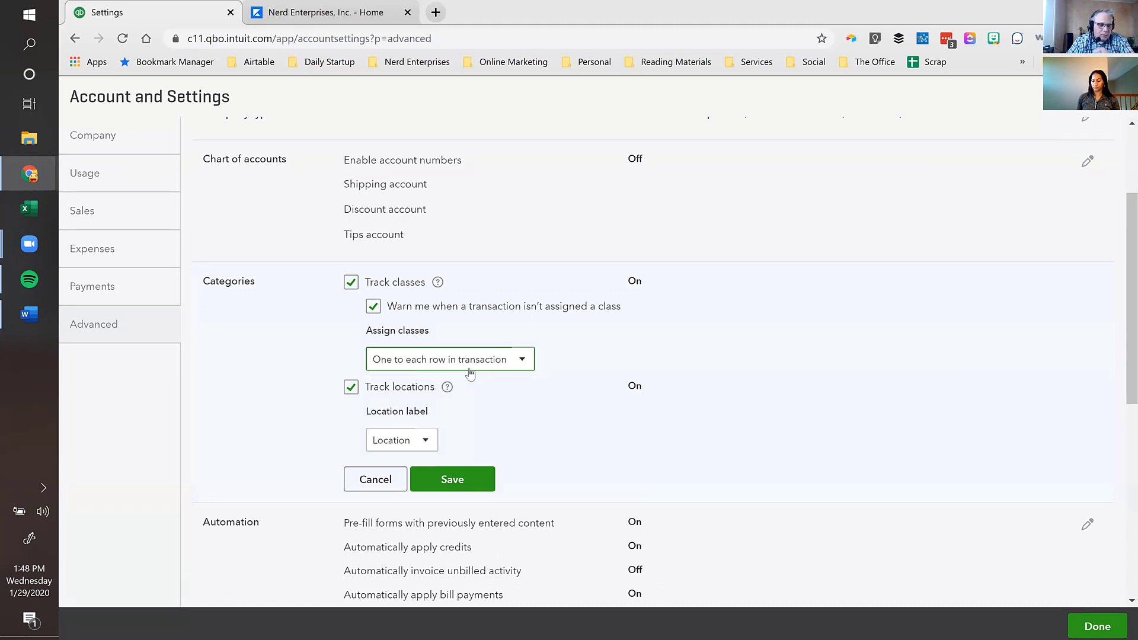
click(428, 445)
click(429, 445)
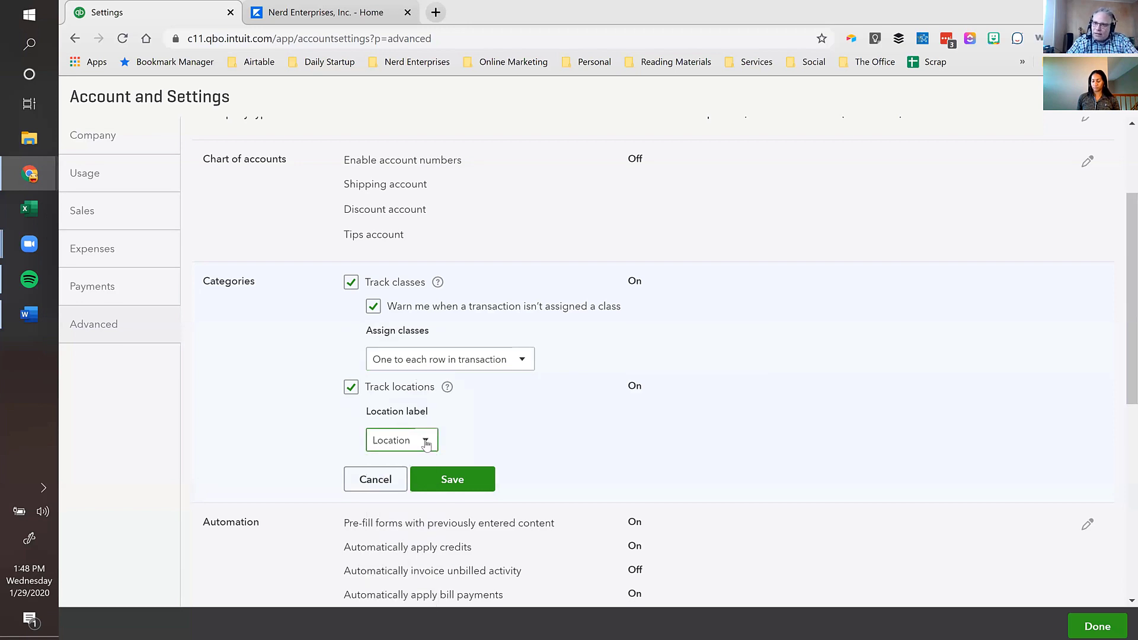
- Confirm one class per row and the Location label, then save the Categories settings
click(515, 358)
click(479, 409)
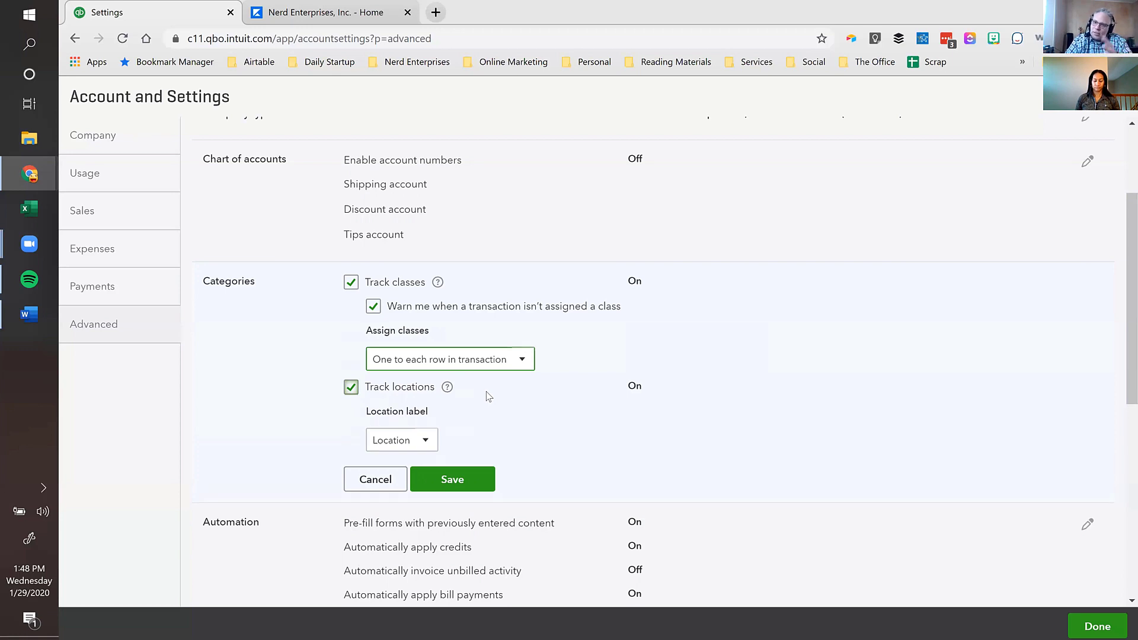
click(421, 442)
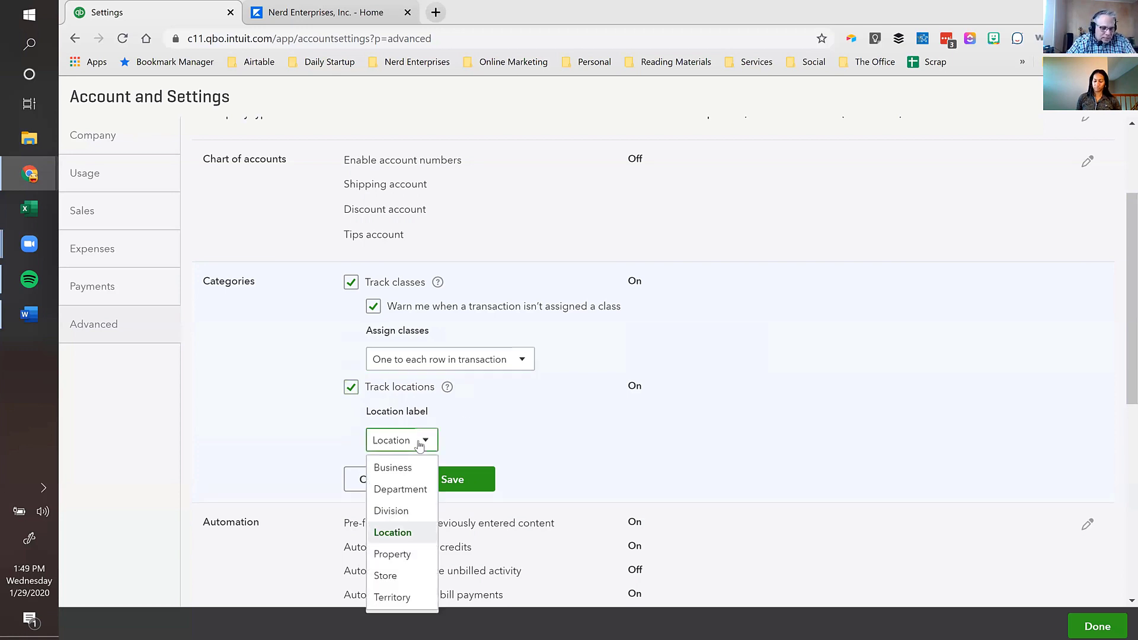
click(391, 533)
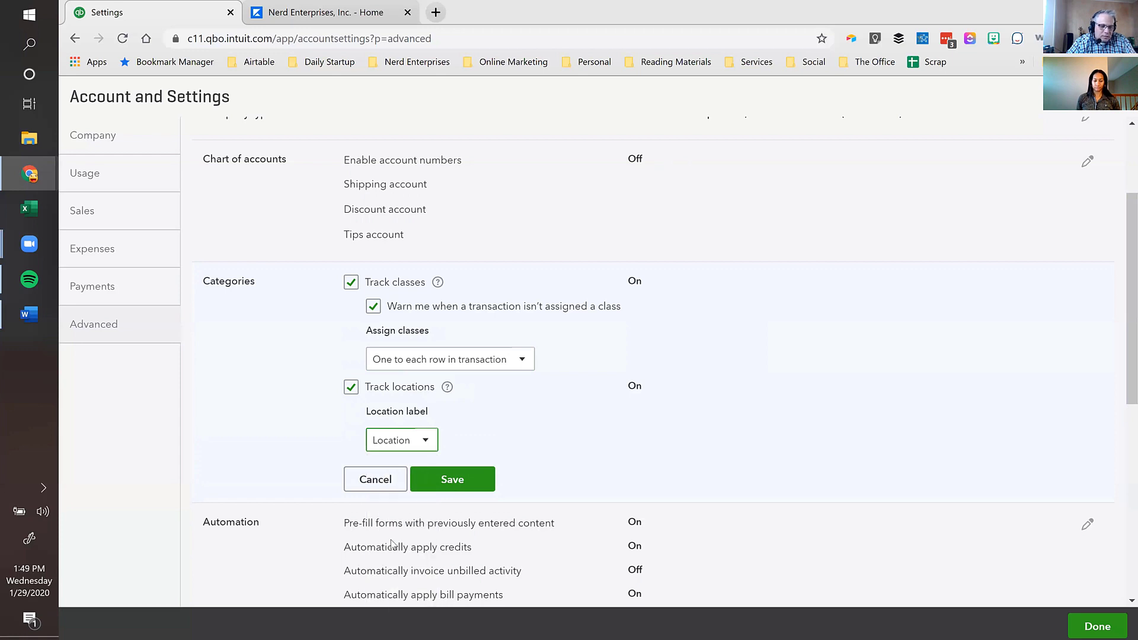
click(443, 363)
click(459, 408)
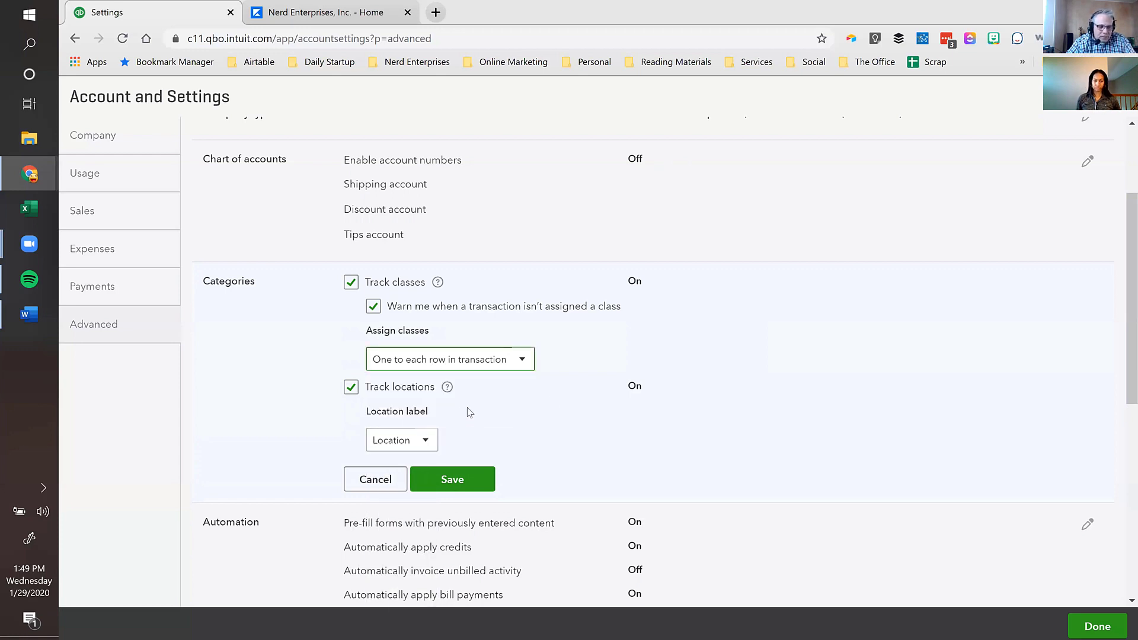
click(495, 364)
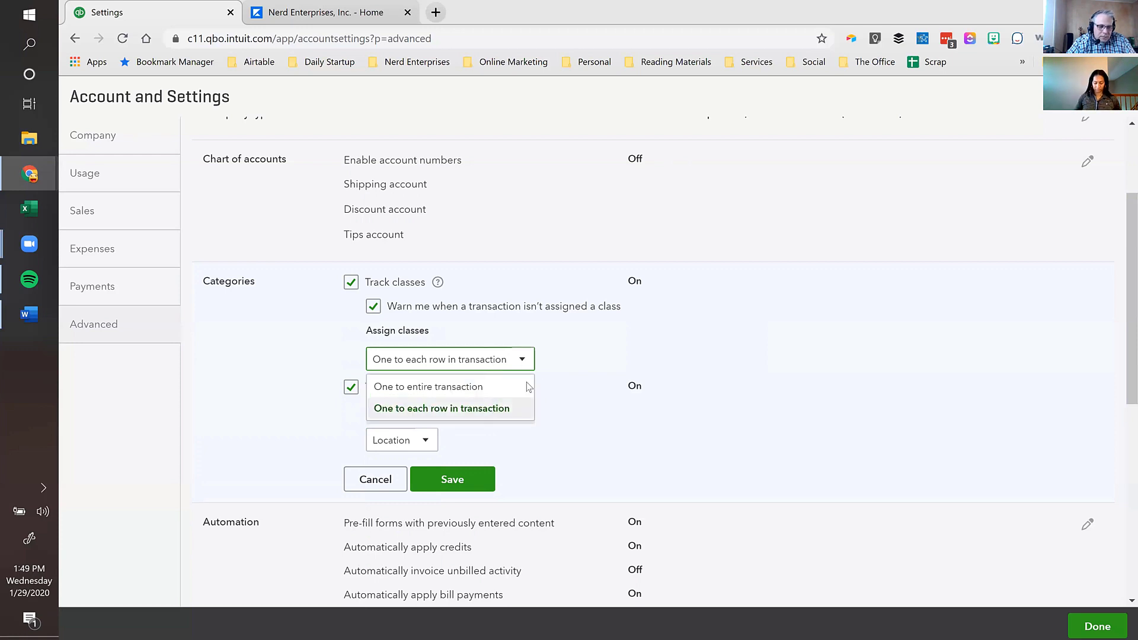
click(495, 408)
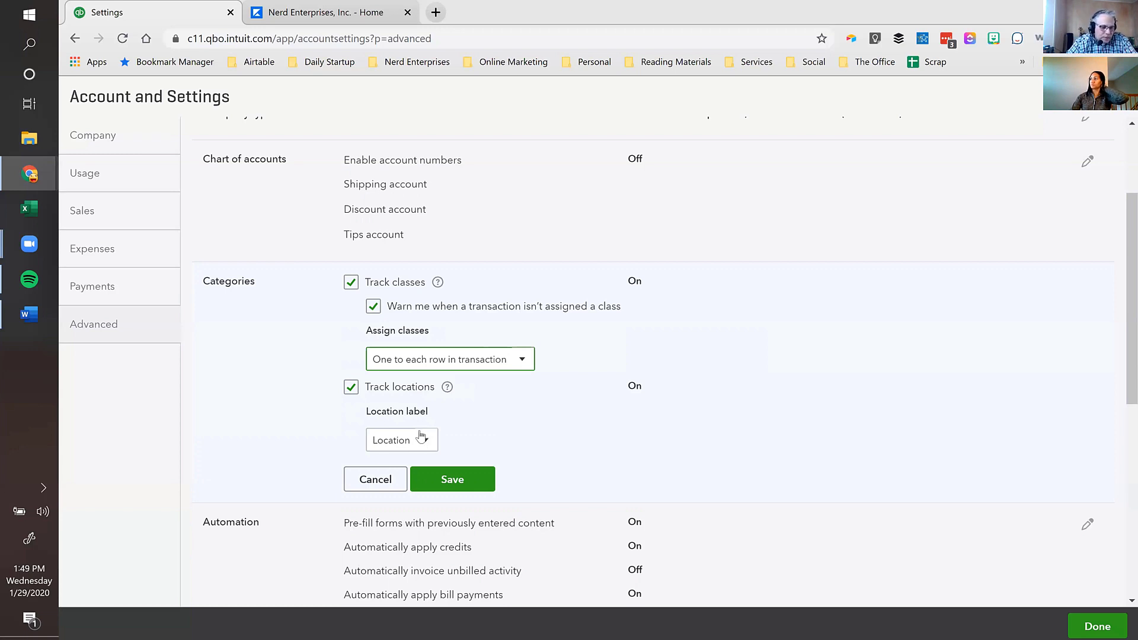
click(465, 487)
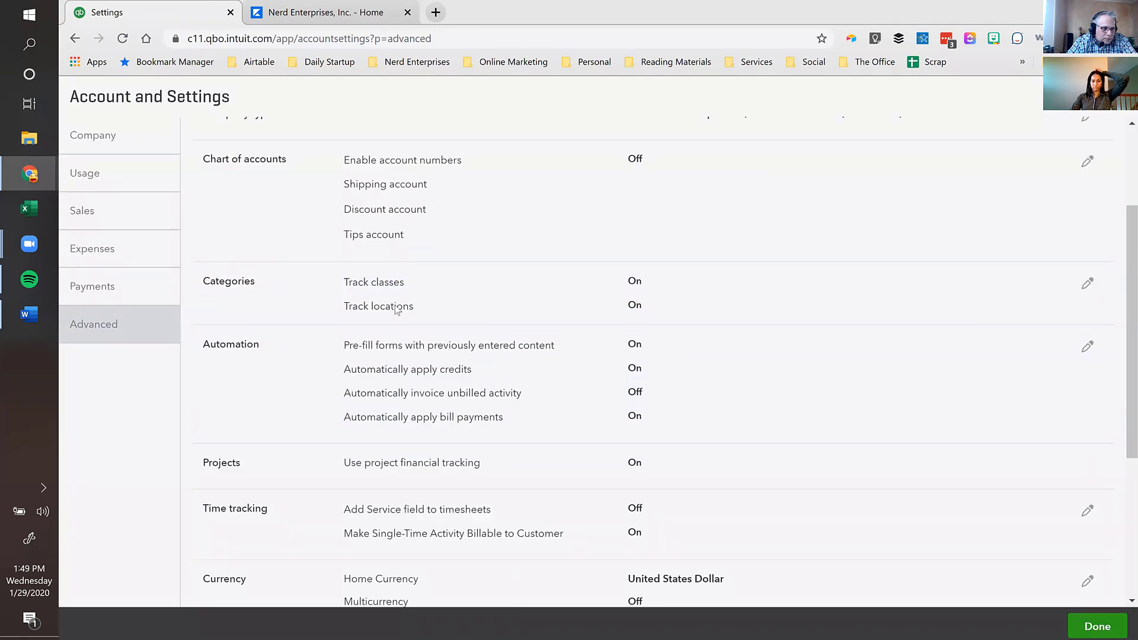
click(468, 345)
- Tick Pre-fill forms with previously entered content and save the Automation settings
scroll(485, 233, down, 2)
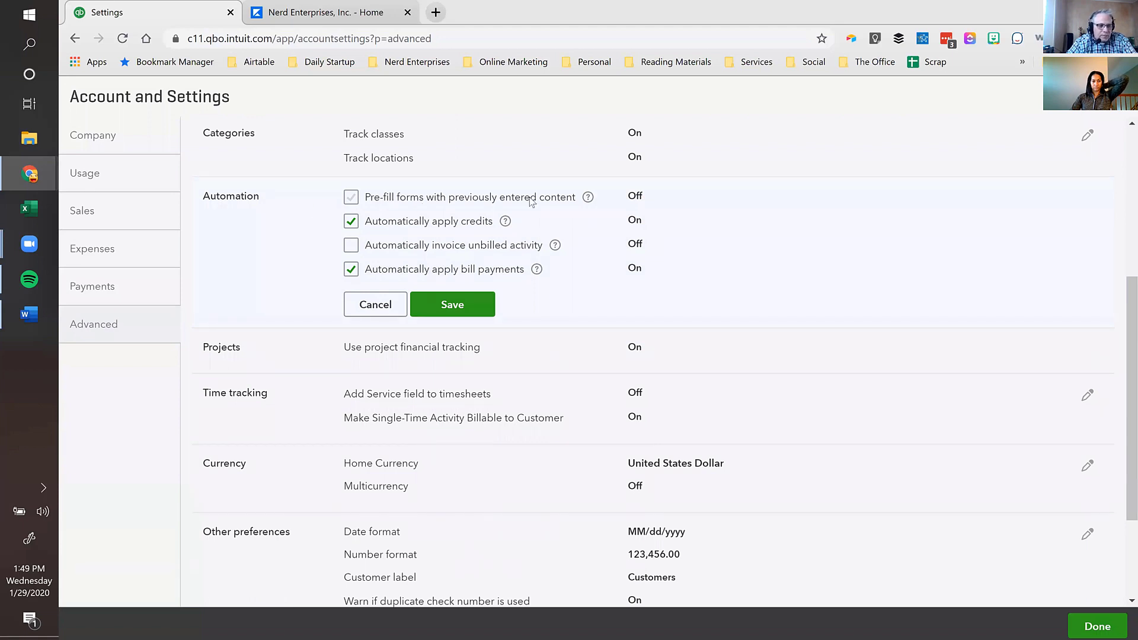
click(353, 200)
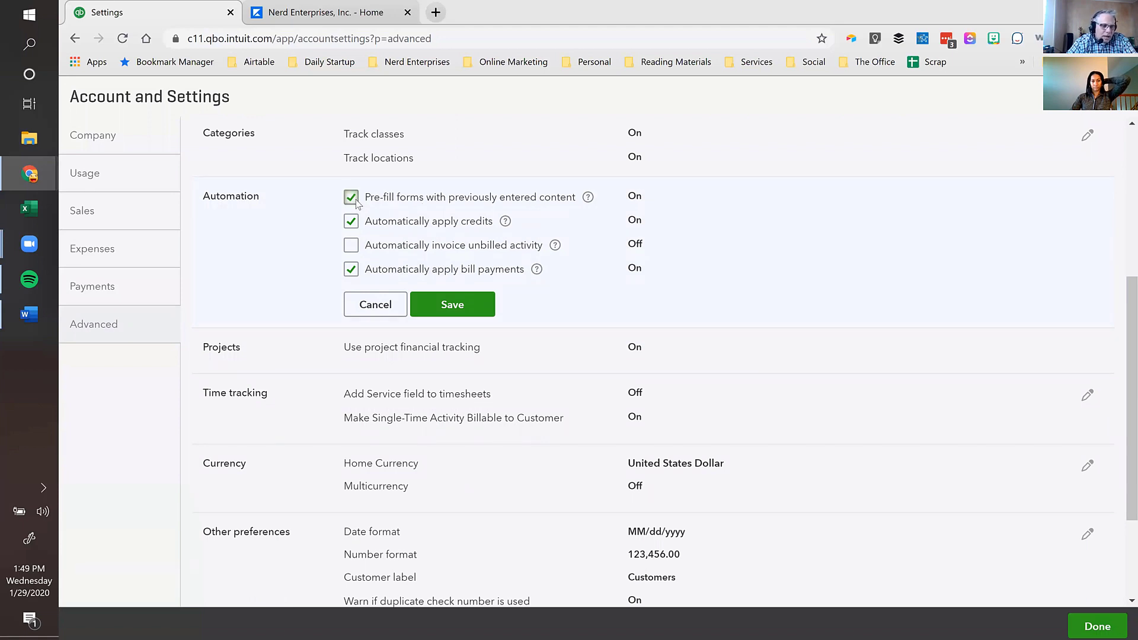
click(358, 205)
click(358, 204)
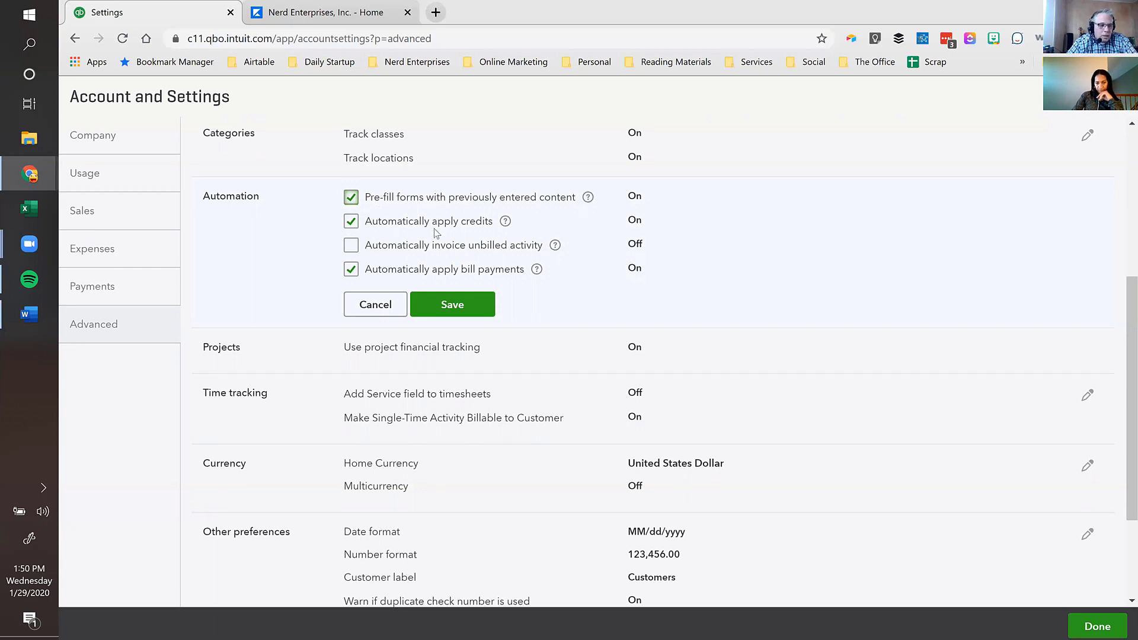
click(451, 305)
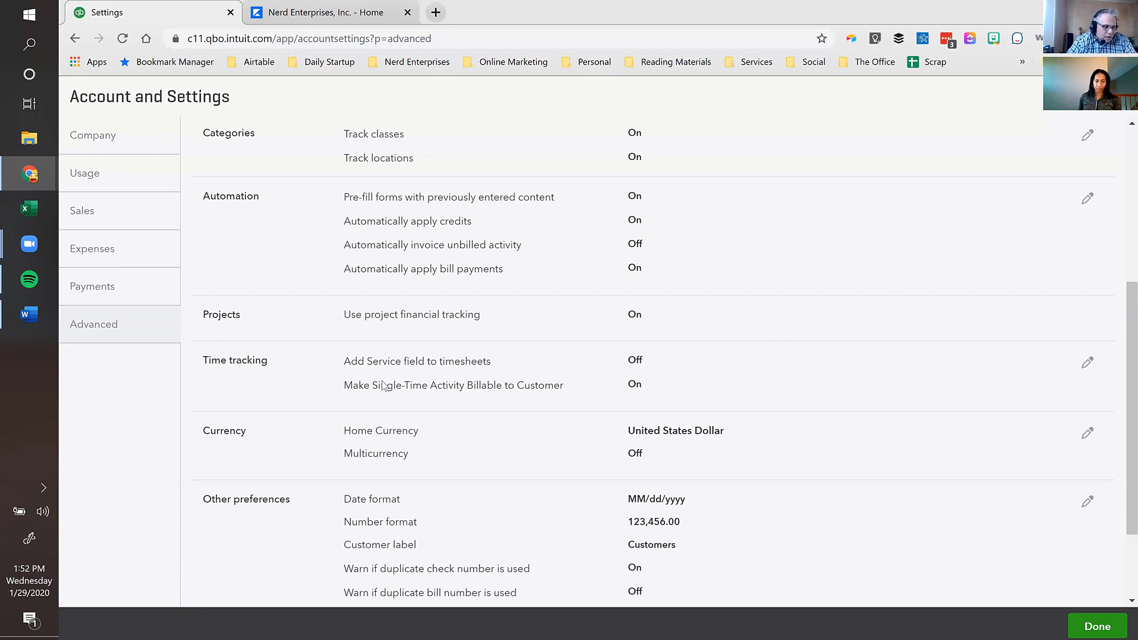
- In Time tracking, add a Service field to timesheets, keep Sunday as first work day, and save
click(439, 365)
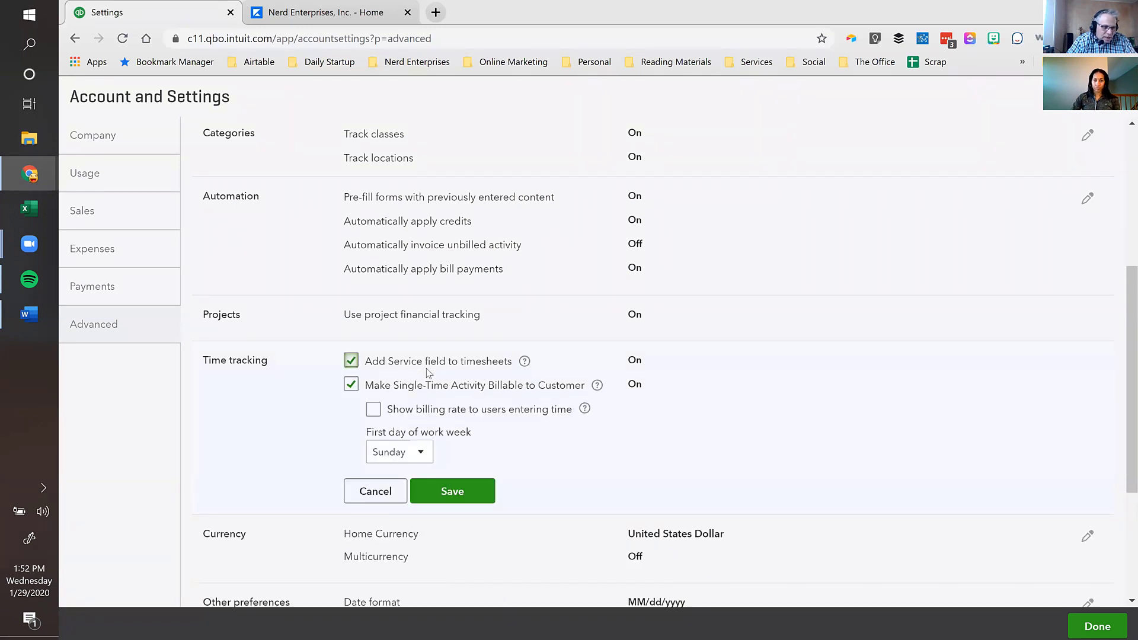
click(416, 315)
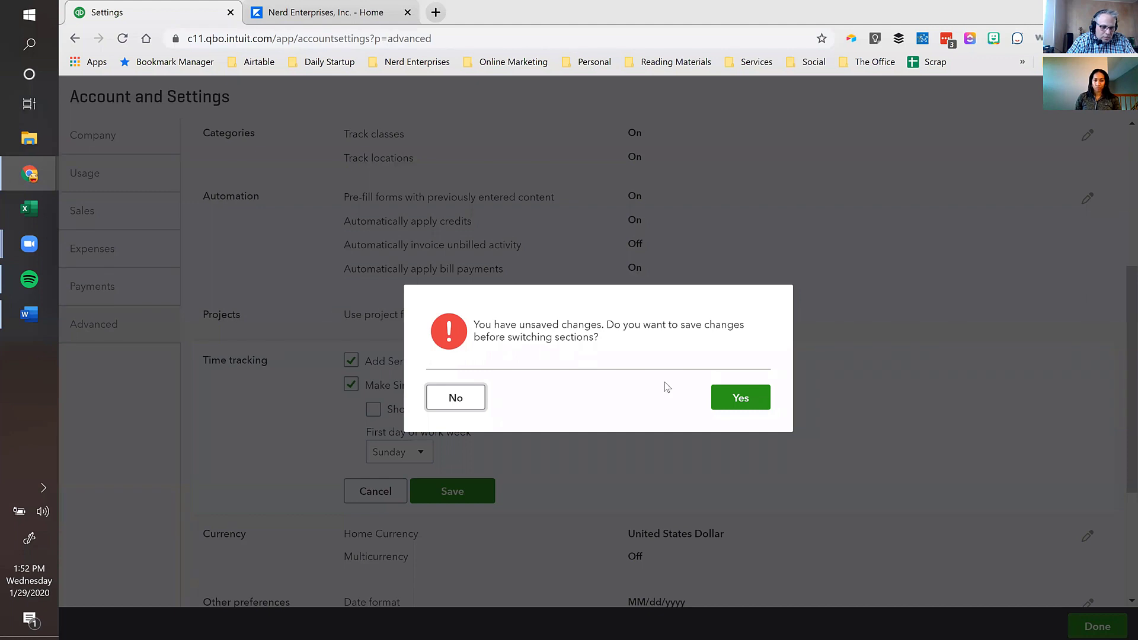
click(455, 398)
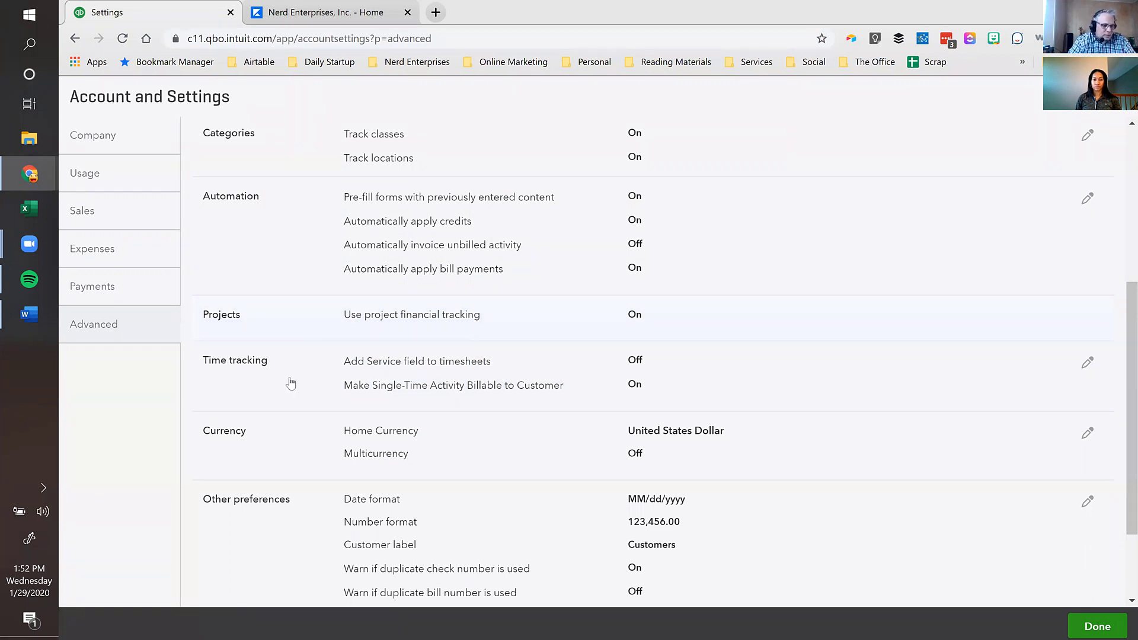
click(402, 371)
scroll(422, 412, down, 3)
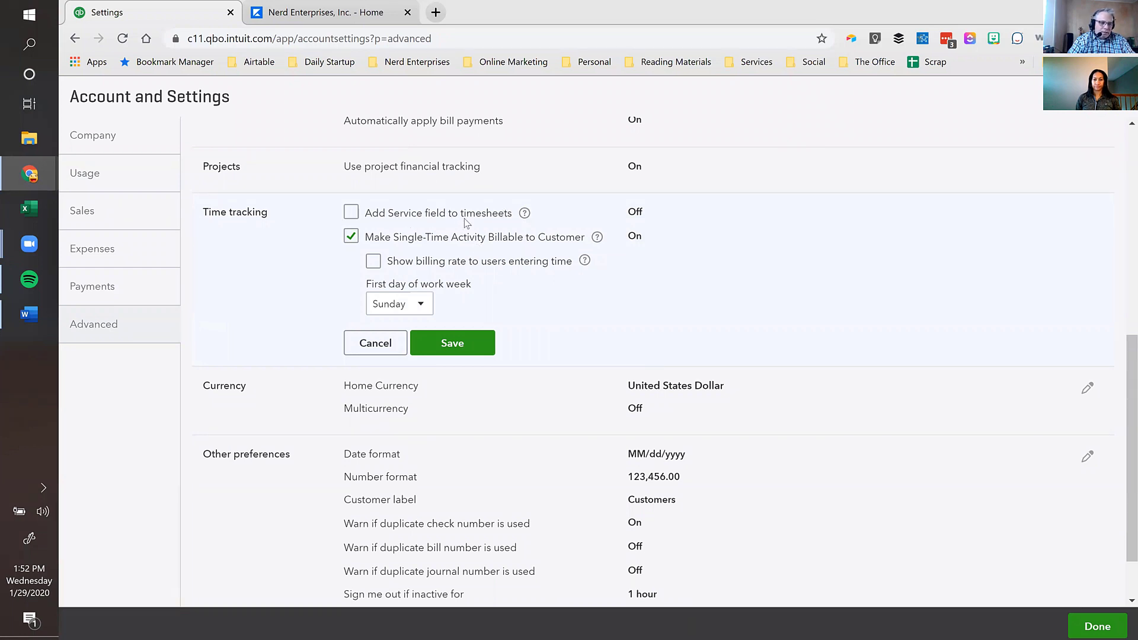
click(389, 219)
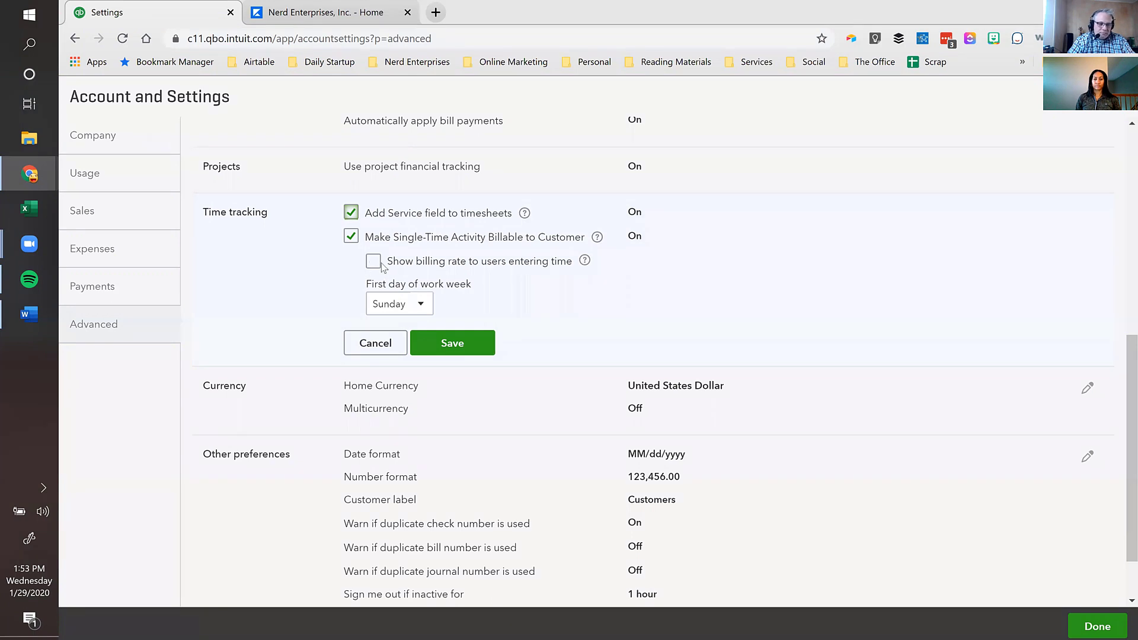
click(422, 304)
click(421, 323)
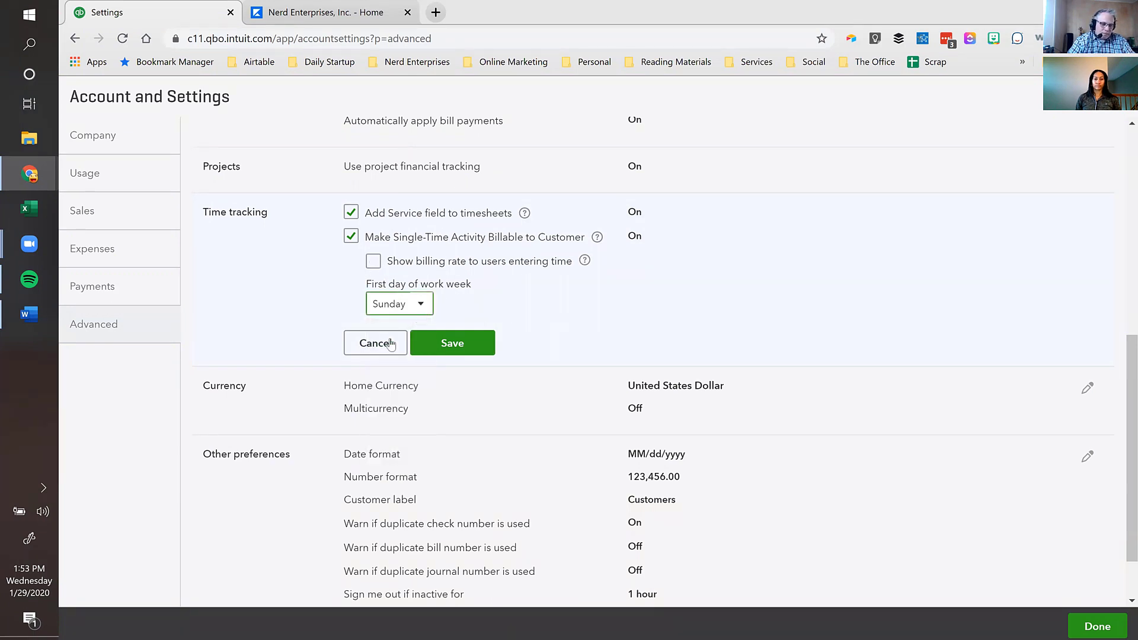
click(464, 343)
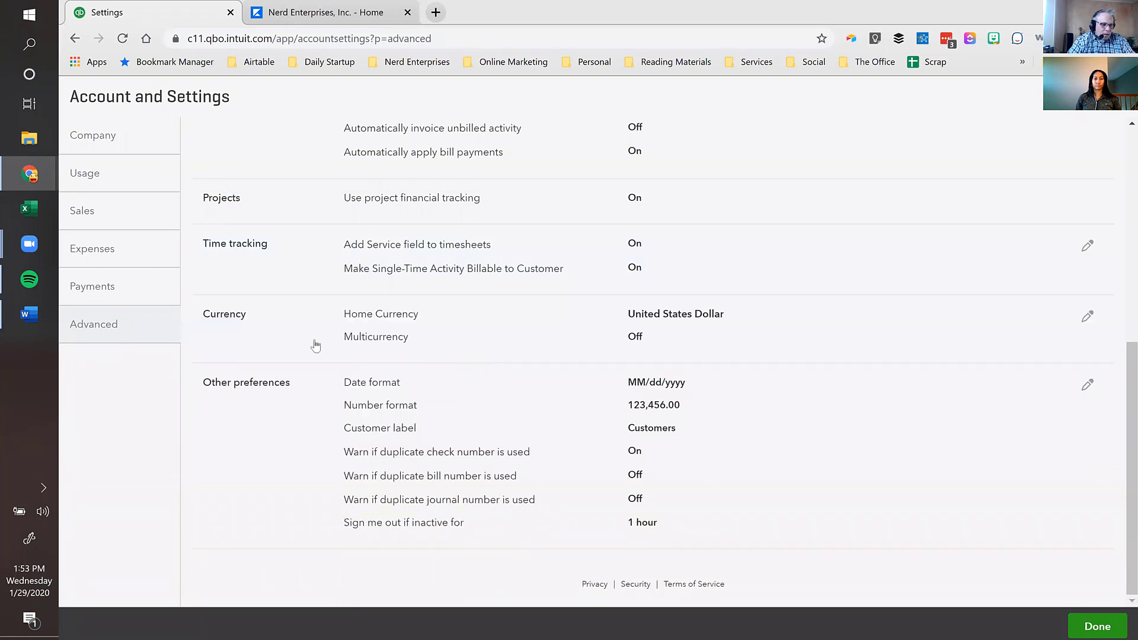
click(440, 326)
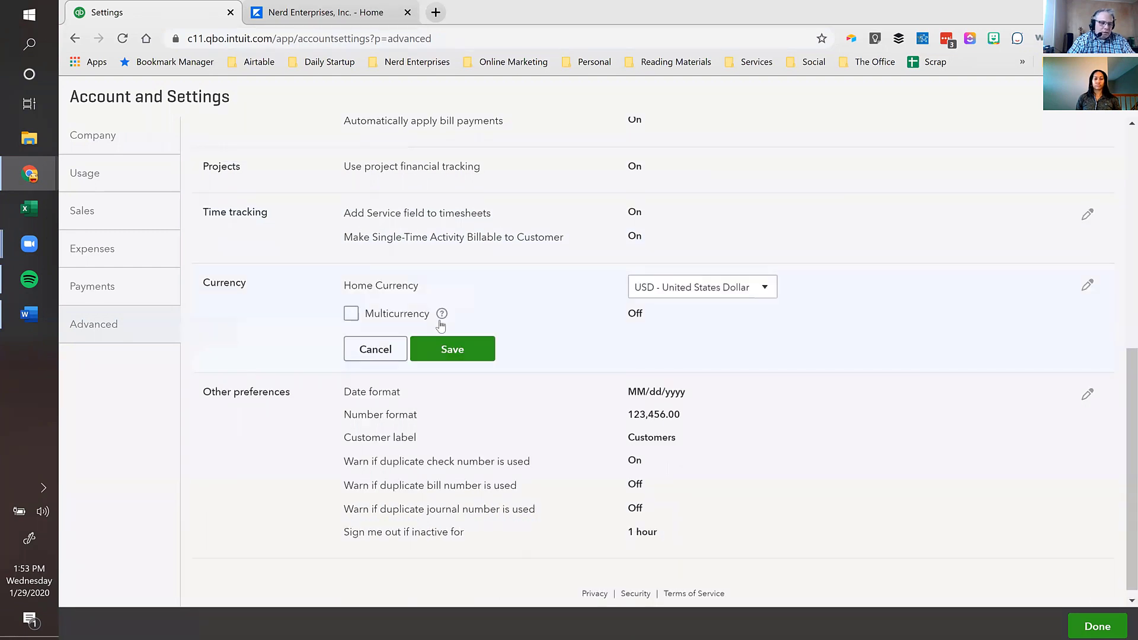
click(352, 314)
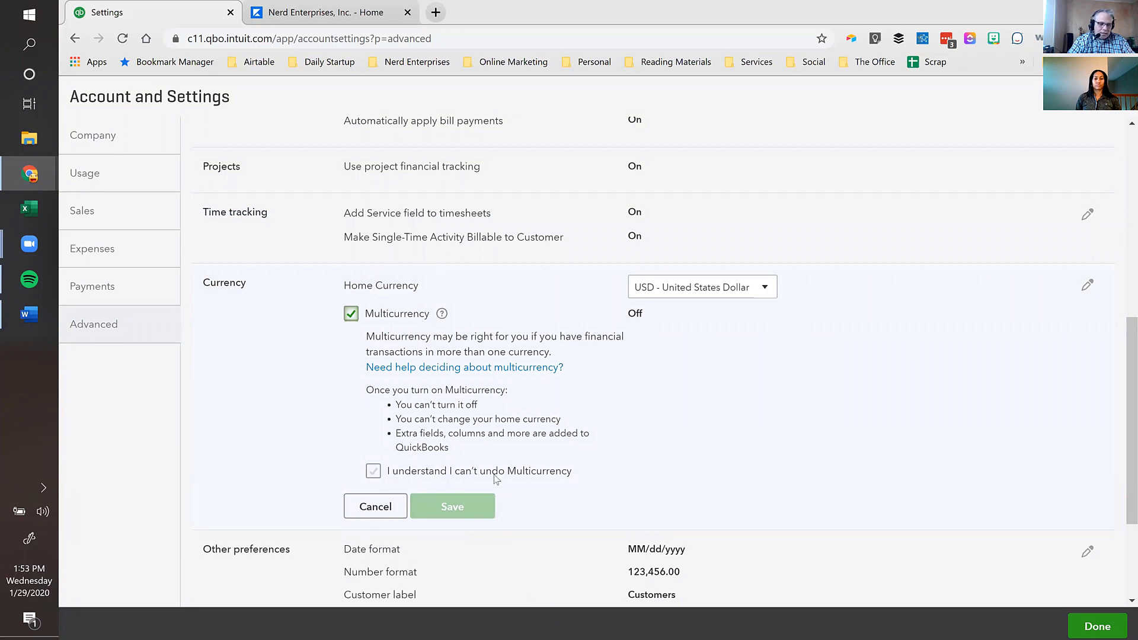
click(350, 315)
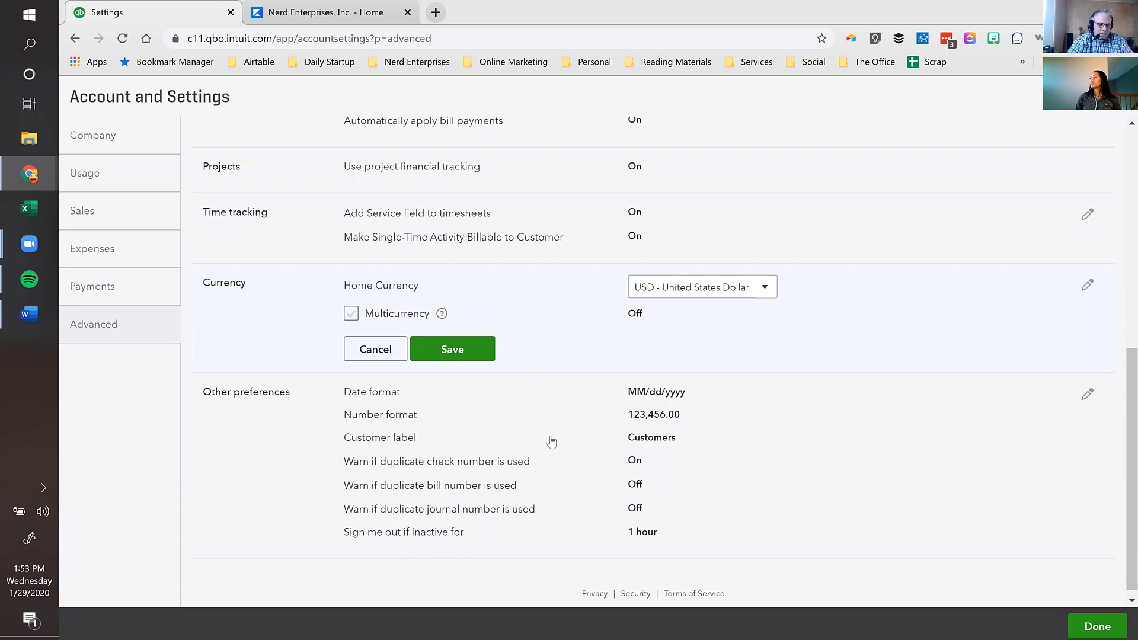
- Review Other preferences, keeping MM/dd/yyyy dates, 123,456.00 numbers and the Customers label
click(393, 395)
scroll(395, 403, down, 1)
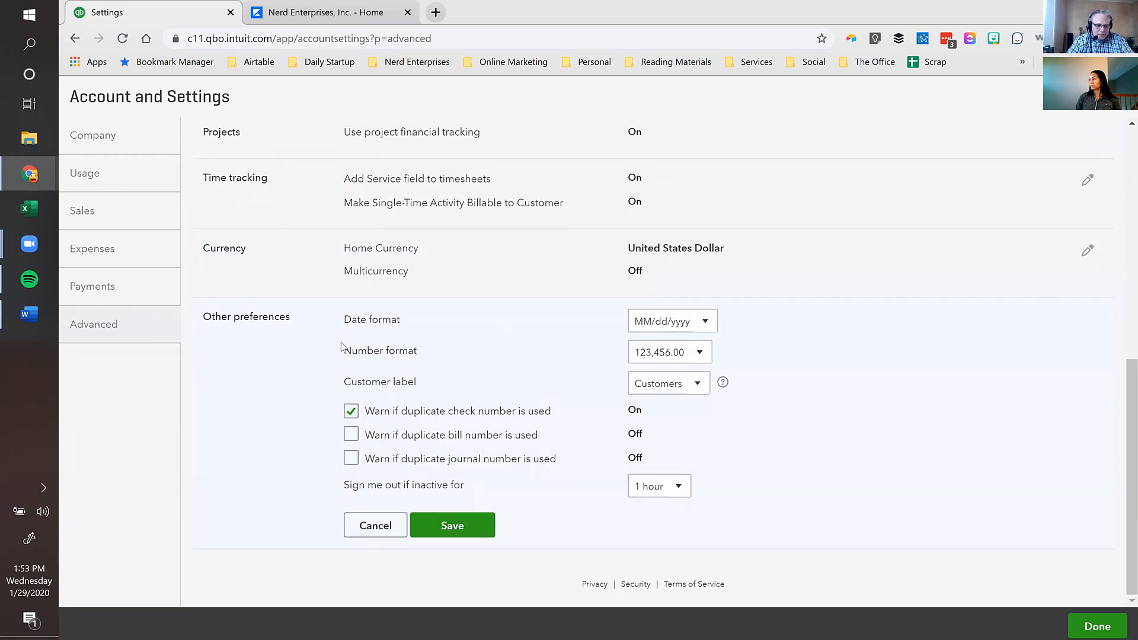
click(702, 321)
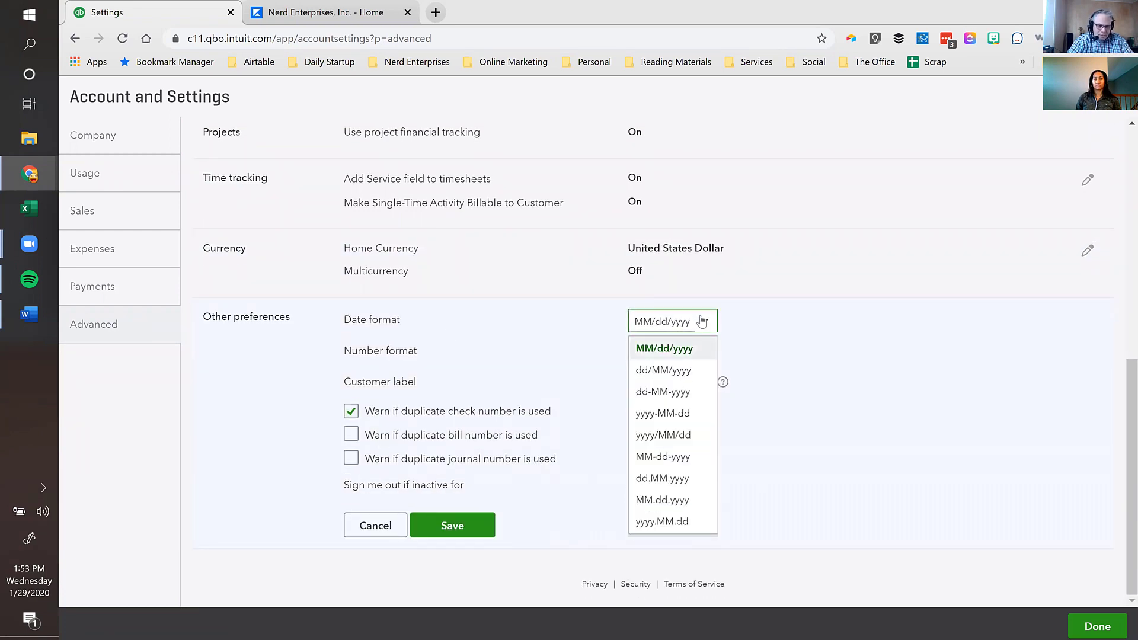
click(702, 321)
click(699, 353)
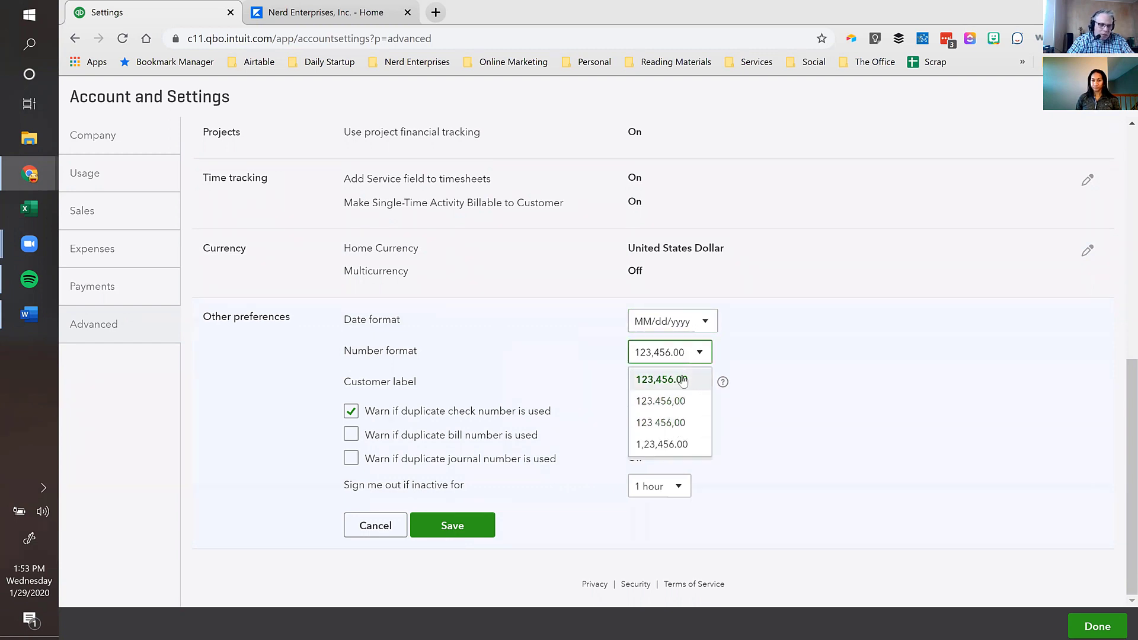
click(684, 381)
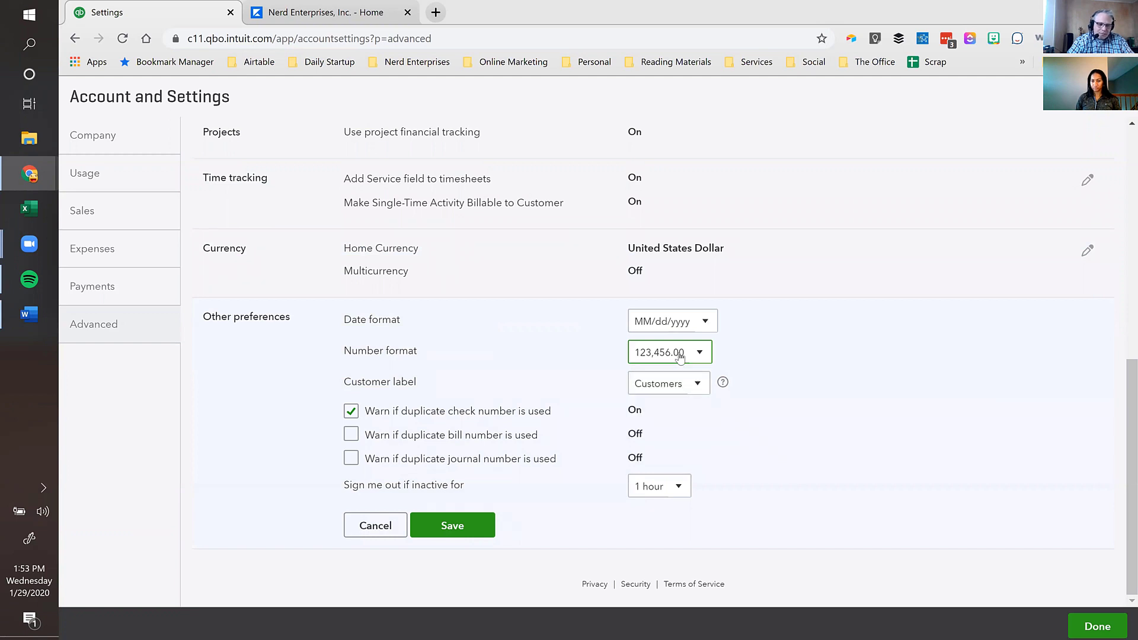
click(692, 385)
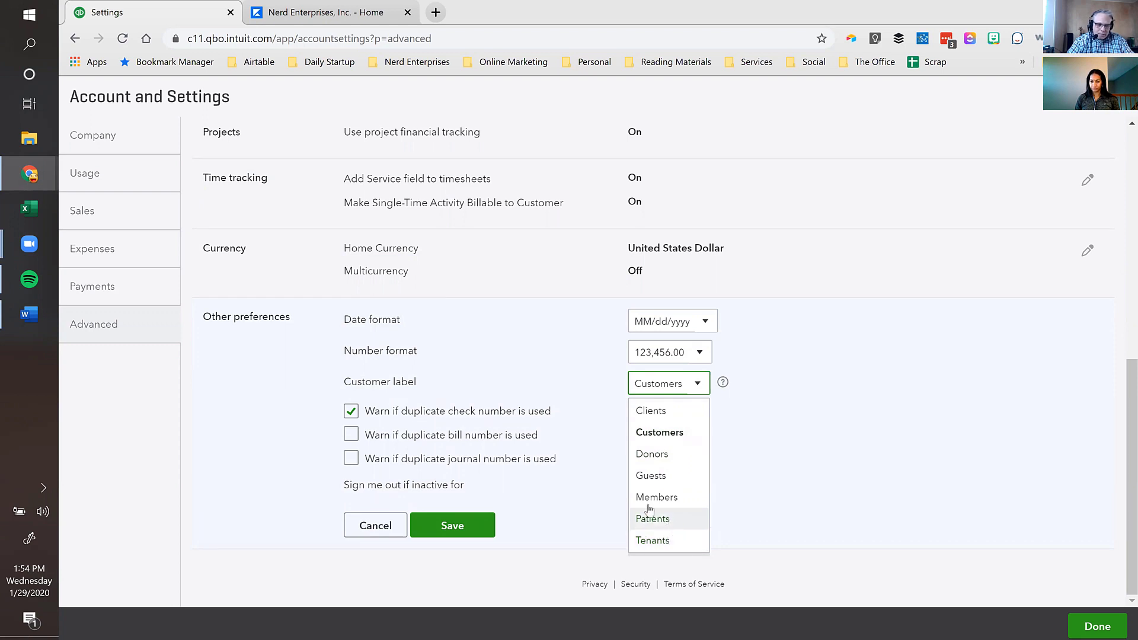
click(660, 437)
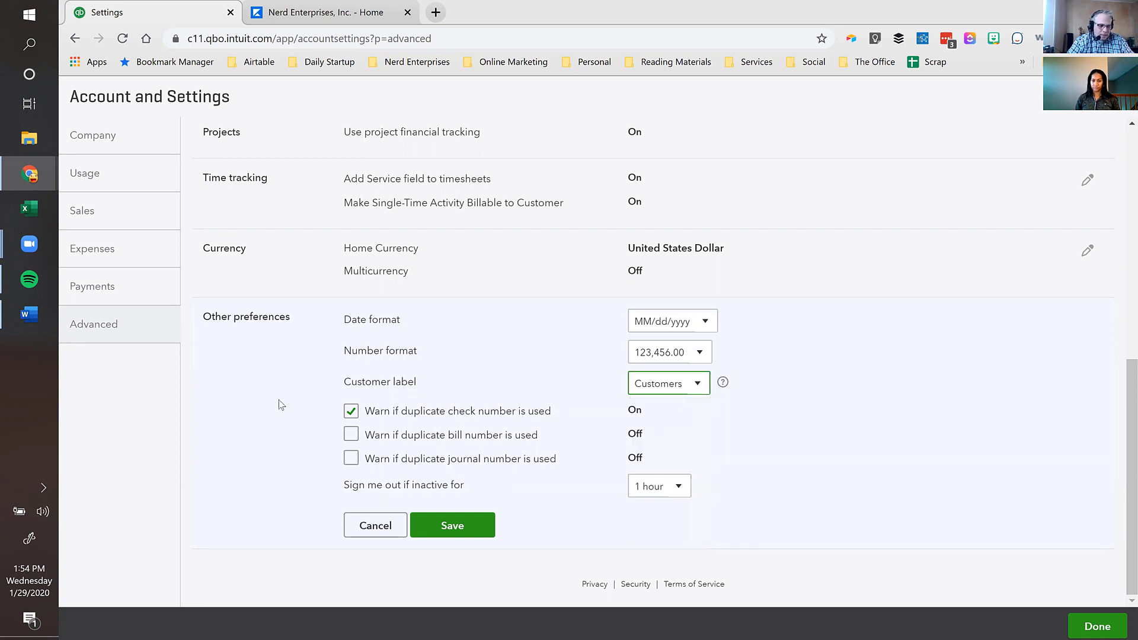
- Turn on duplicate bill and journal number warnings, save, and return to the Dashboard
click(349, 438)
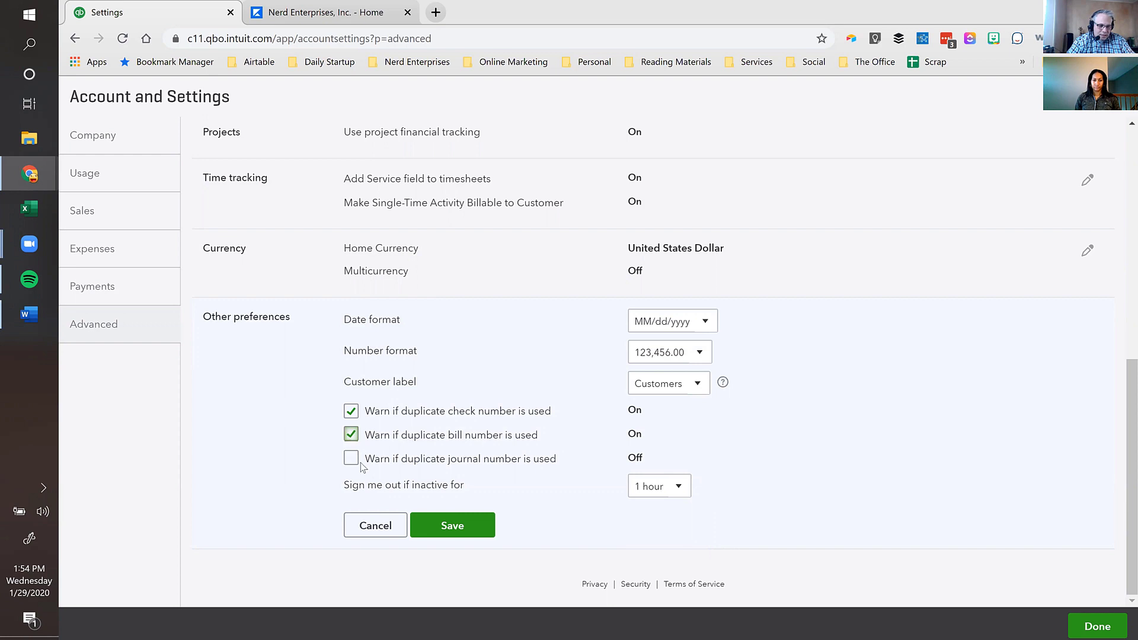
click(351, 461)
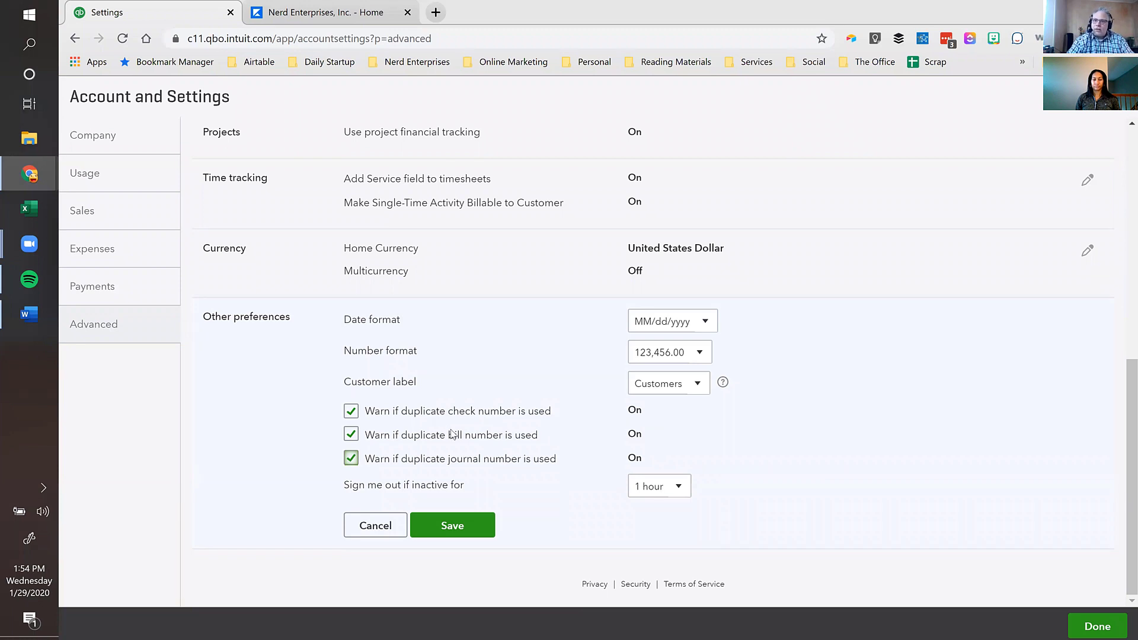
click(455, 526)
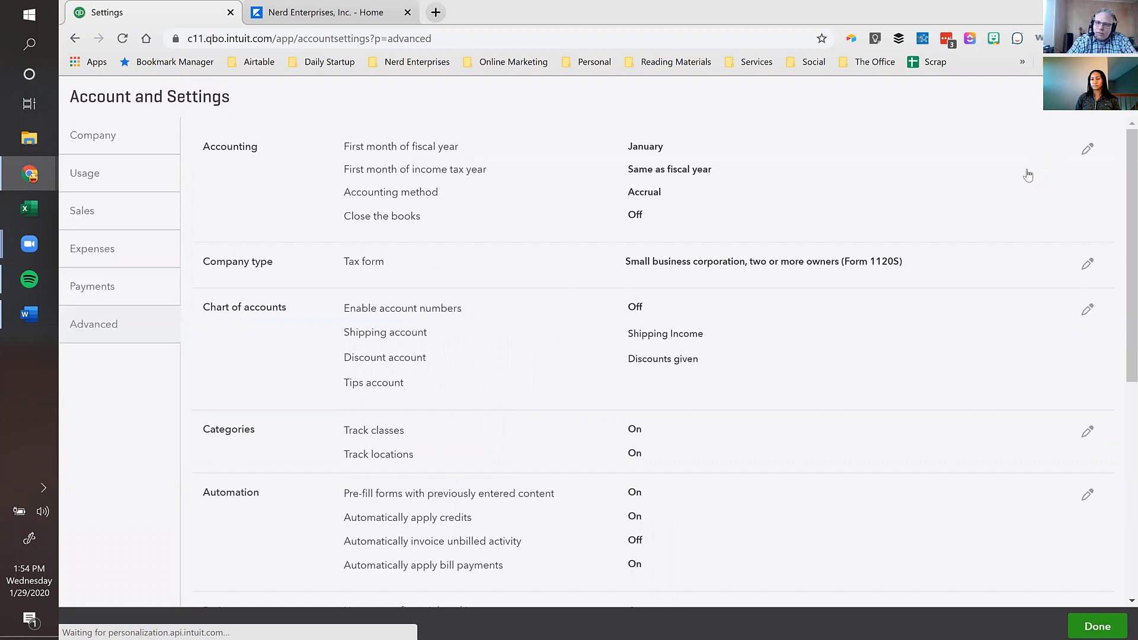
click(1097, 625)
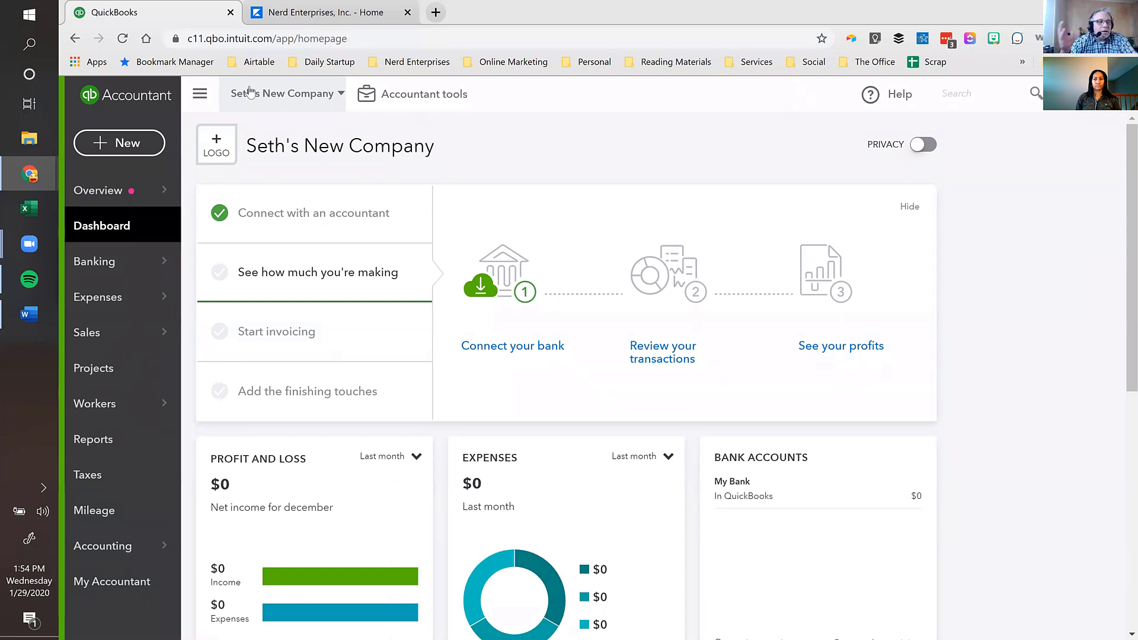
- Open a blank Expense form, dismiss its intro, and look over the first category line
click(132, 143)
click(299, 231)
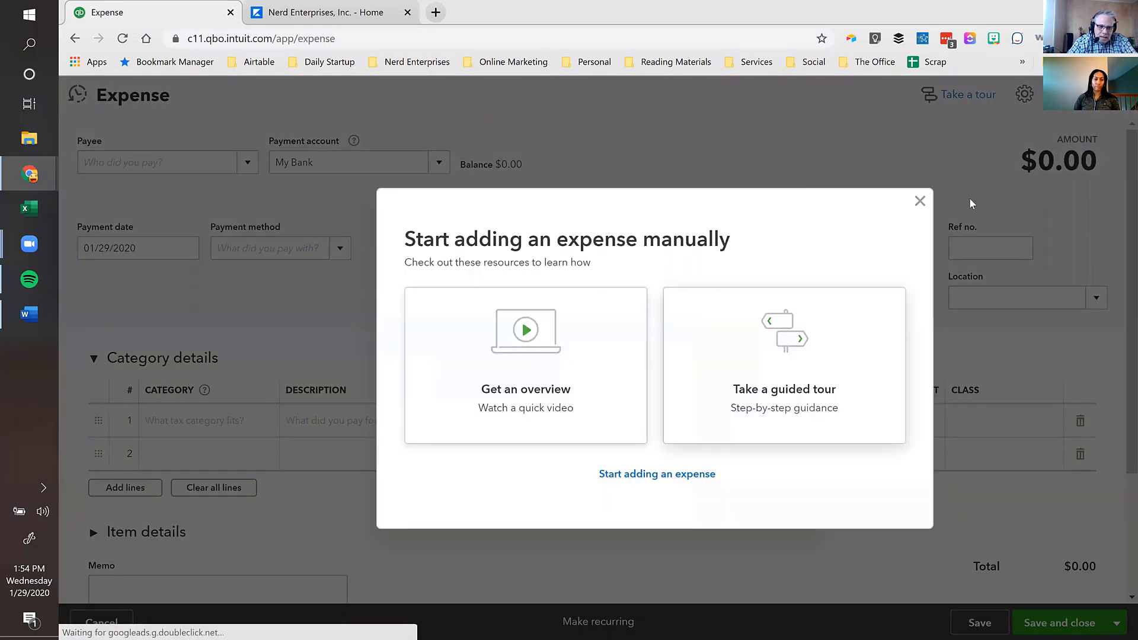
click(919, 201)
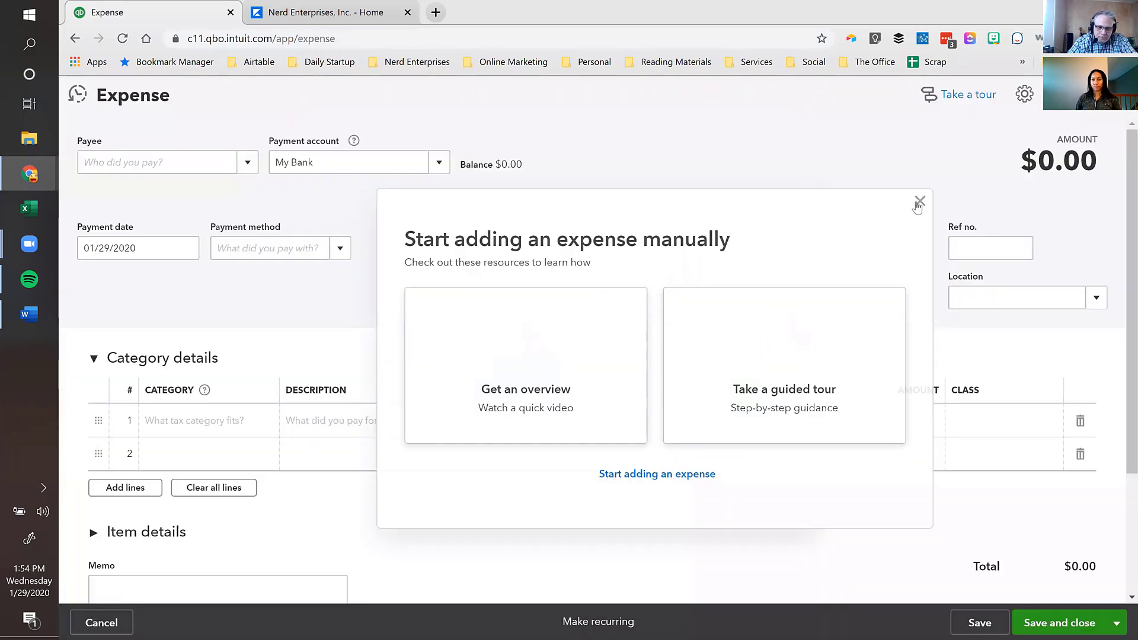
click(1014, 420)
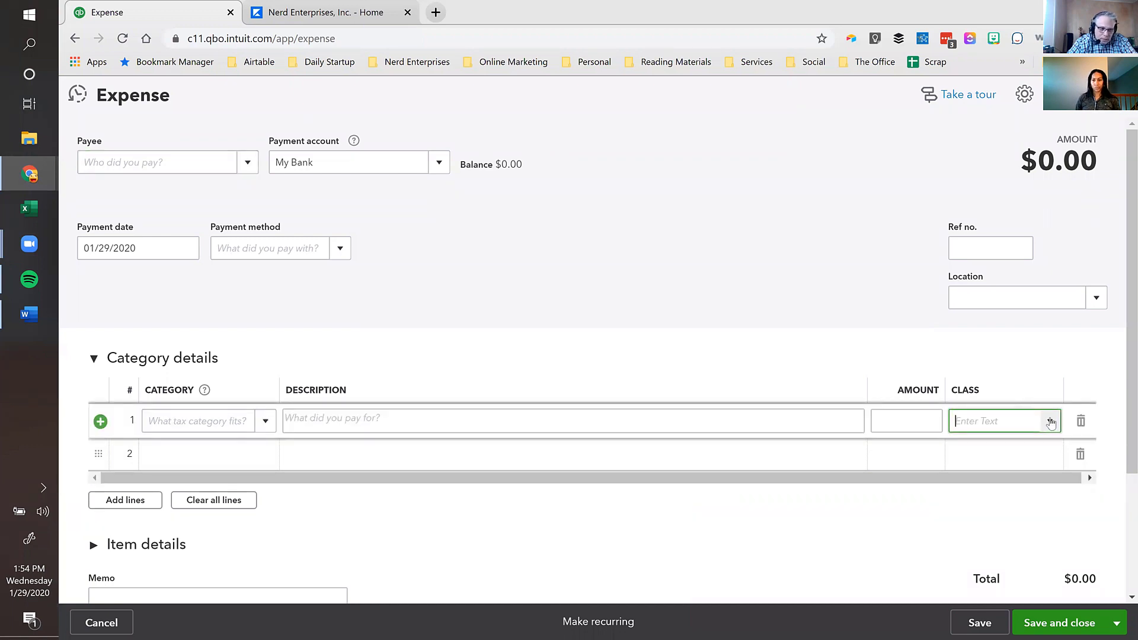
click(313, 415)
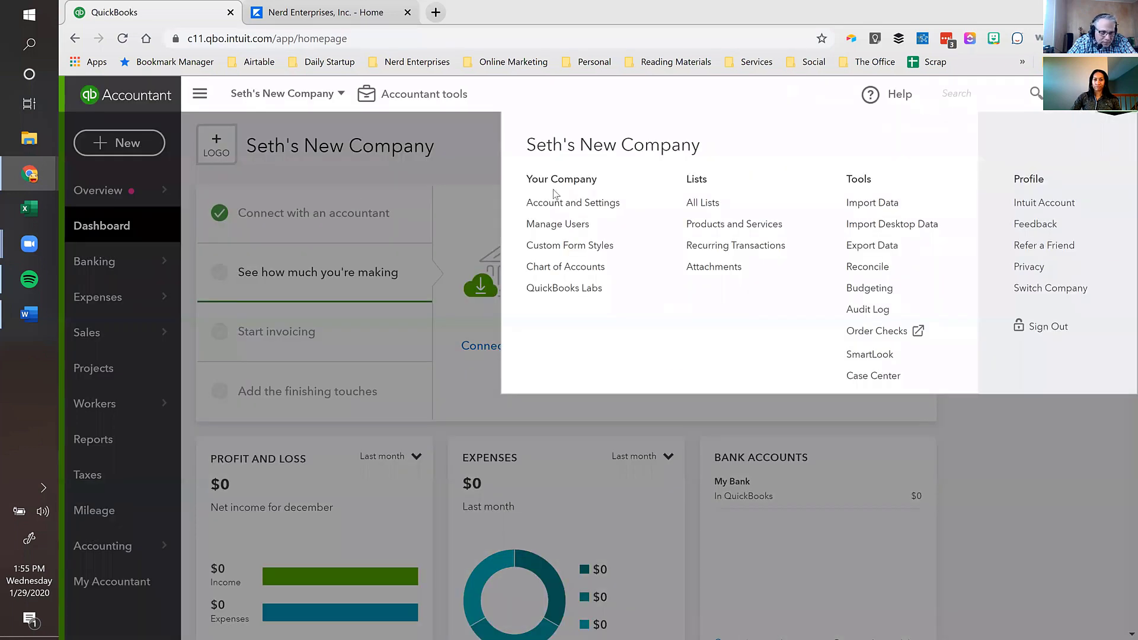
- Turn on 'Track expenses and items by customer' in Expenses settings, save, and return to the dashboard
click(548, 202)
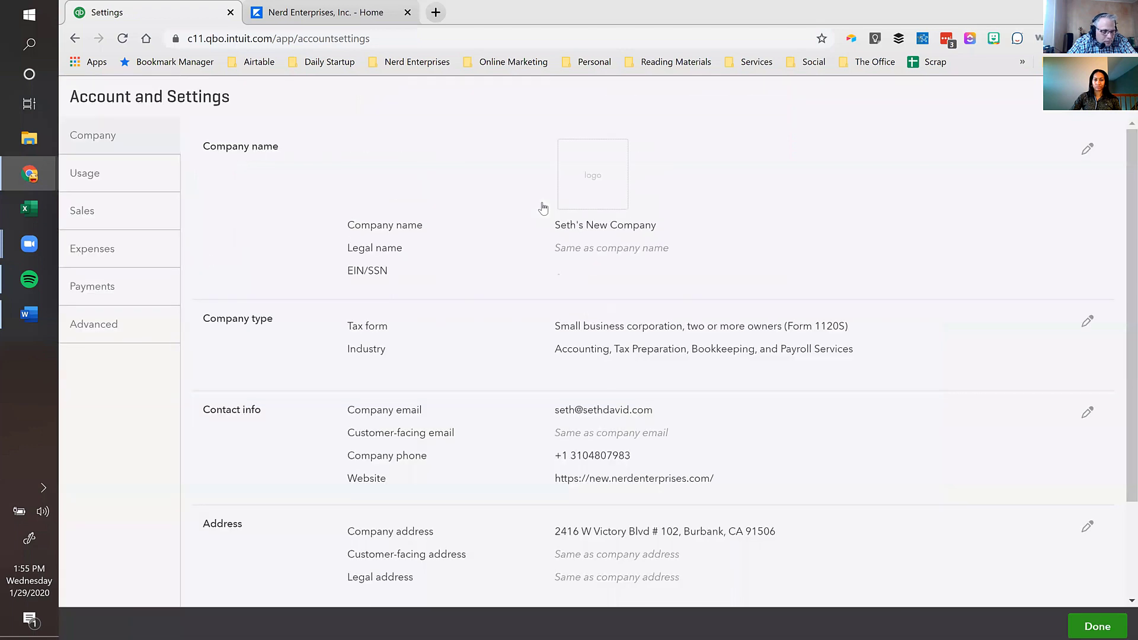
click(118, 243)
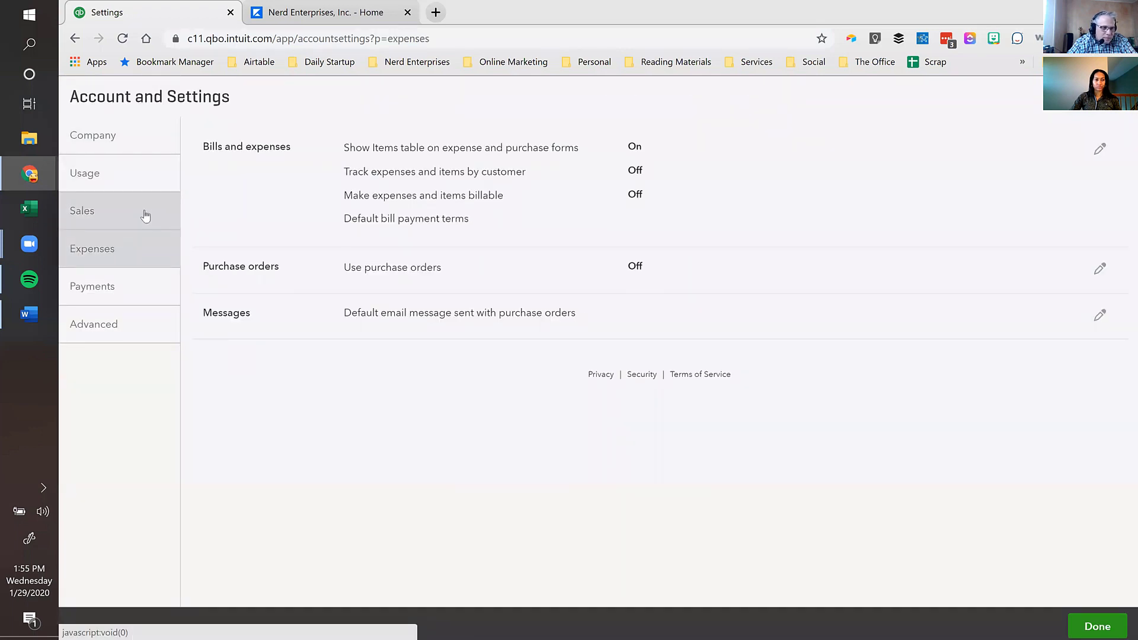
click(395, 173)
click(406, 172)
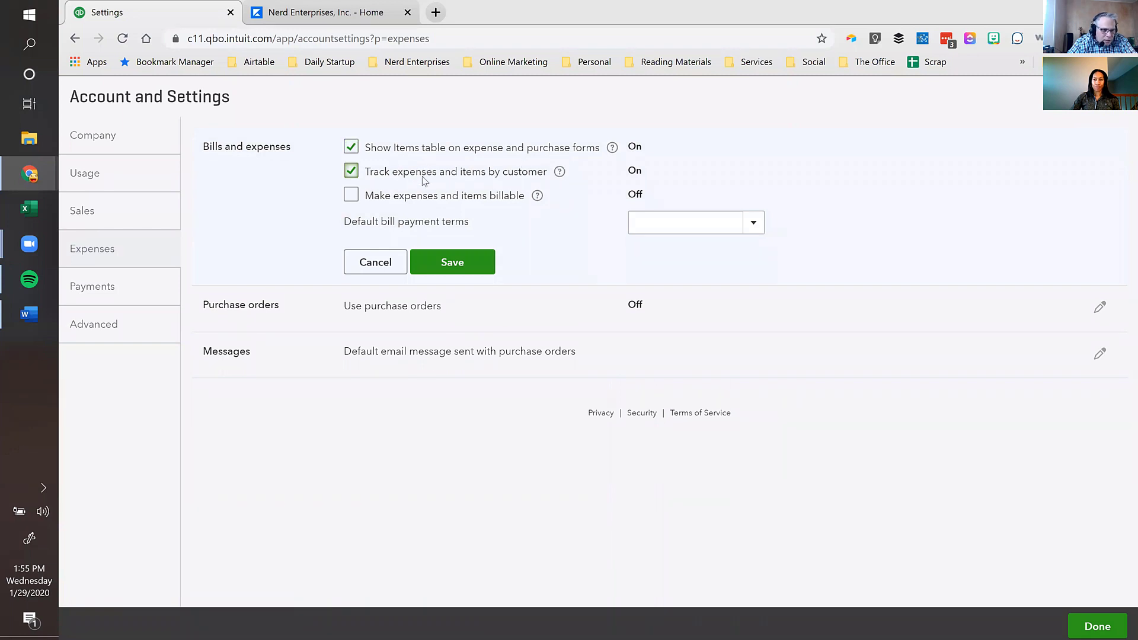
click(456, 263)
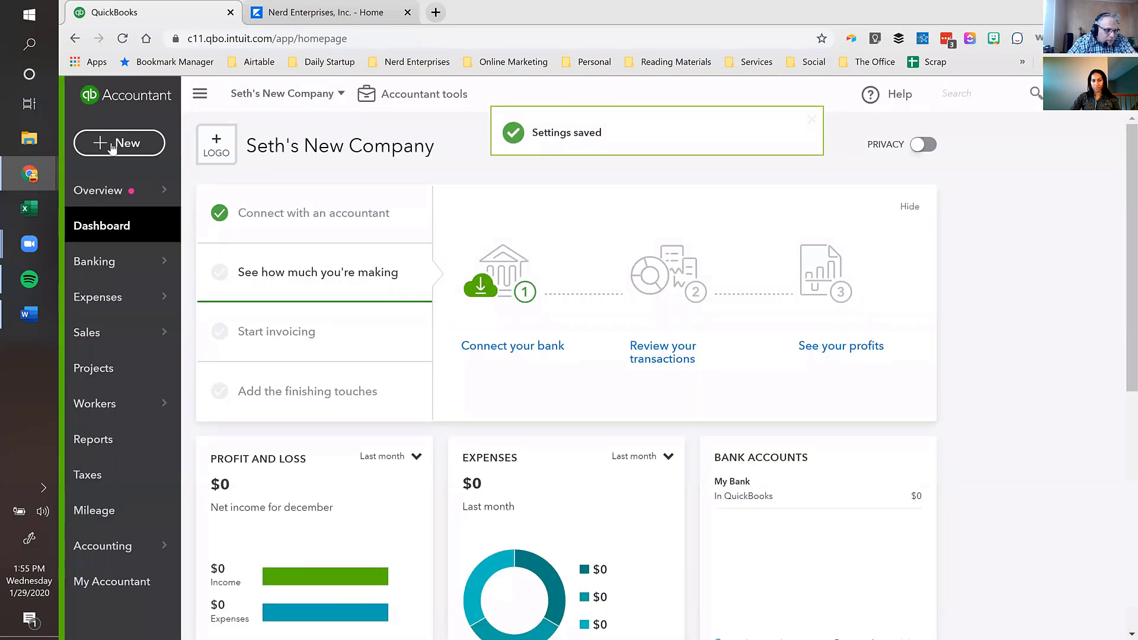
click(112, 146)
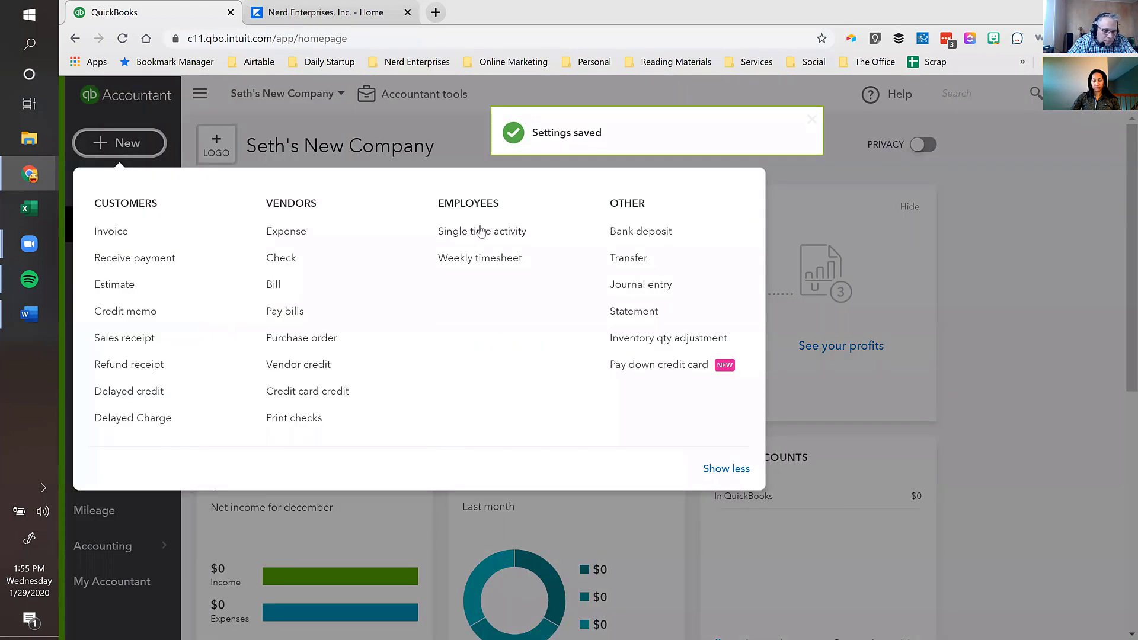
- Start a new expense and look at the Customer choices on its first line
click(287, 237)
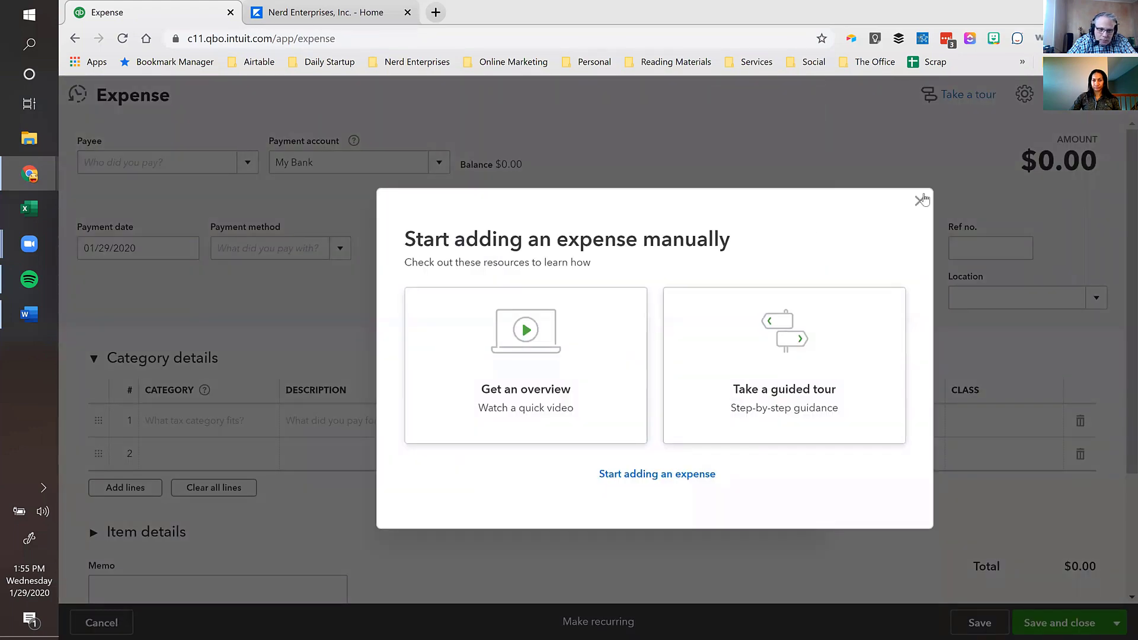
click(920, 201)
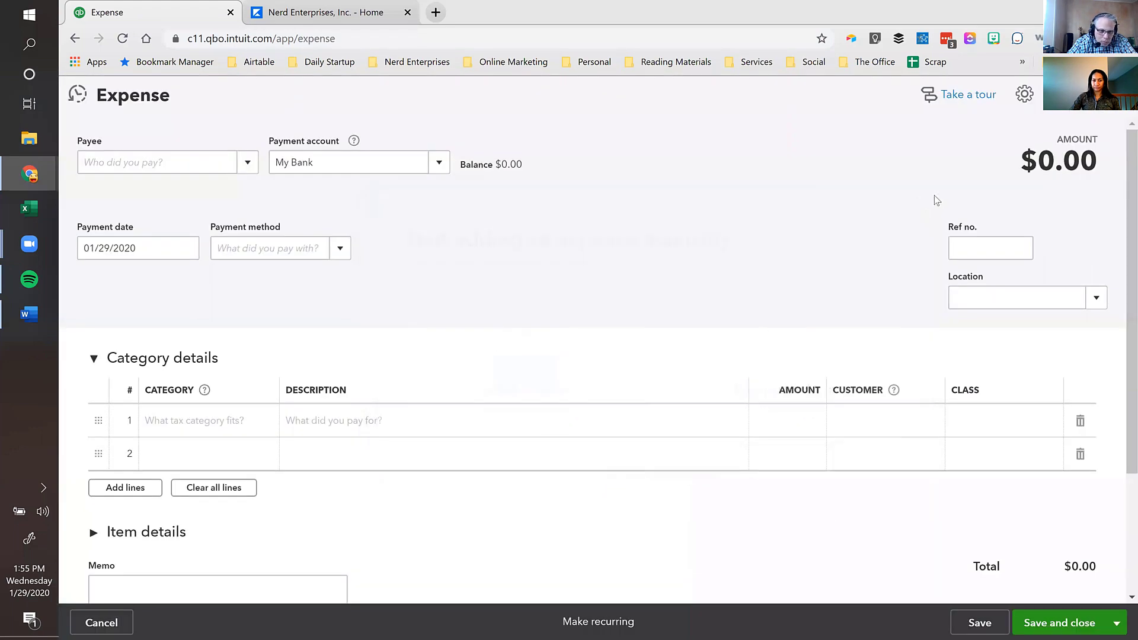
click(881, 419)
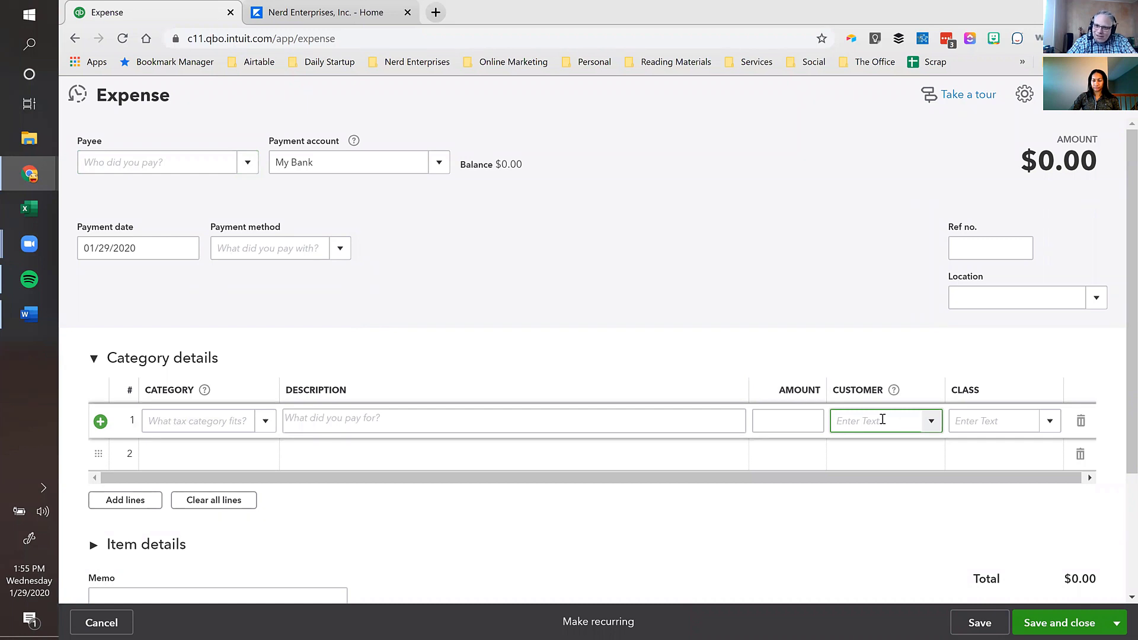
click(933, 422)
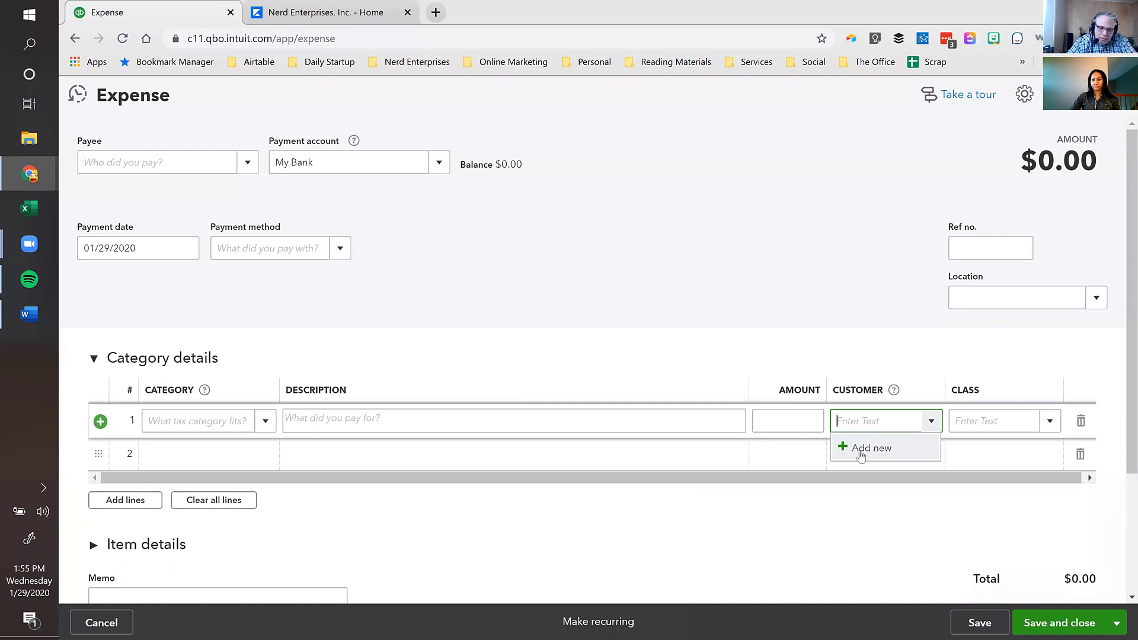
click(221, 417)
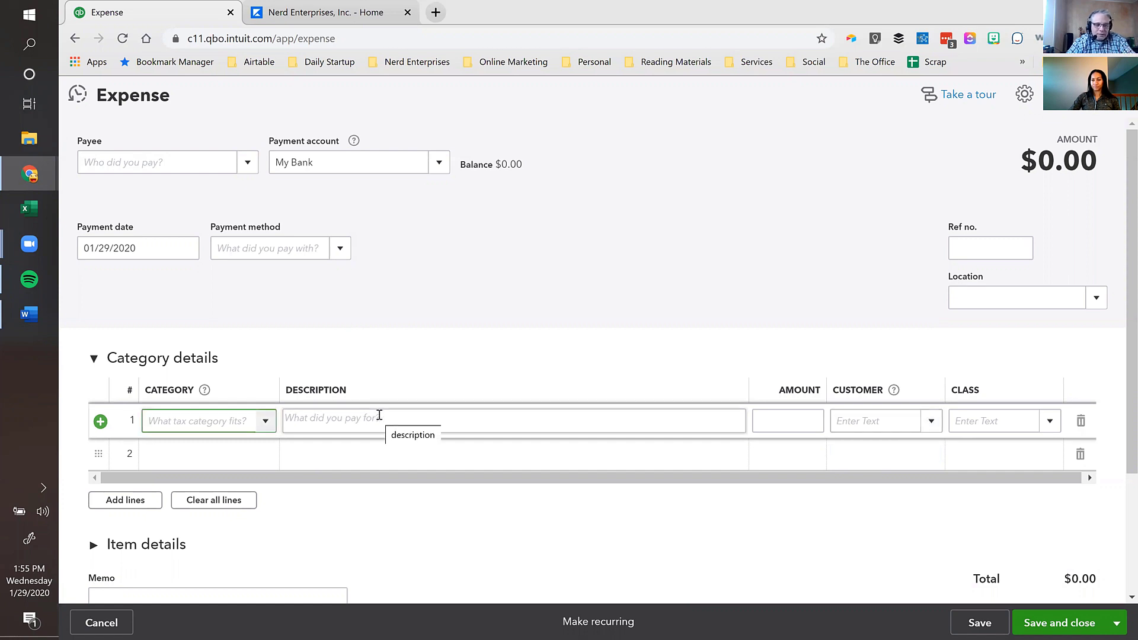
click(924, 421)
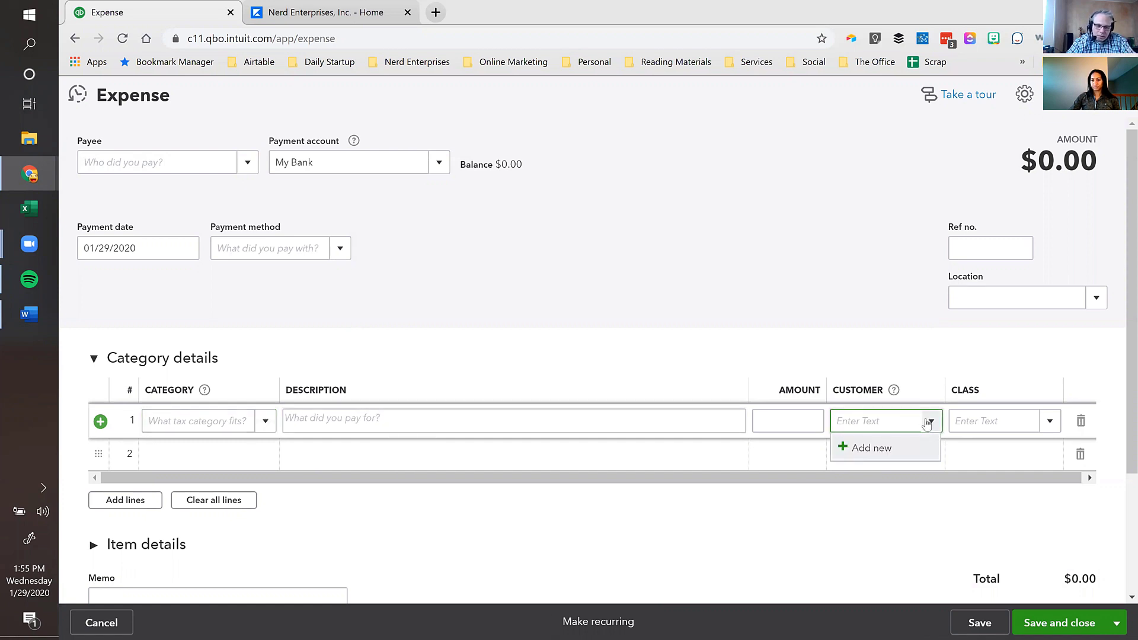
- Browse a new customer's Additional Info, Attachments and Language tabs, then discard both customer and expense
click(869, 455)
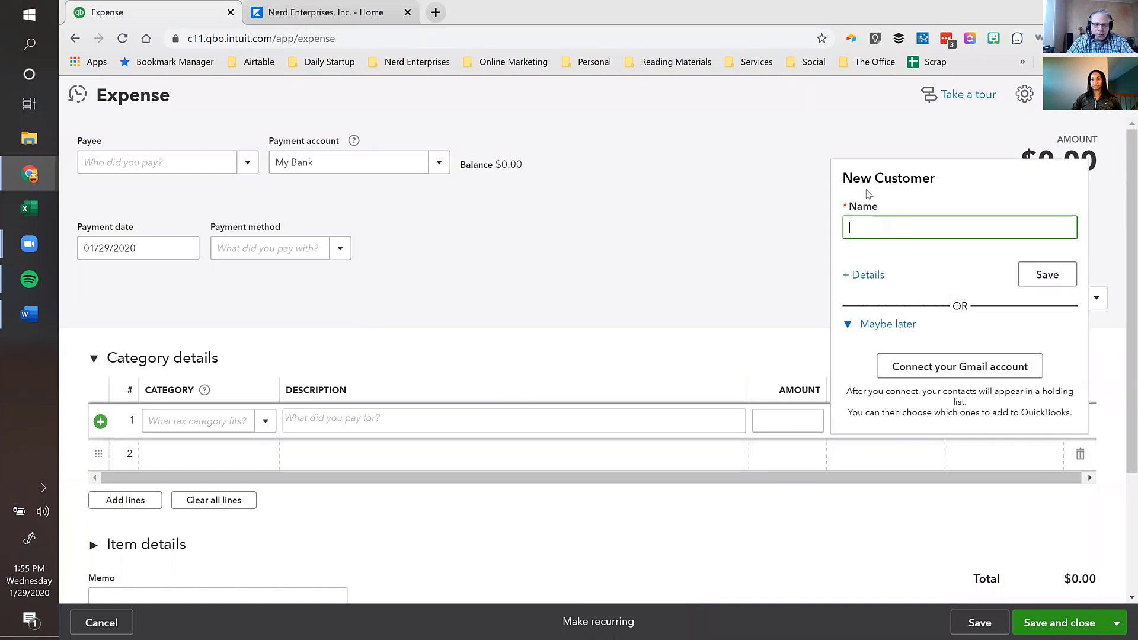
click(868, 274)
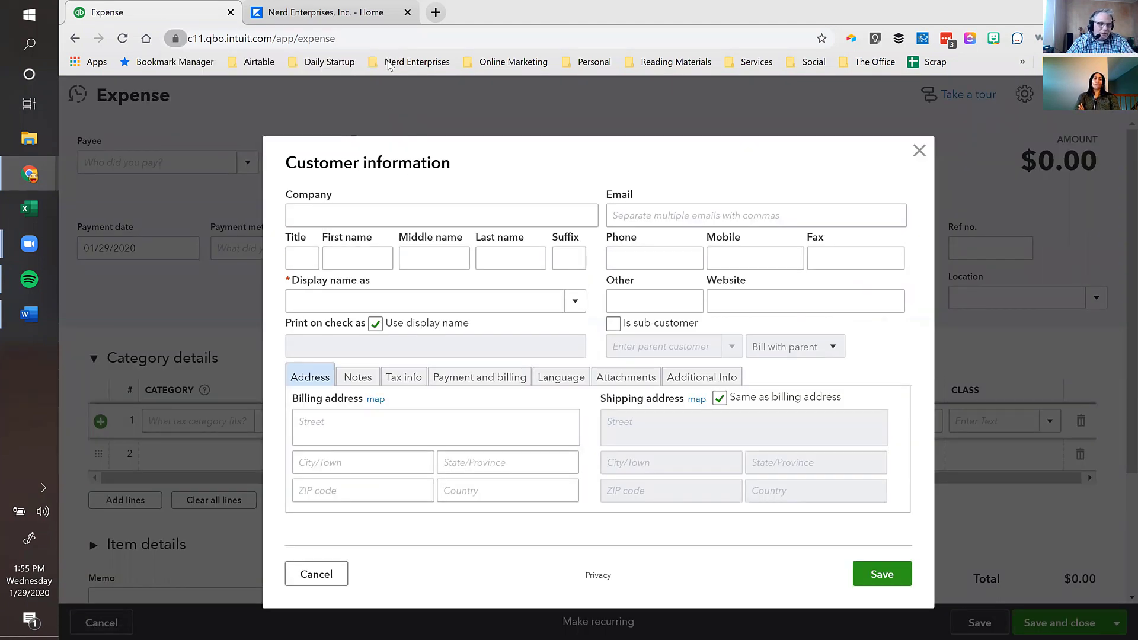
click(388, 62)
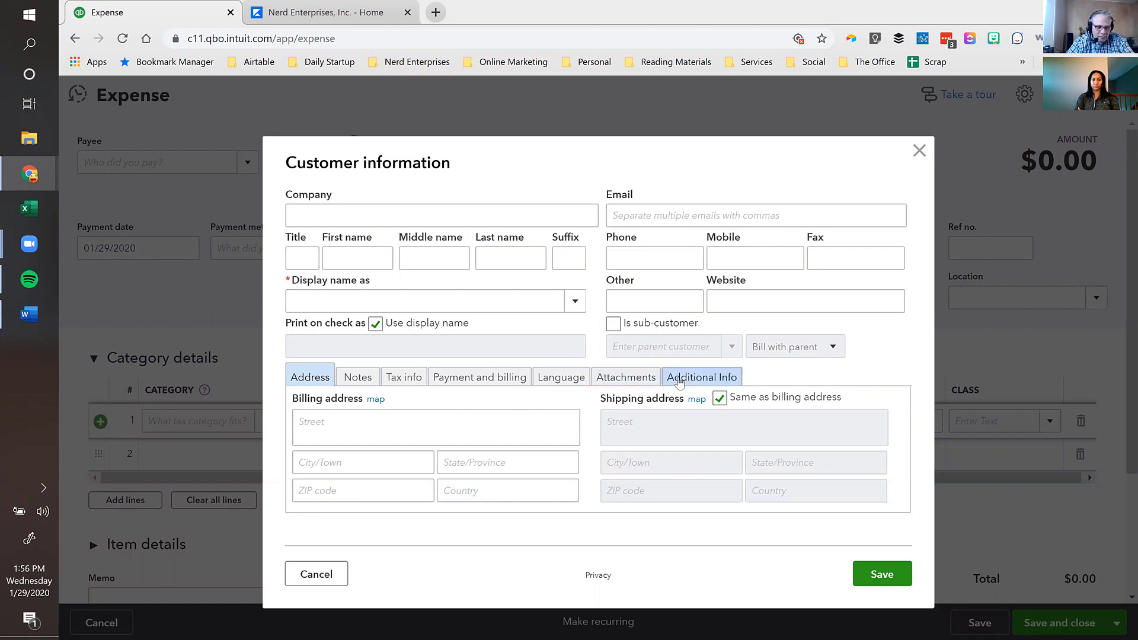
click(679, 382)
click(626, 377)
click(561, 377)
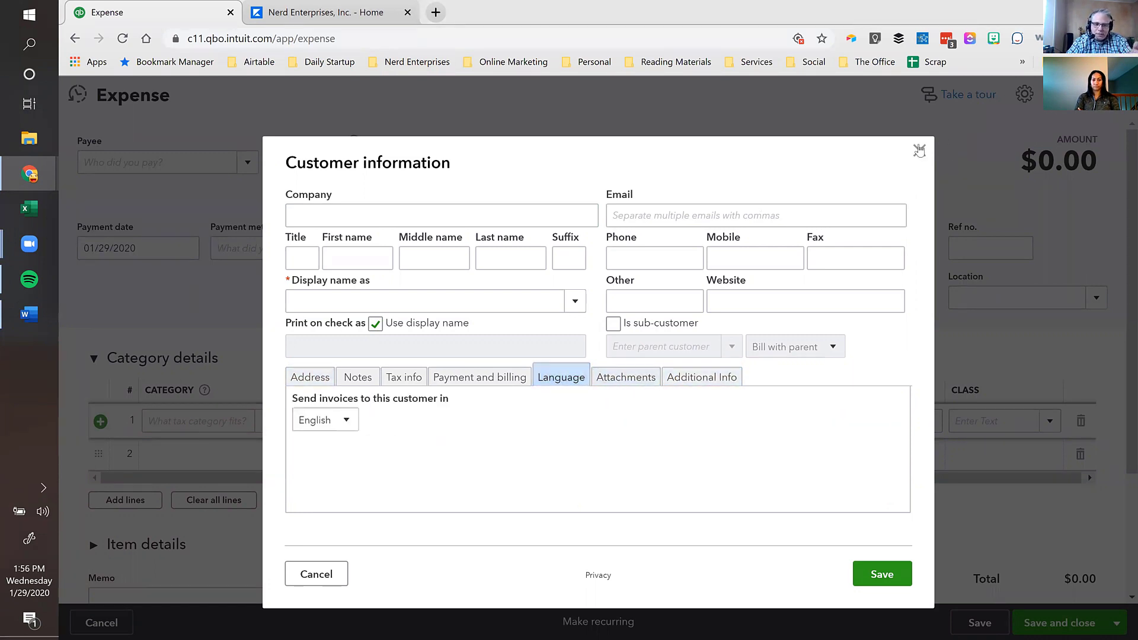
click(919, 150)
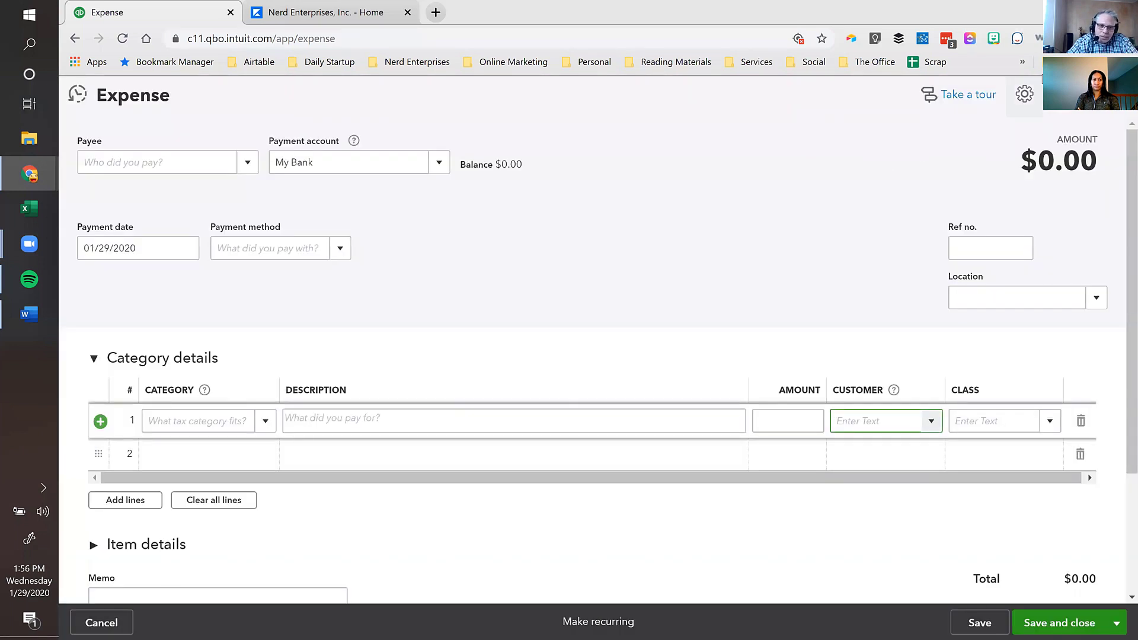
click(1108, 94)
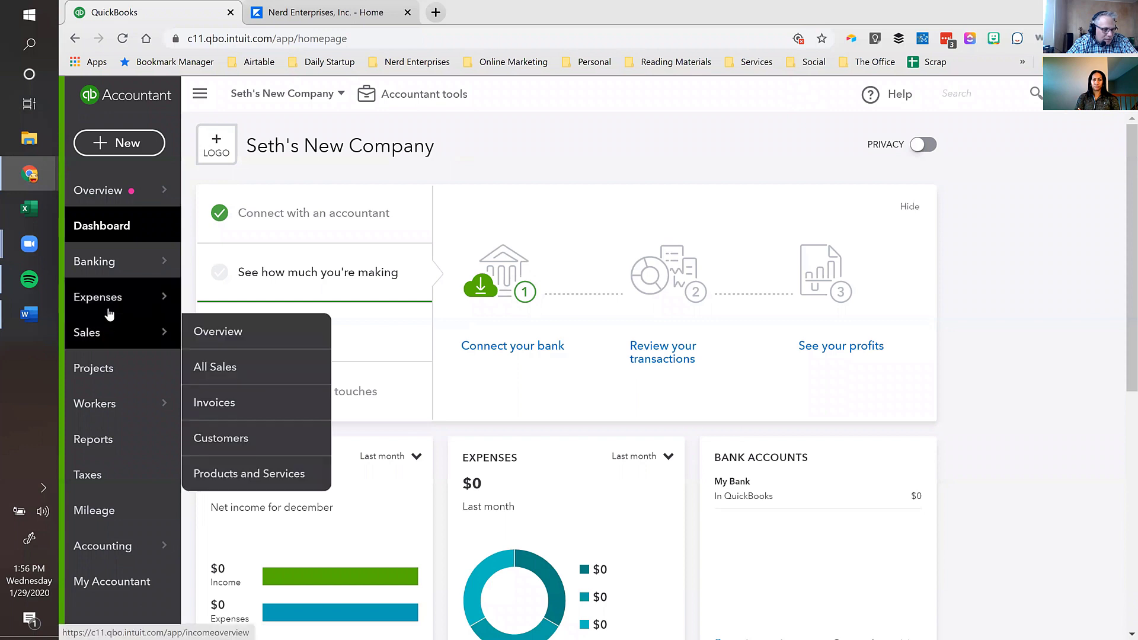
- Open All Lists from the gear menu and review the Lists page
mouse_move(124, 299)
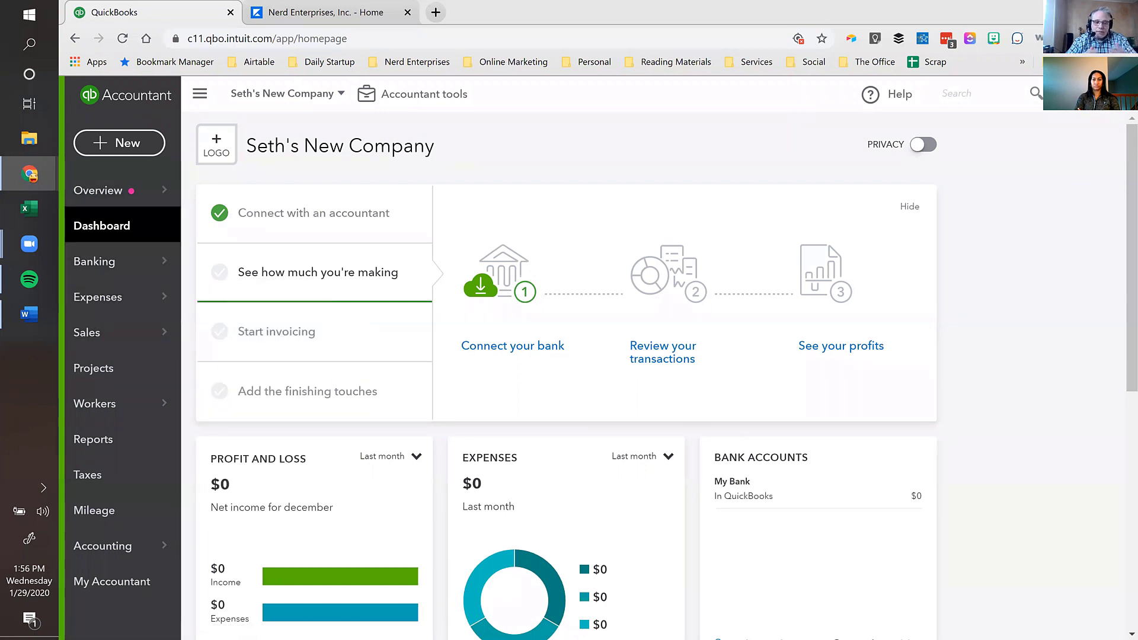
click(1114, 94)
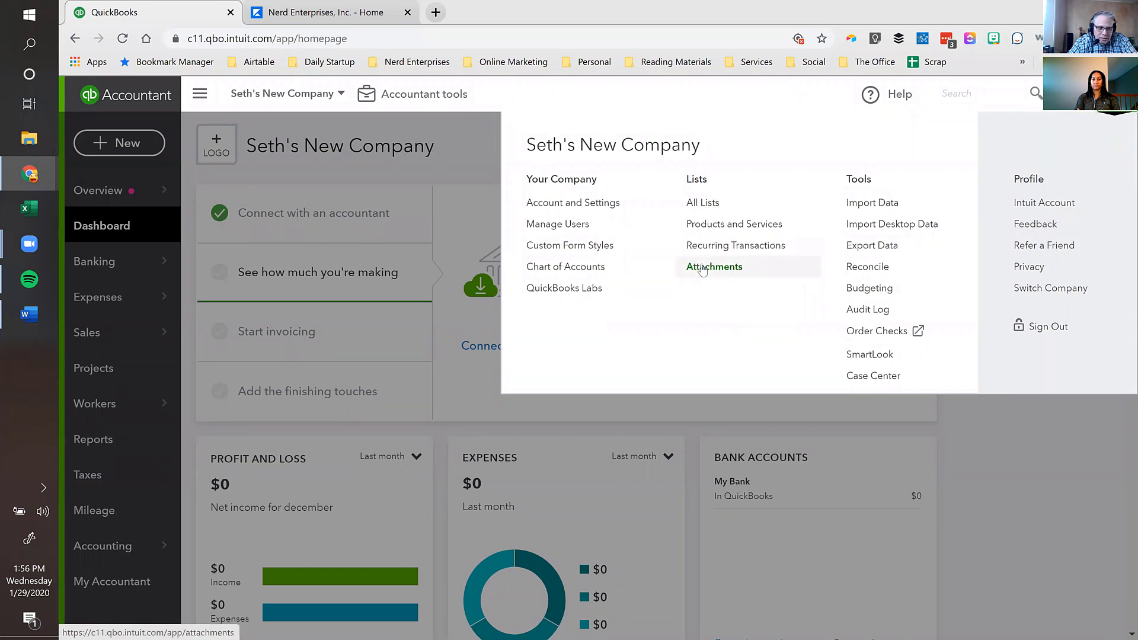
click(702, 203)
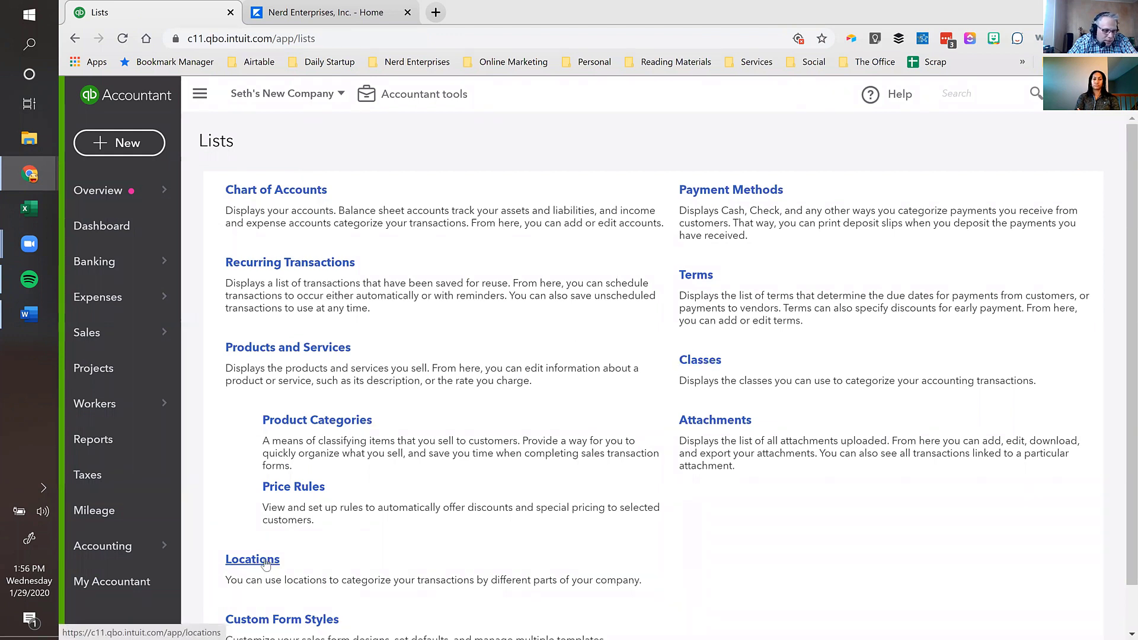
scroll(264, 563, down, 1)
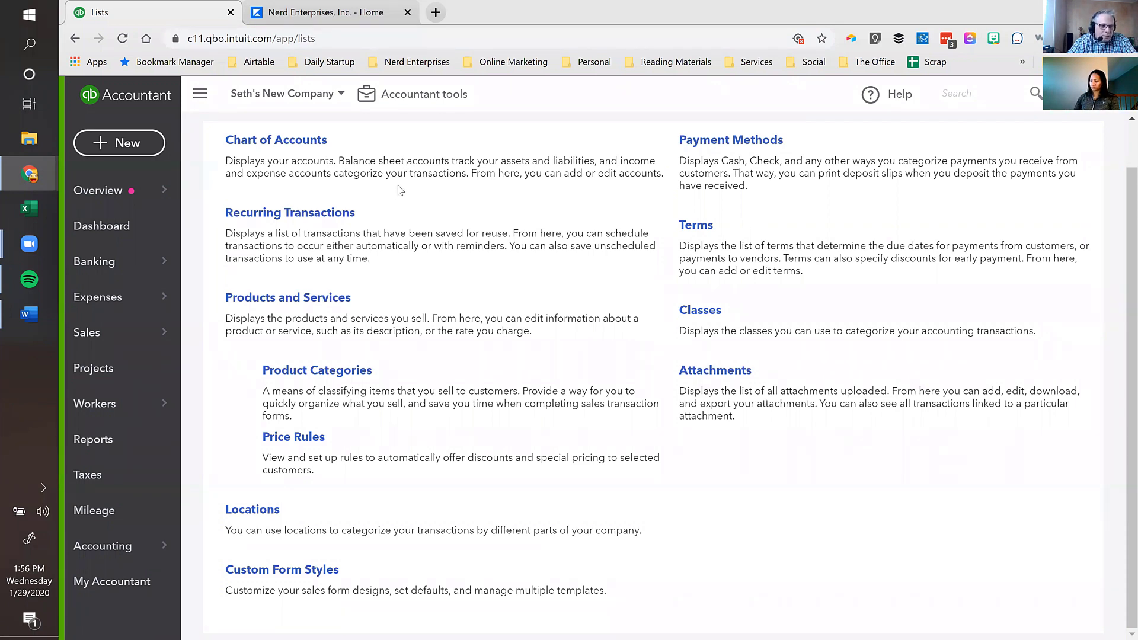
scroll(464, 249, up, 1)
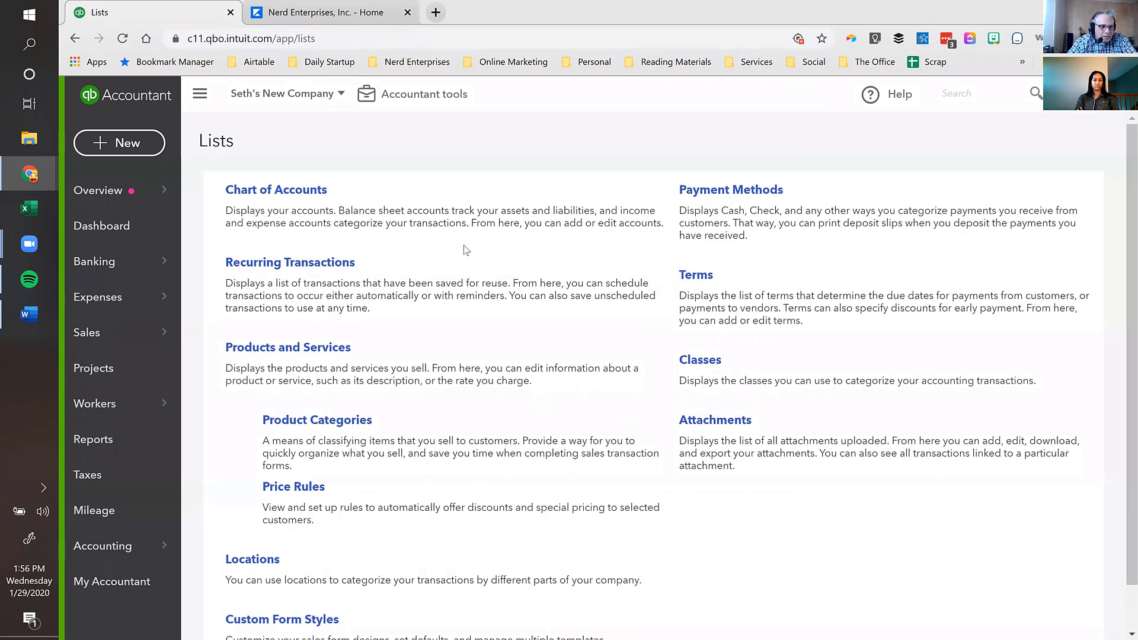
click(1089, 94)
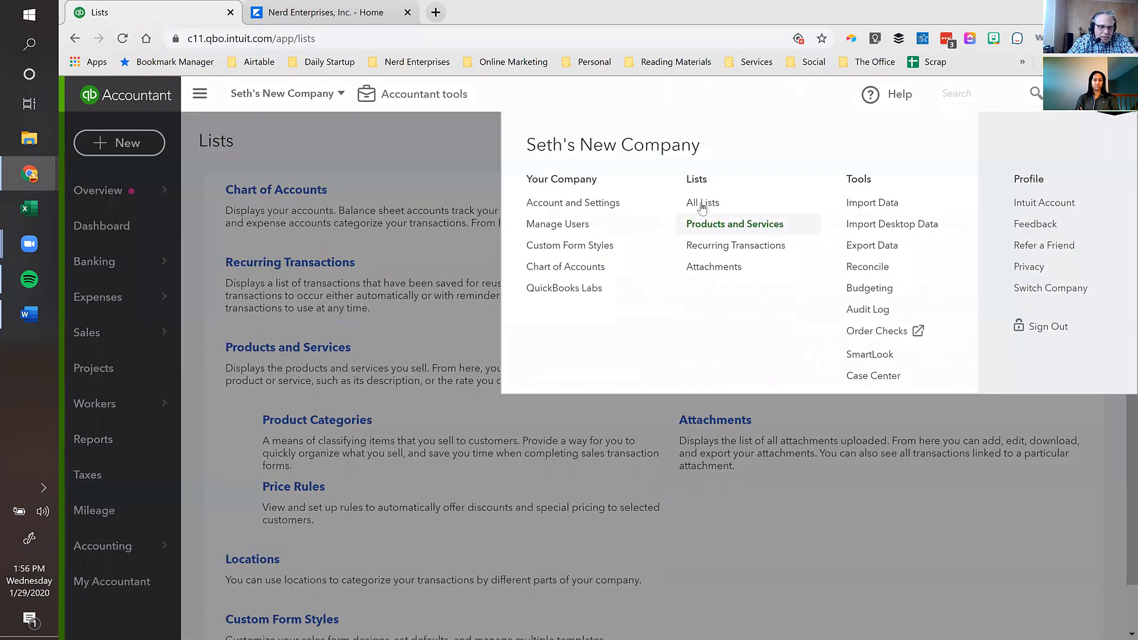
click(701, 202)
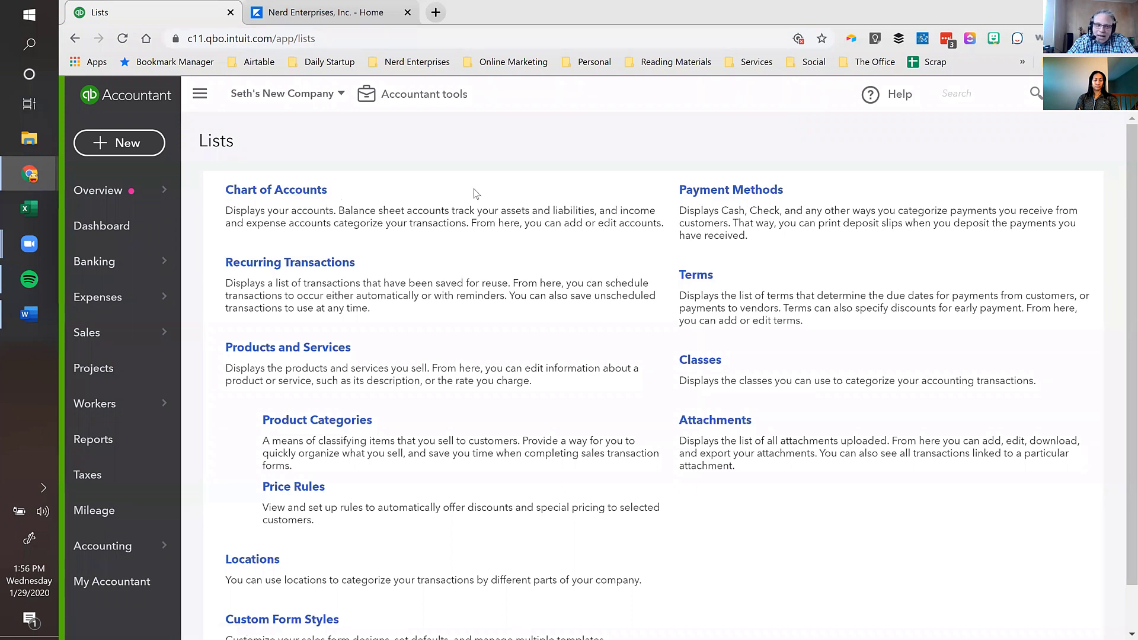
- Bookmark the Lists page and start a new All Bookmarks record in the Airtable clipper
click(821, 39)
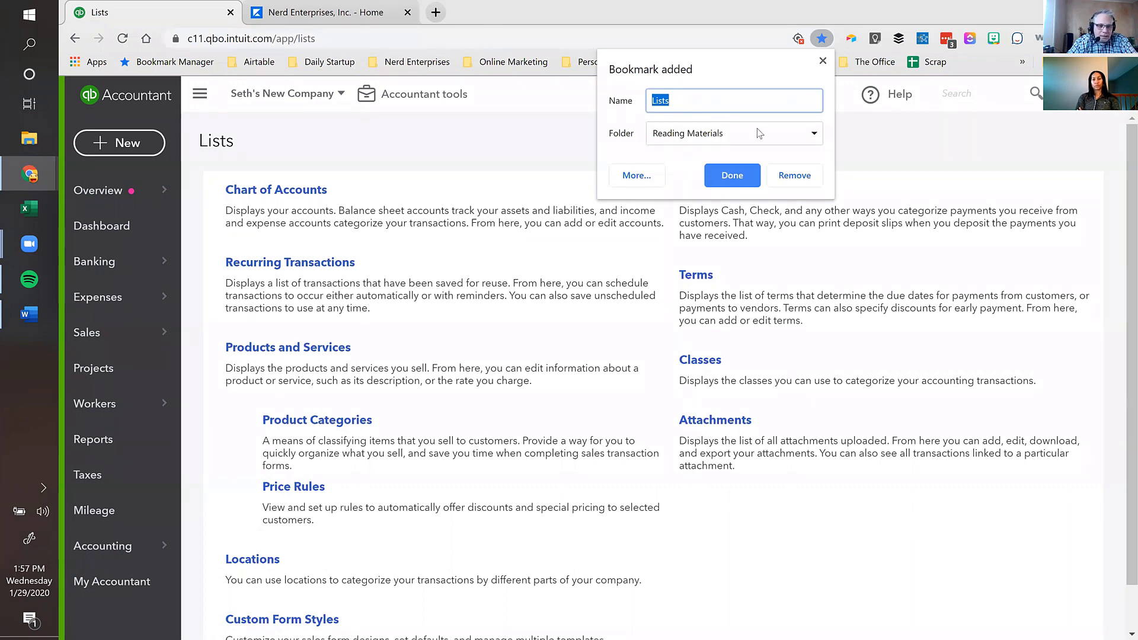
click(732, 176)
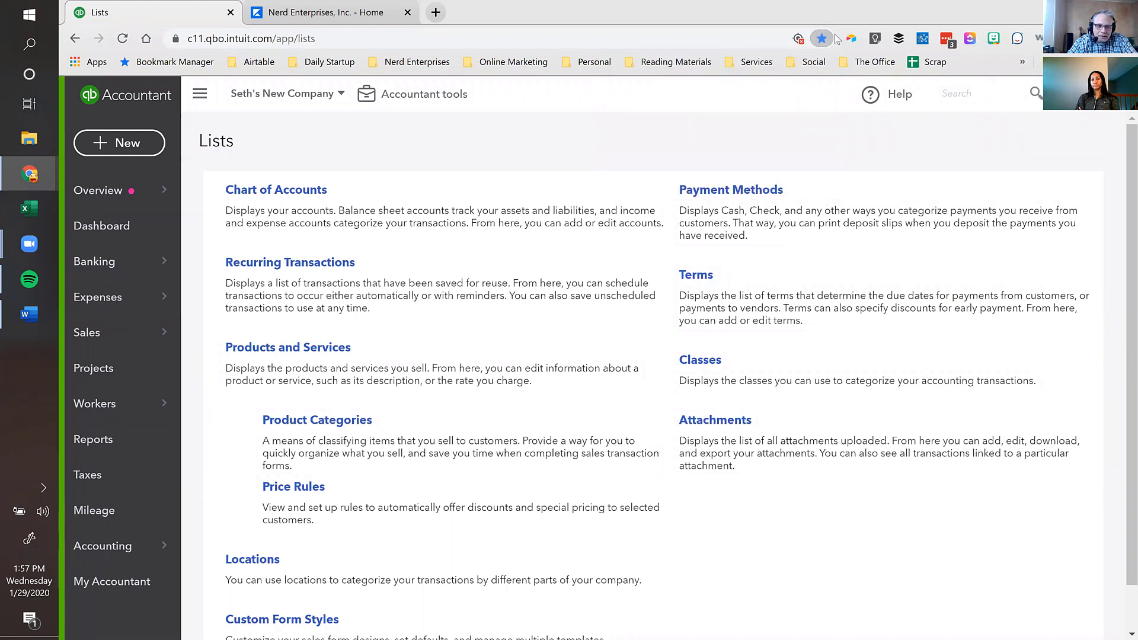
click(851, 39)
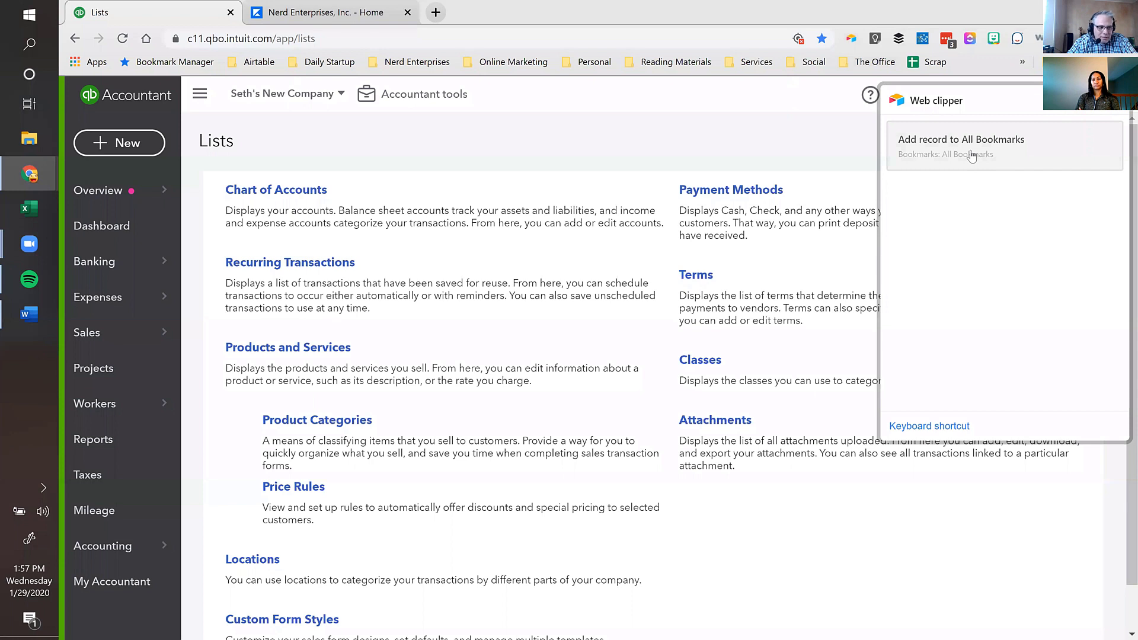
click(971, 155)
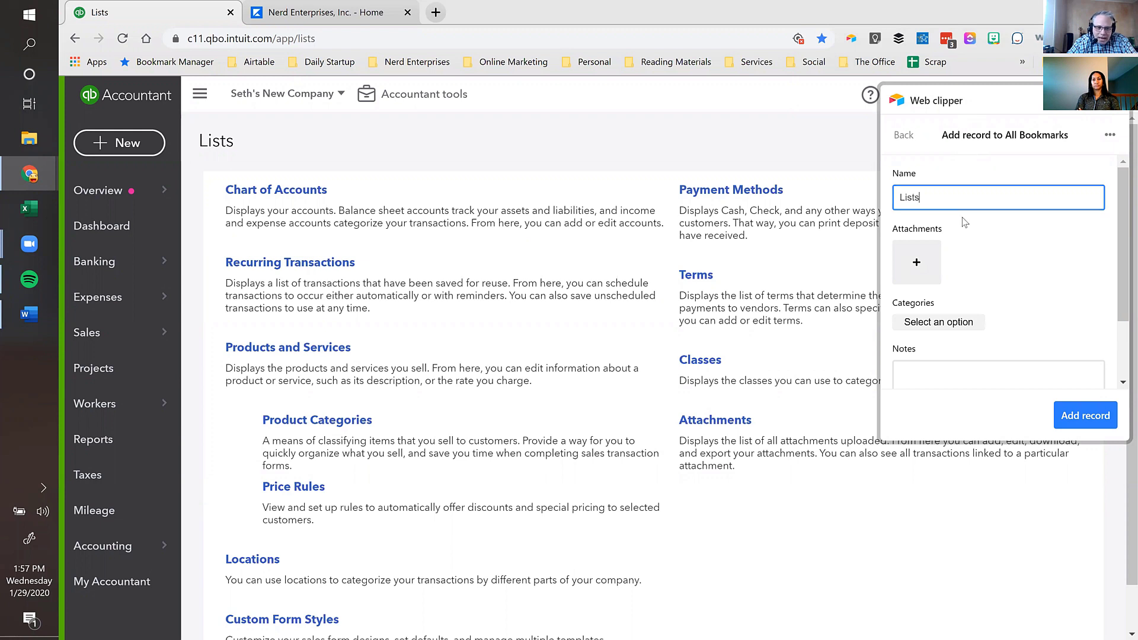
scroll(974, 205, down, 2)
scroll(977, 201, up, 2)
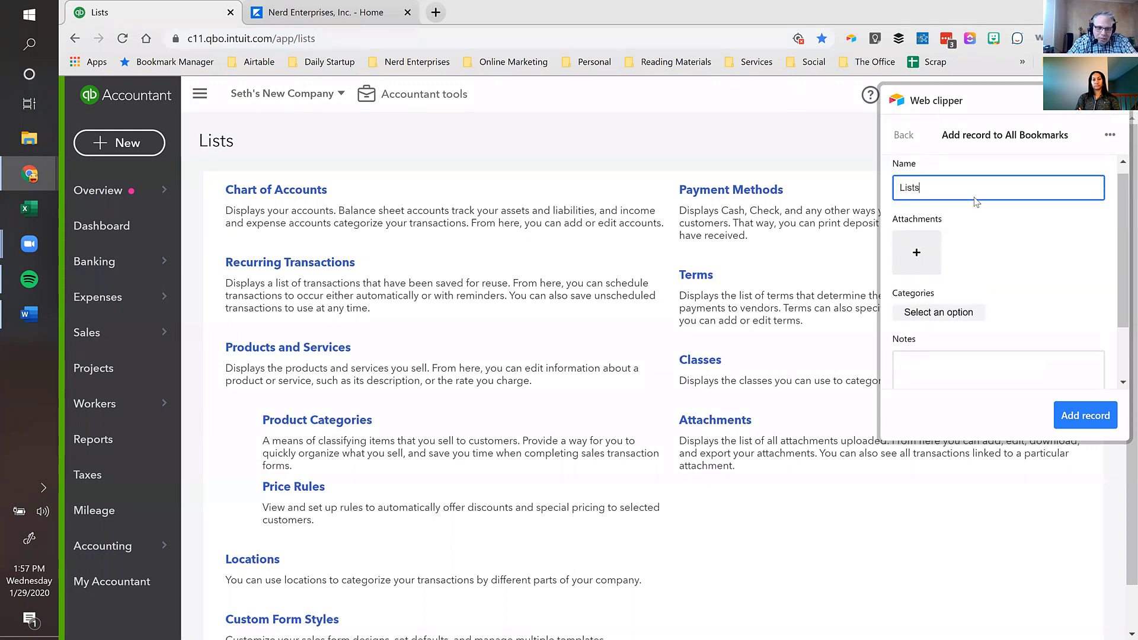
scroll(976, 202, down, 2)
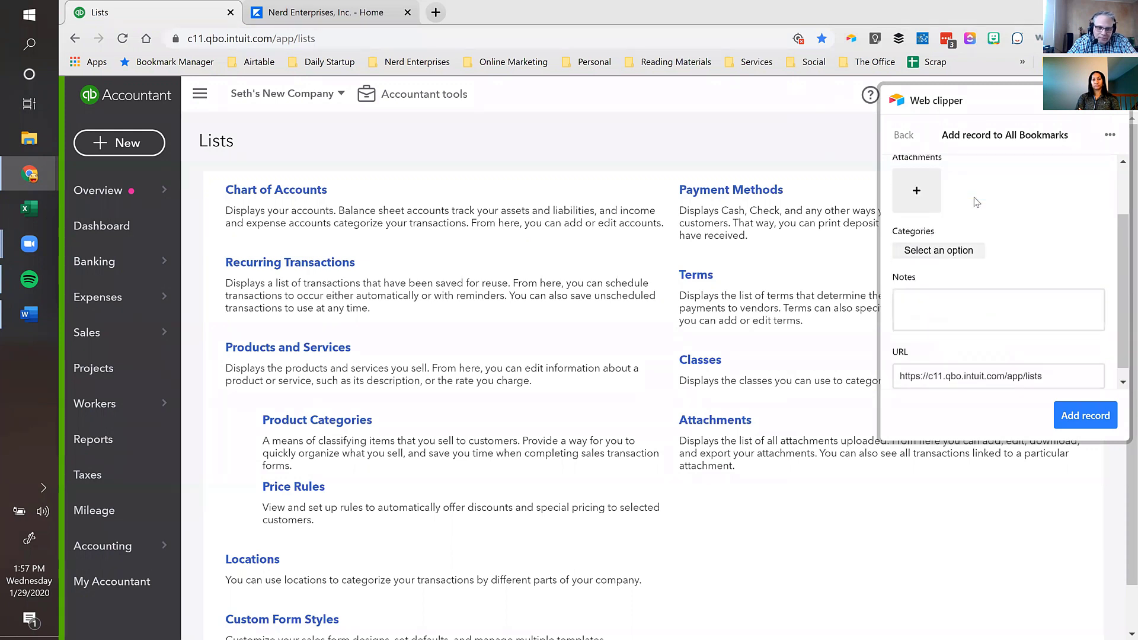
- Attach a full-page screenshot, tag QuickBooks Online App Links, drop 'c11.' from the URL, and save
click(916, 182)
click(945, 250)
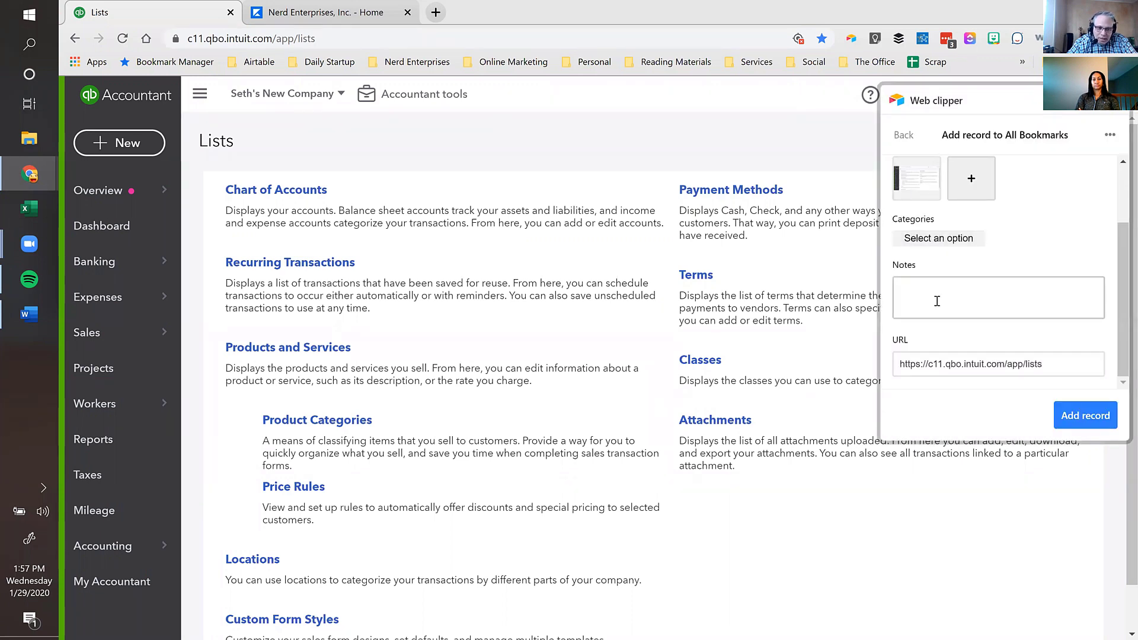
click(937, 238)
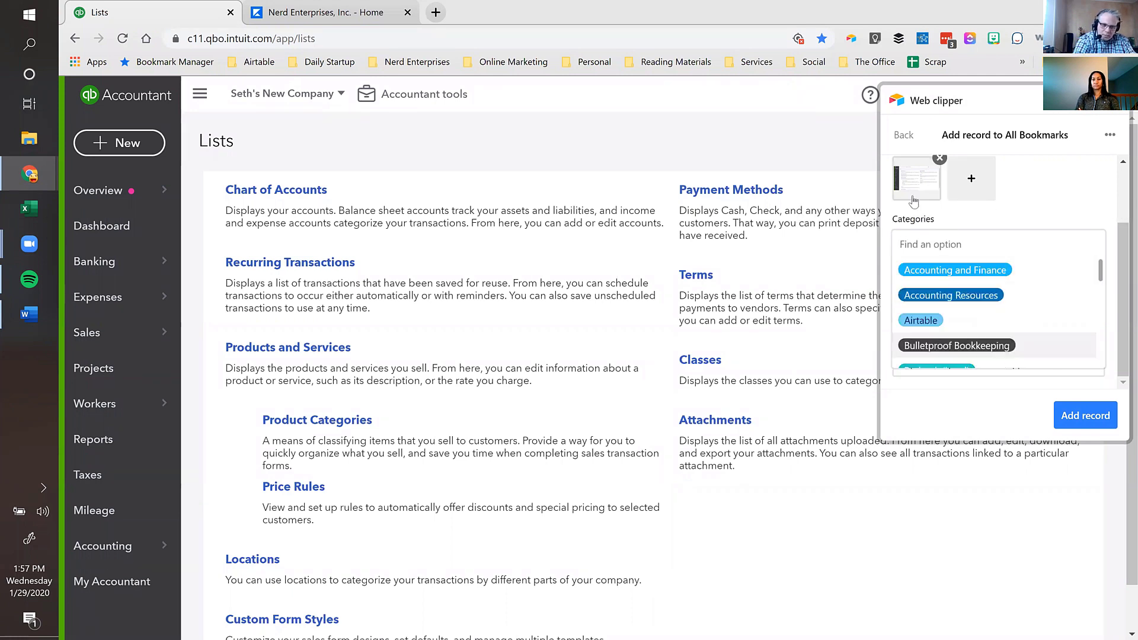
text(Quick)
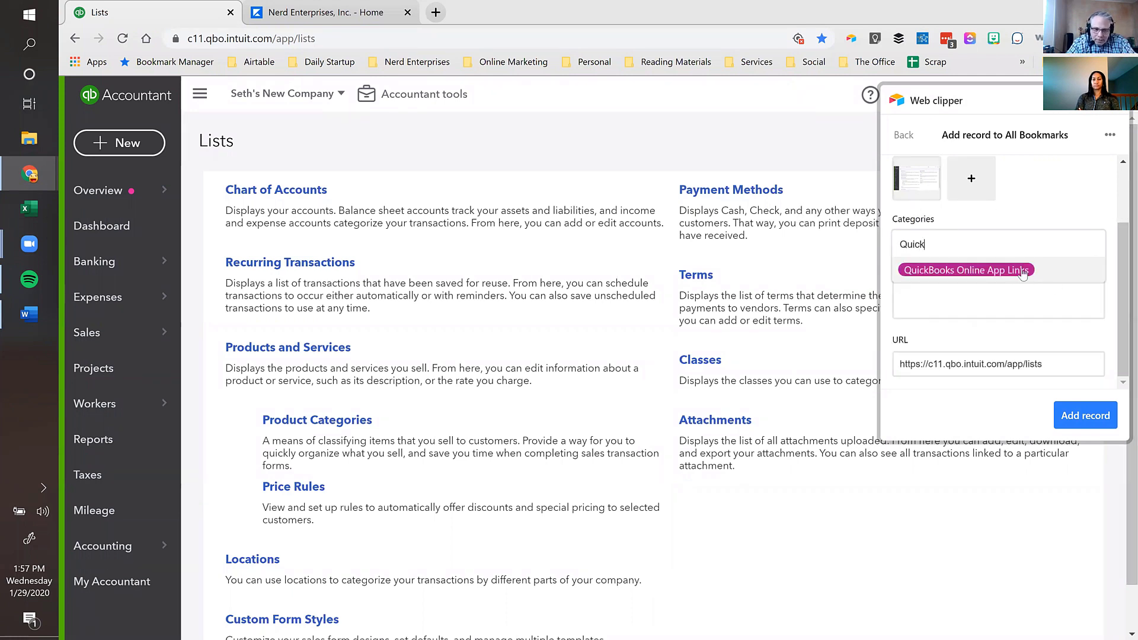
click(1014, 272)
click(931, 315)
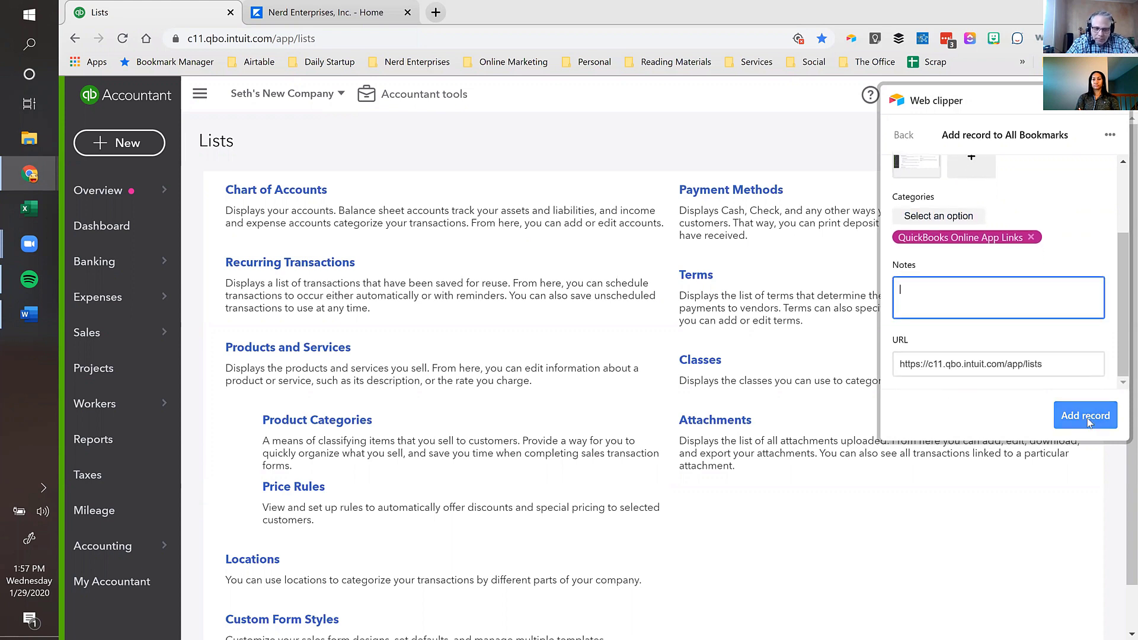
click(942, 363)
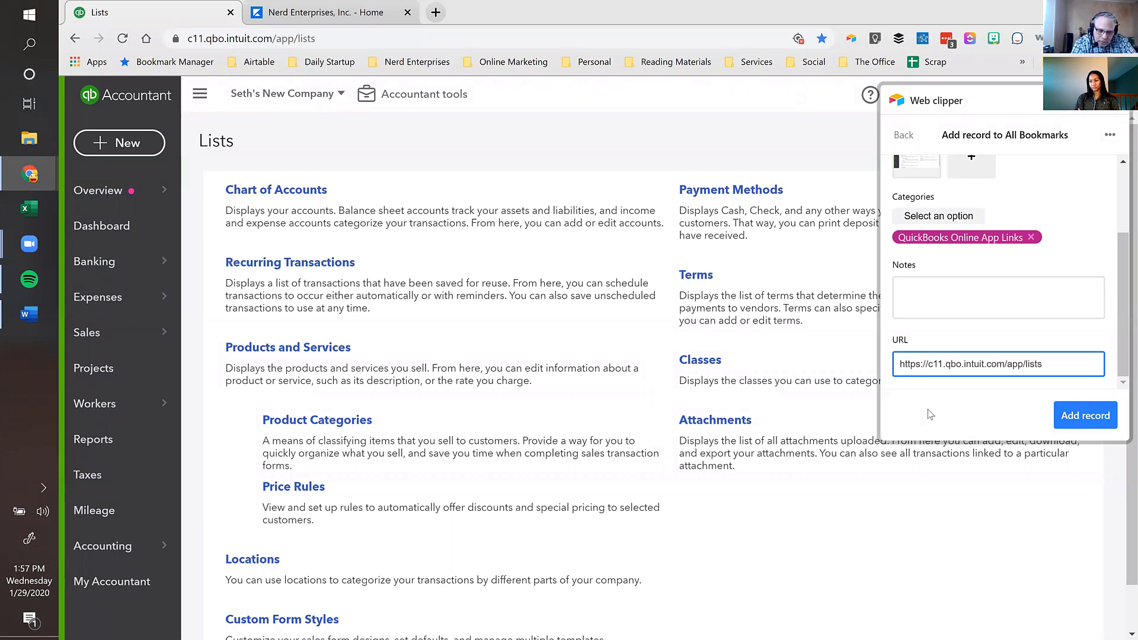
key(BackSpace)
key(BackSpace)
key(BackSpace)
key(BackSpace)
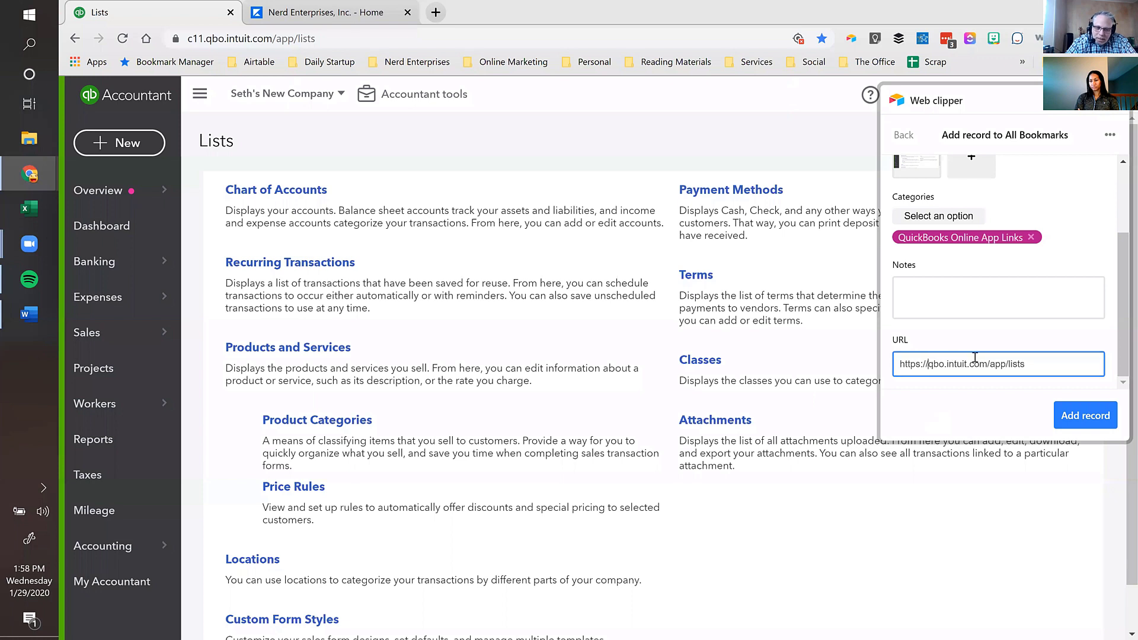
click(1081, 418)
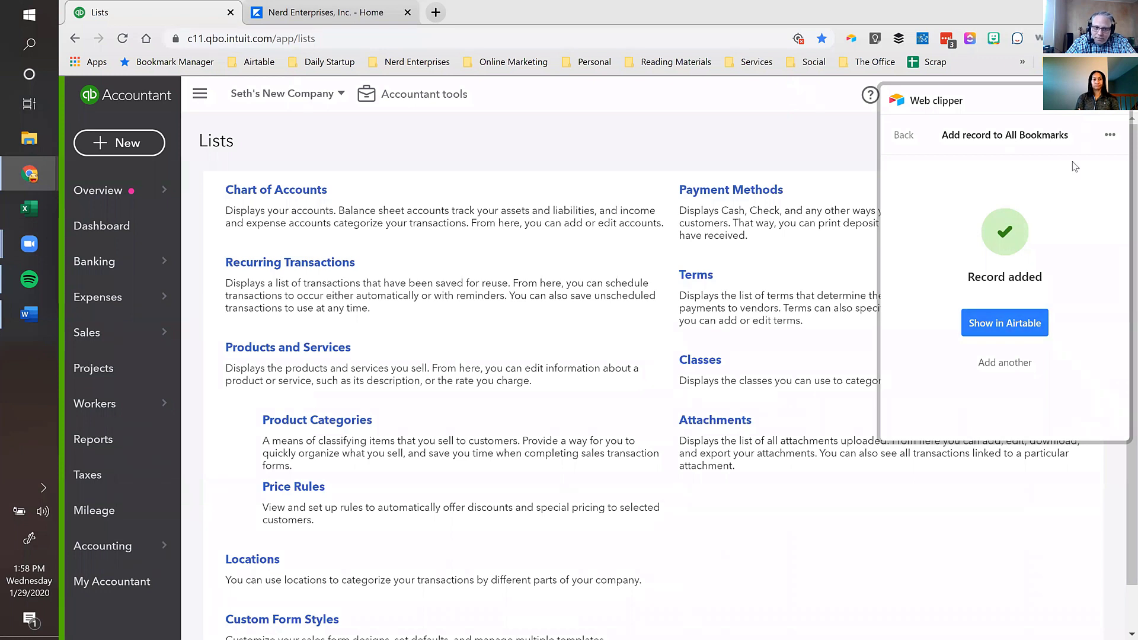
click(976, 73)
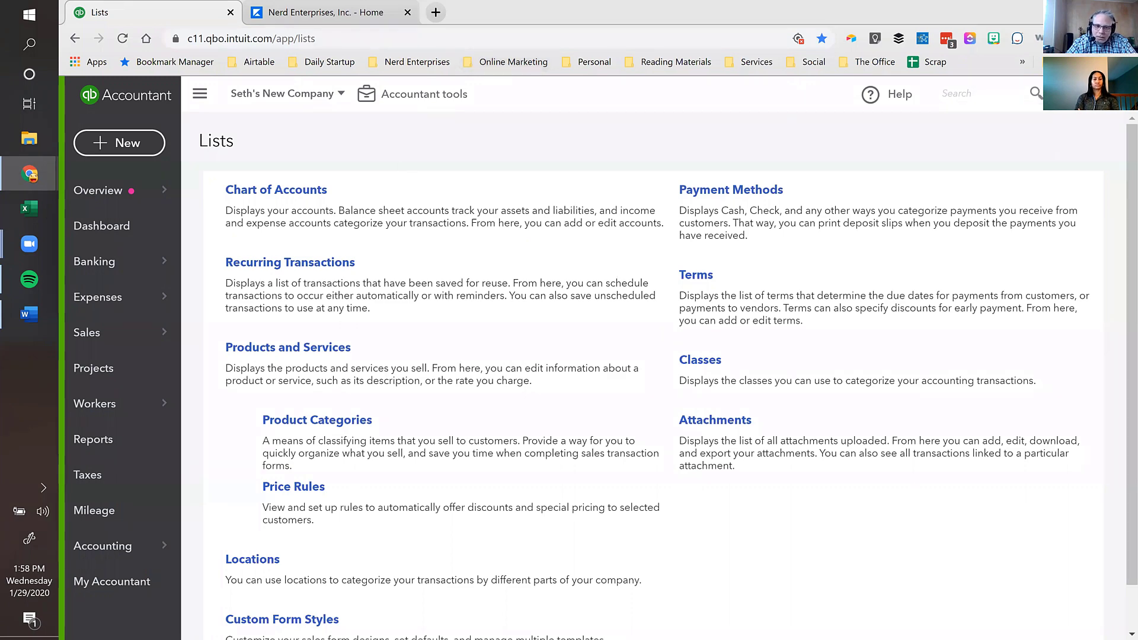
click(1114, 94)
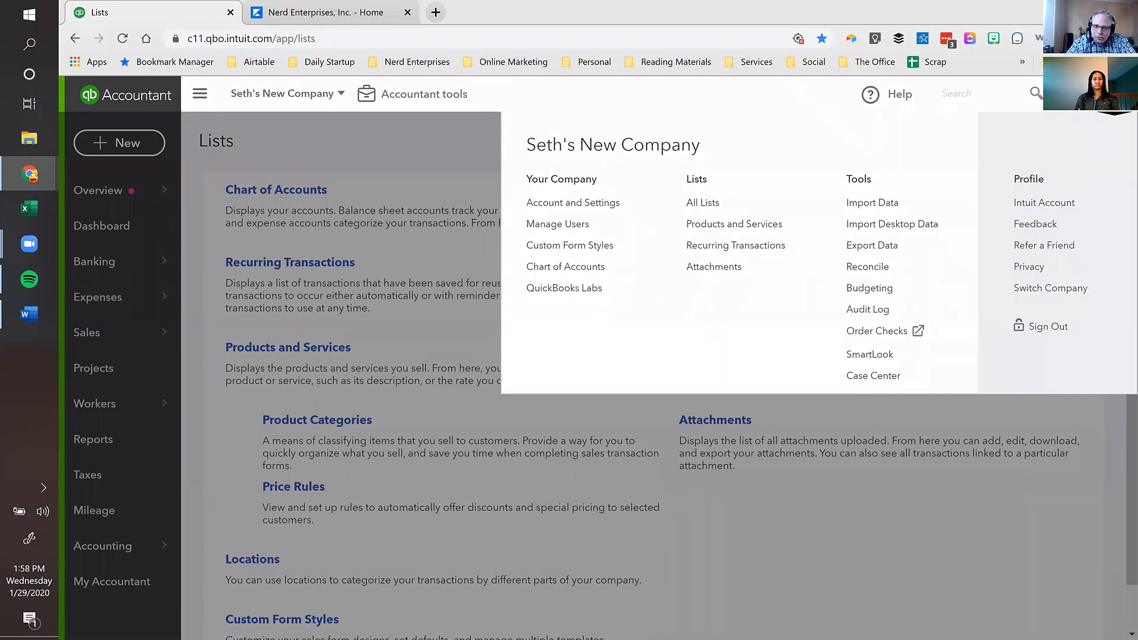
click(474, 145)
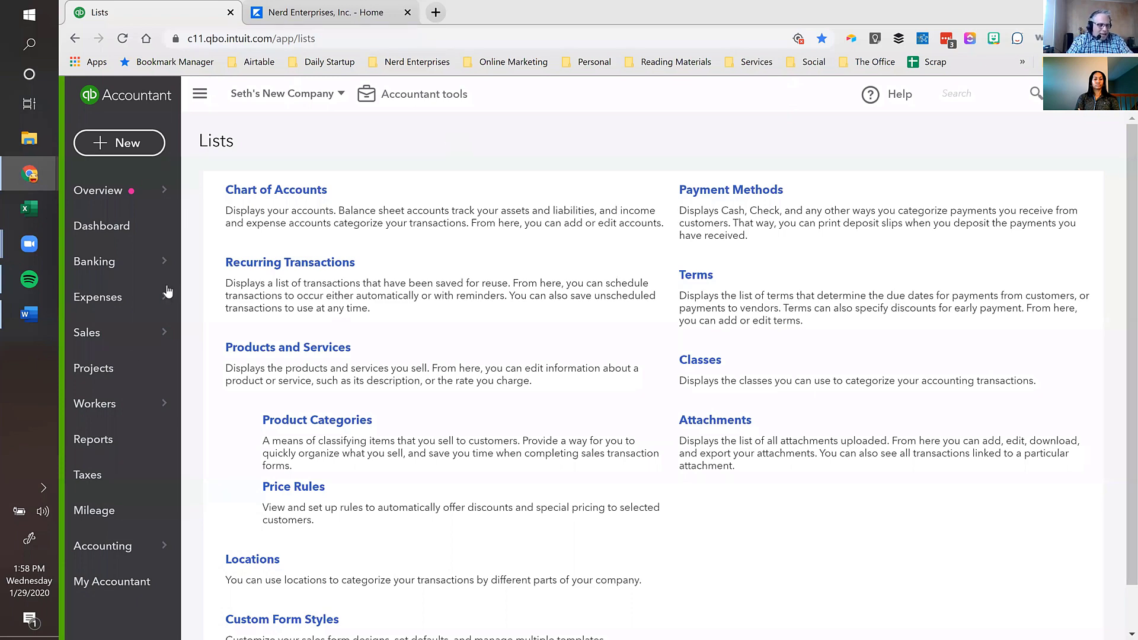
- Open a blank expense from the Expenses page, then load /app/expenses to see the empty list
click(94, 297)
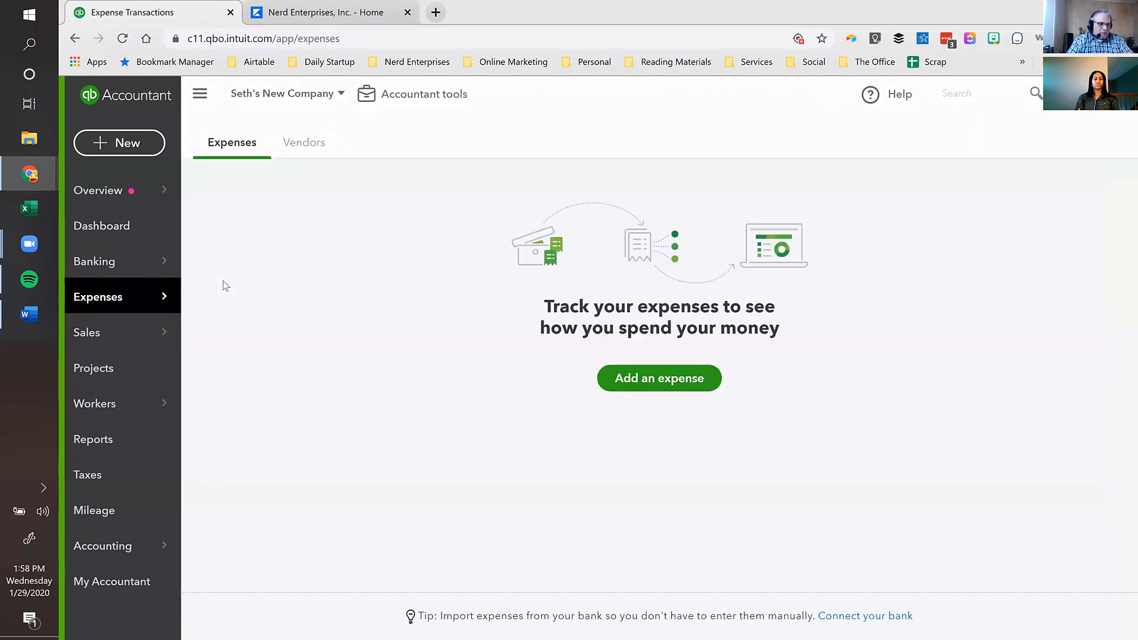
click(628, 382)
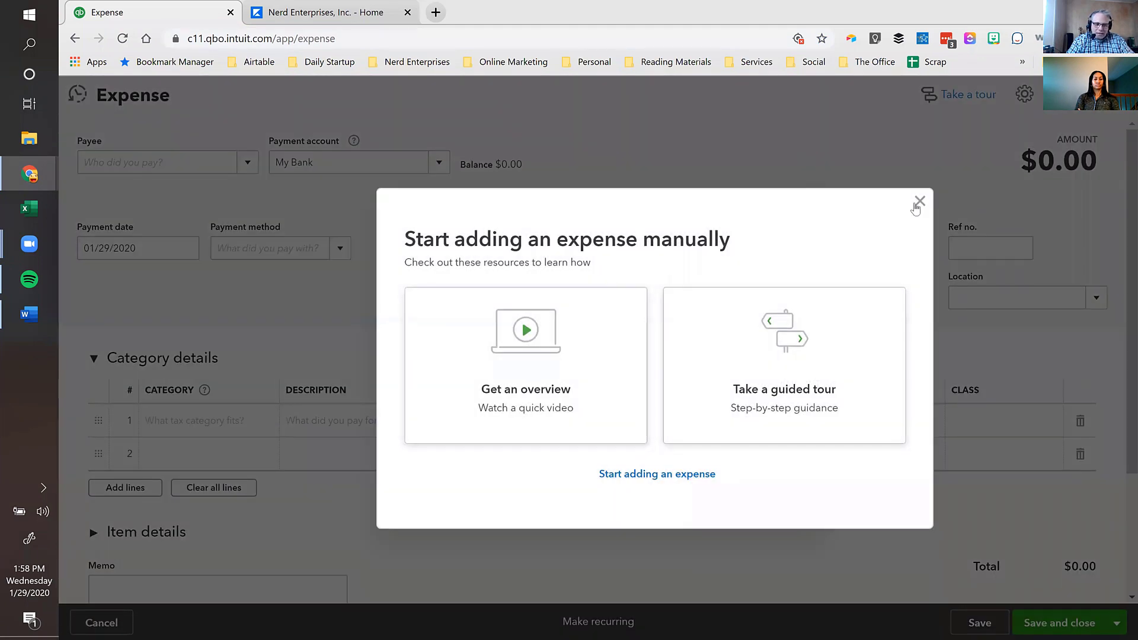
click(919, 201)
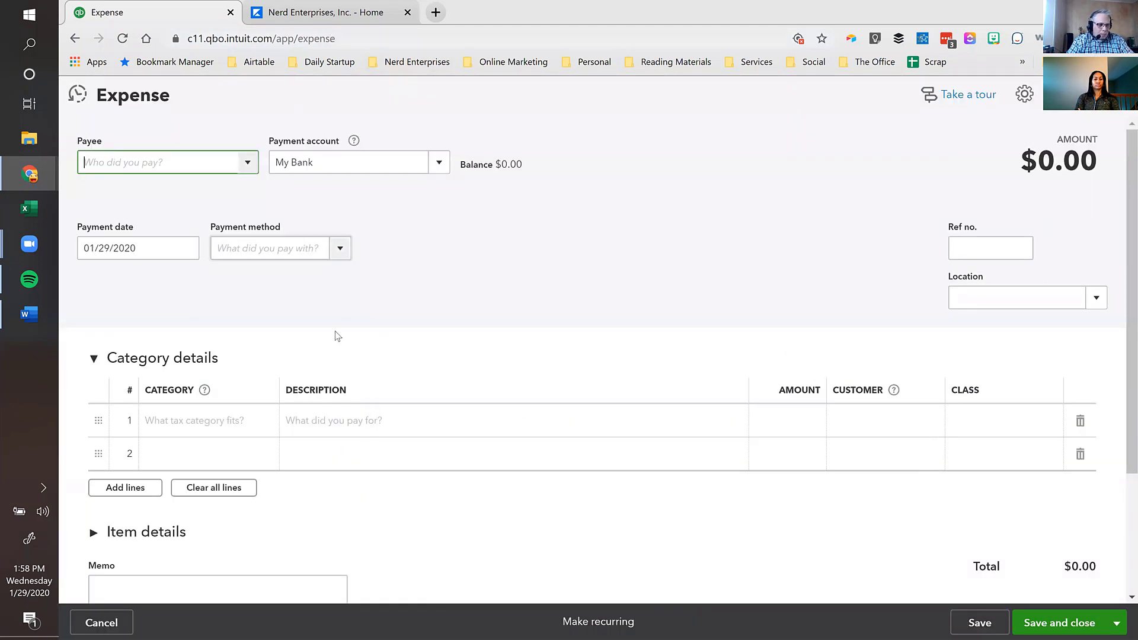
click(337, 39)
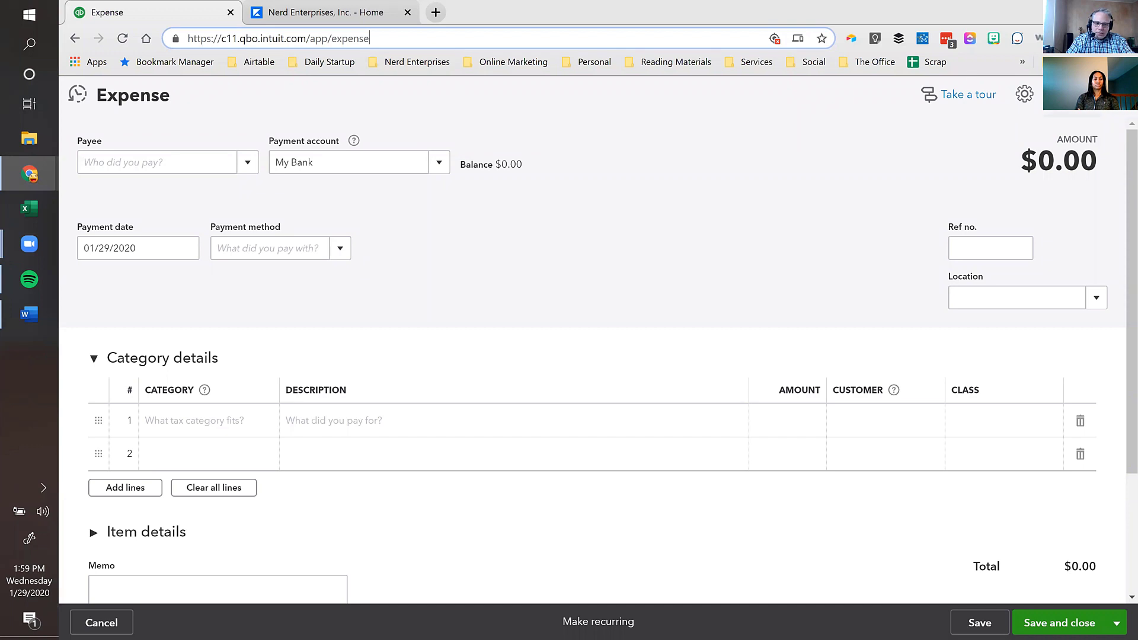
text(s)
key(Return)
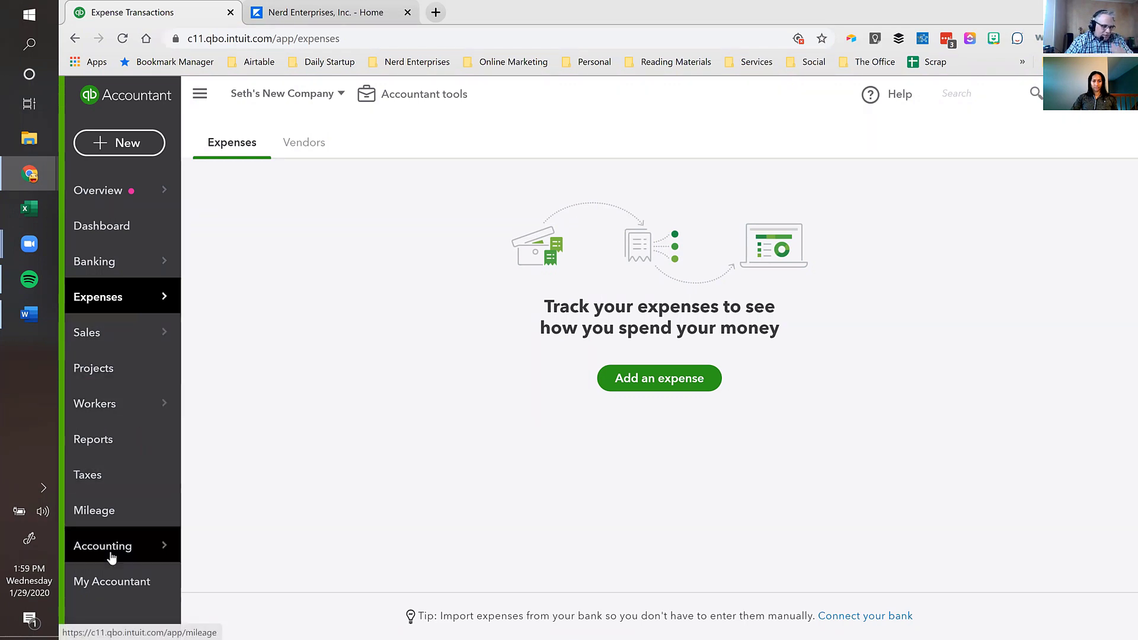
- View the Chart of Accounts, Banking page and Account and Settings, then reopen the gear menu
mouse_move(181, 554)
click(230, 543)
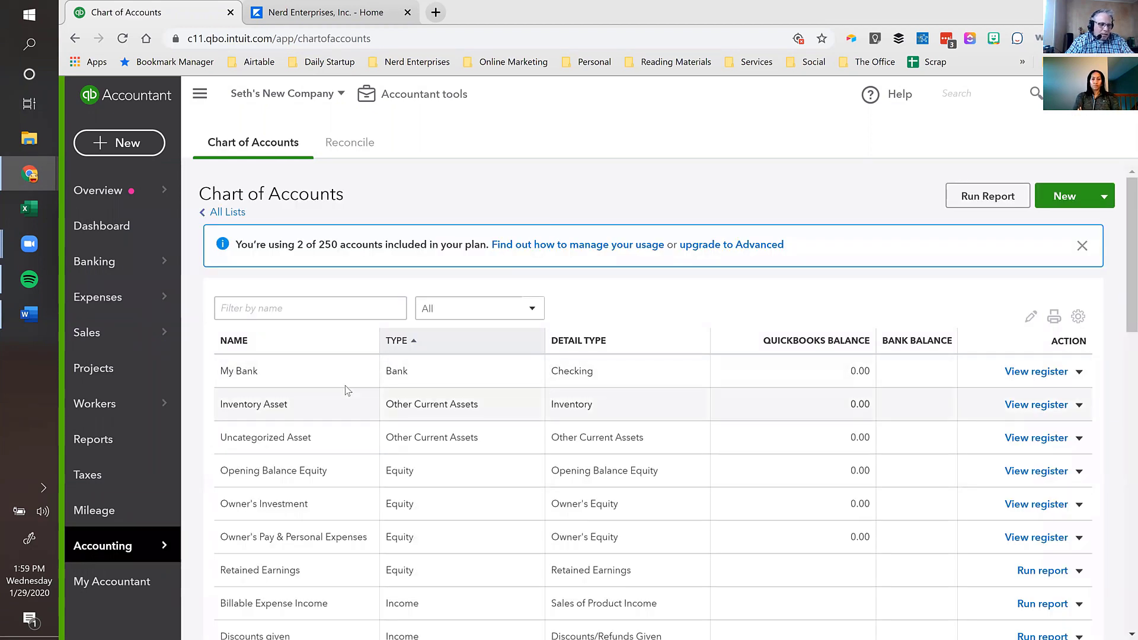
click(94, 271)
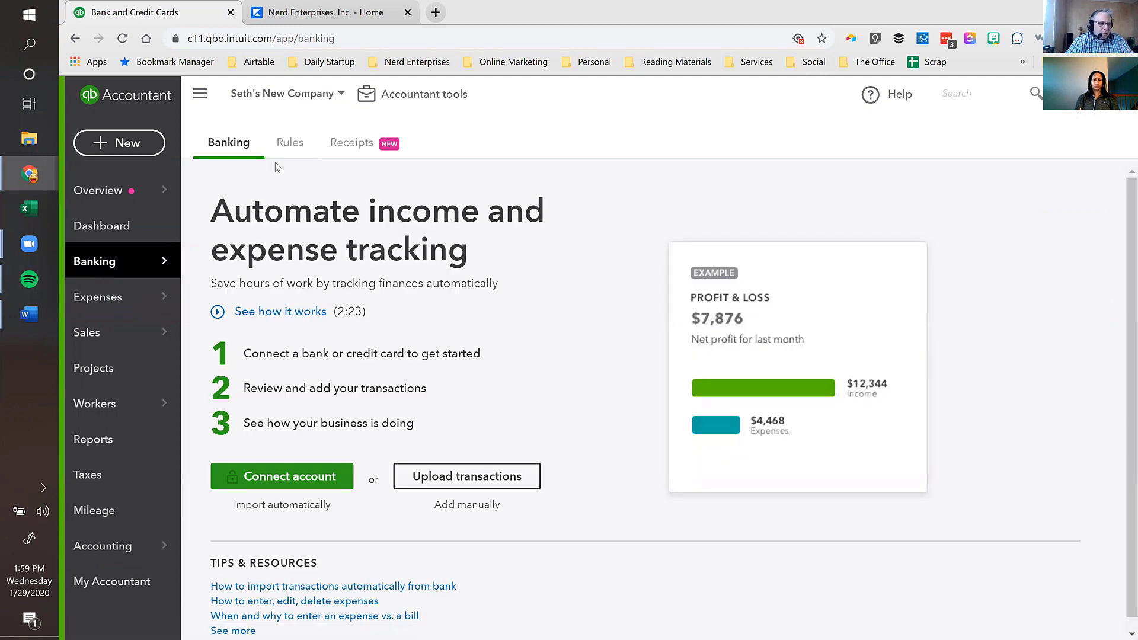
click(1116, 94)
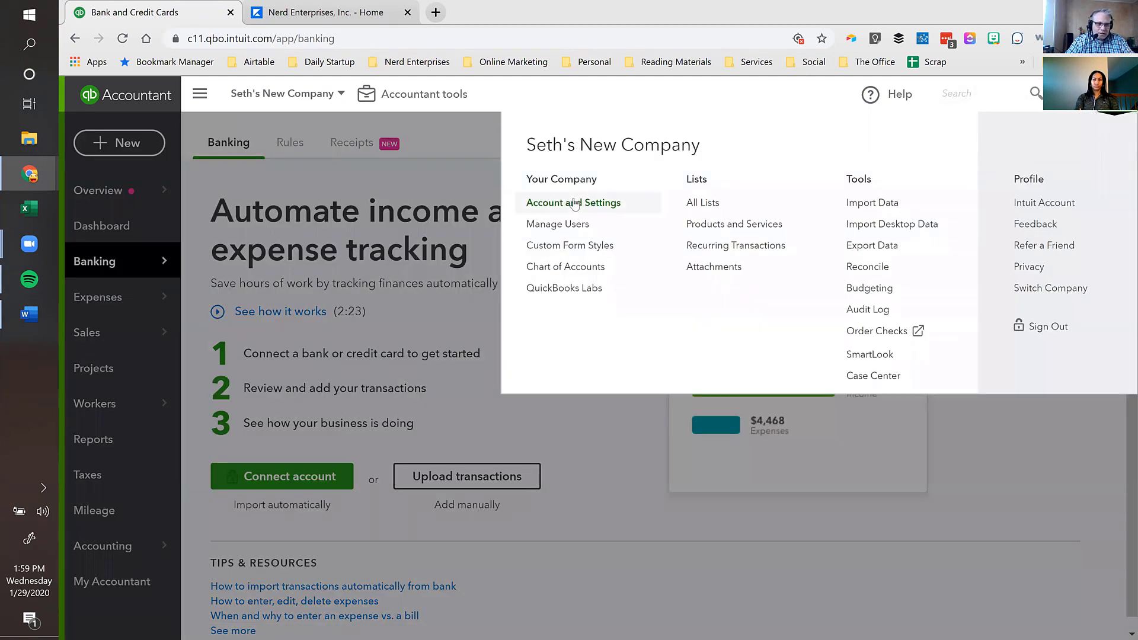
click(572, 202)
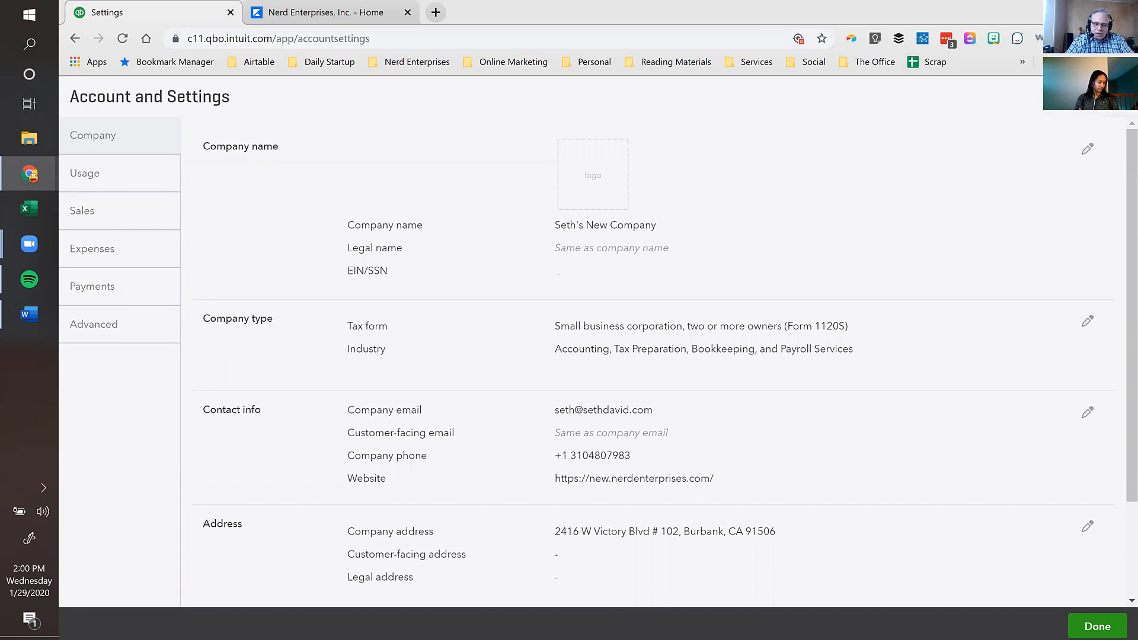
click(1115, 96)
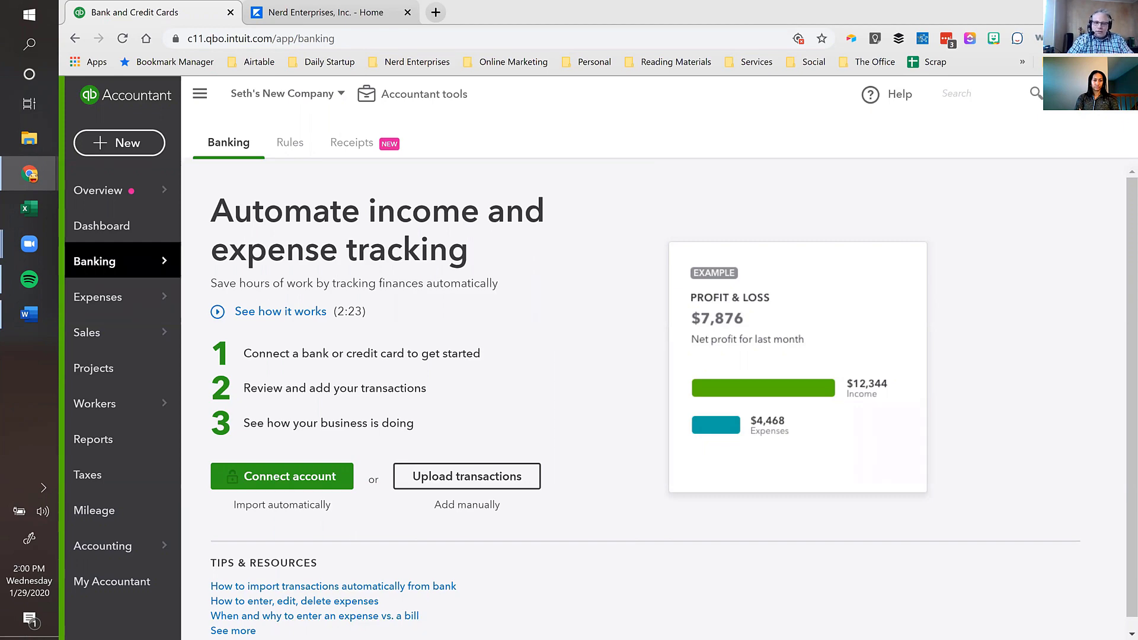
click(1114, 95)
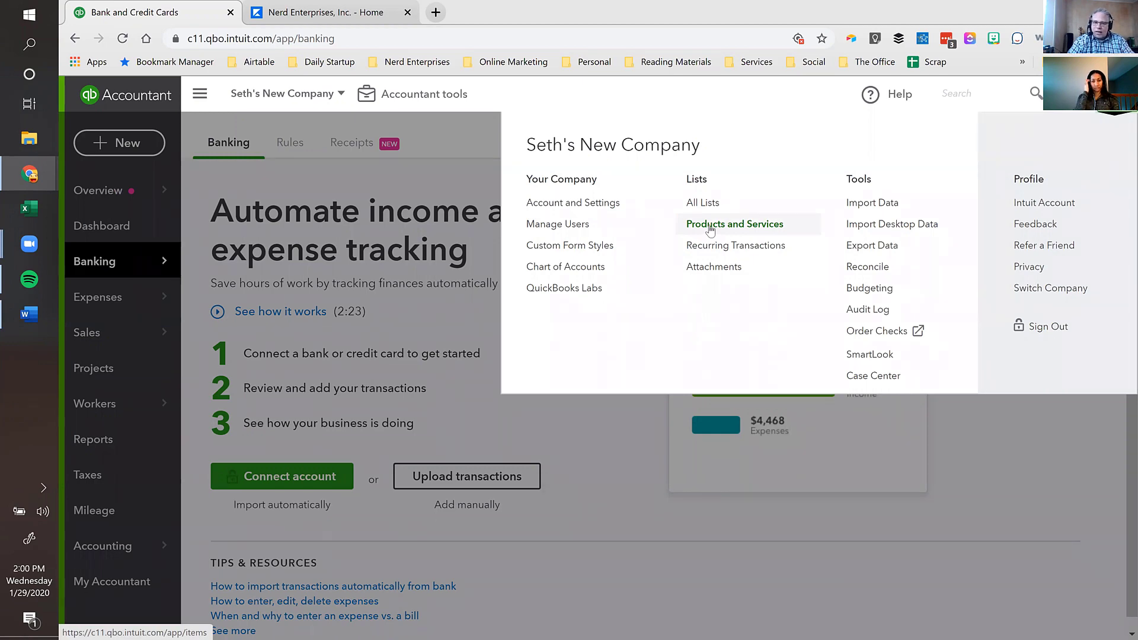
- Open Products and Services, check a new Service item's categories, cancel, and start a new item again
click(720, 227)
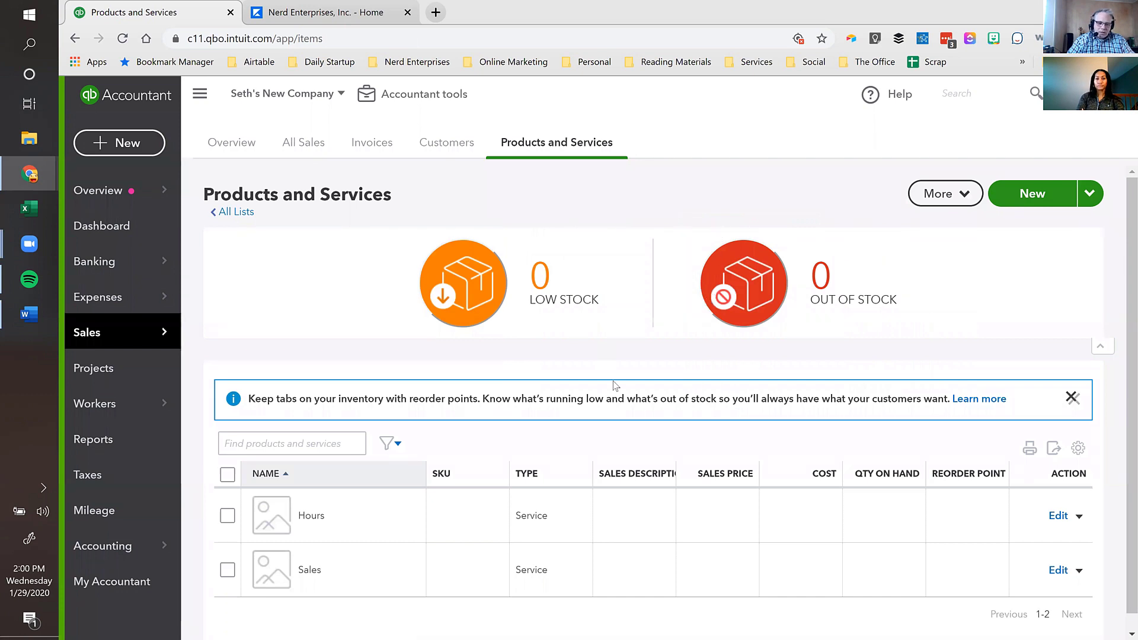
scroll(614, 385, down, 1)
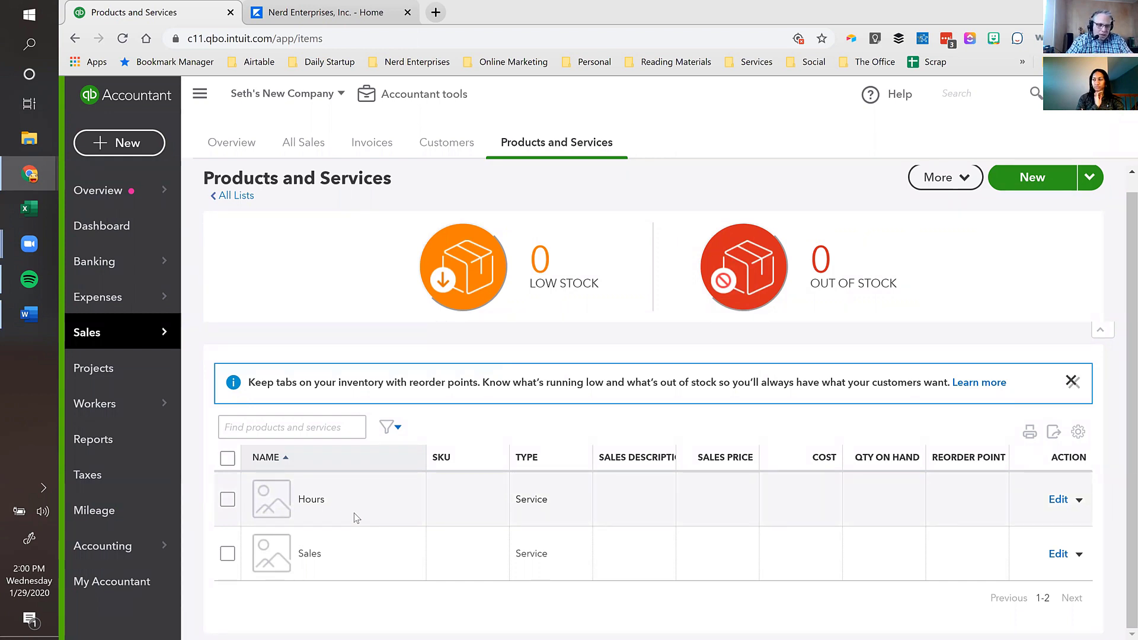
click(1037, 182)
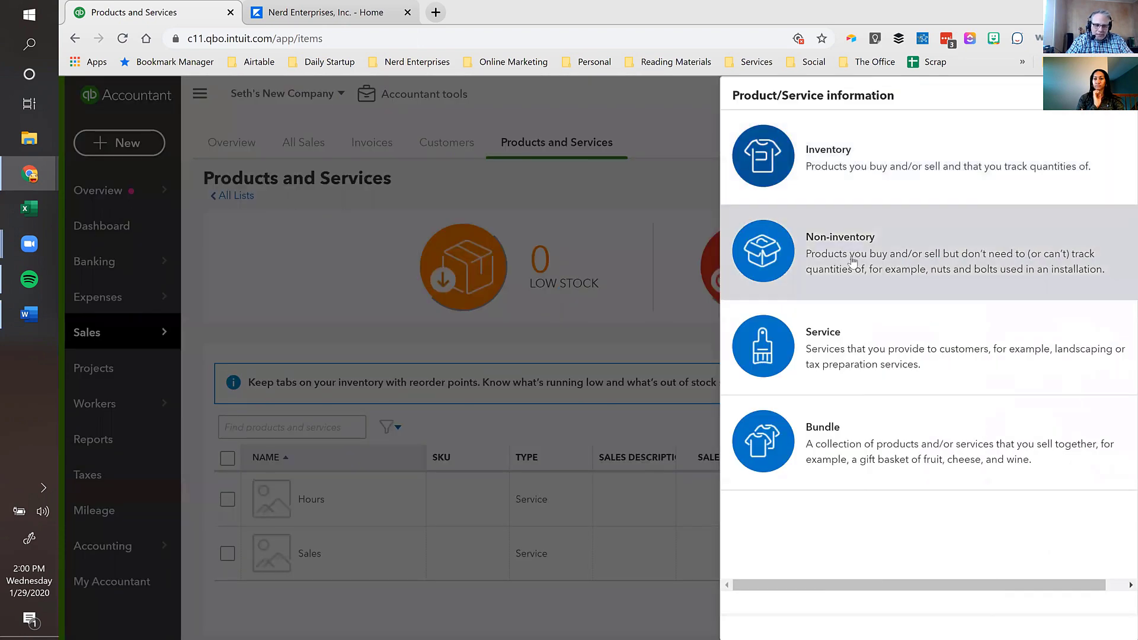
click(855, 326)
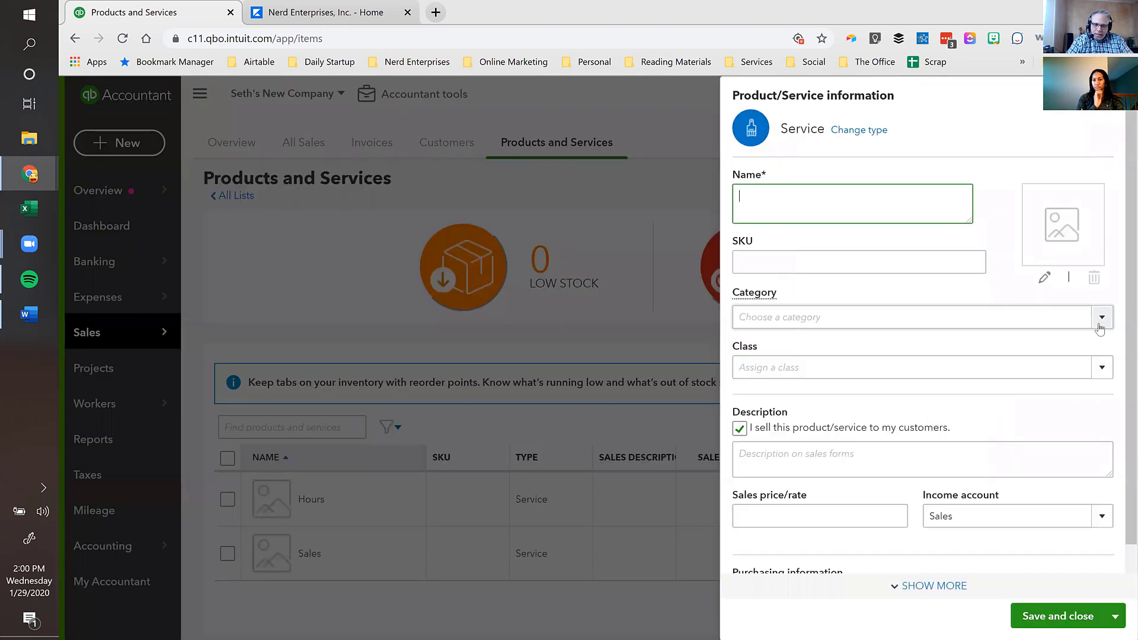
click(1100, 325)
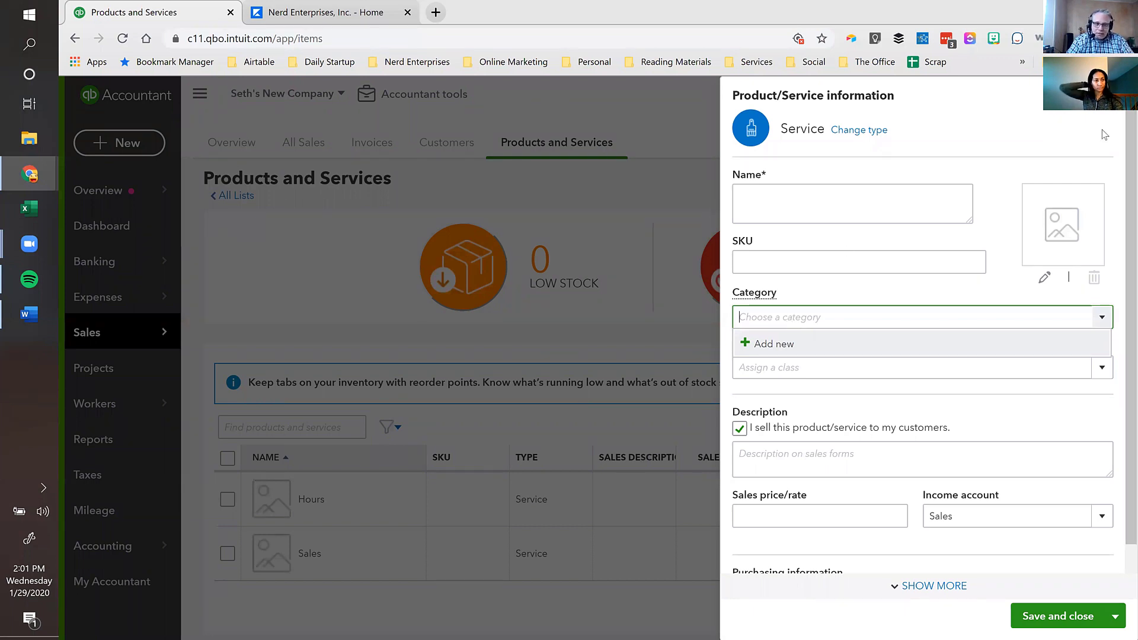
click(1107, 95)
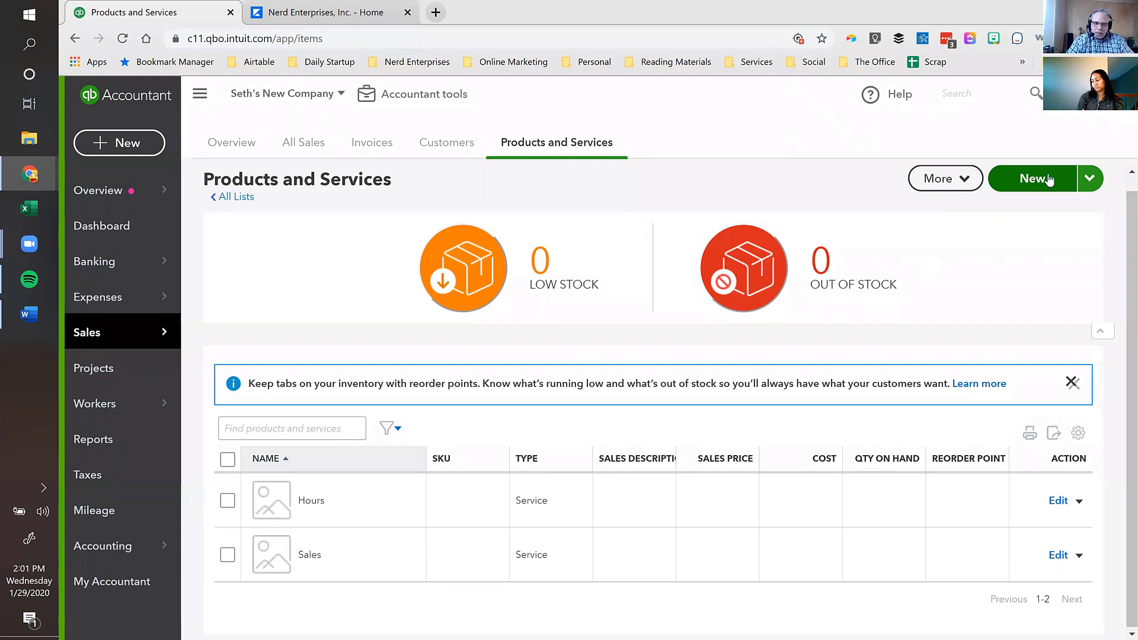
click(1016, 179)
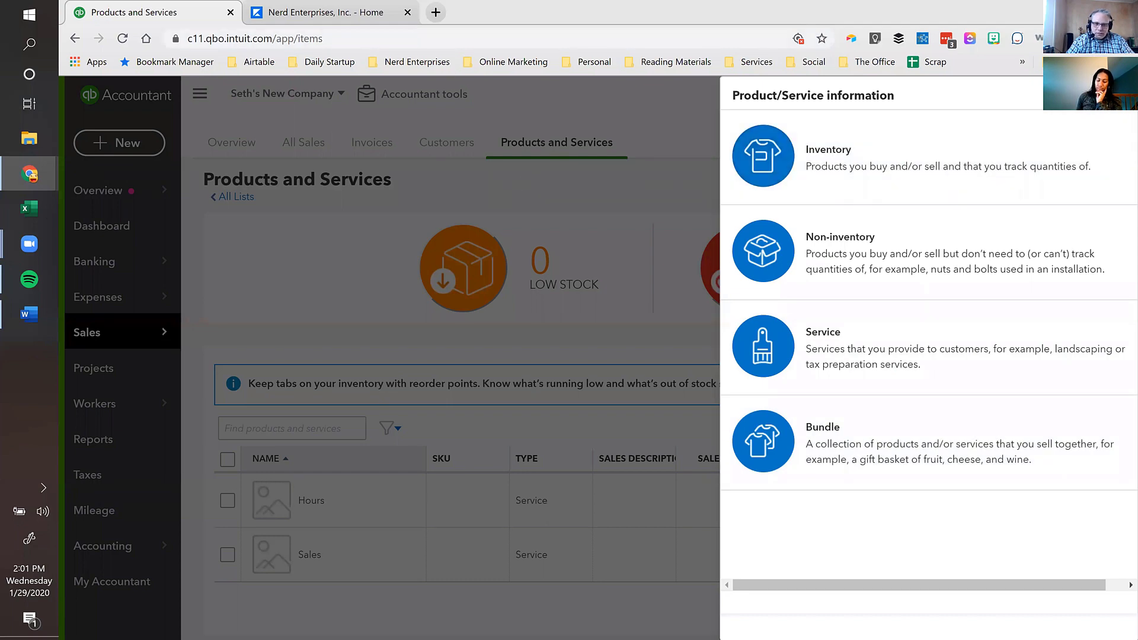
- Close the item type panel and go to the empty Vendors list under Expenses
click(1120, 94)
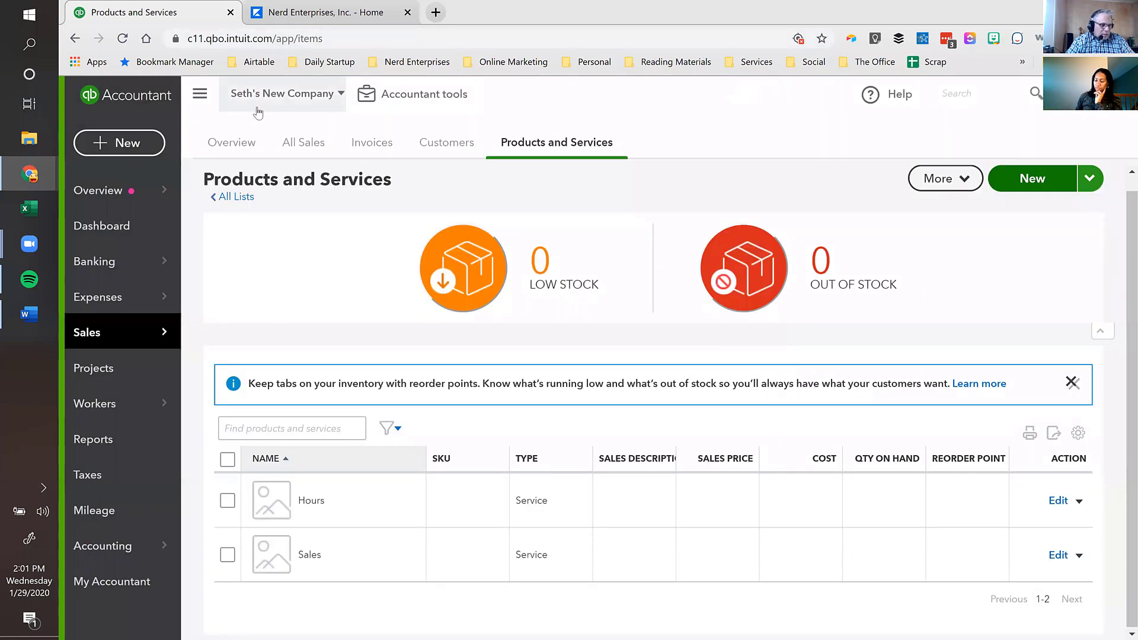
mouse_move(104, 304)
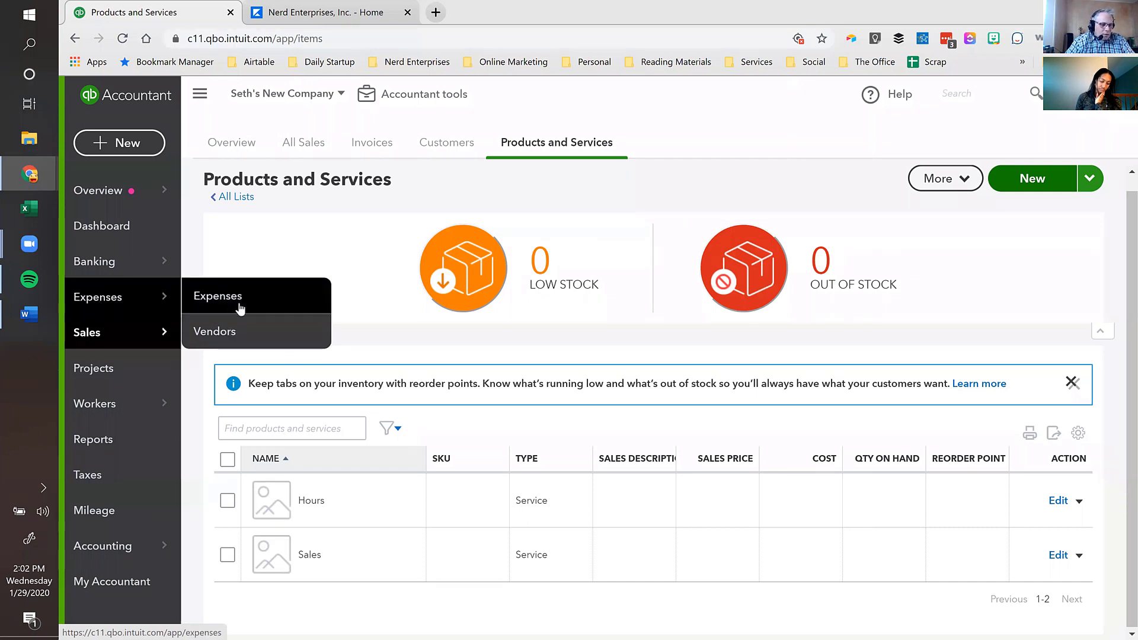
click(214, 338)
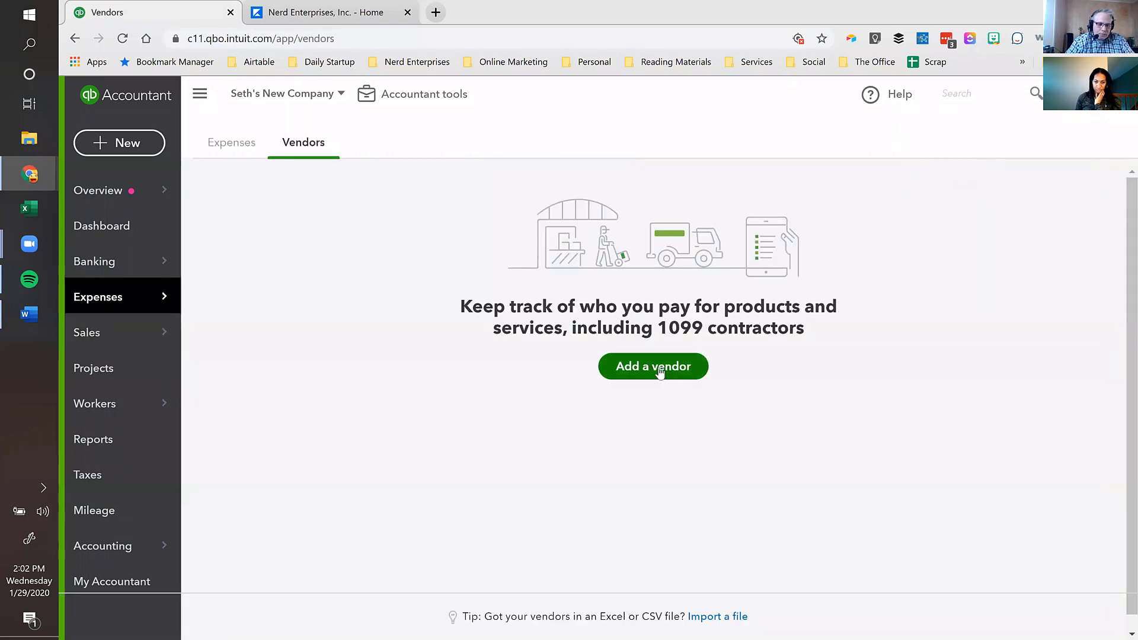